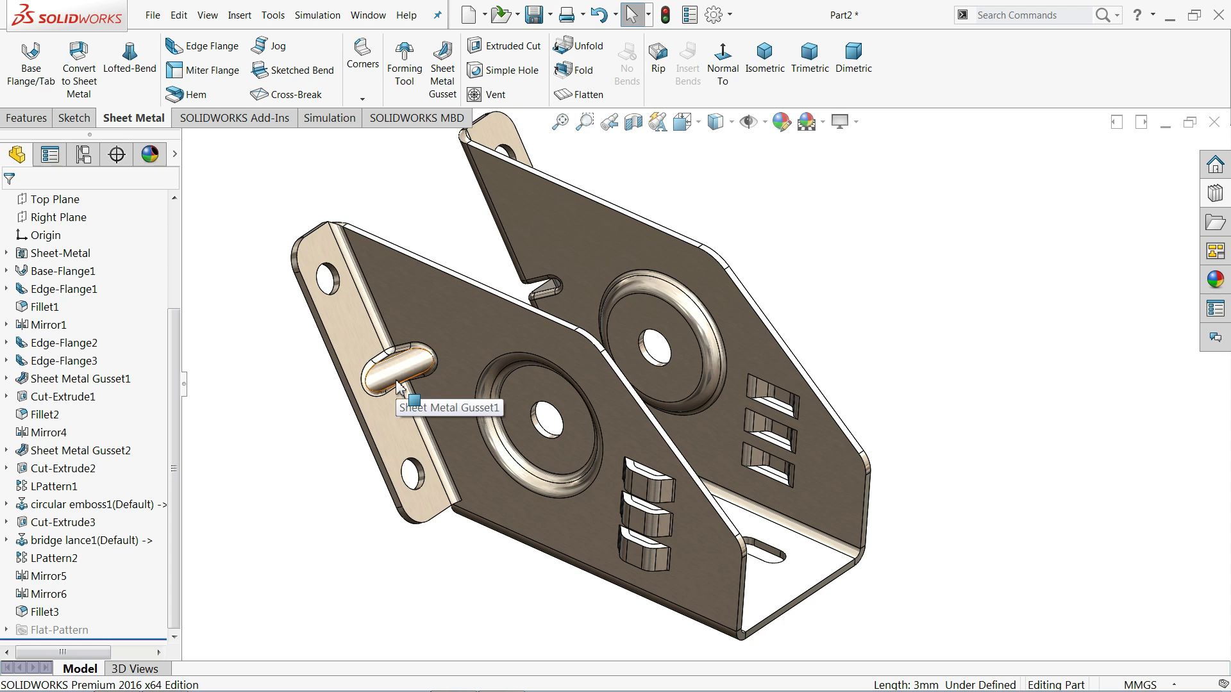
Step: Examine the finished bracket in its folded form and as a flat pattern viewed straight on, and refold it
middle_click_drag(705, 301, 721, 309)
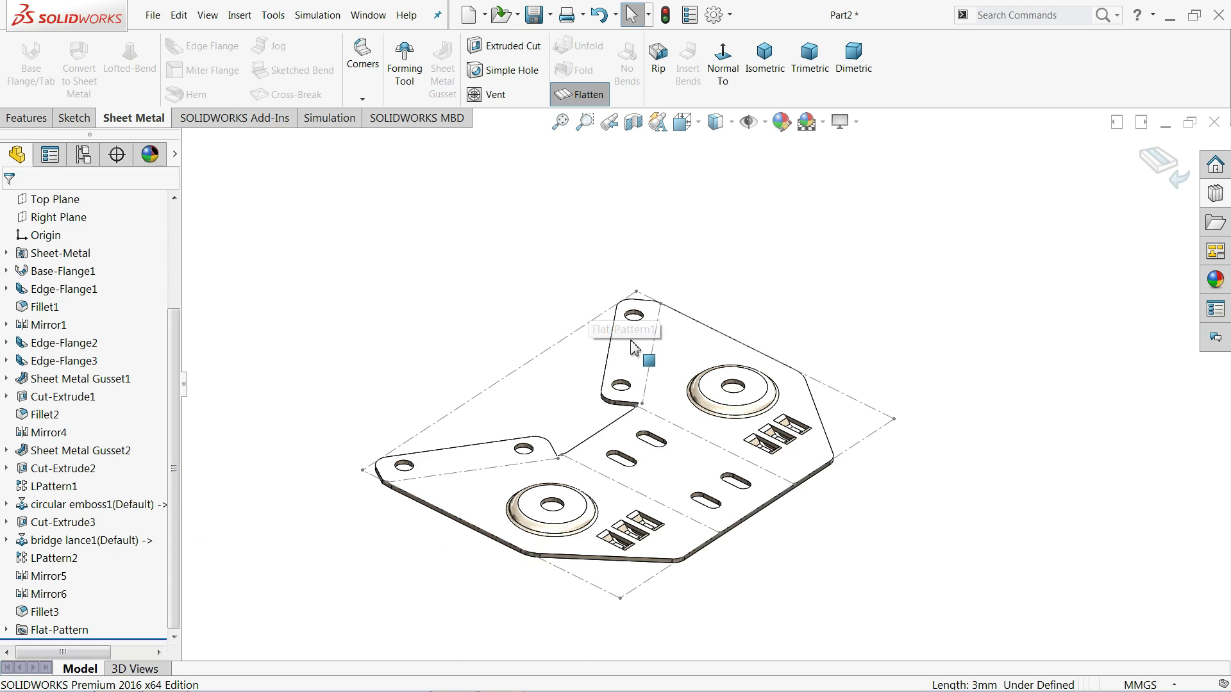
left_click(705, 354)
left_click(723, 76)
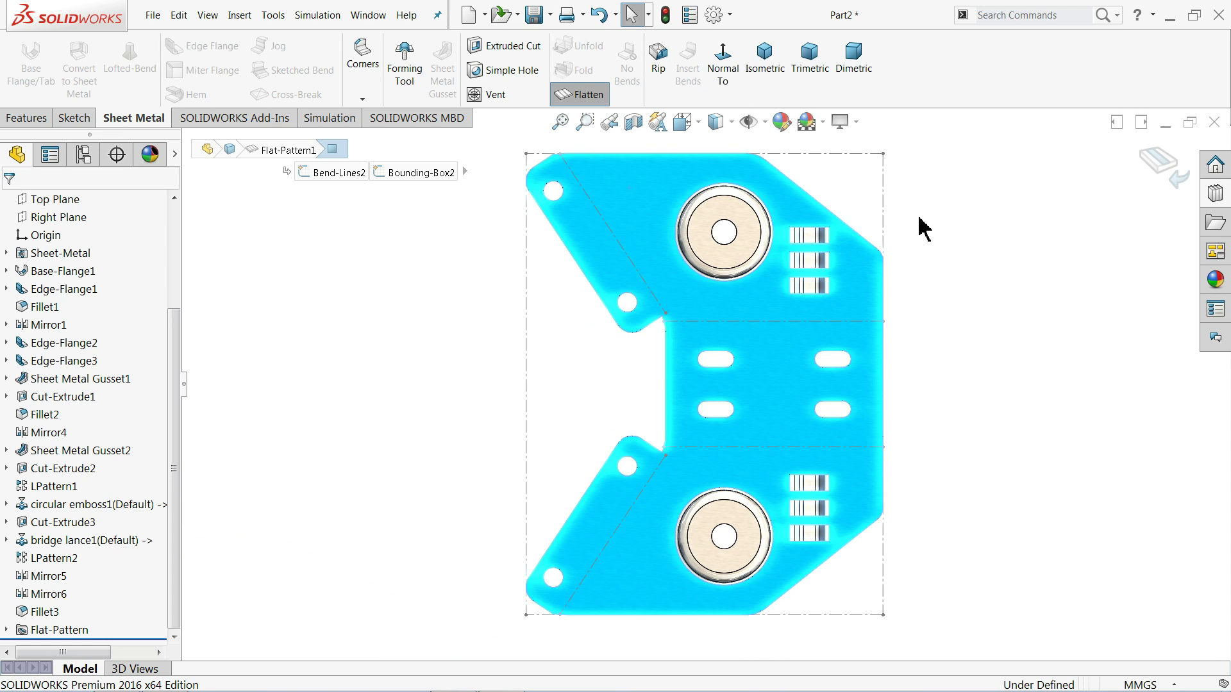
left_click(935, 234)
scroll(859, 309, "up", 2)
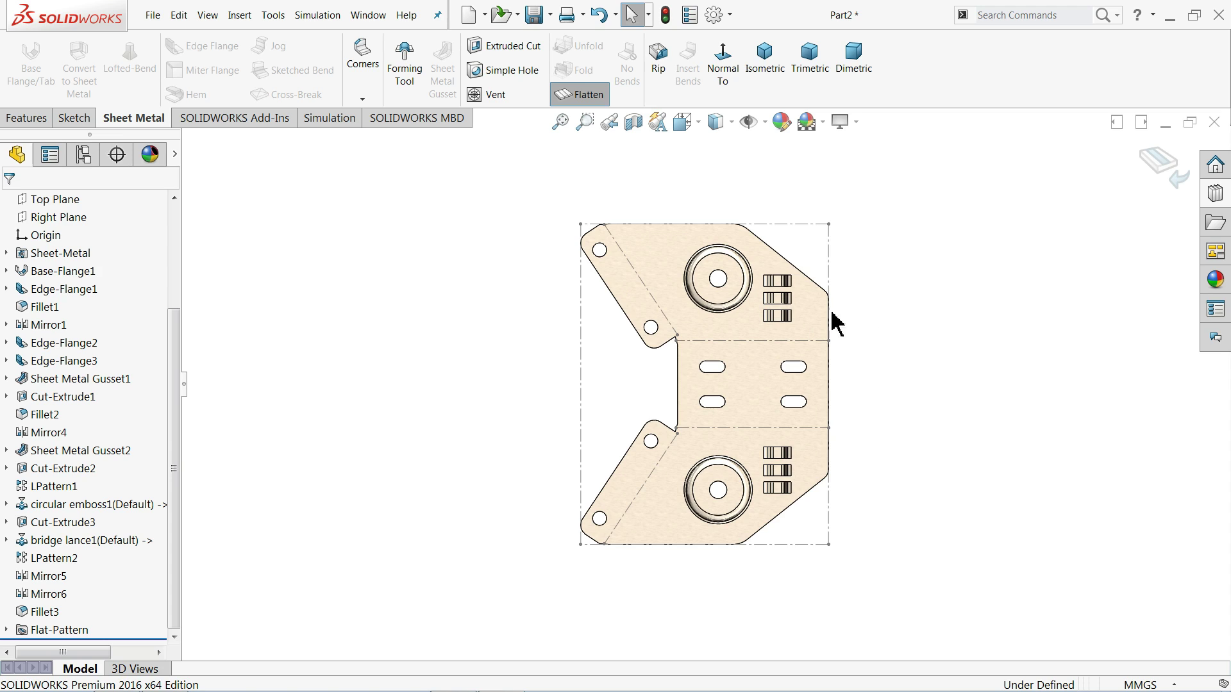
left_click(580, 94)
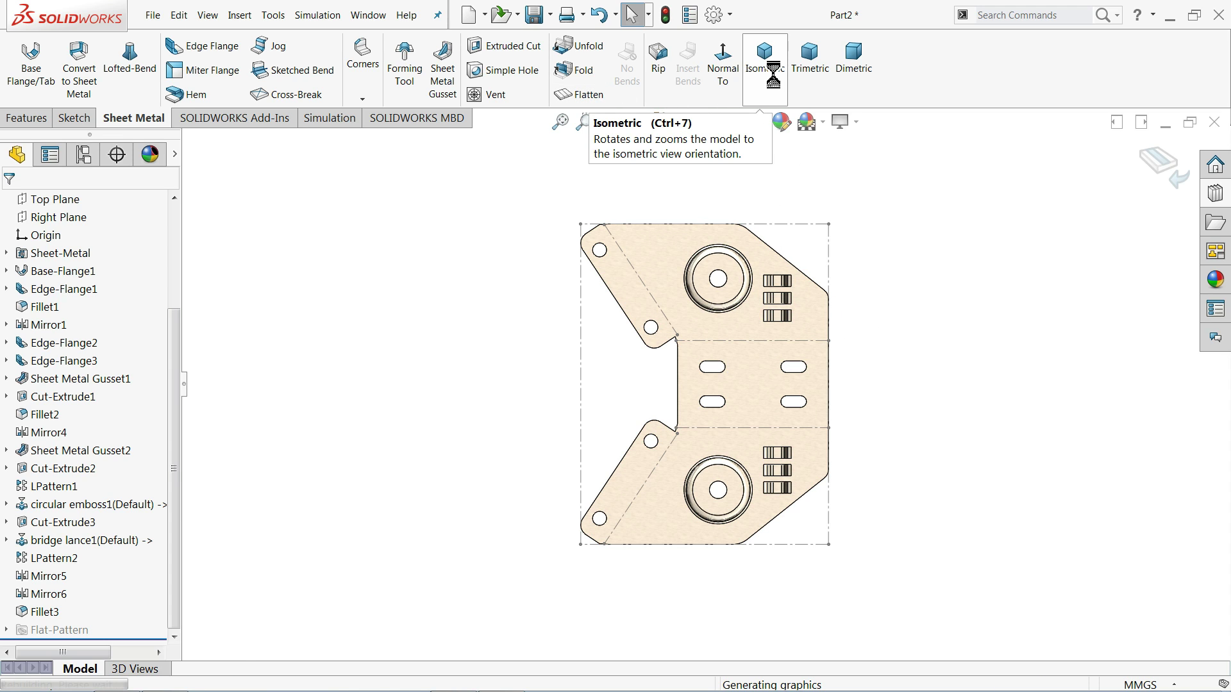
left_click(773, 74)
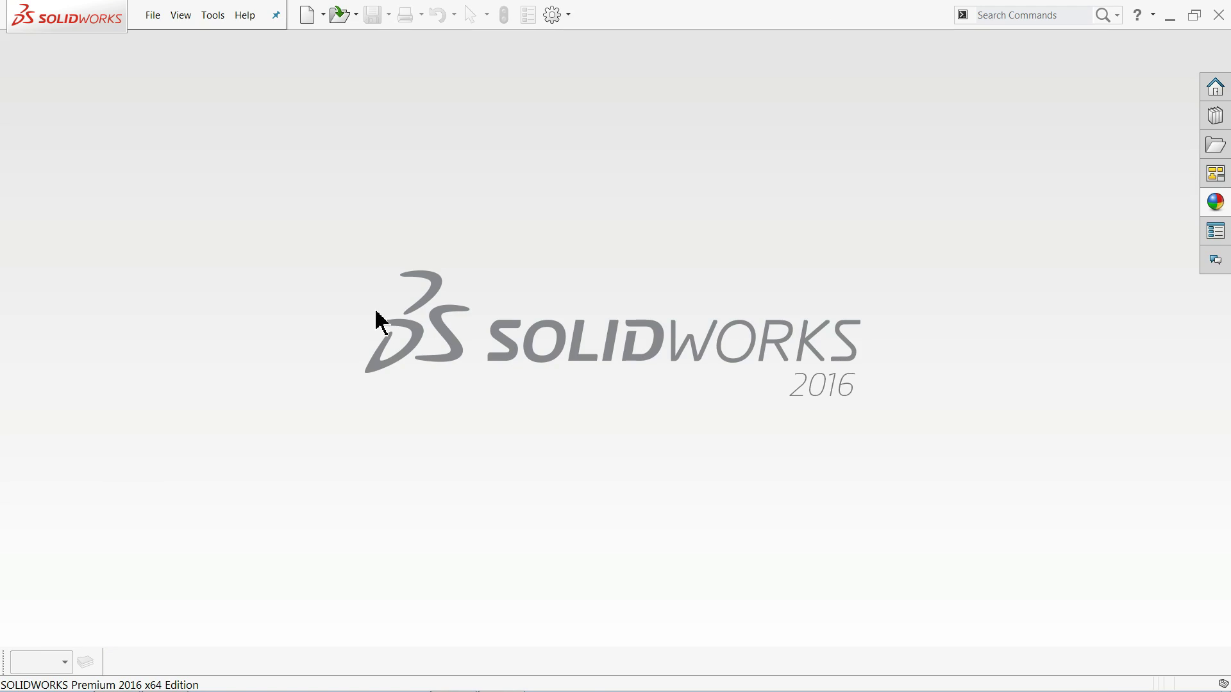
Step: Create a new part document and give its viewport a plain white background
left_click(154, 15)
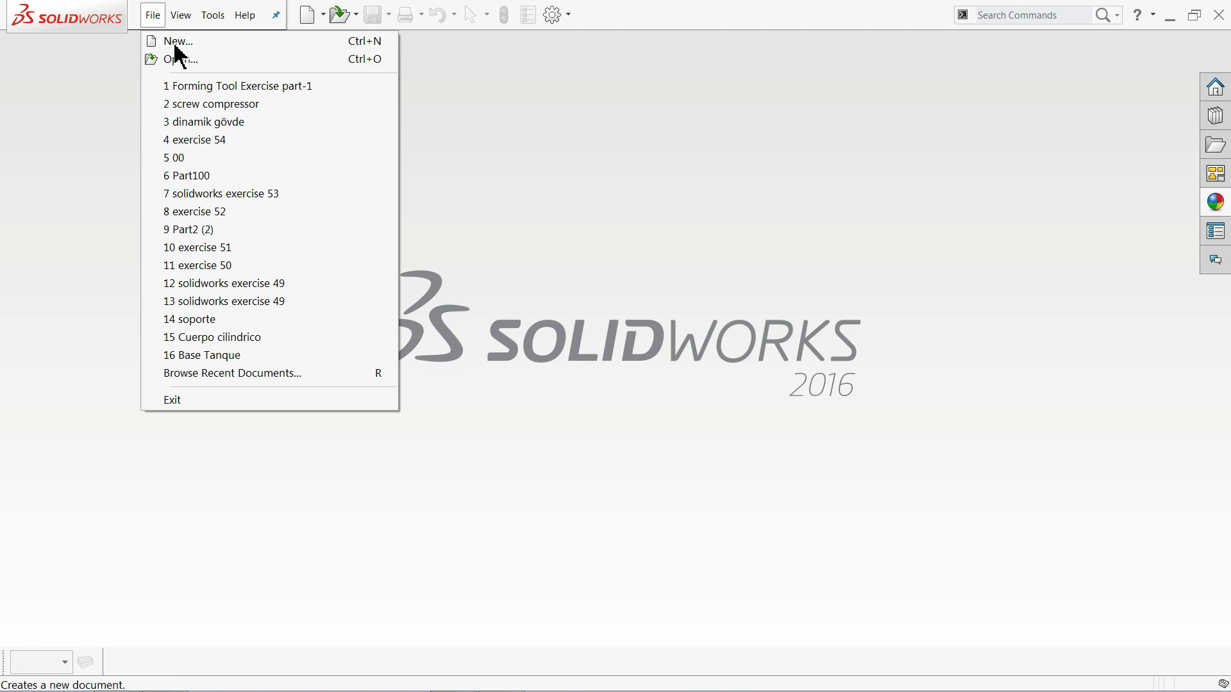
left_click(176, 43)
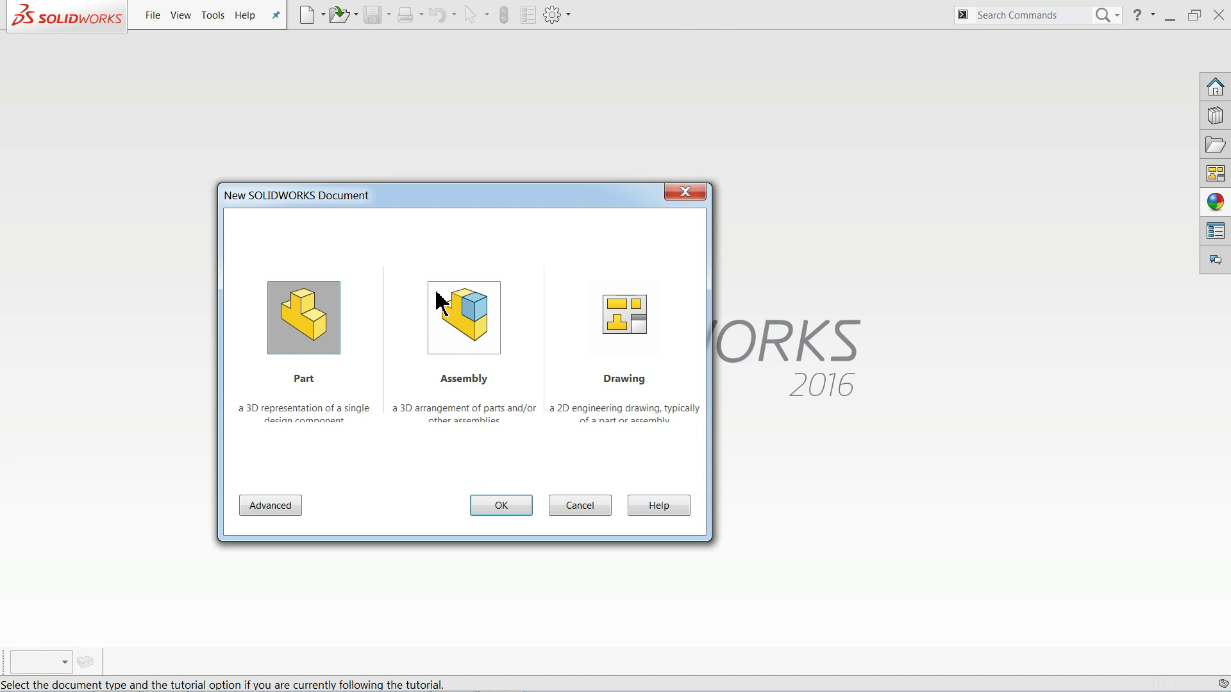
left_click(501, 508)
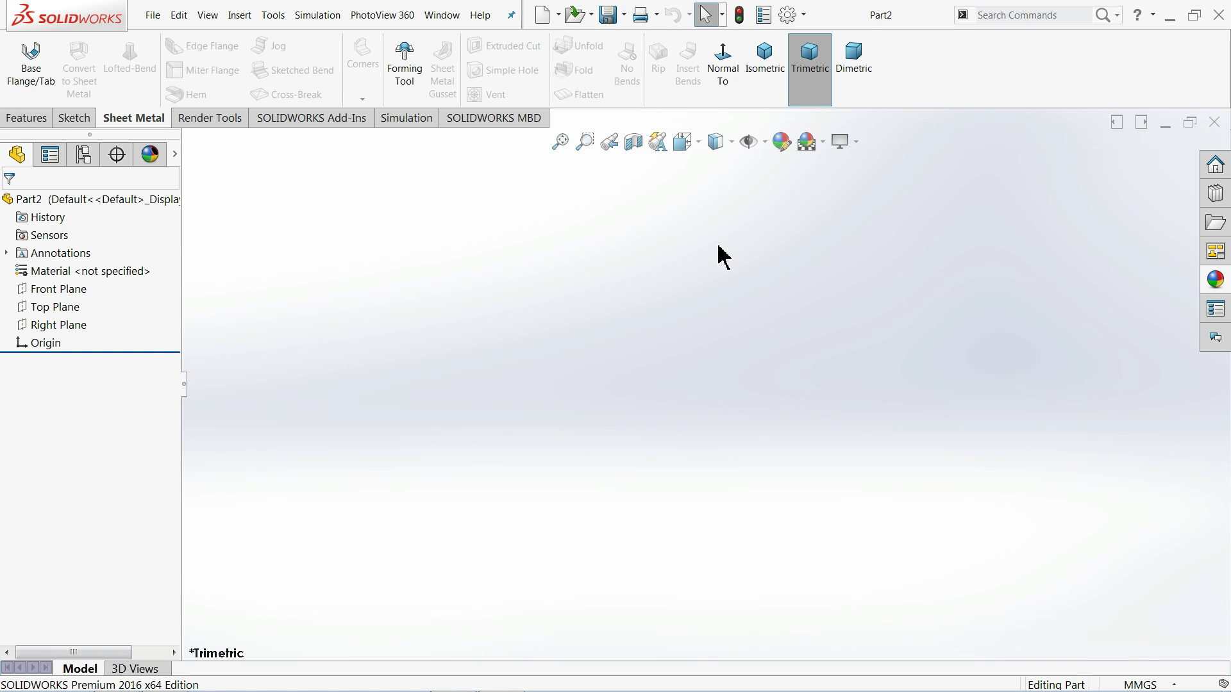
left_click(823, 144)
left_click(846, 39)
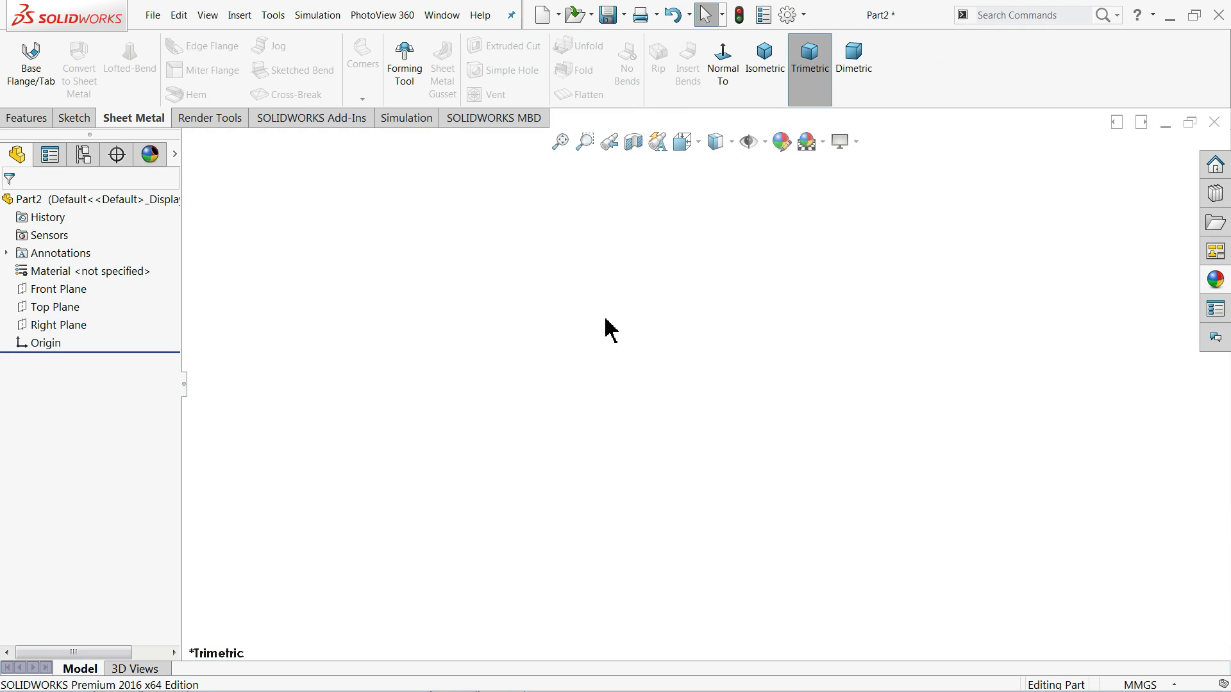
Step: Turn off the PhotoView 360 add-in and display the Sheet Metal commands
left_click(264, 132)
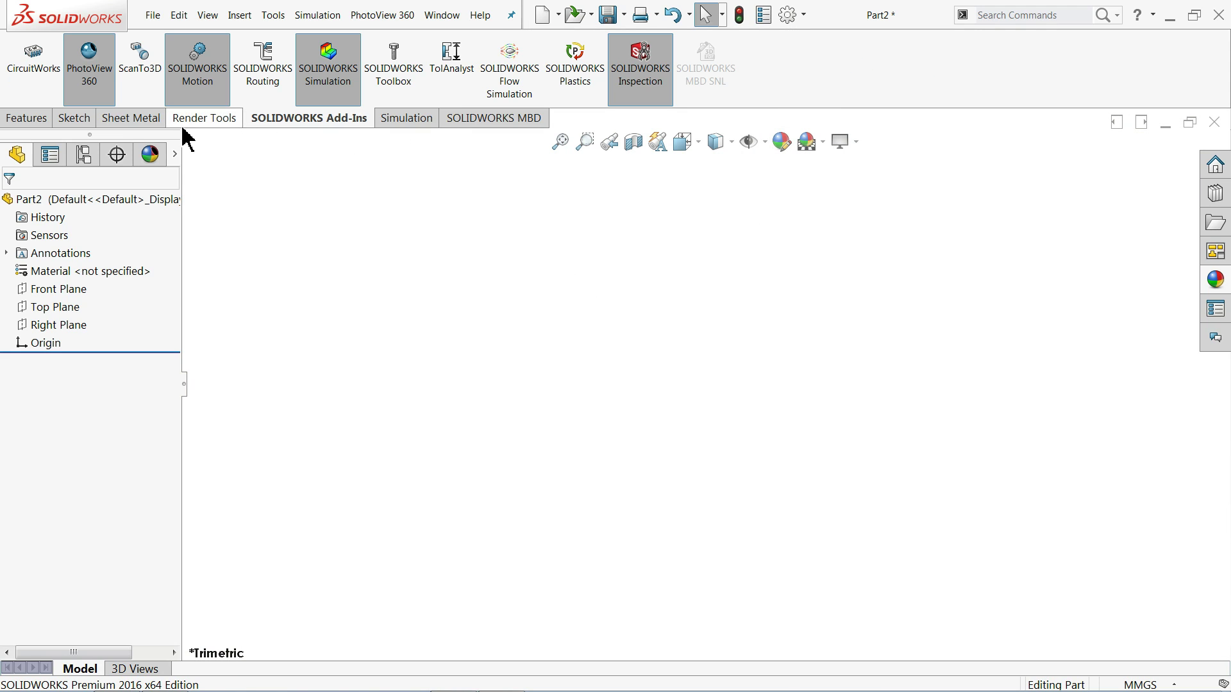
left_click(90, 77)
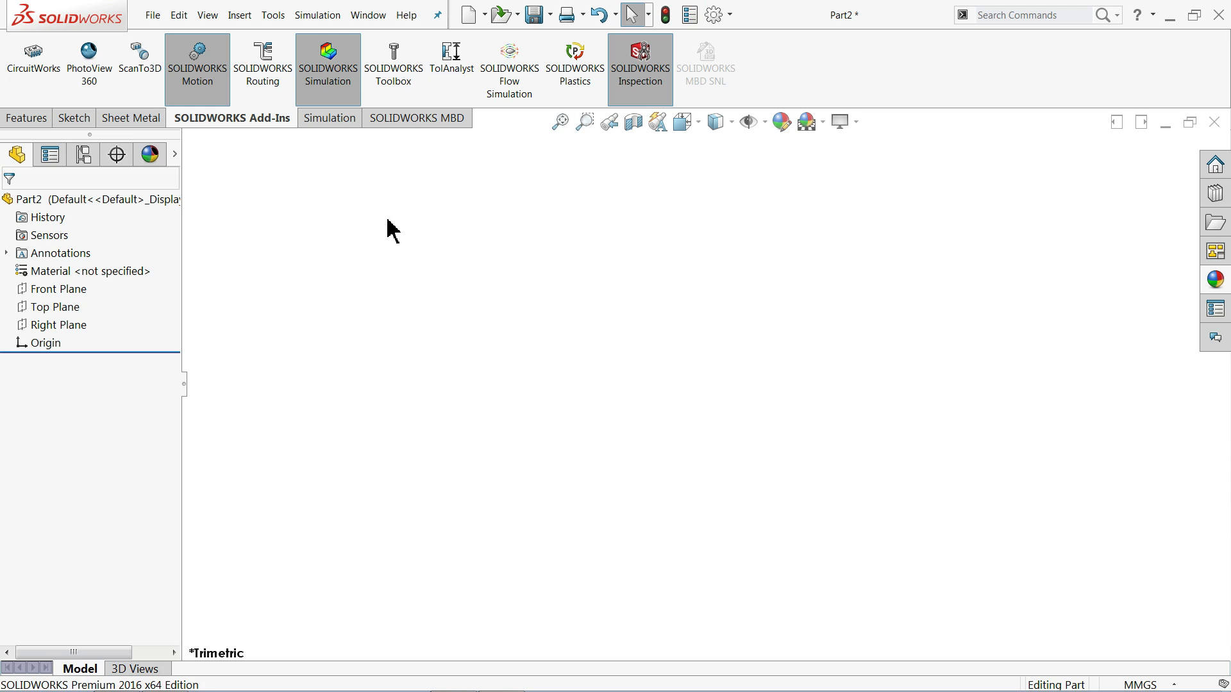
left_click(25, 121)
left_click(127, 122)
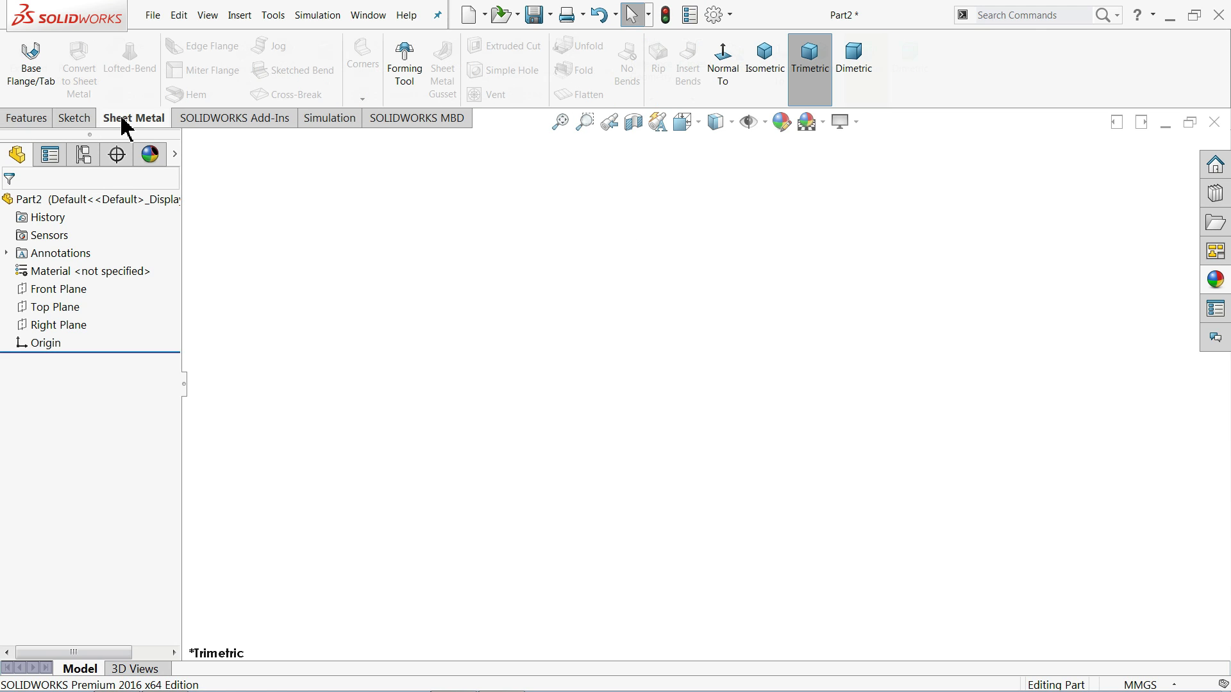
right_click(133, 123)
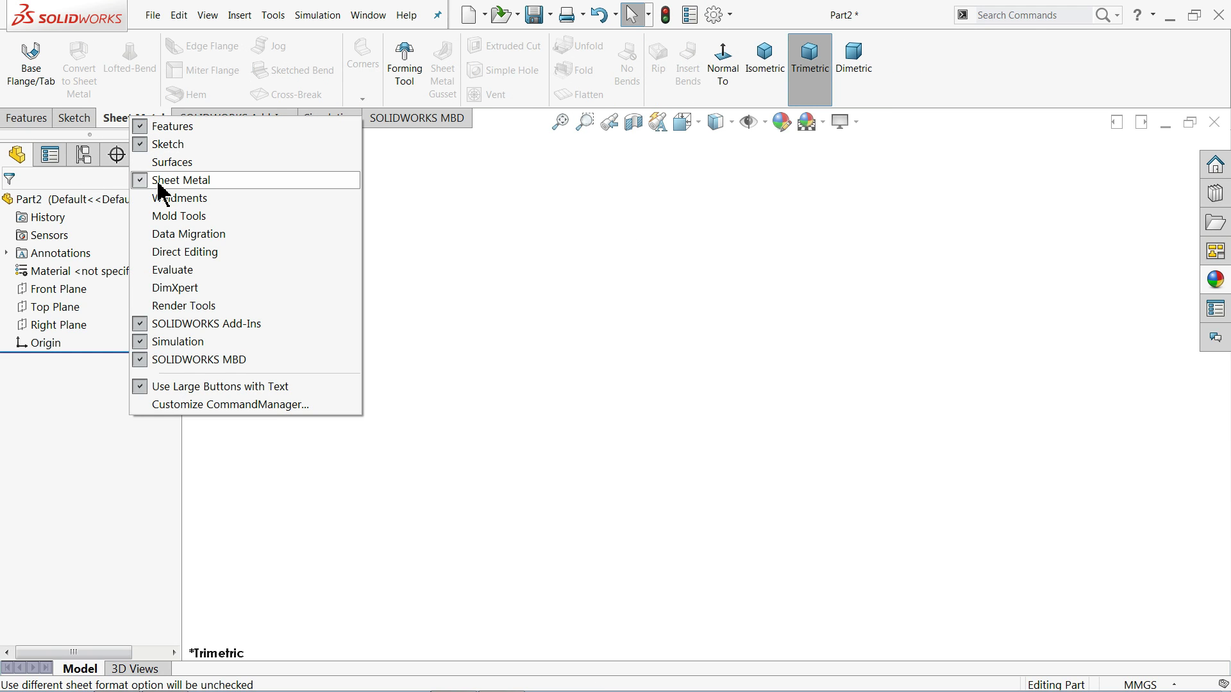
left_click(115, 129)
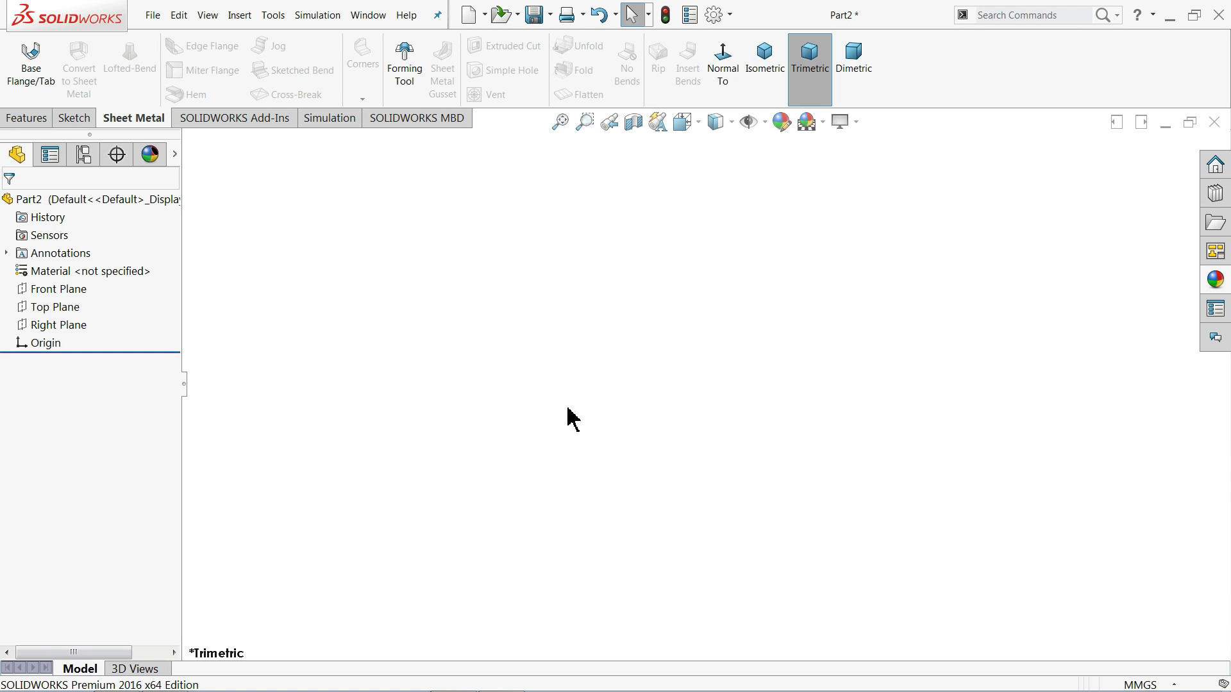
Step: Sketch a center rectangle about 219 mm wide on the Top Plane, centred on the origin
left_click(50, 309)
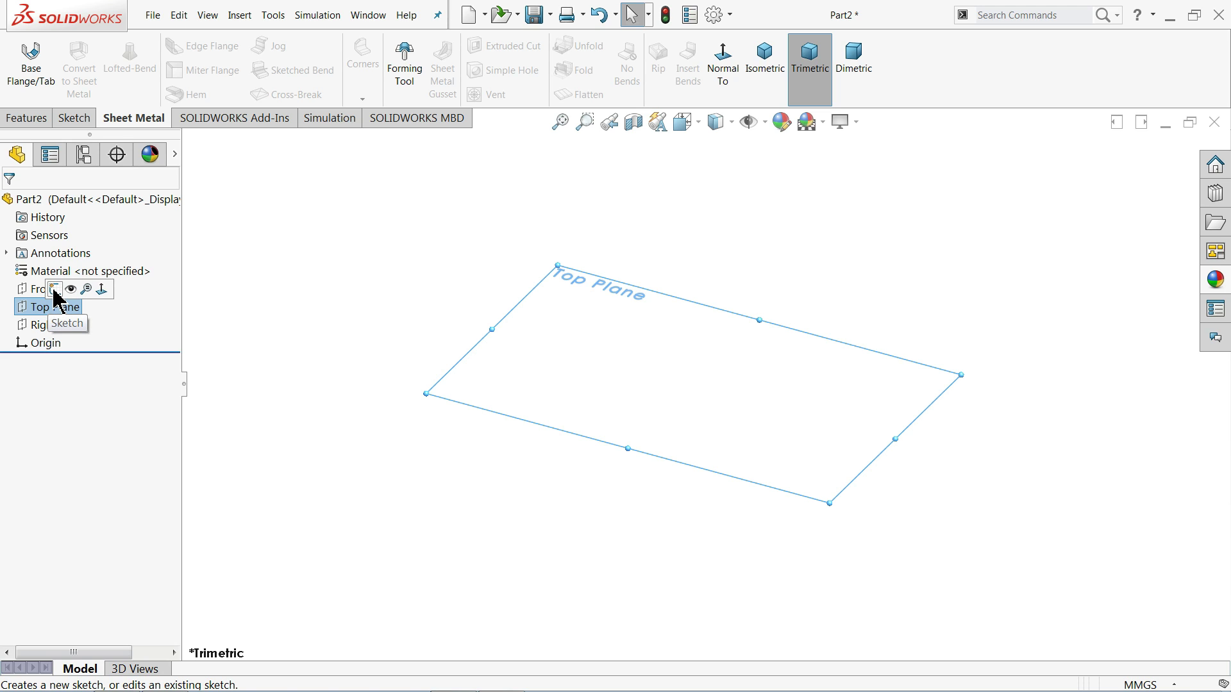
left_click(56, 290)
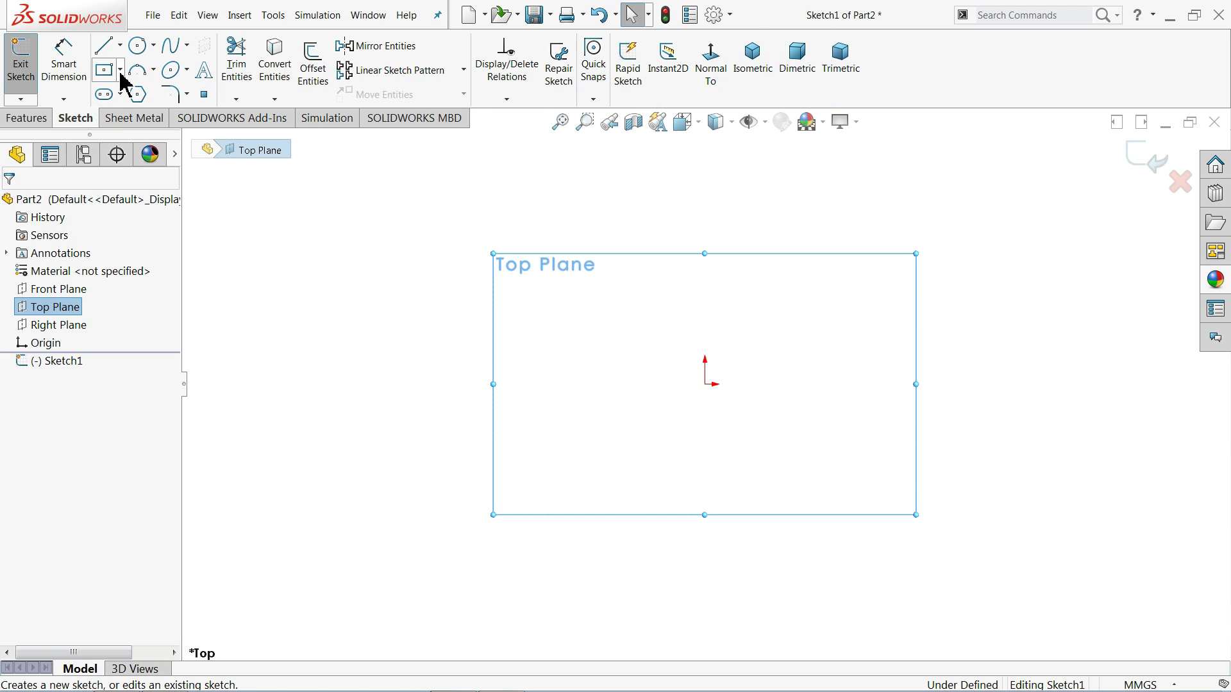
left_click(105, 72)
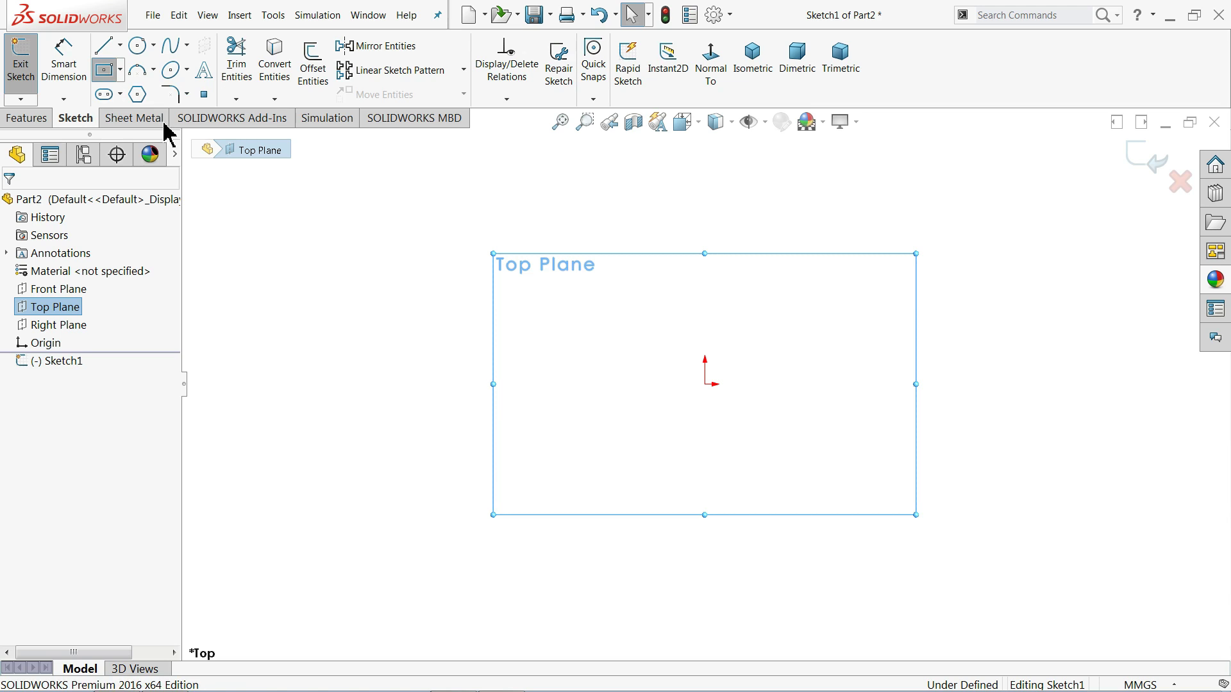
left_click(705, 384)
left_click(446, 230)
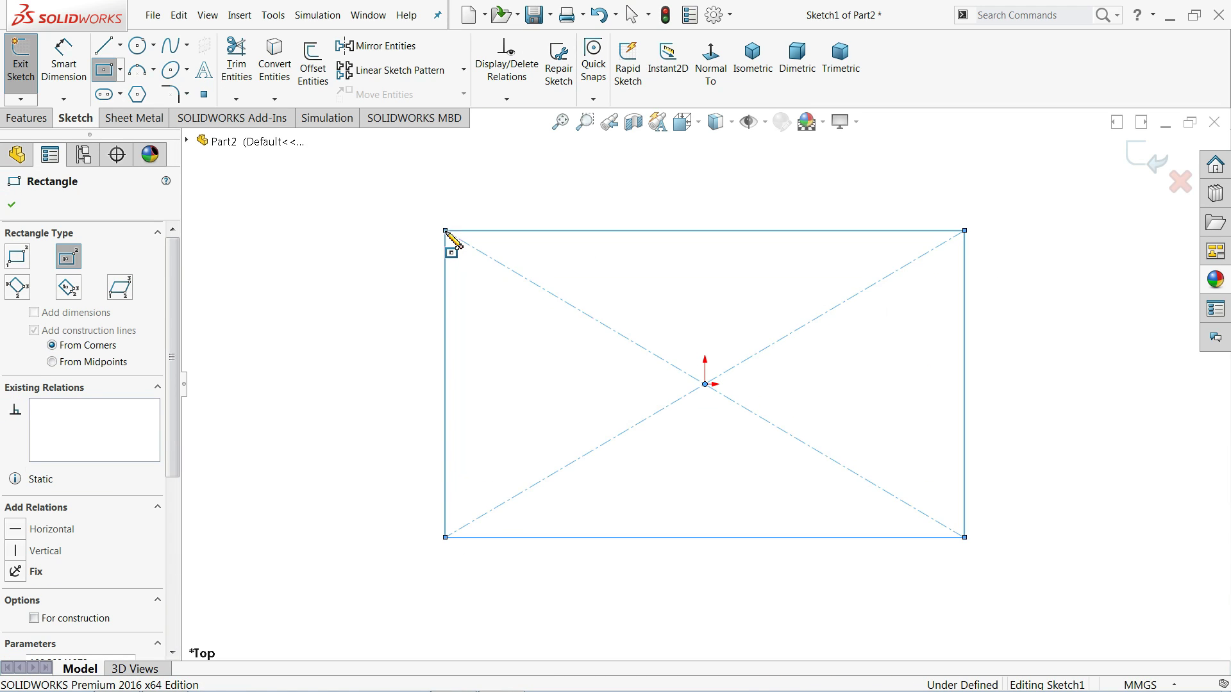
right_click(297, 200)
left_click(335, 203)
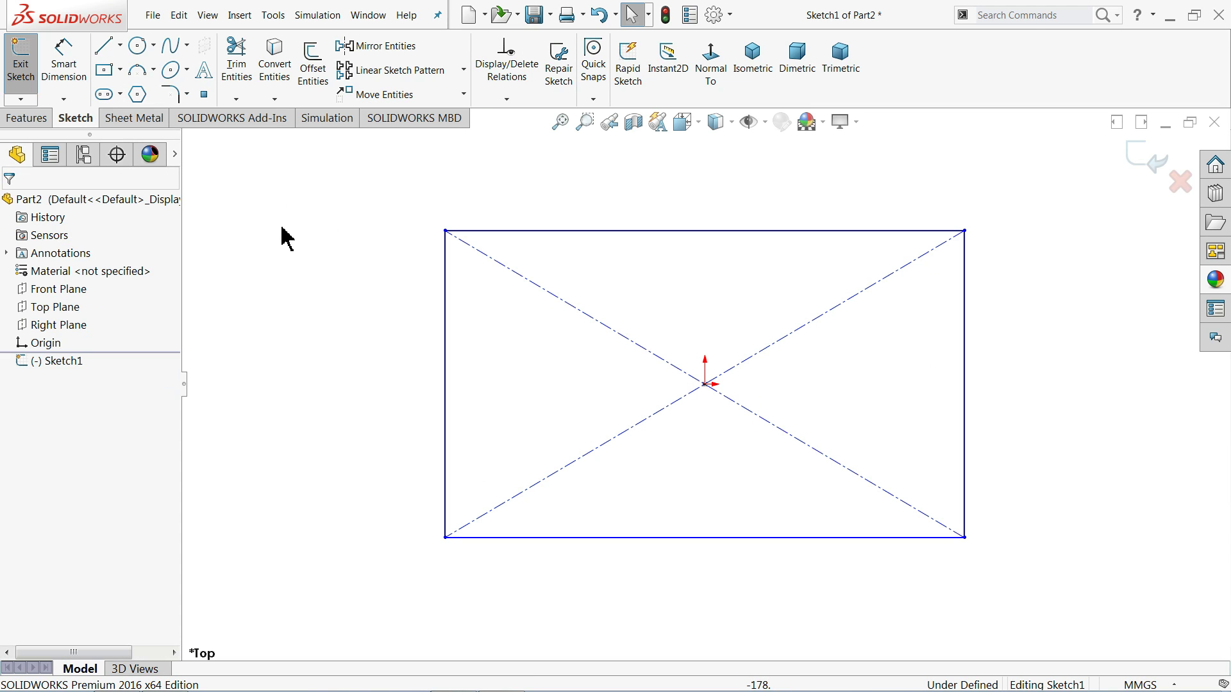
Step: Dimension the rectangle 130 mm wide and 80 mm high
left_click(66, 72)
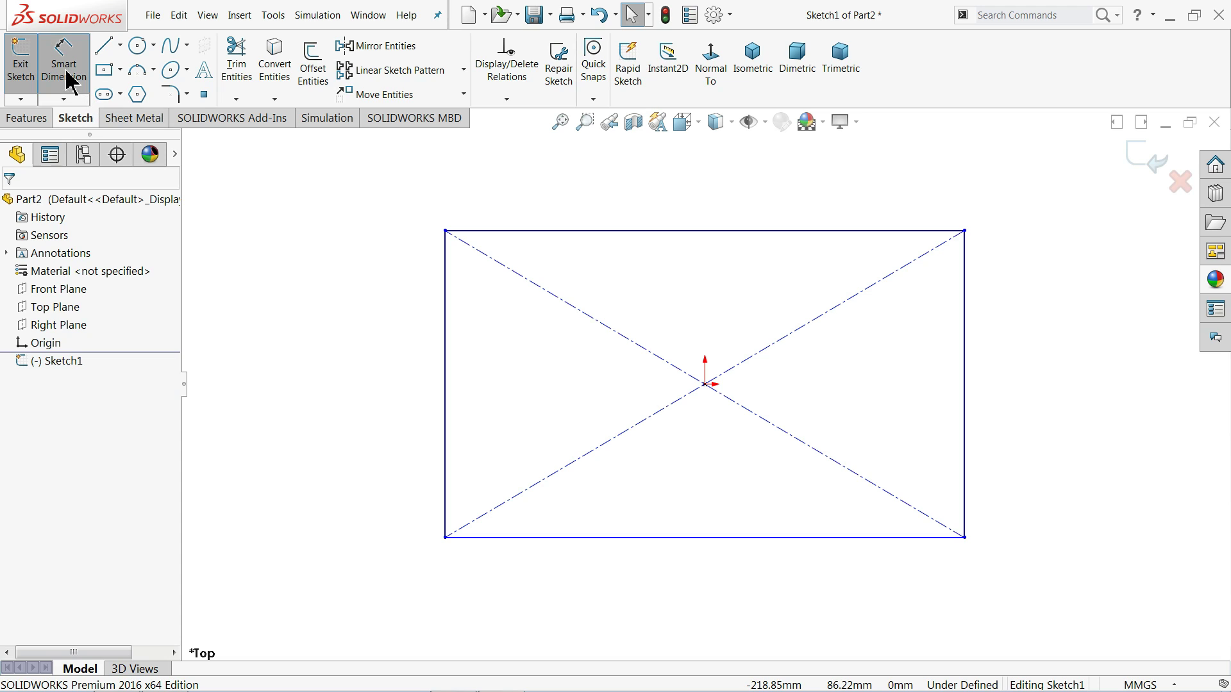
left_click(644, 232)
left_click(651, 197)
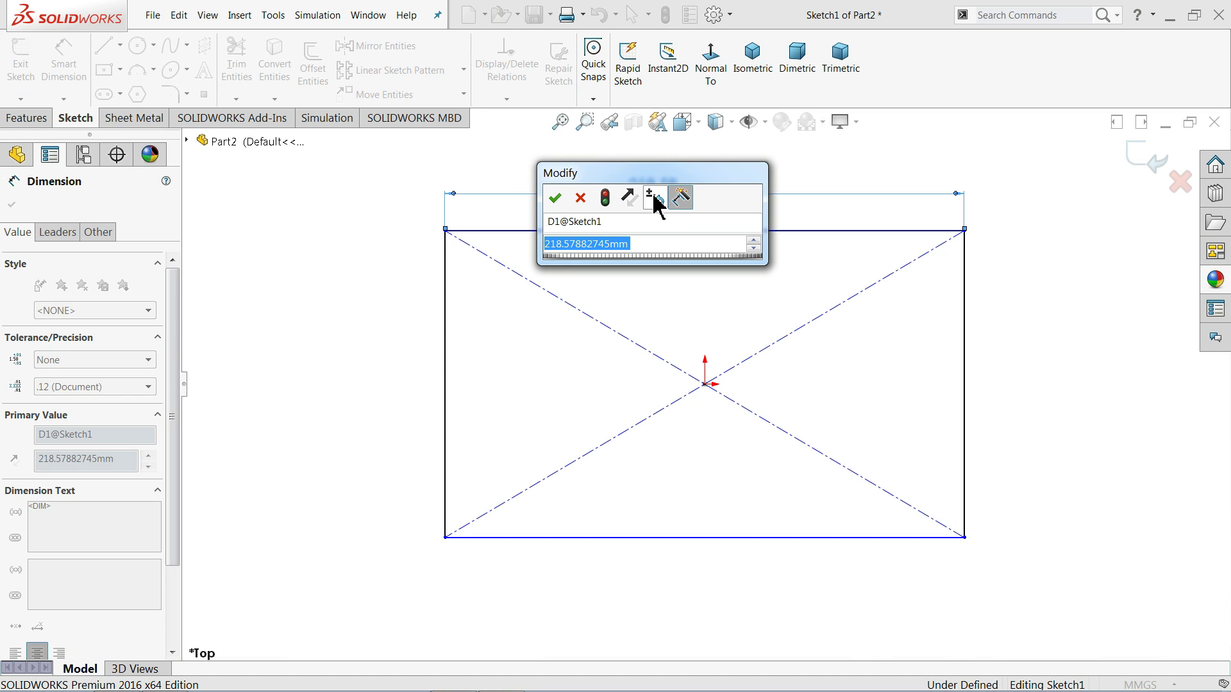
type("130")
left_click(555, 199)
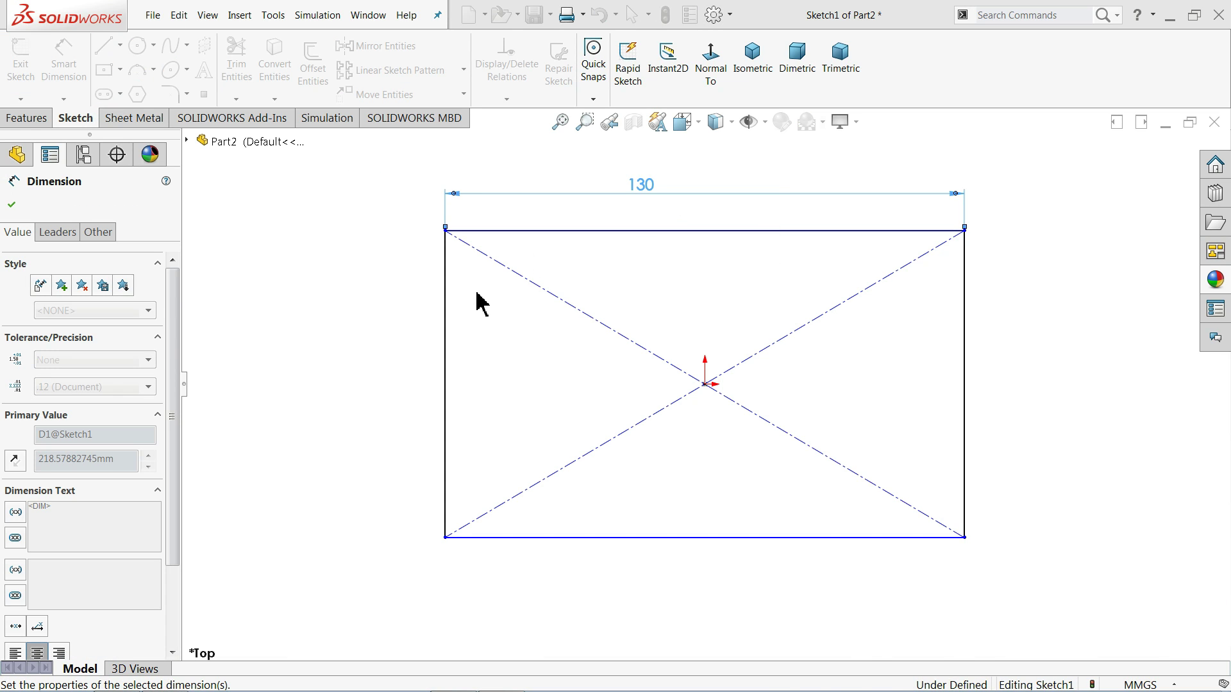
left_click(450, 367)
left_click(354, 380)
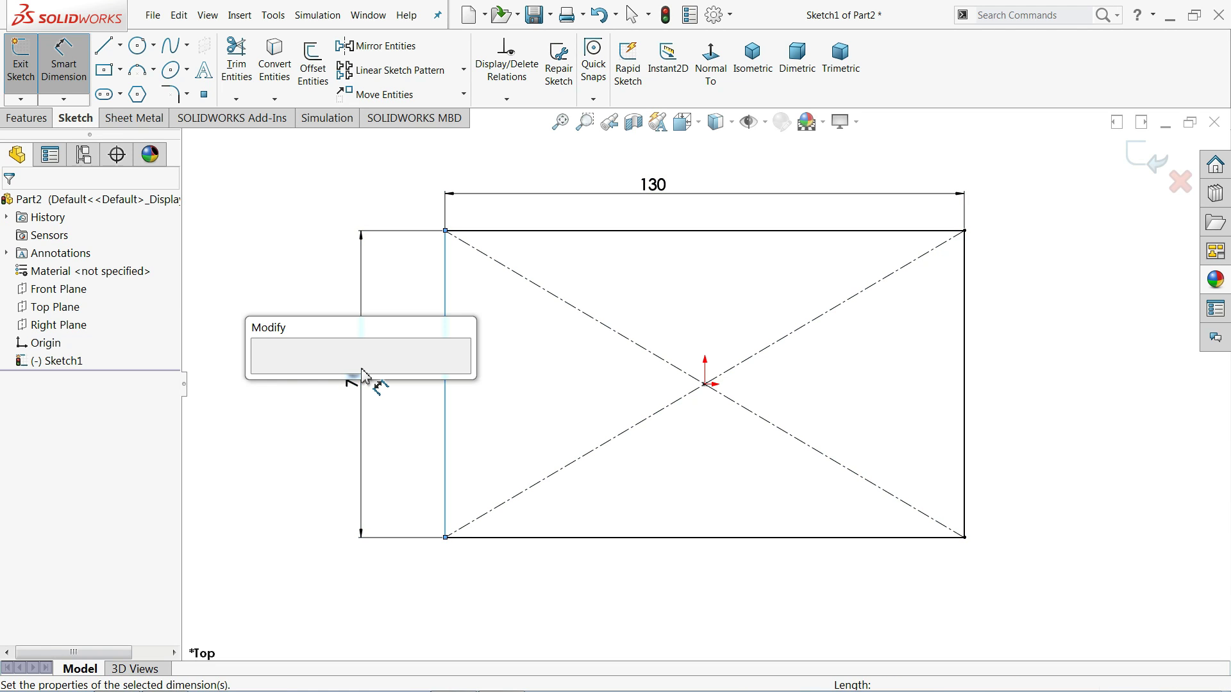
type("80")
left_click(263, 372)
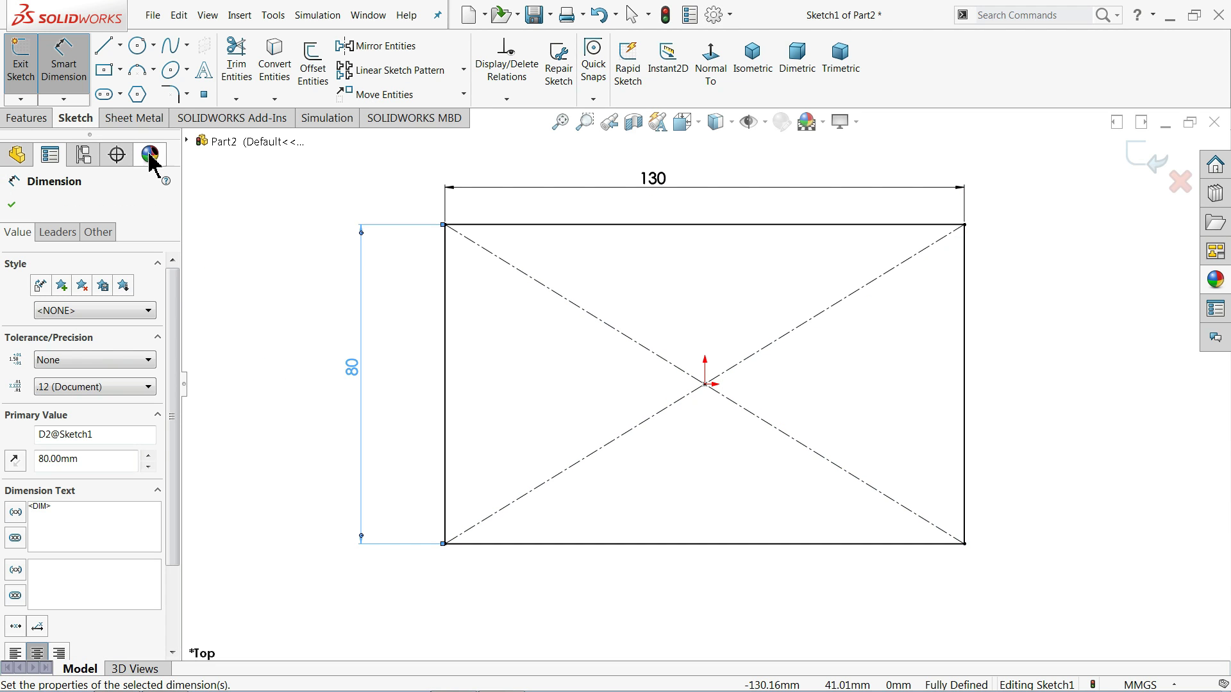
Step: Create a 3 mm thick Base Flange from the rectangle with the default direction, K-factor 0.5, Tear relief and no gauge table
left_click(144, 125)
left_click(32, 78)
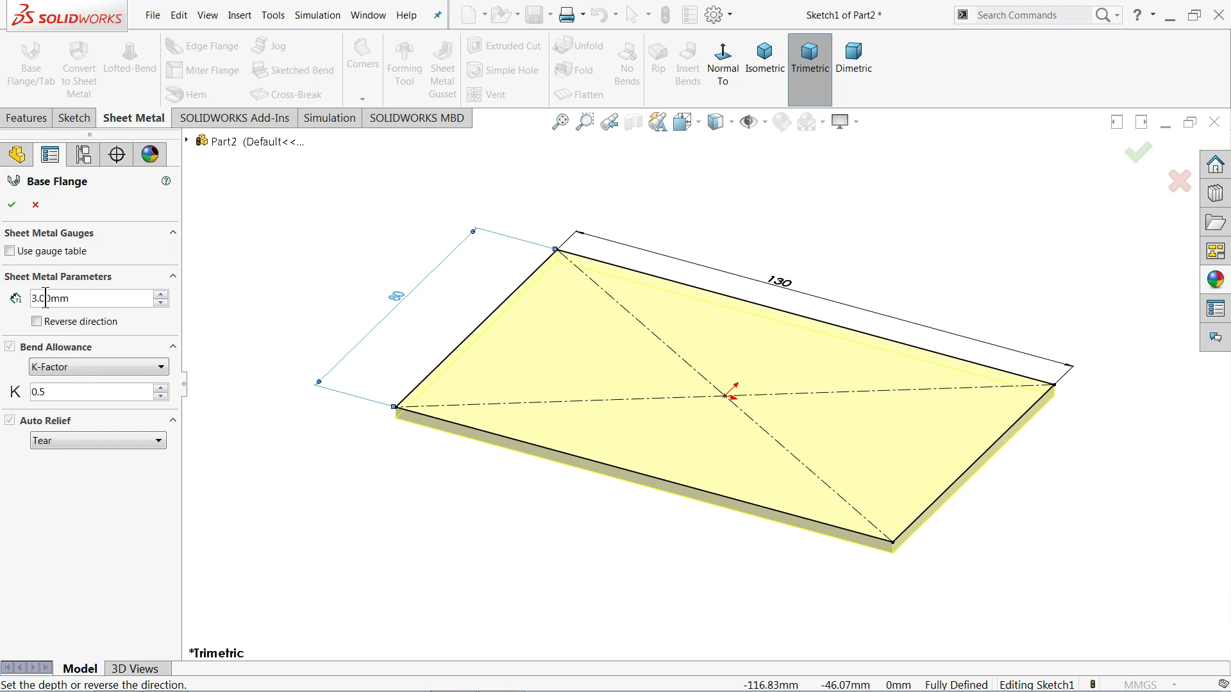
left_click(10, 251)
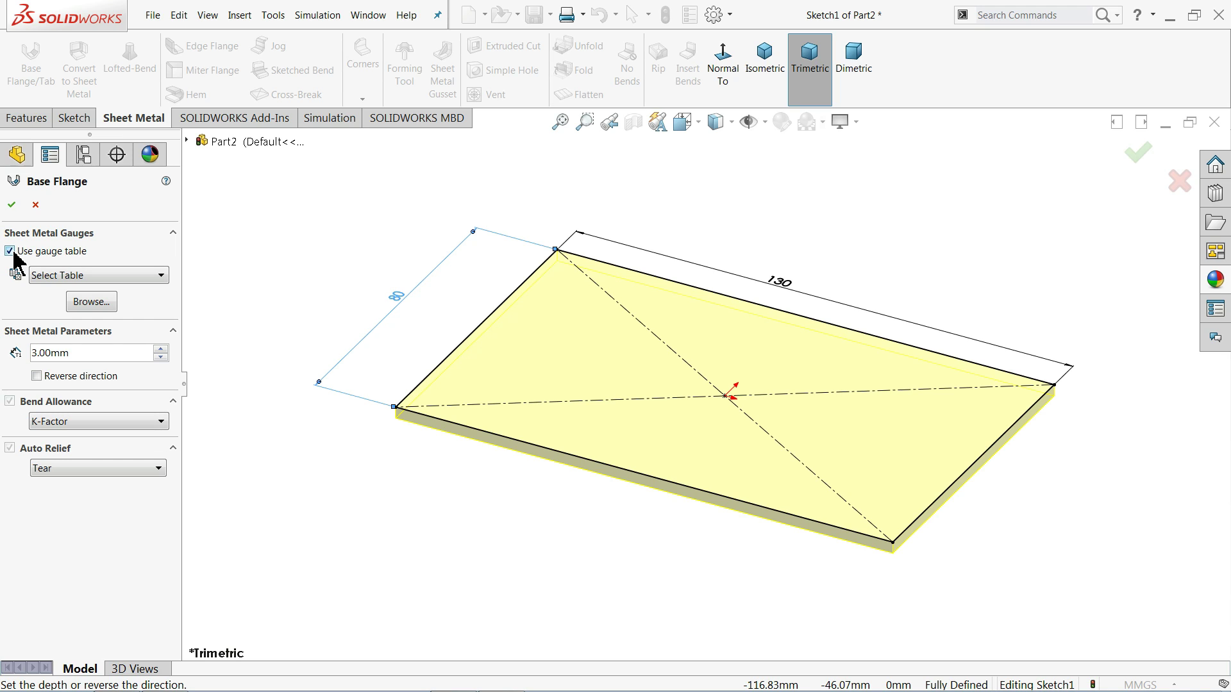
left_click(10, 250)
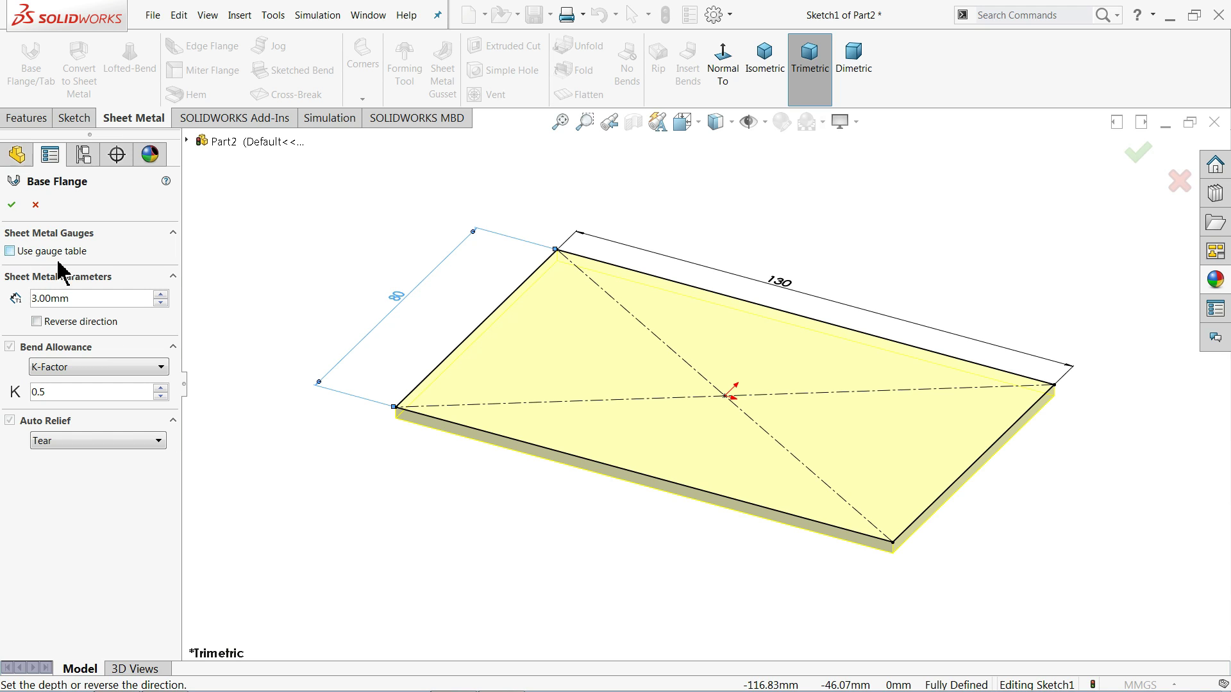
left_click(82, 380)
left_click(82, 376)
left_click(36, 321)
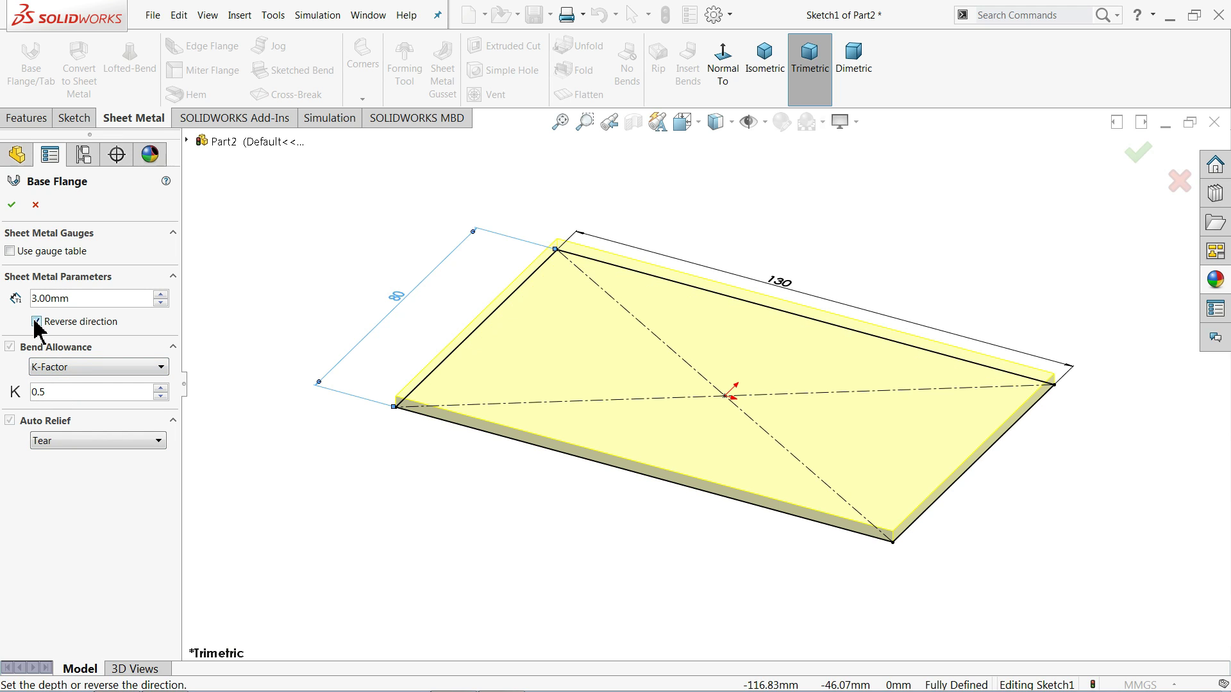
left_click(35, 321)
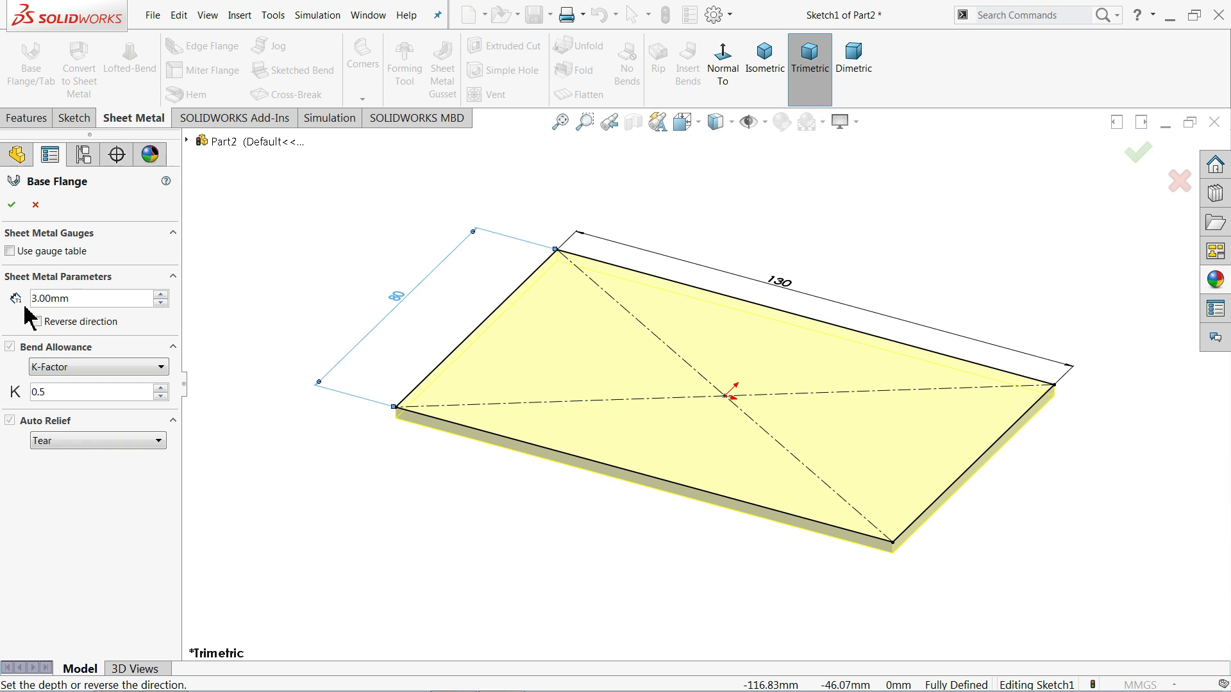
left_click(11, 205)
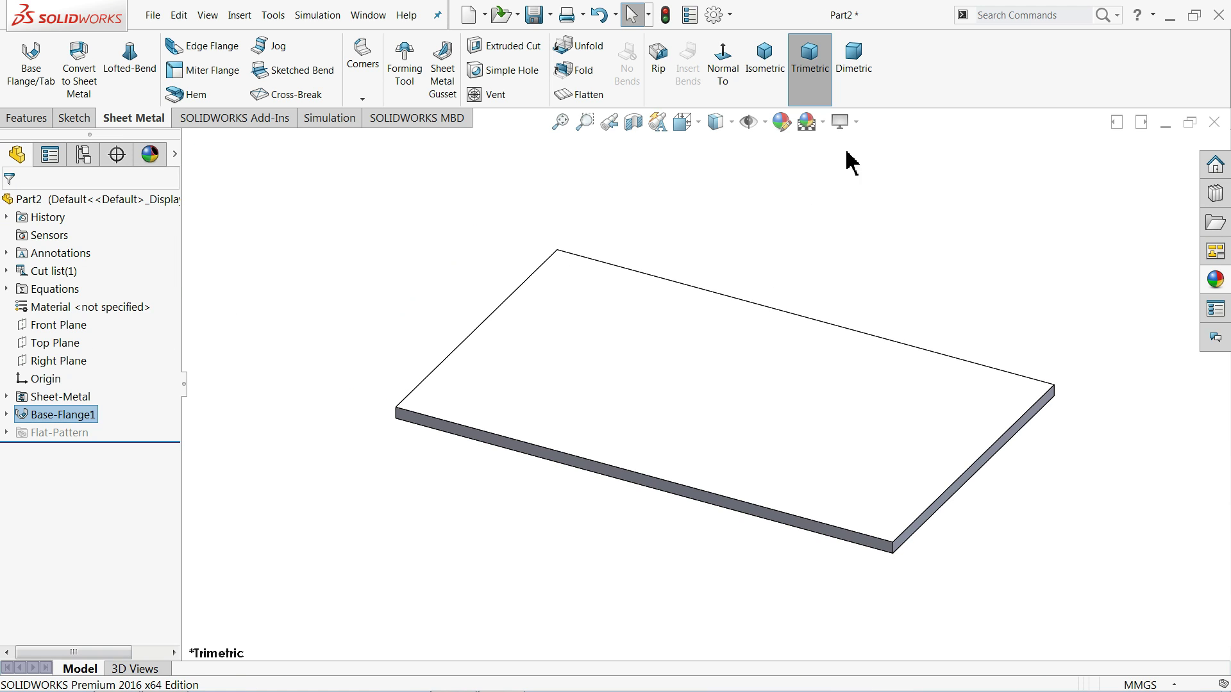
Step: Switch the viewport's graphics rendering setting to give the plate simple light-blue shading
left_click(852, 123)
left_click(859, 144)
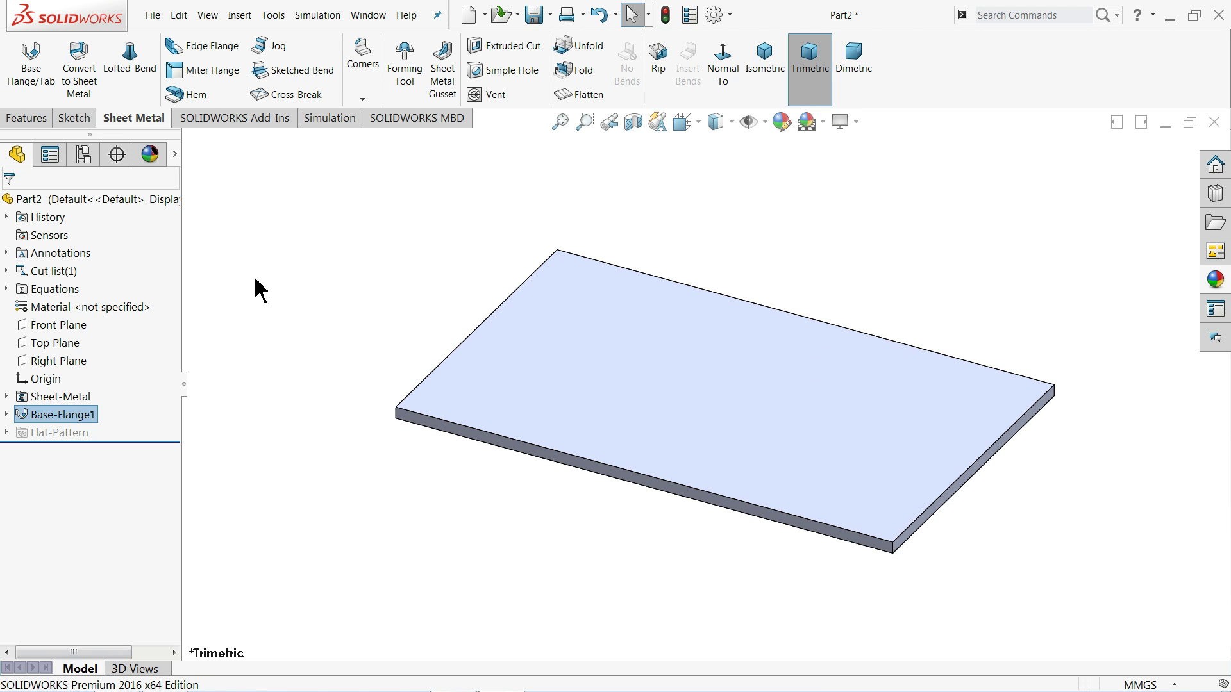
Step: Start an upward Edge Flange about 59 mm high on the plate's front long upper edge and open its profile for editing
left_click(198, 48)
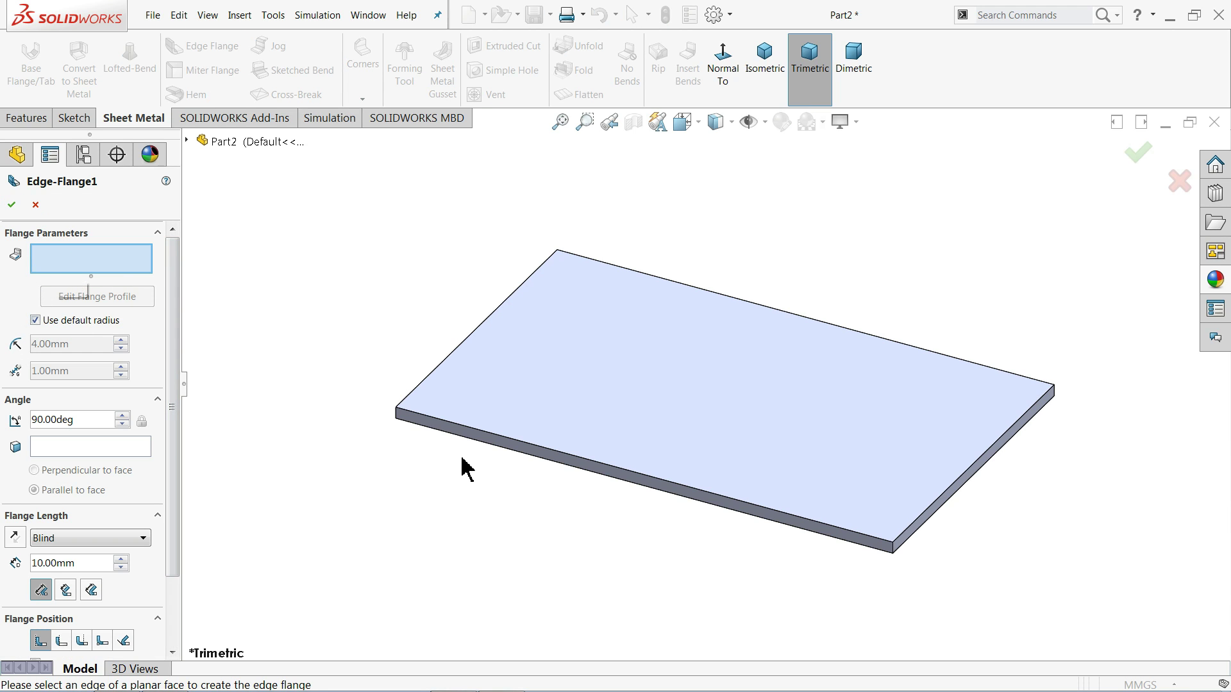
left_click(494, 439)
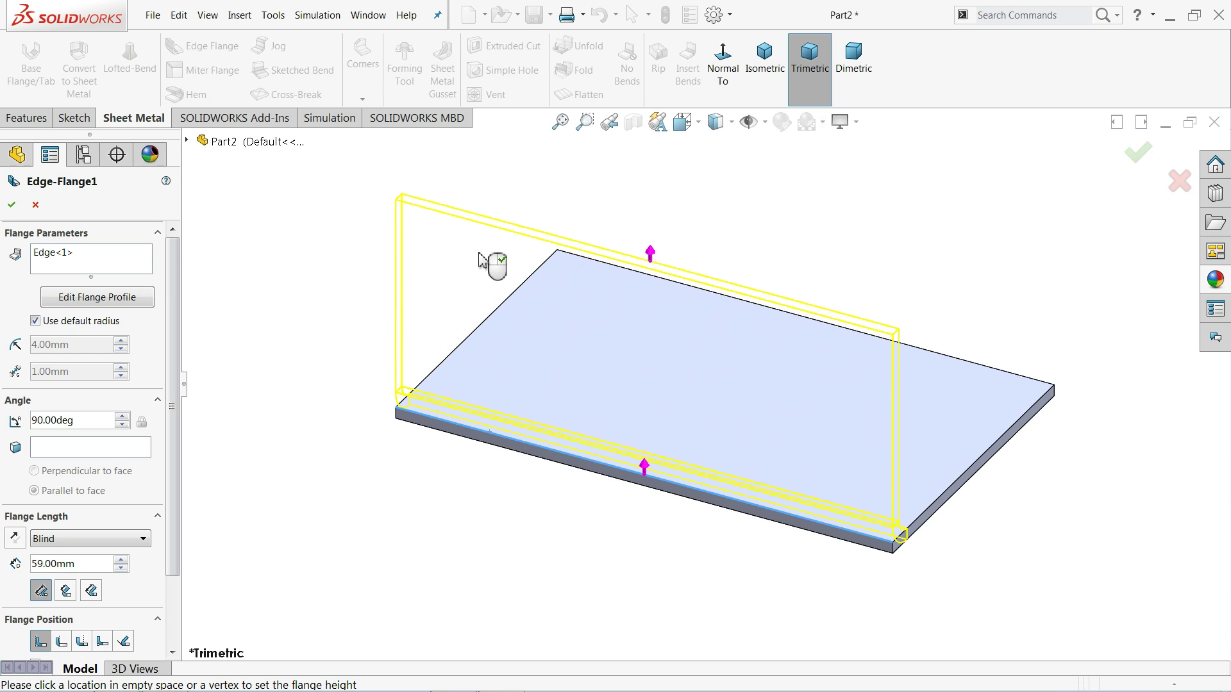
left_click(480, 256)
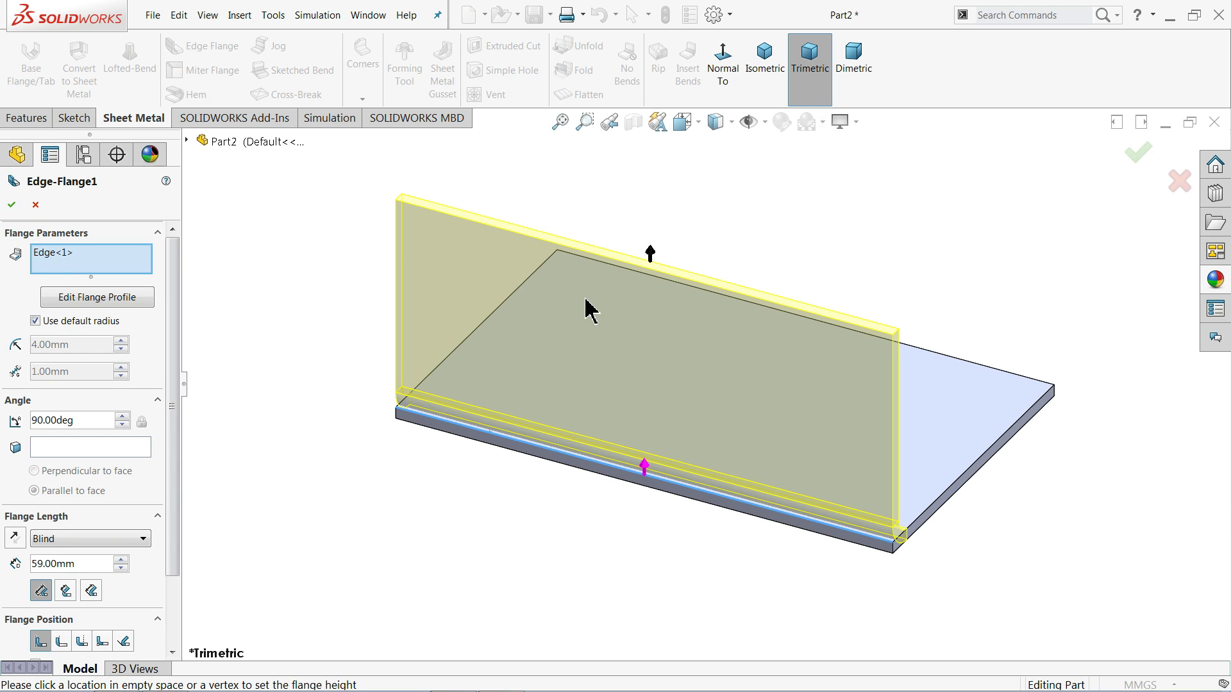
left_click(88, 306)
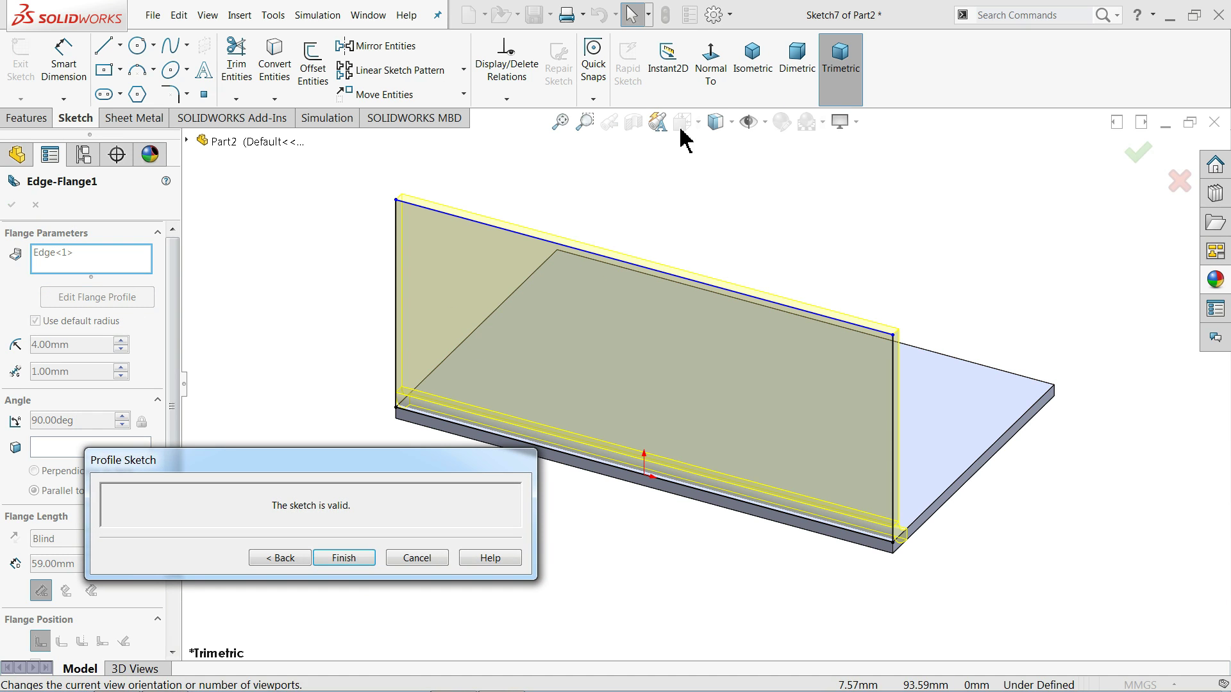
Step: Sketch a line sloping up from the profile's upper-right corner, a horizontal line about 136 mm long, and a closing line to the lower-left corner
left_click(709, 60)
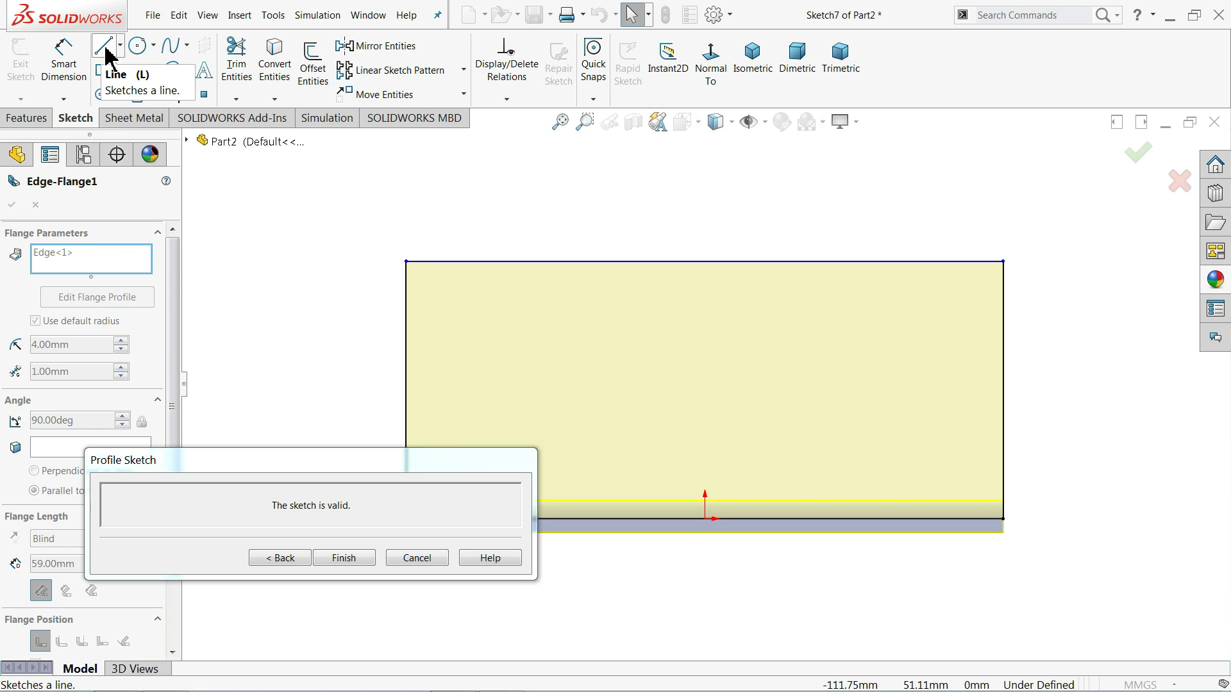
left_click(105, 57)
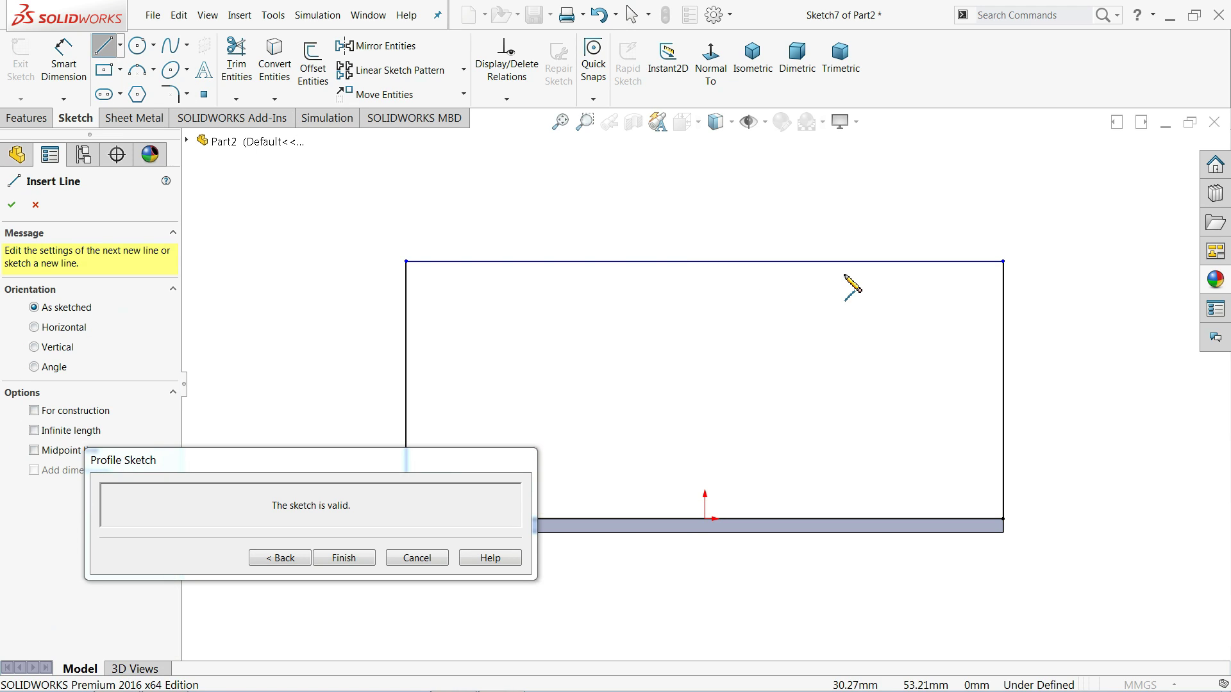
left_click(954, 282)
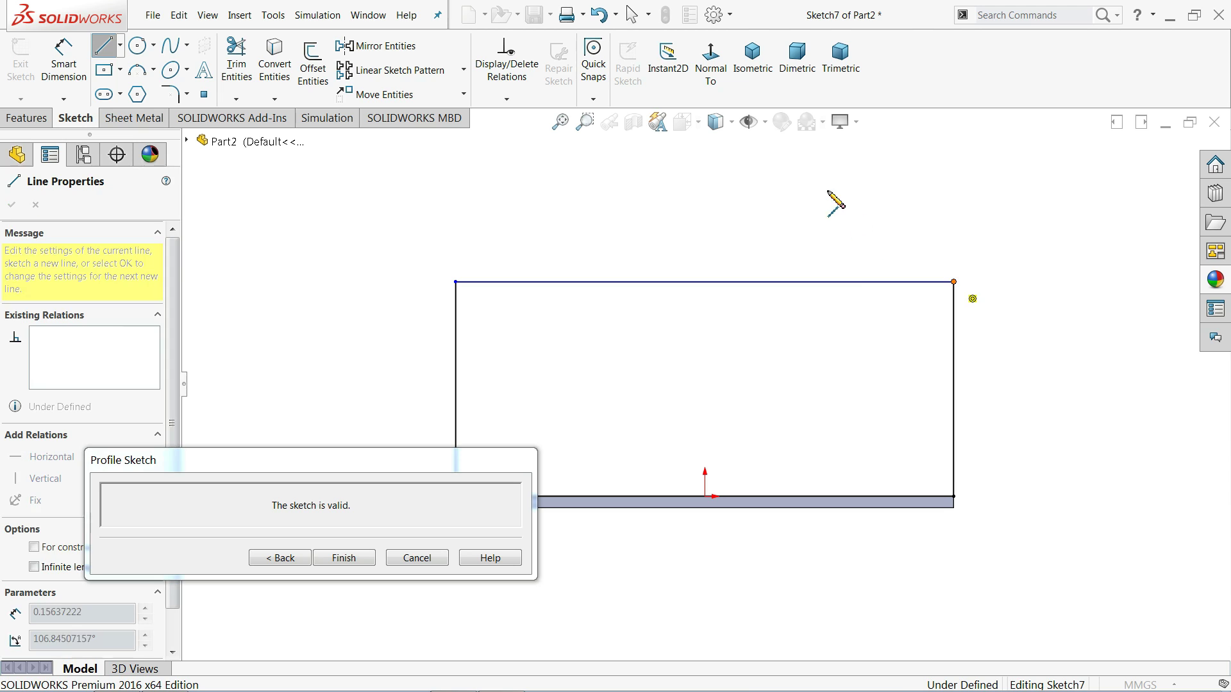
left_click(780, 153)
key("Escape")
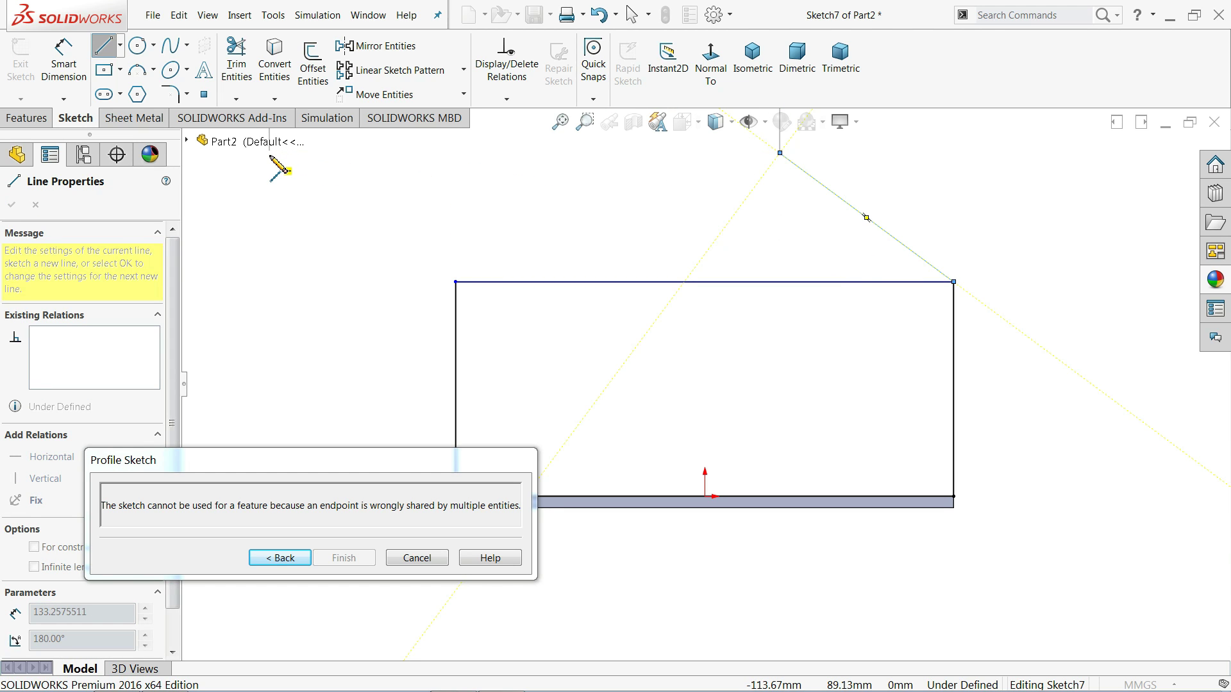
key("z")
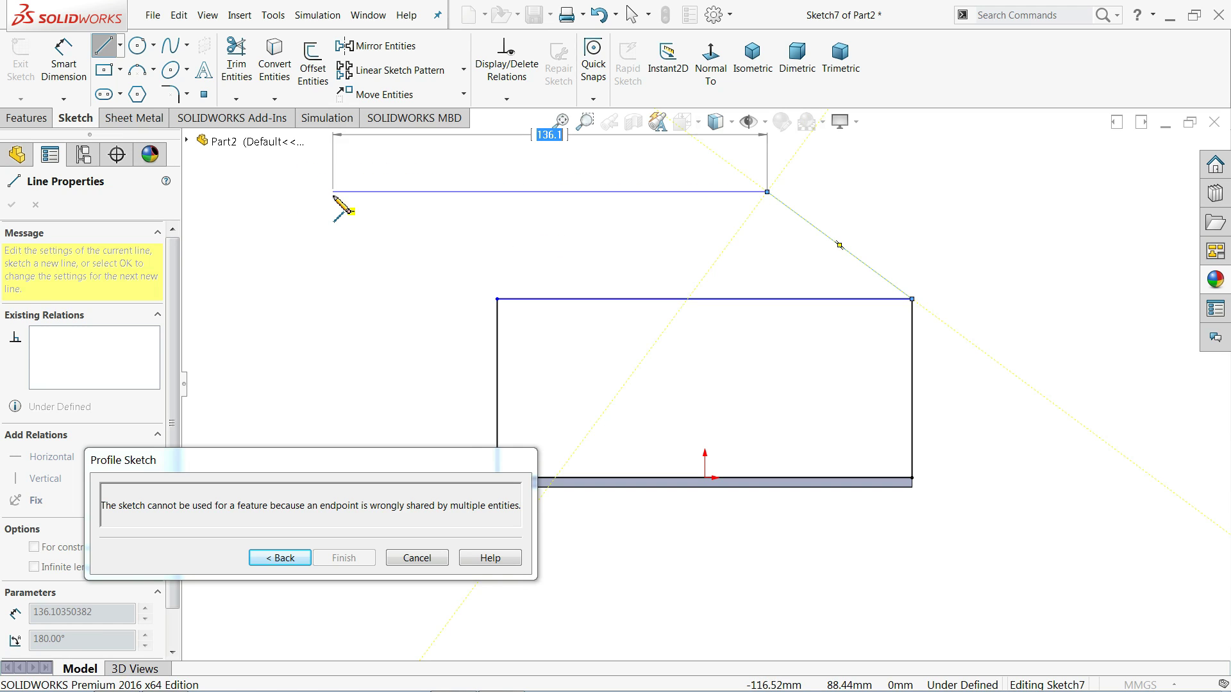
left_click(334, 191)
key("z")
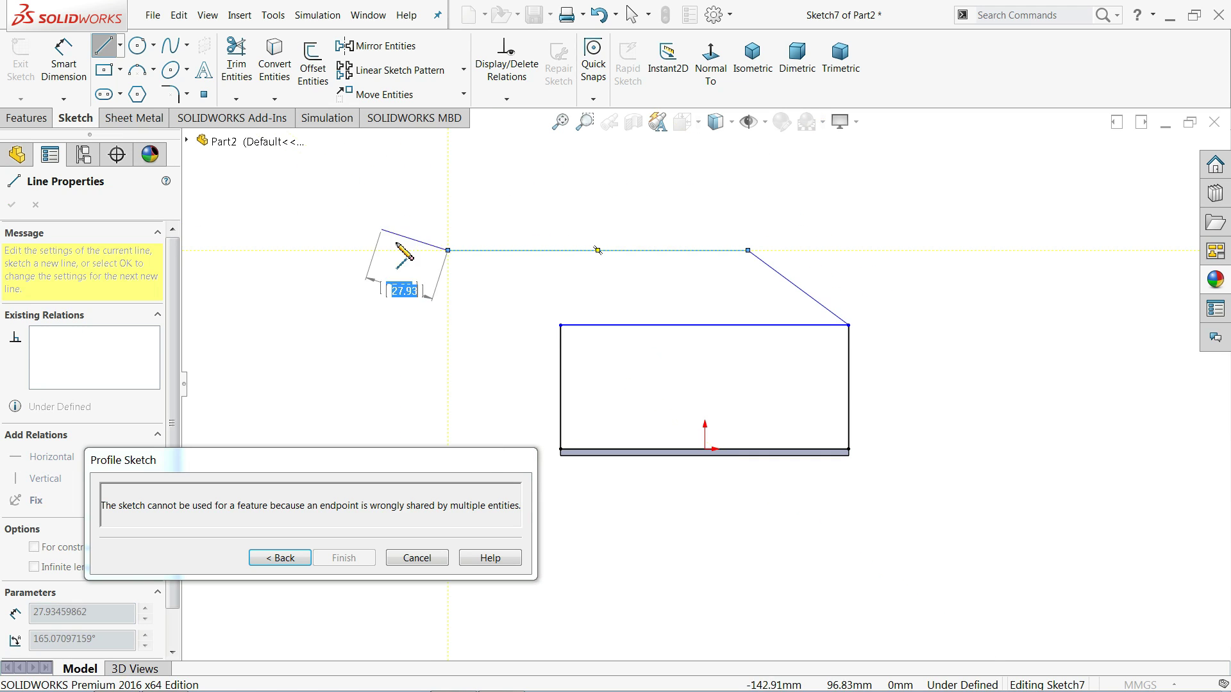
left_click(561, 449)
right_click(378, 342)
left_click(395, 343)
Step: Delete the original top line and left vertical line of the flange profile
scroll(605, 371, "down", 2)
left_click(633, 320)
key("Delete")
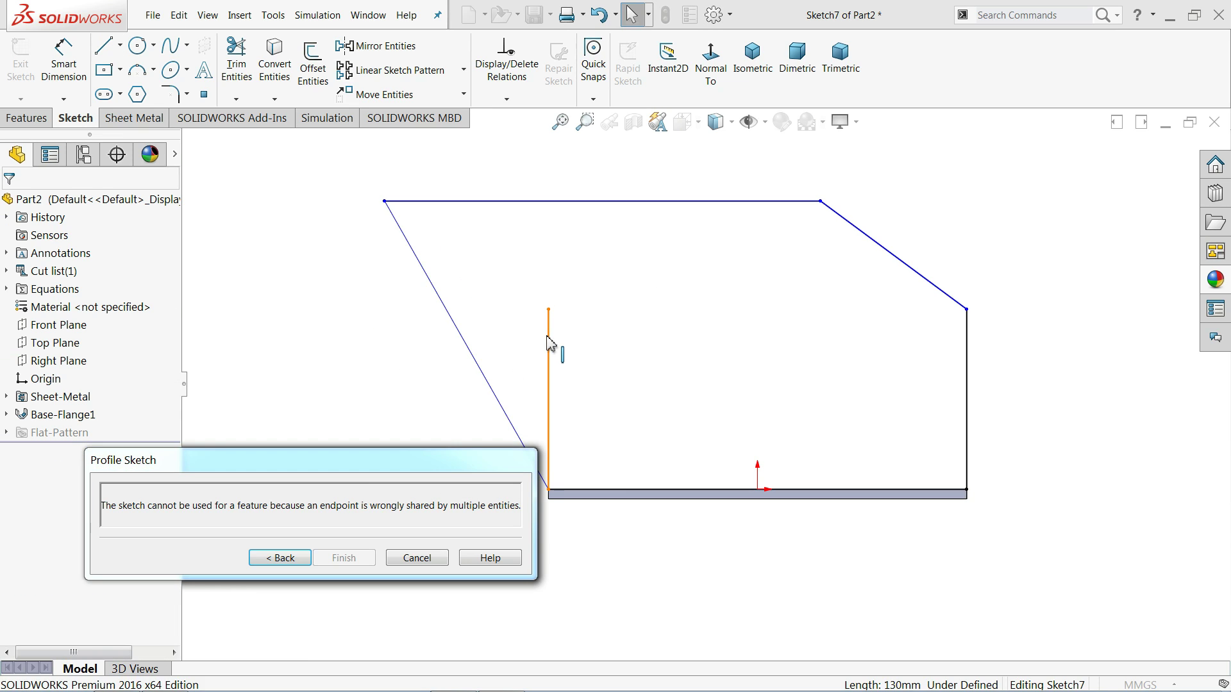
left_click(550, 343)
key("Delete")
scroll(785, 364, "up", 1)
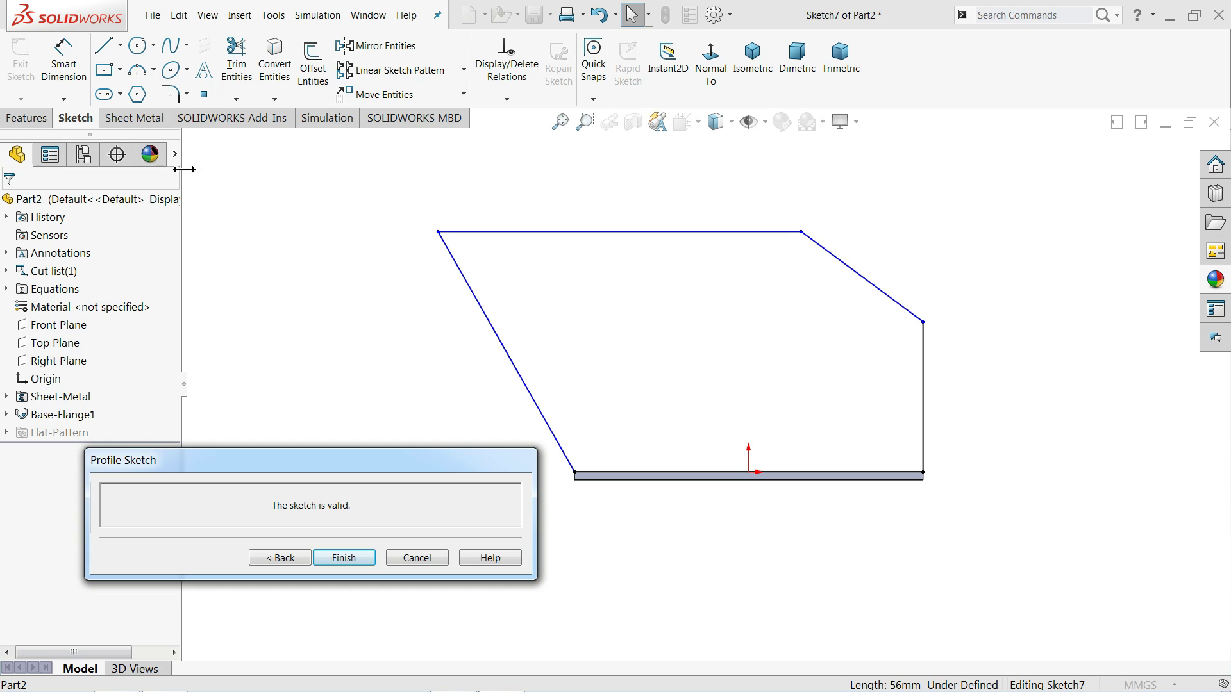
Step: Dimension the profile's right vertical side 40 mm and its top line 121 mm
left_click(63, 64)
left_click(923, 395)
left_click(965, 401)
type("40")
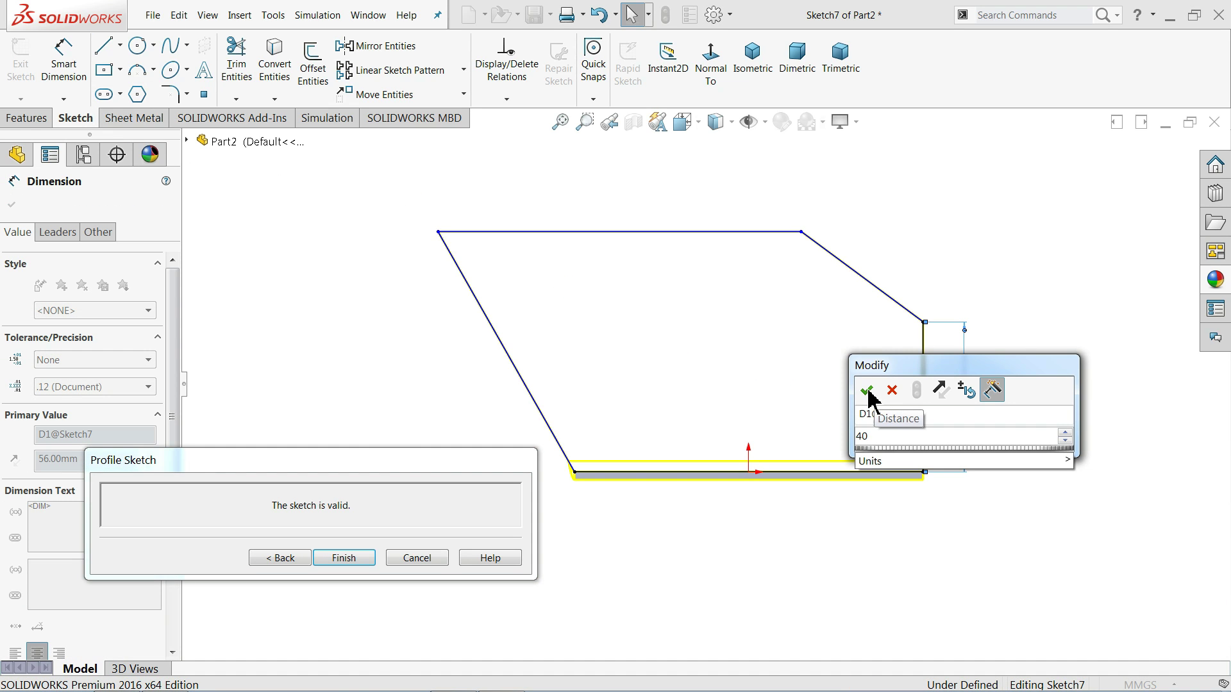
left_click(866, 390)
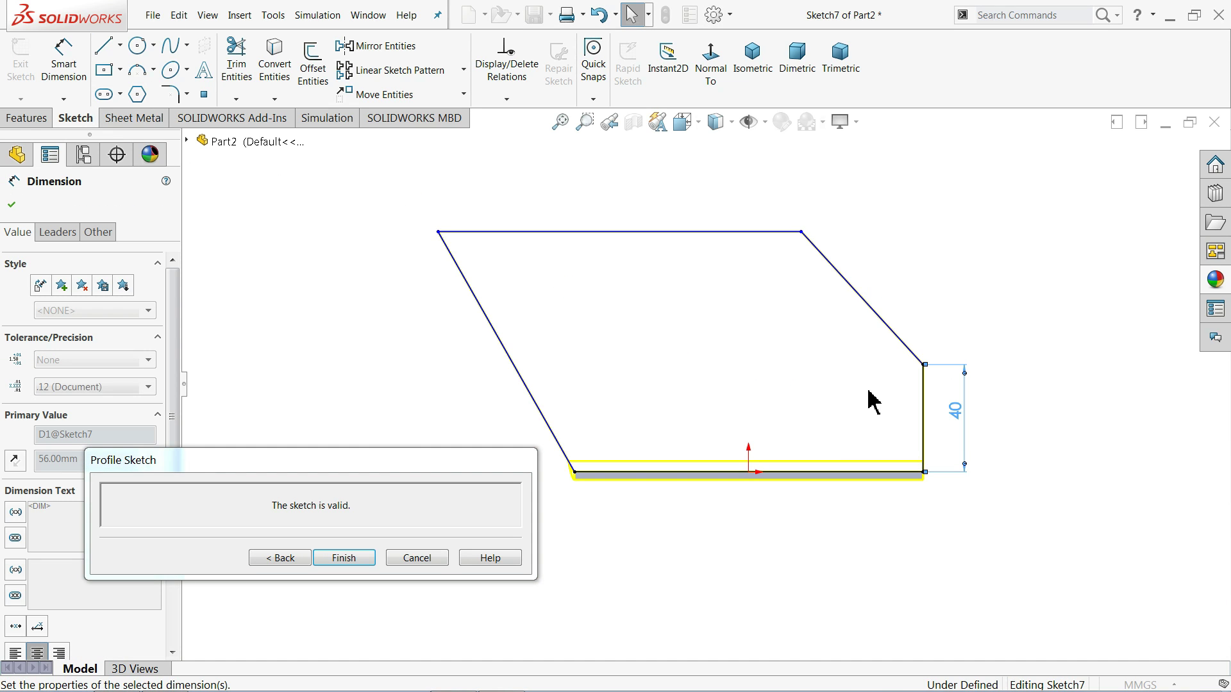
left_click(641, 231)
left_click(625, 191)
type("121")
key("Return")
Step: Dimension the vertical distance between the profile's top line and the origin as 100 mm
left_click(737, 461)
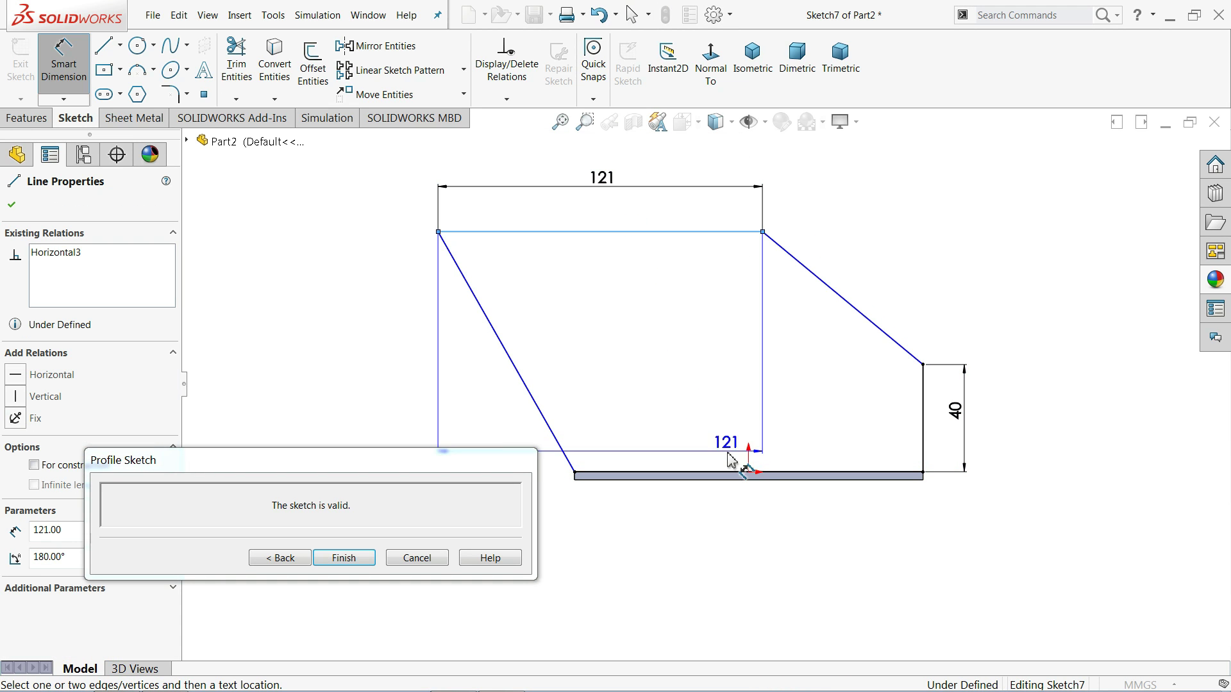
left_click(577, 231)
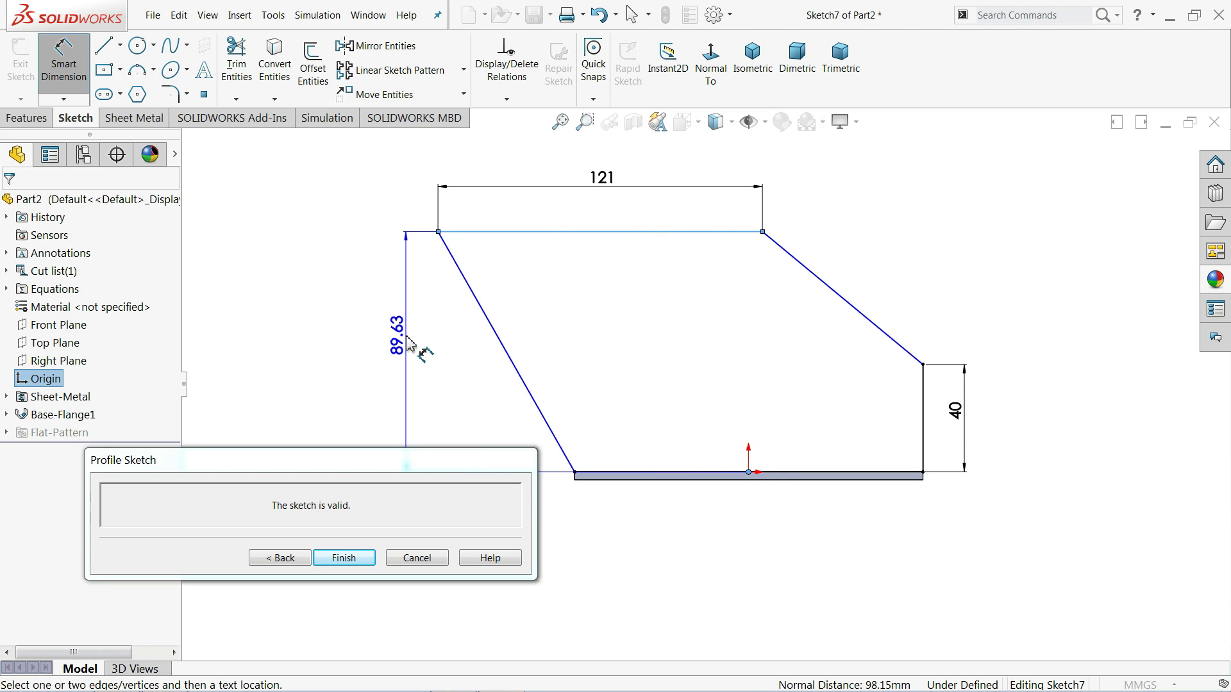
left_click(403, 349)
type("100")
left_click(308, 339)
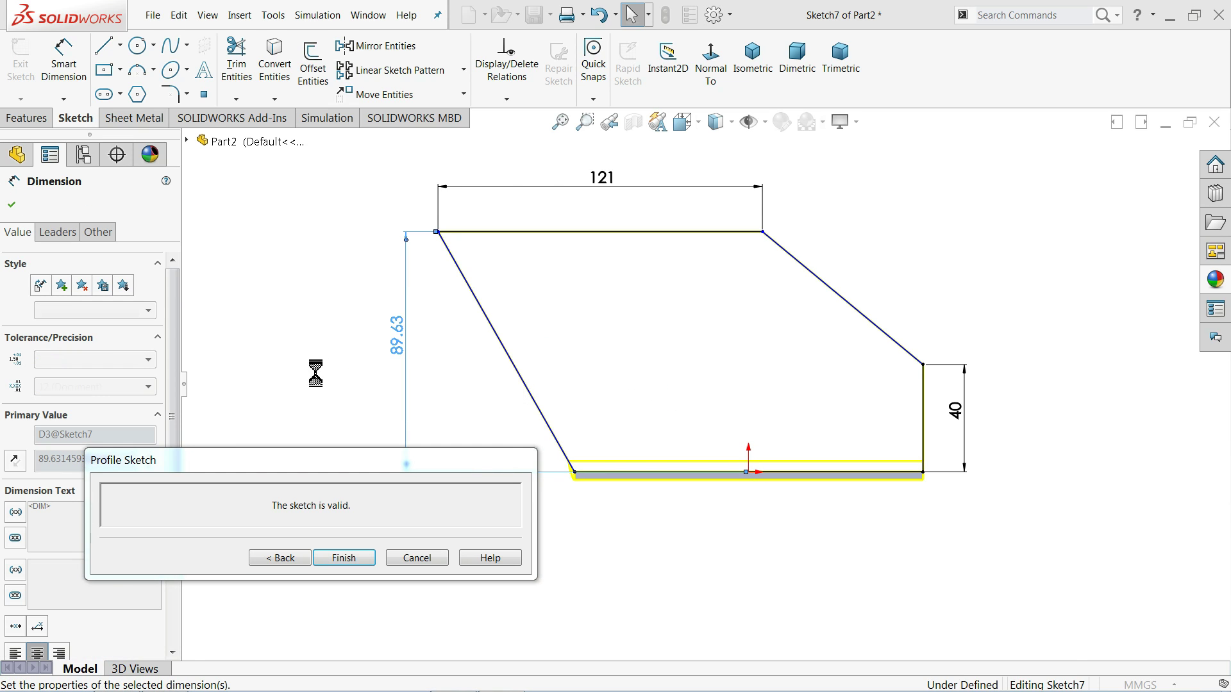
left_click_drag(329, 468, 333, 519)
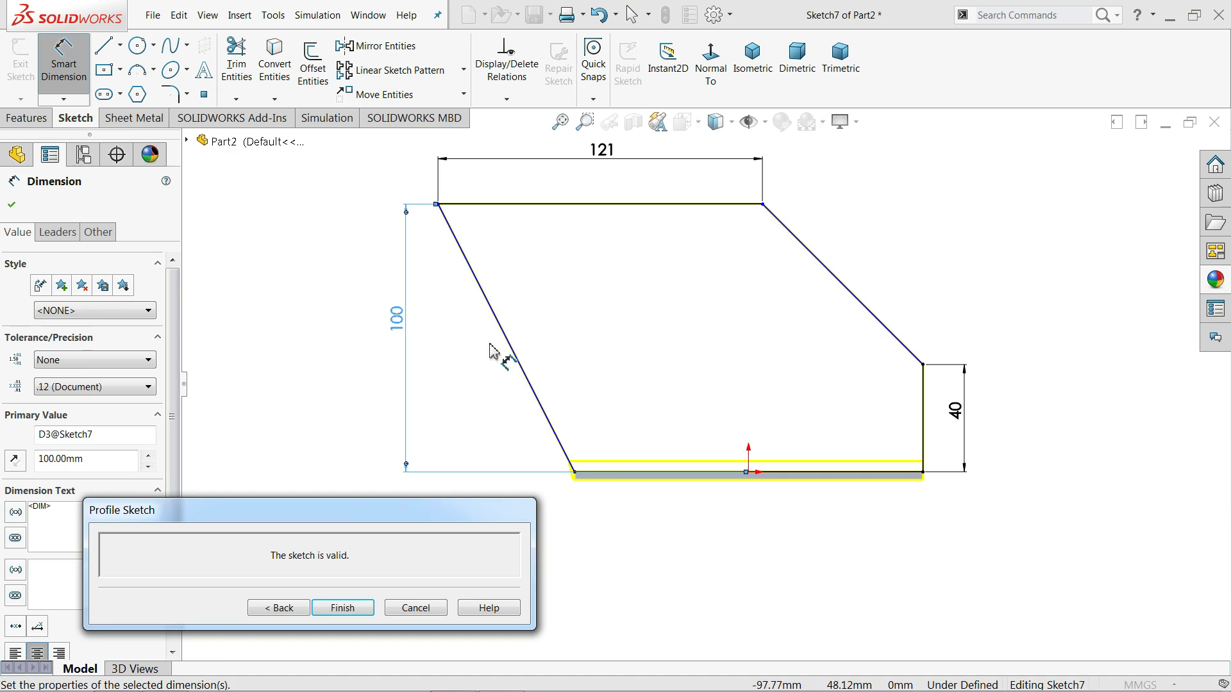
Step: Dimension the profile's slanted left side 120 mm and finish the edge flange
left_click(510, 350)
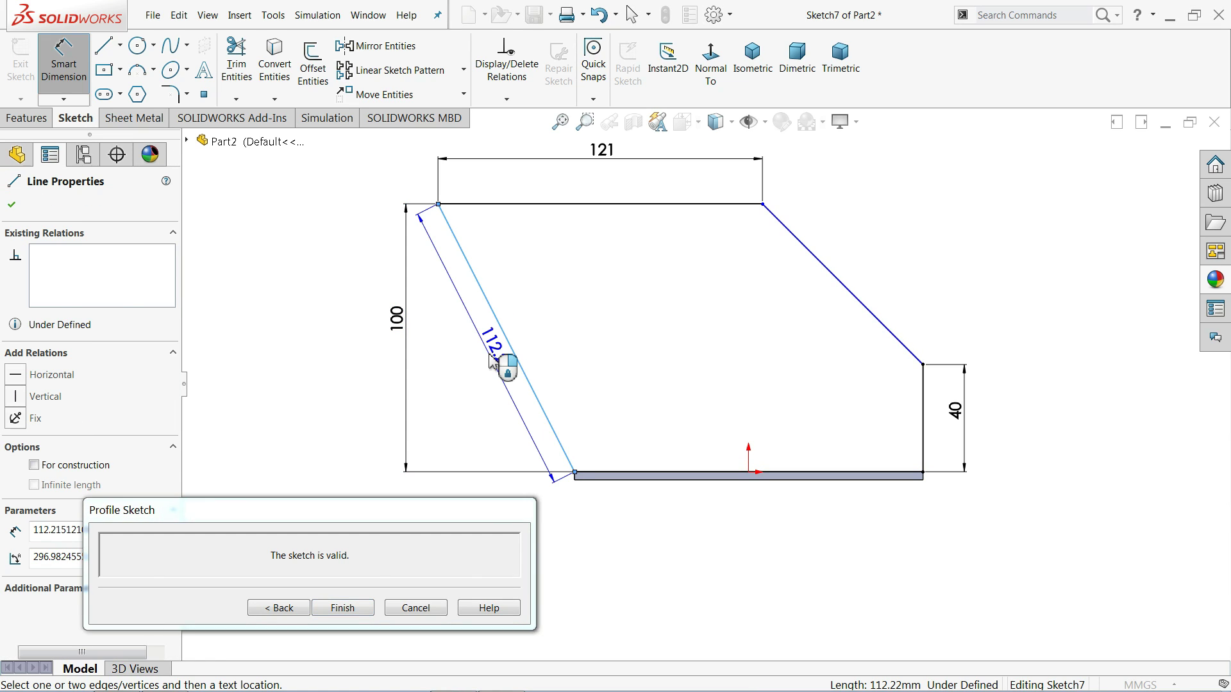
left_click(498, 361)
type("1")
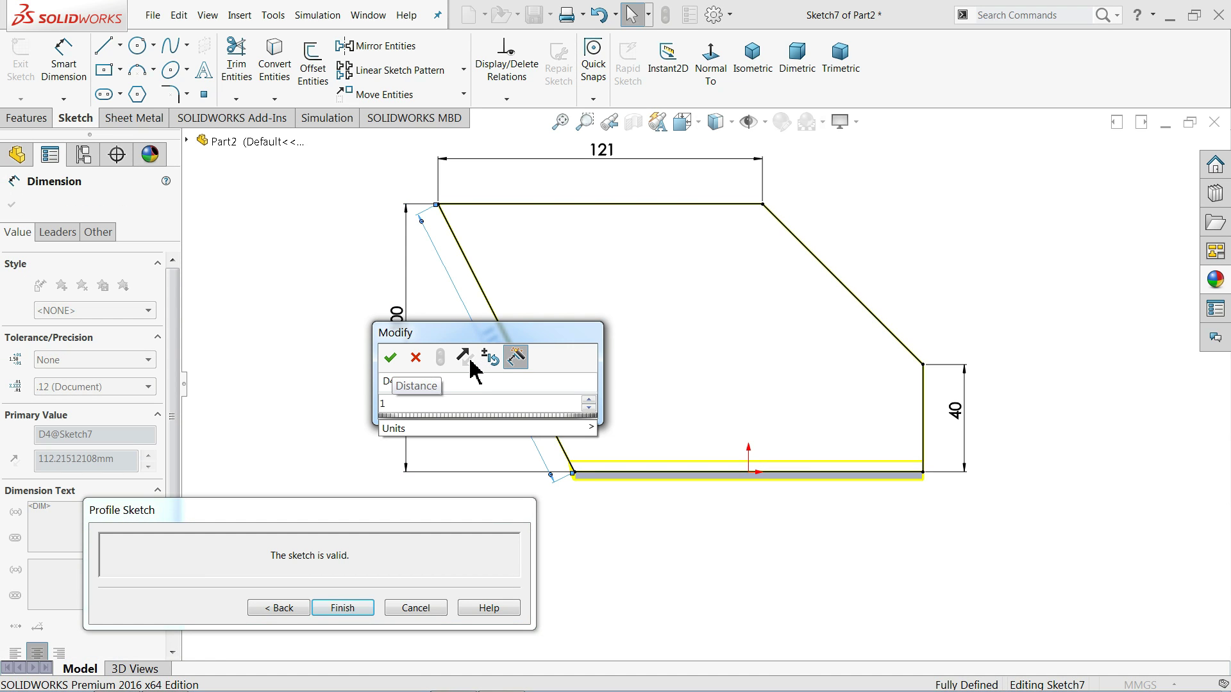
type("20")
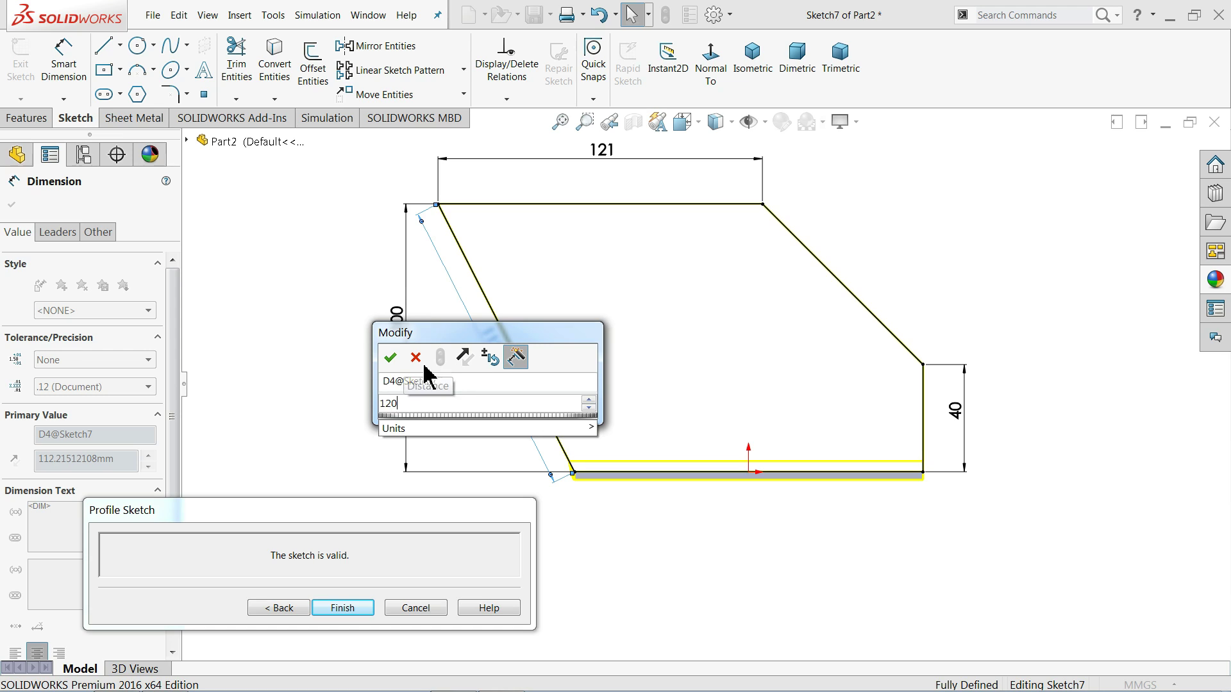
left_click(391, 357)
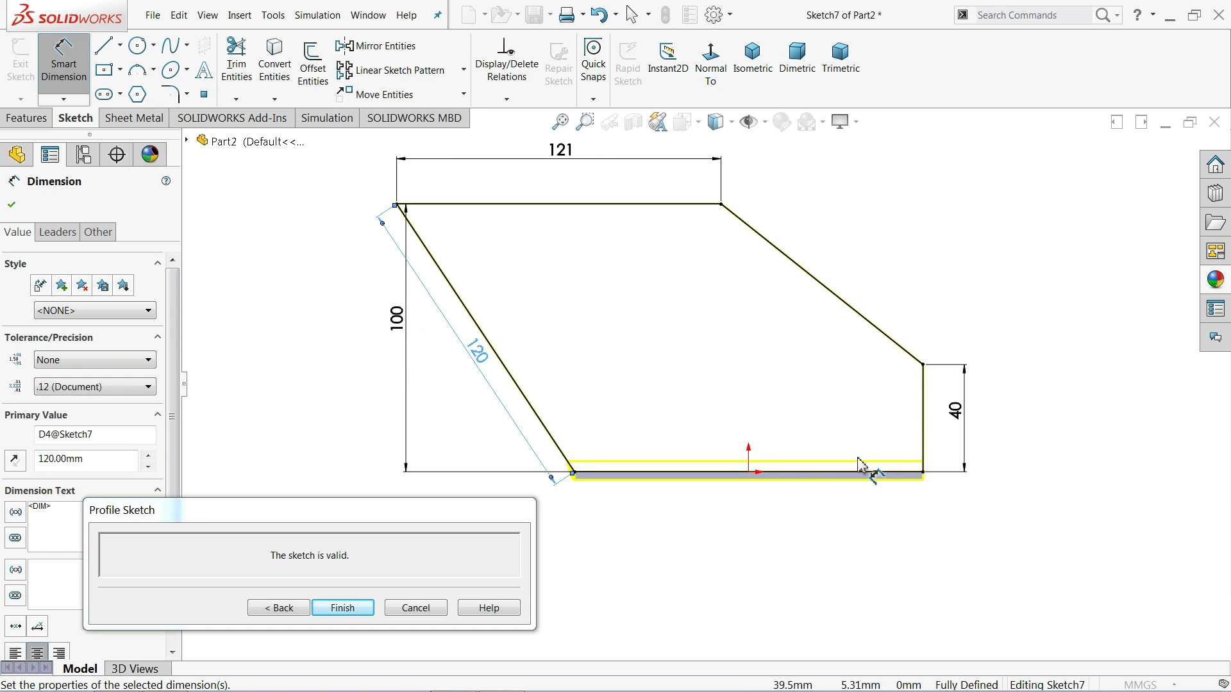
left_click(342, 608)
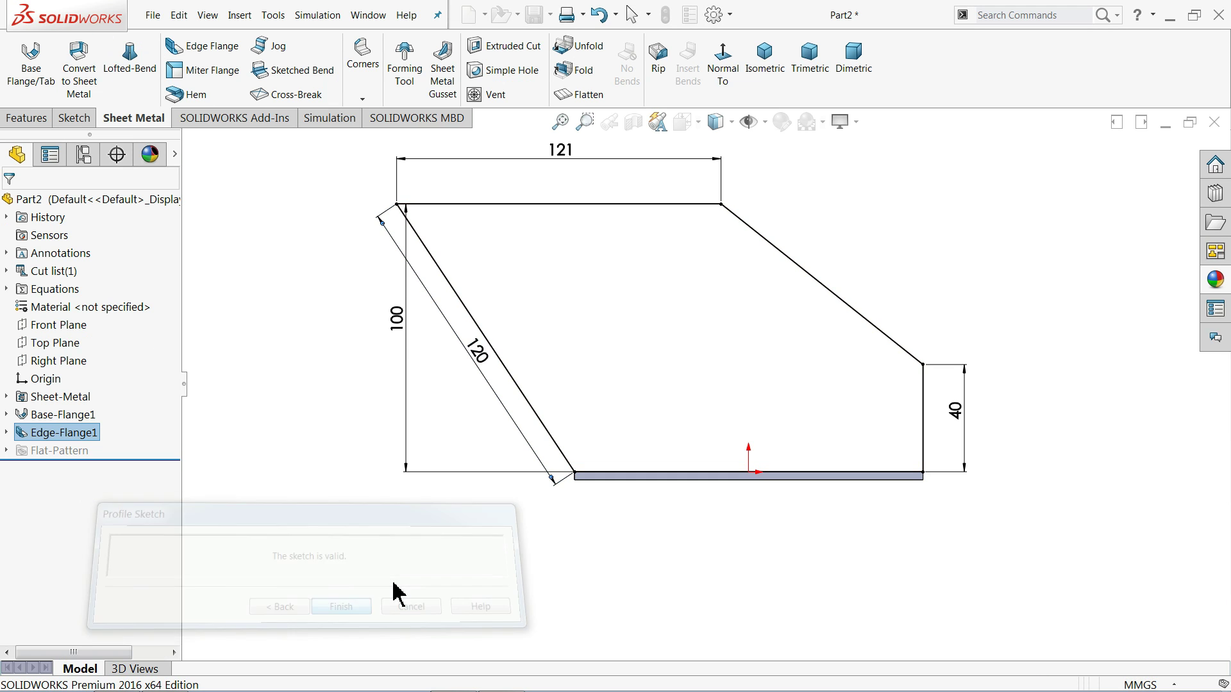
Step: Edit the edge flange to use a custom 3 mm bend radius instead of the default radius
middle_click_drag(404, 485, 355, 534)
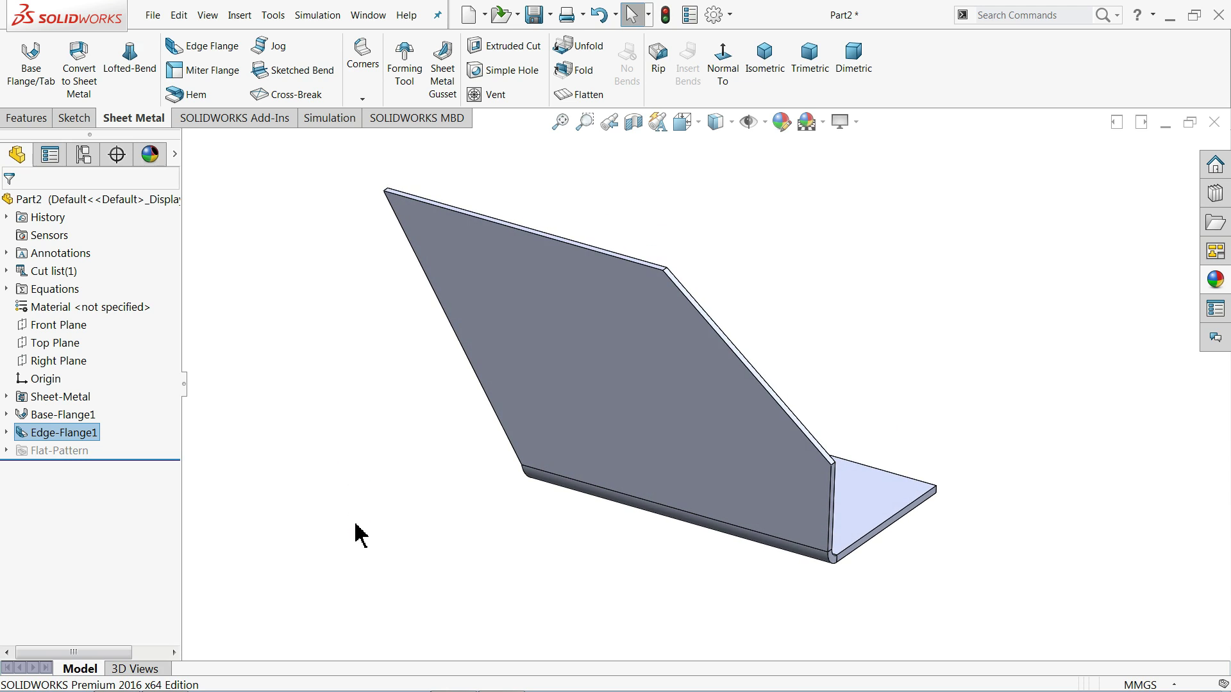
left_click(29, 431)
left_click(34, 397)
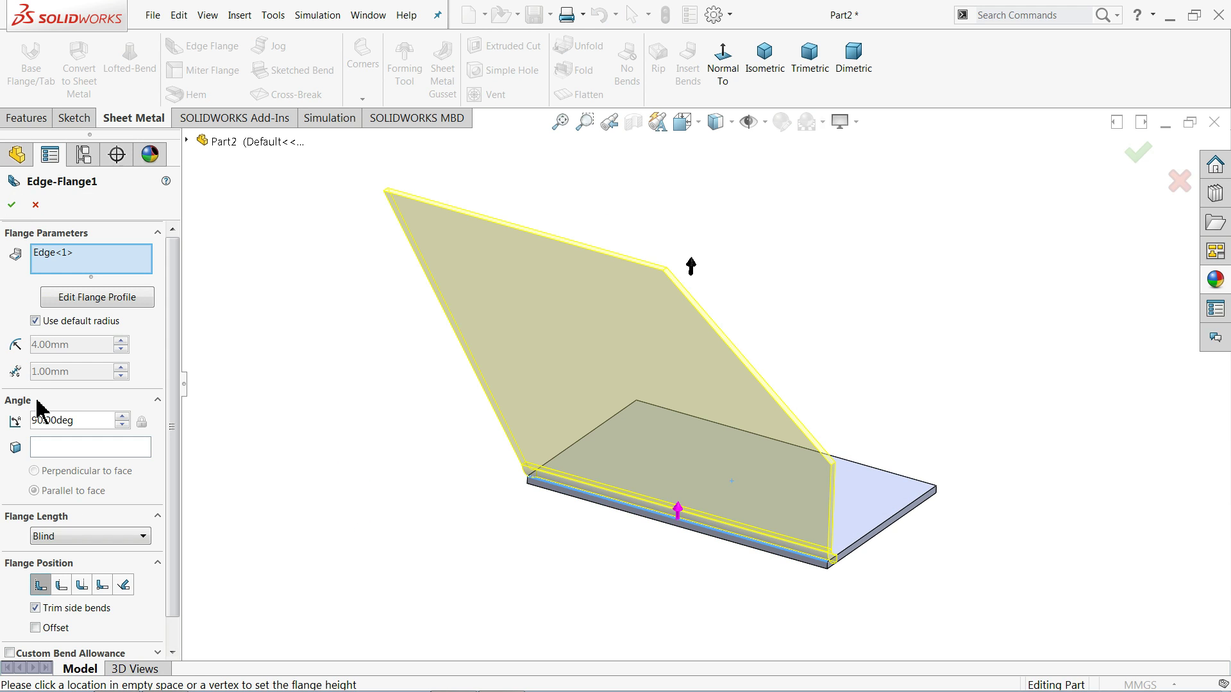
left_click(35, 321)
left_click_drag(87, 344, 9, 349)
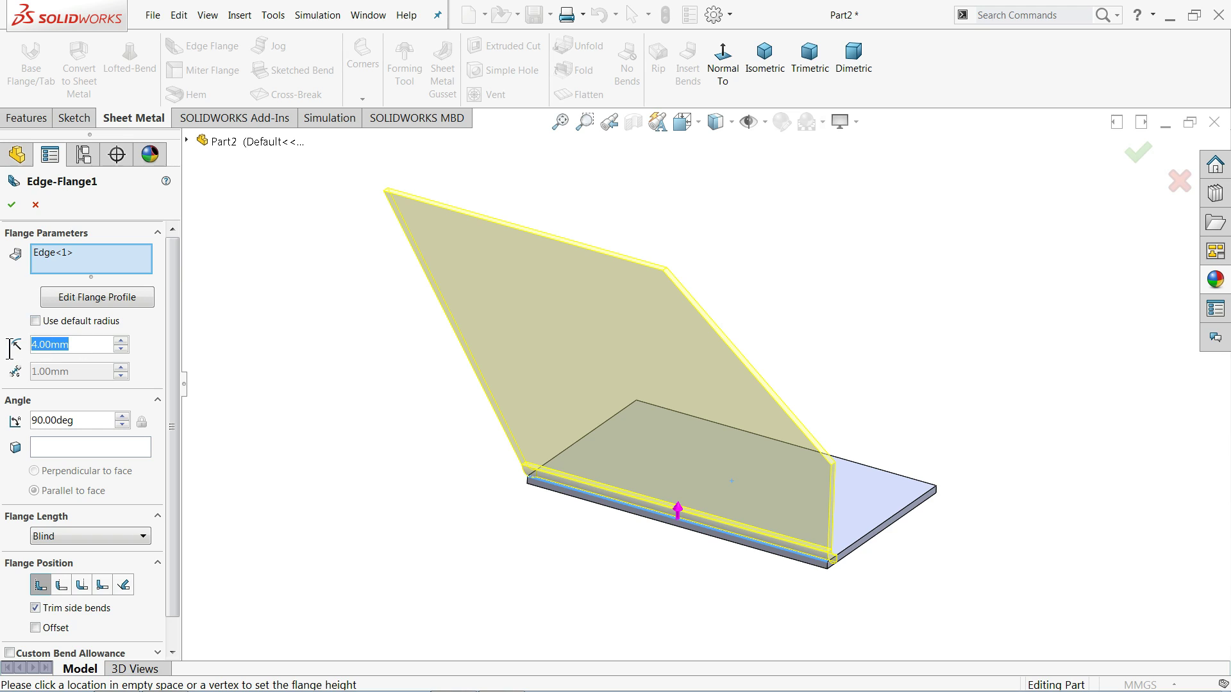
type("3")
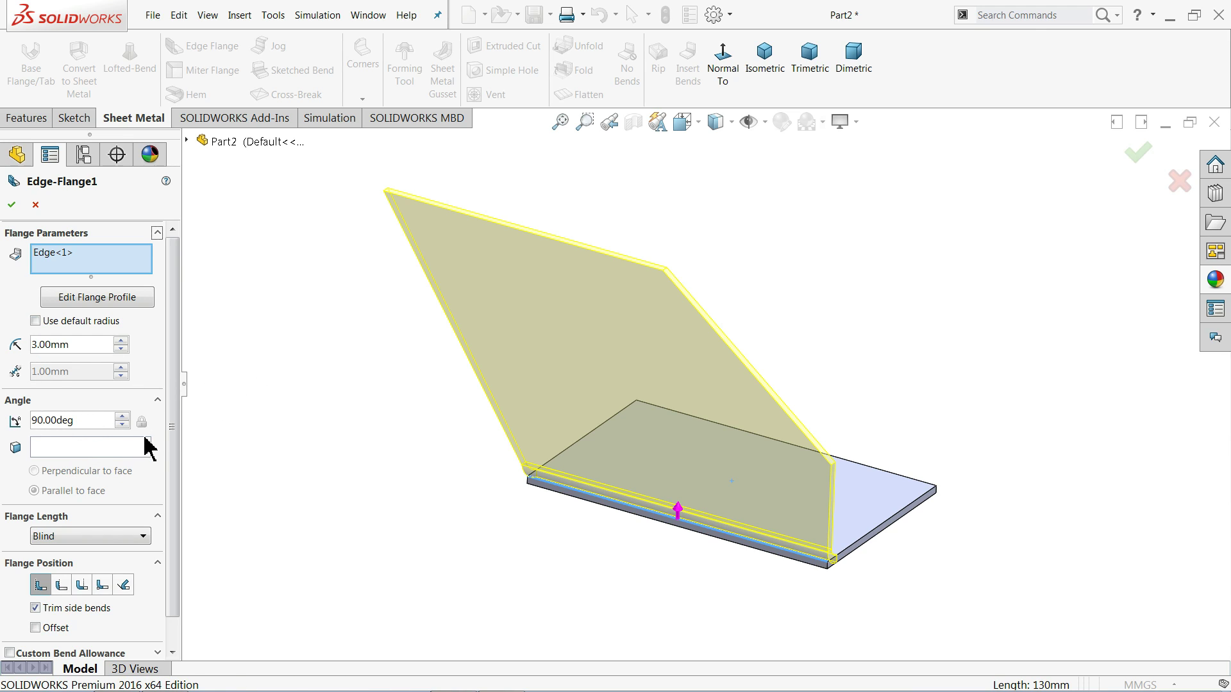
scroll(147, 446, "down", 1)
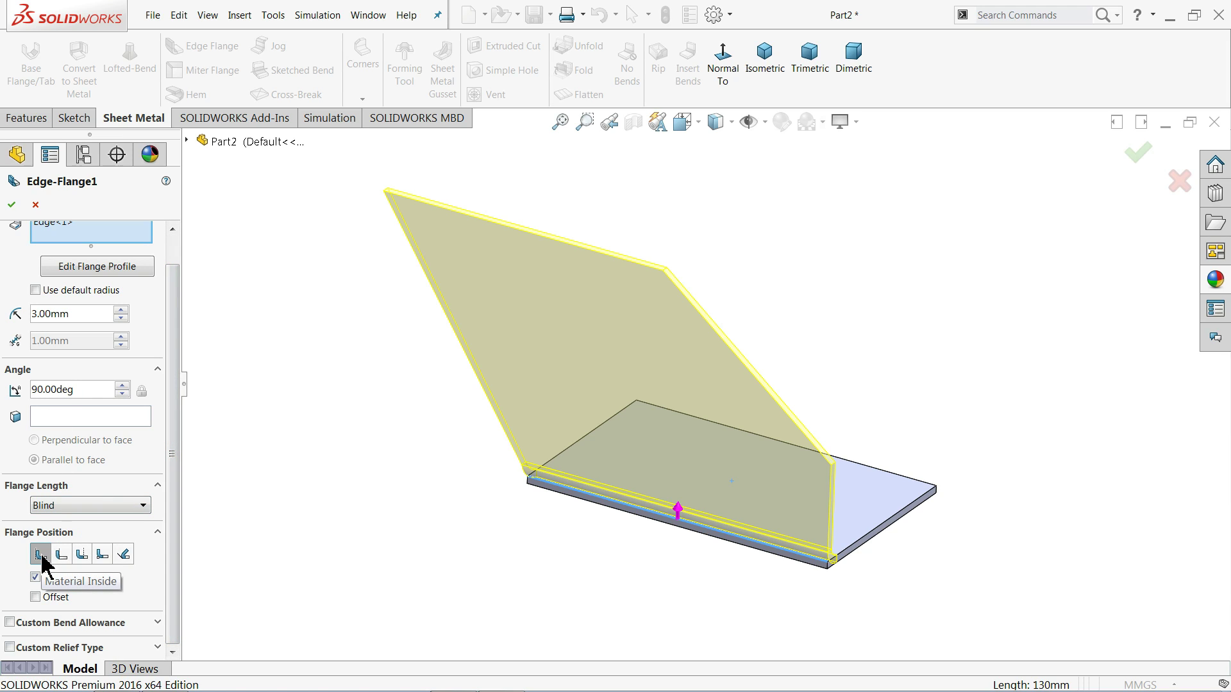
middle_click_drag(519, 530, 493, 523)
left_click(13, 205)
Step: Fillet the upright flange's upper corner, between its top edge and the long sloping edge, with a 20 mm radius
middle_click_drag(306, 391, 340, 387)
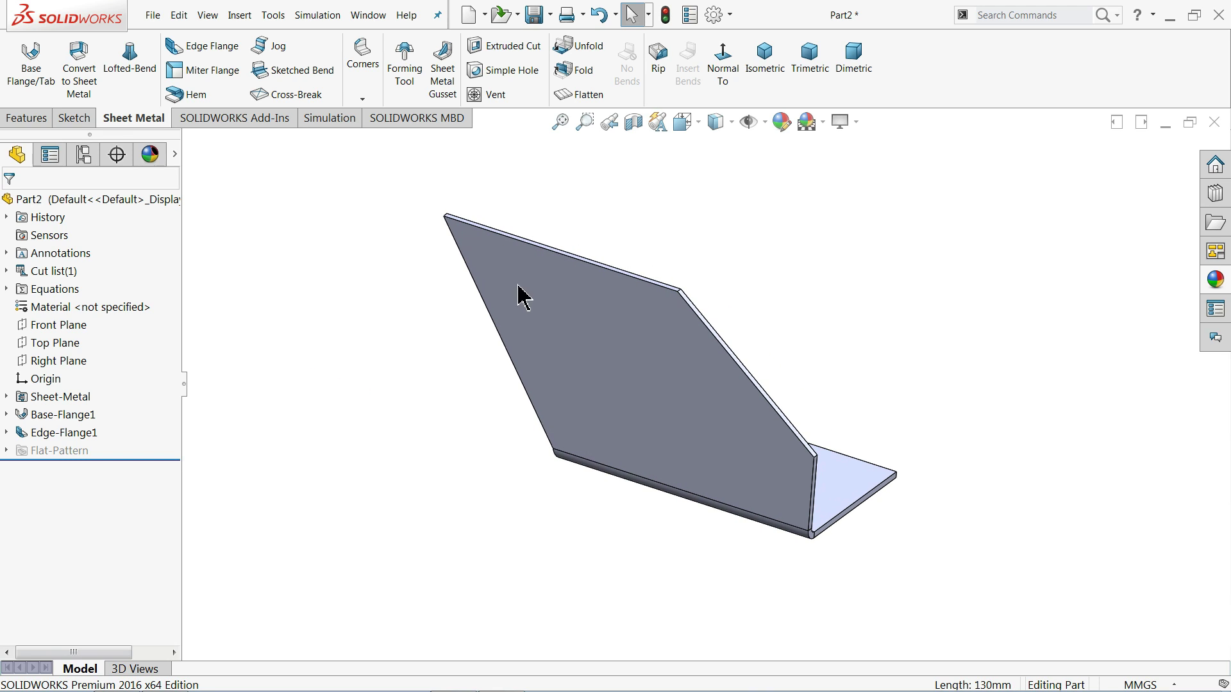
scroll(705, 302, "down", 2)
left_click(362, 99)
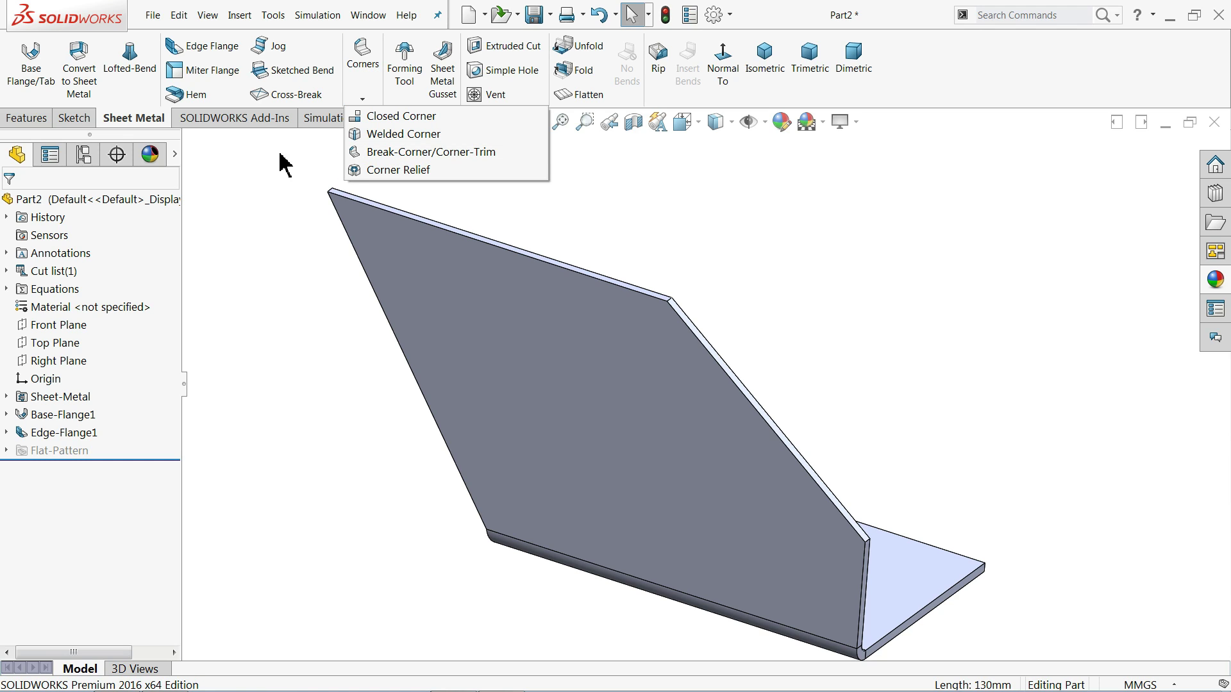
left_click(43, 122)
left_click(453, 73)
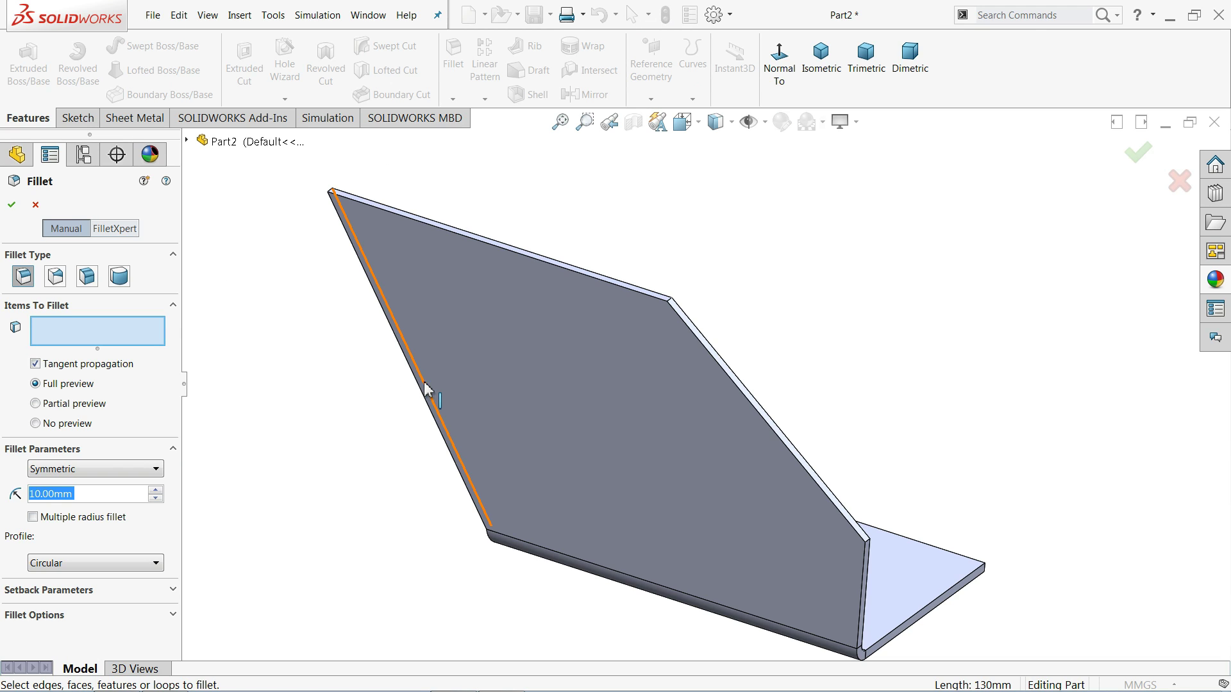
type("20")
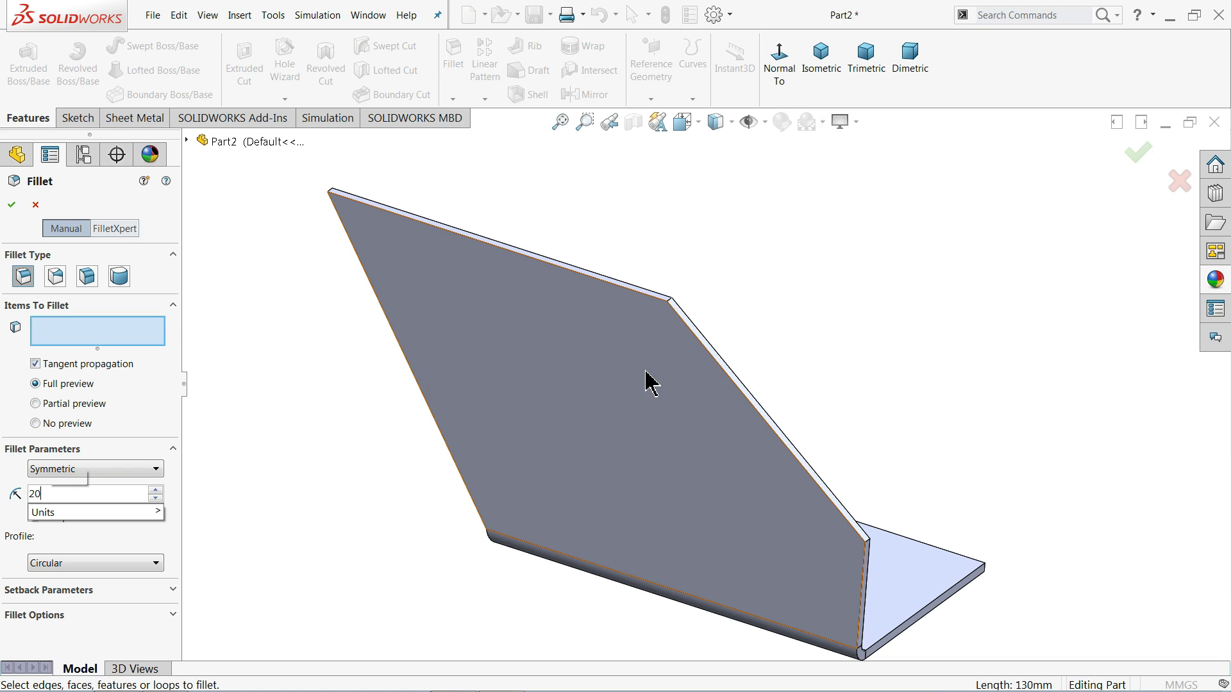
left_click(671, 302)
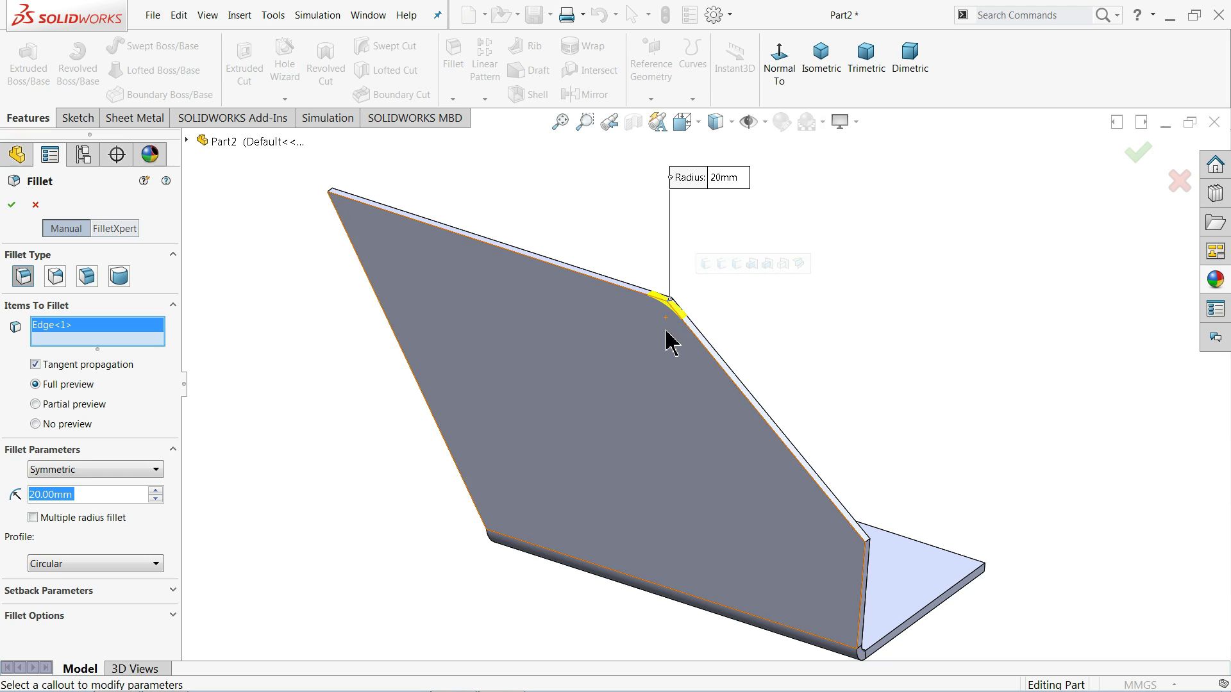
left_click(12, 205)
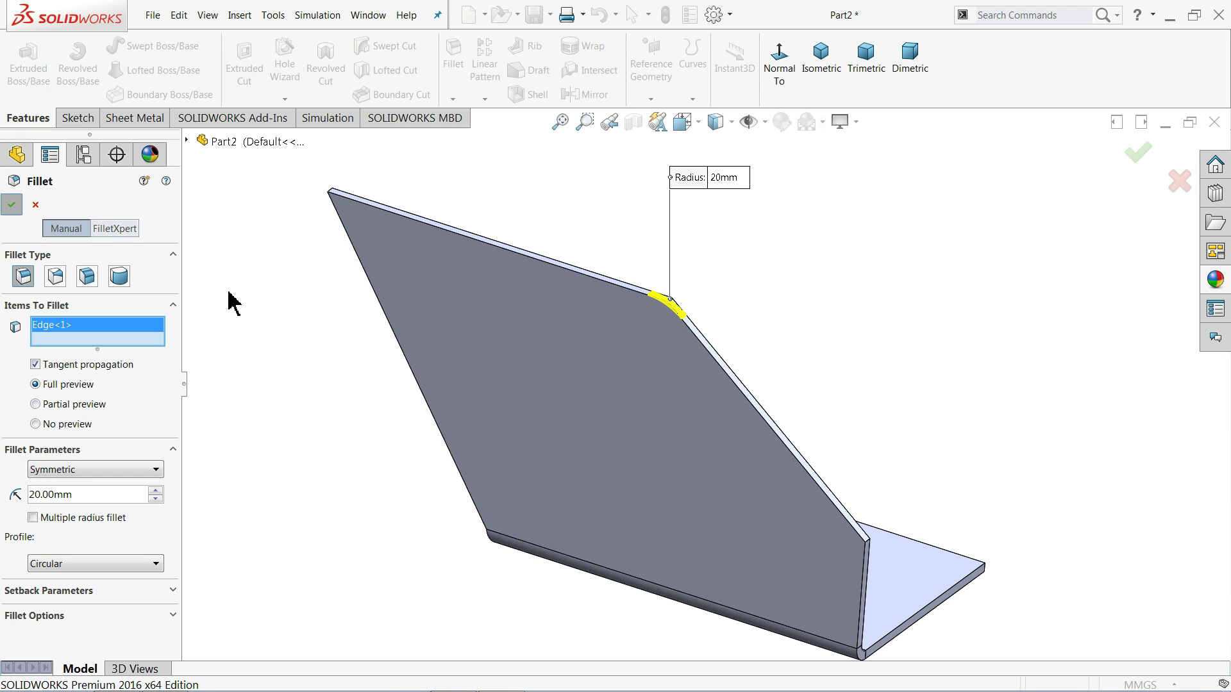
key("f")
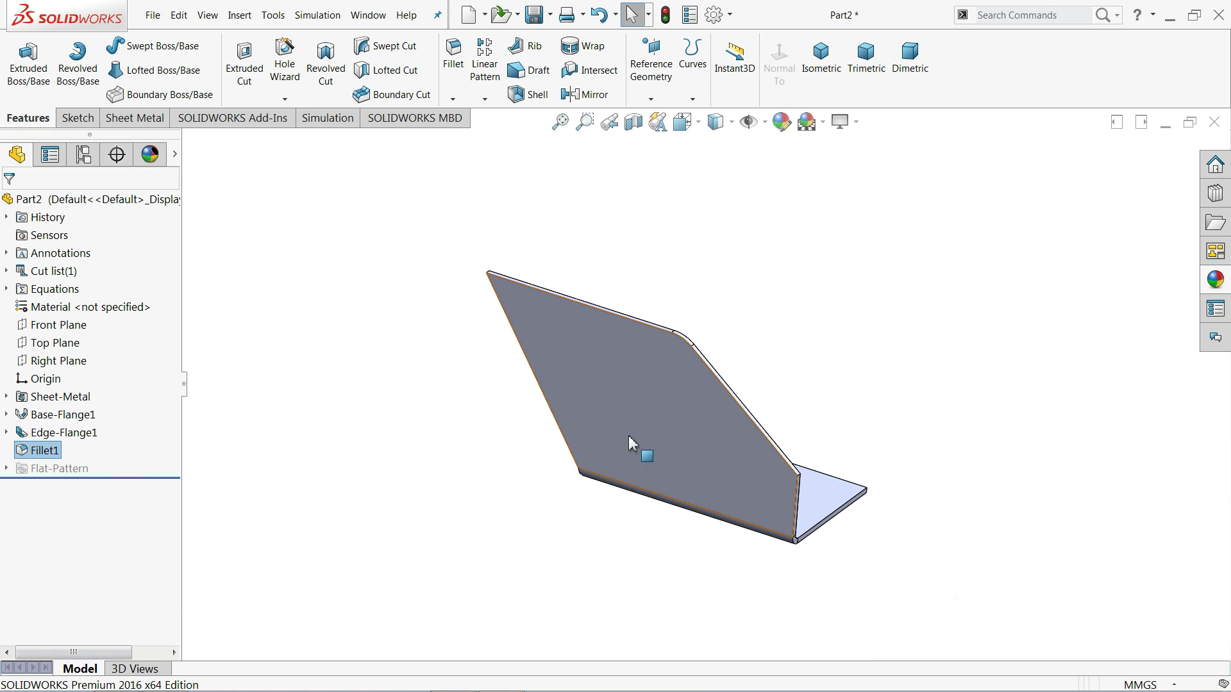
Step: Mirror the upright edge flange and its corner fillet about the Front Plane
middle_click_drag(632, 448, 365, 403)
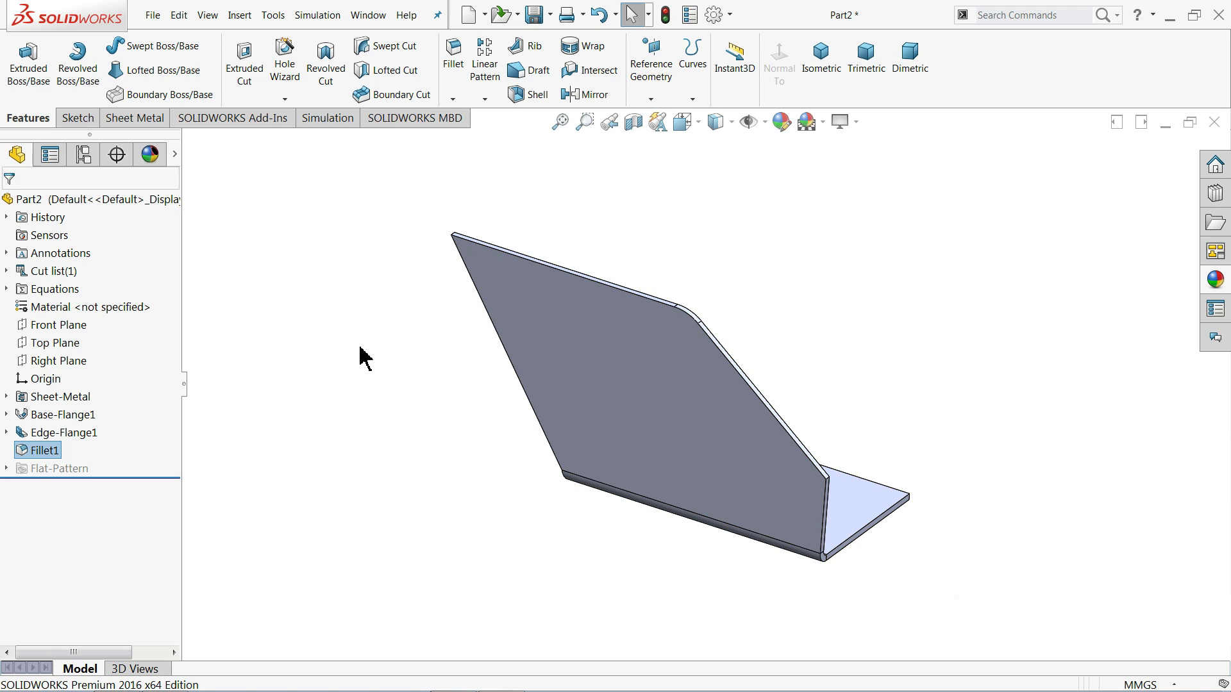
left_click(58, 326)
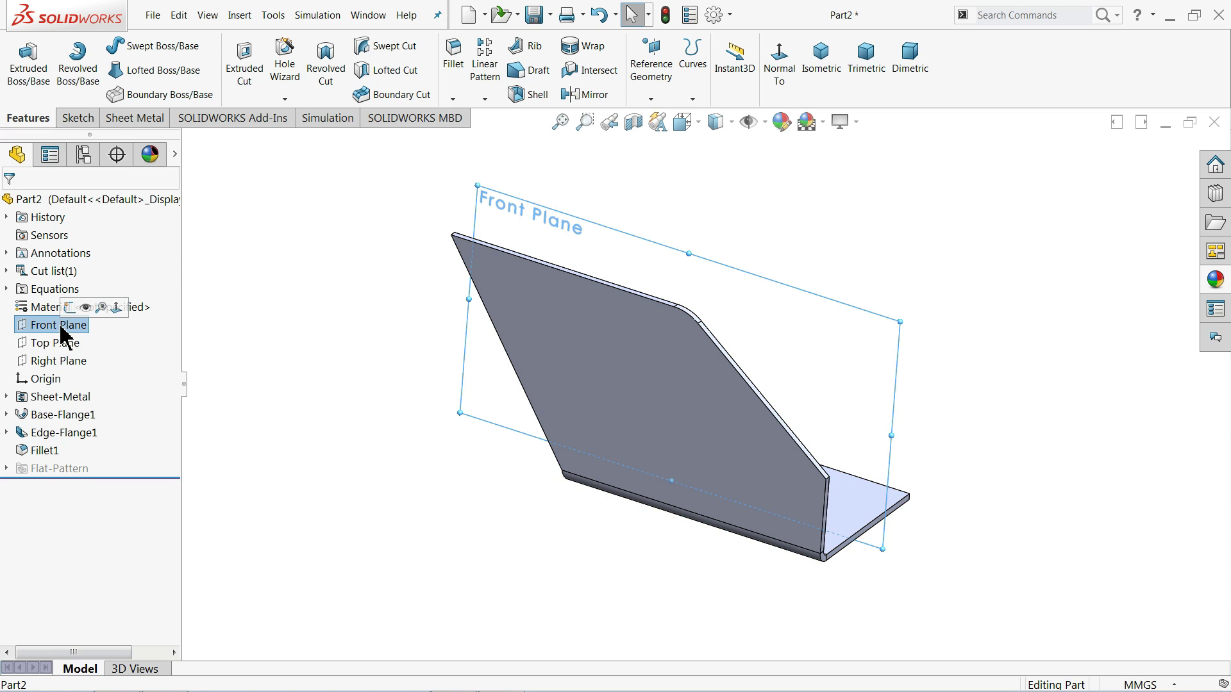
middle_click_drag(346, 348, 307, 324)
left_click(585, 96)
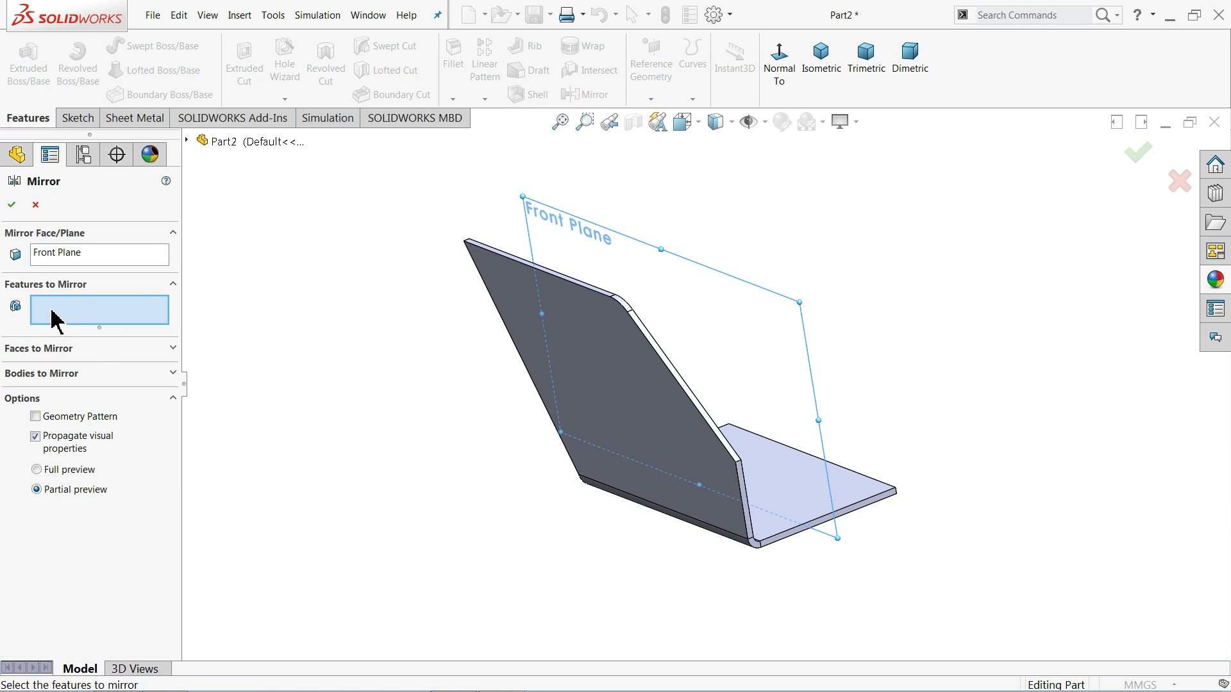
left_click(187, 139)
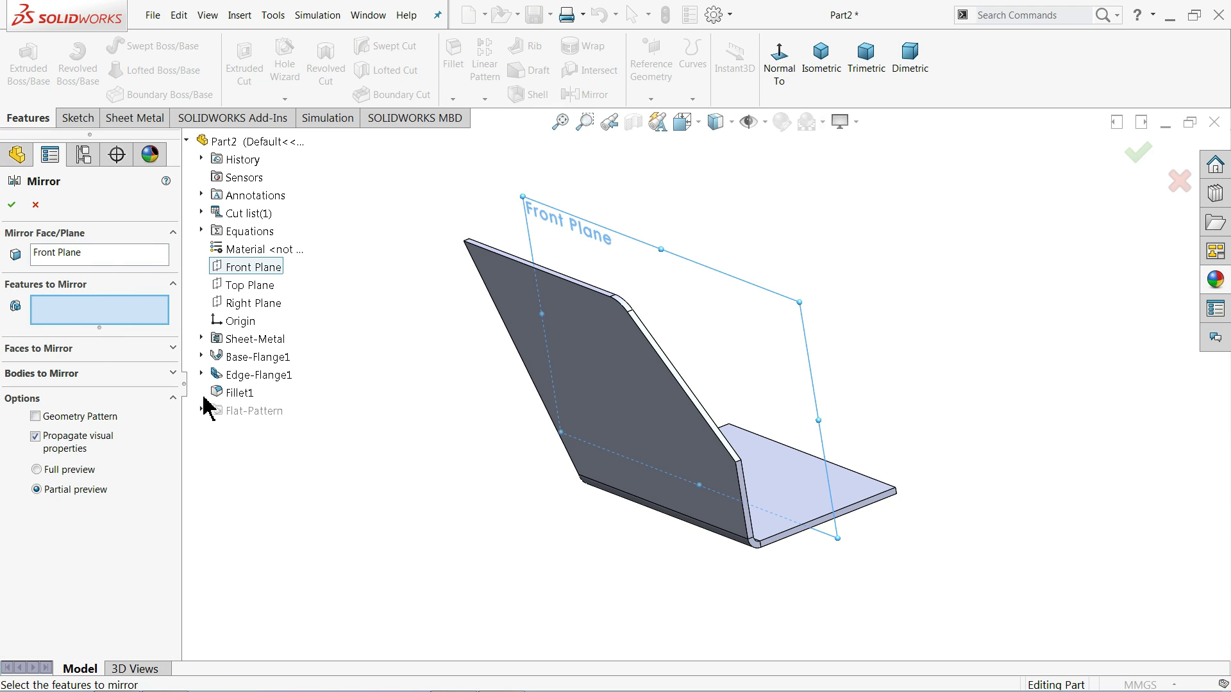
left_click(251, 375)
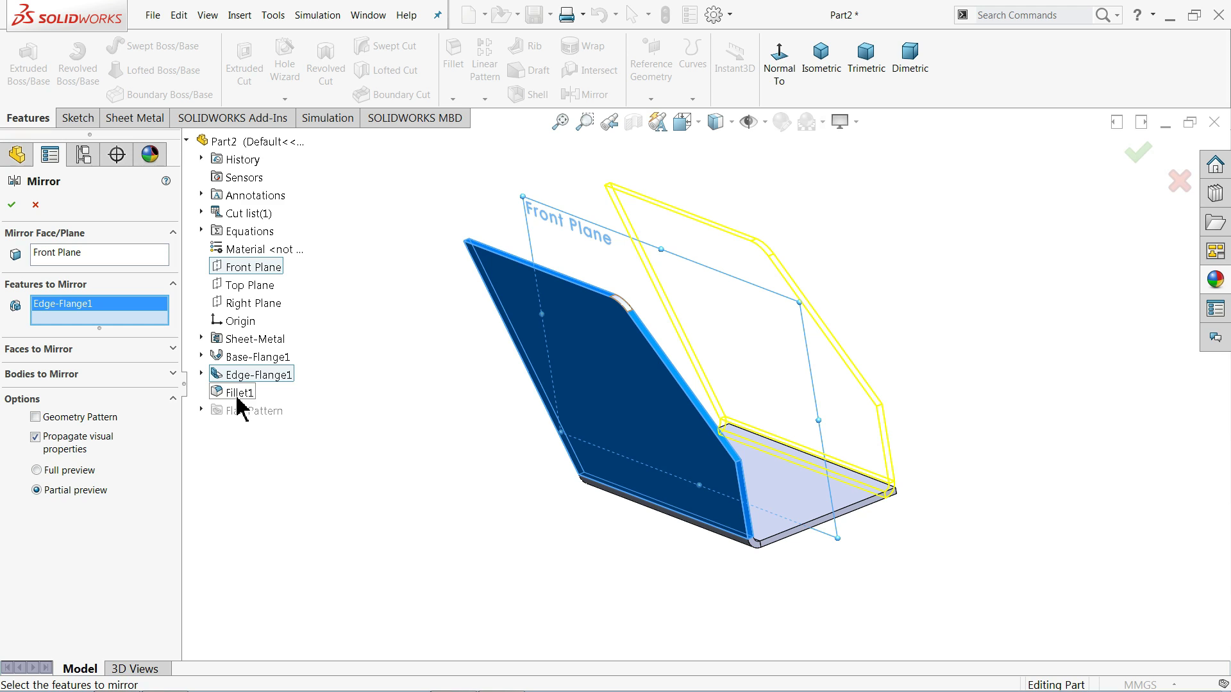
left_click(239, 393)
left_click(12, 204)
middle_click_drag(352, 392, 385, 398)
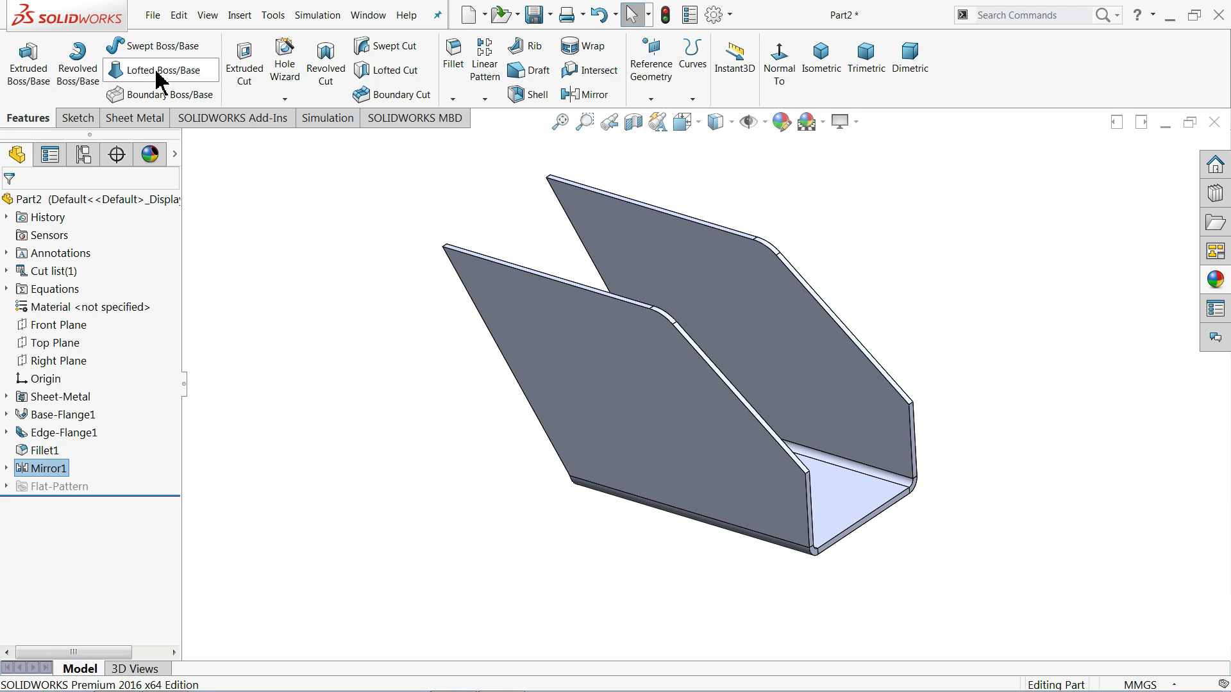
Step: Start an outward 90° edge flange about 35 mm long on the slanted end edge of the original upright flange
left_click(135, 118)
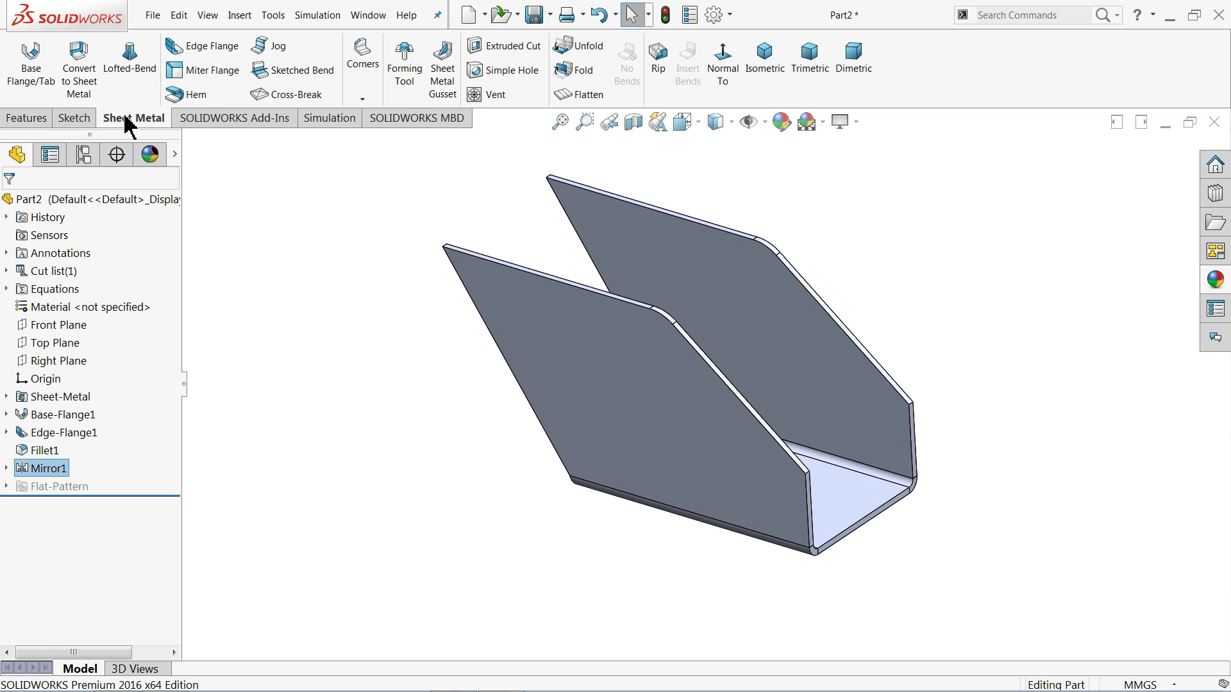
left_click(207, 47)
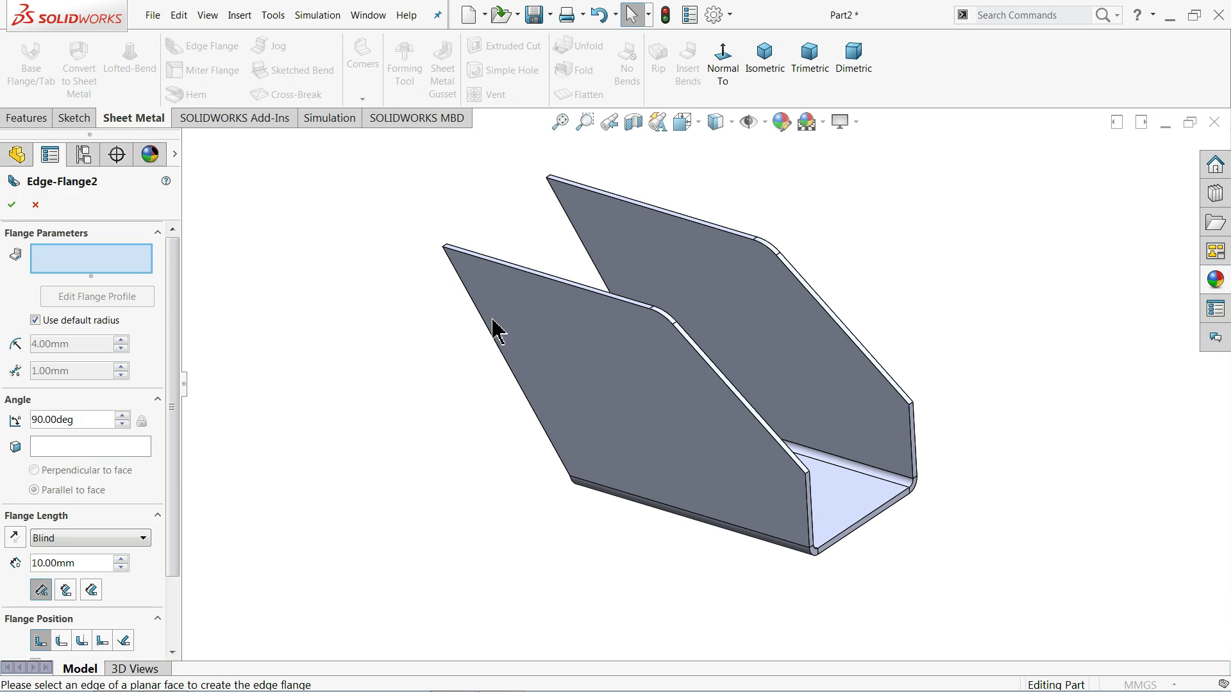
left_click(509, 370)
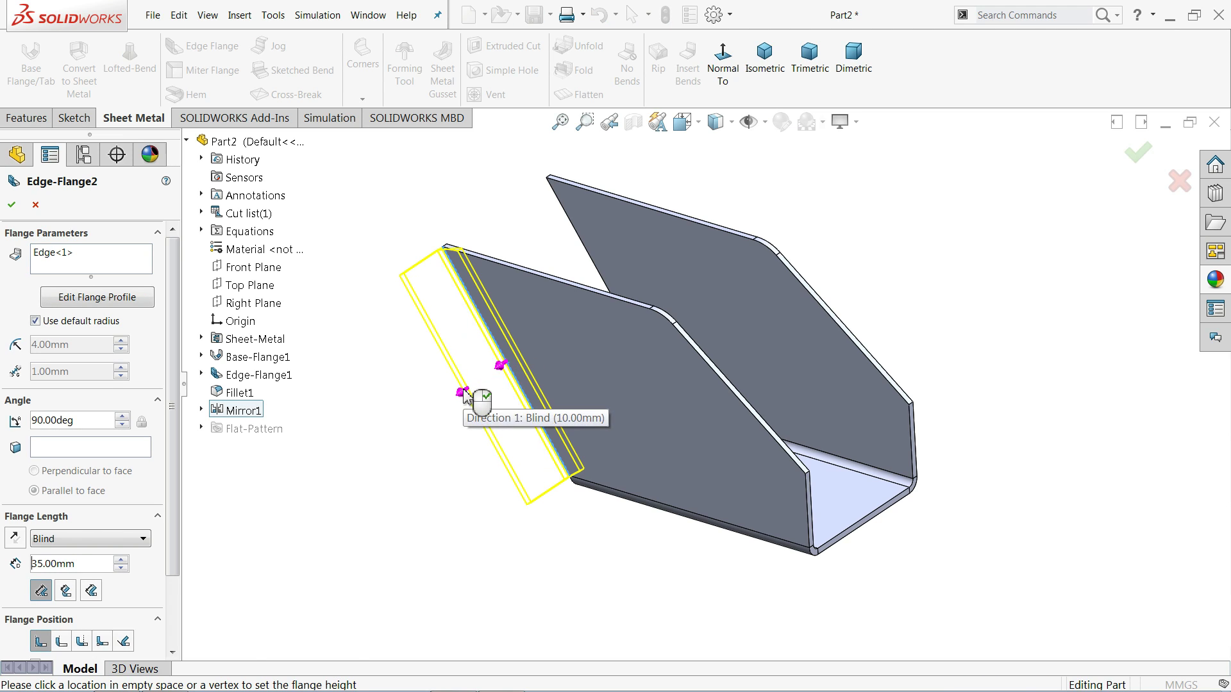
left_click(464, 396)
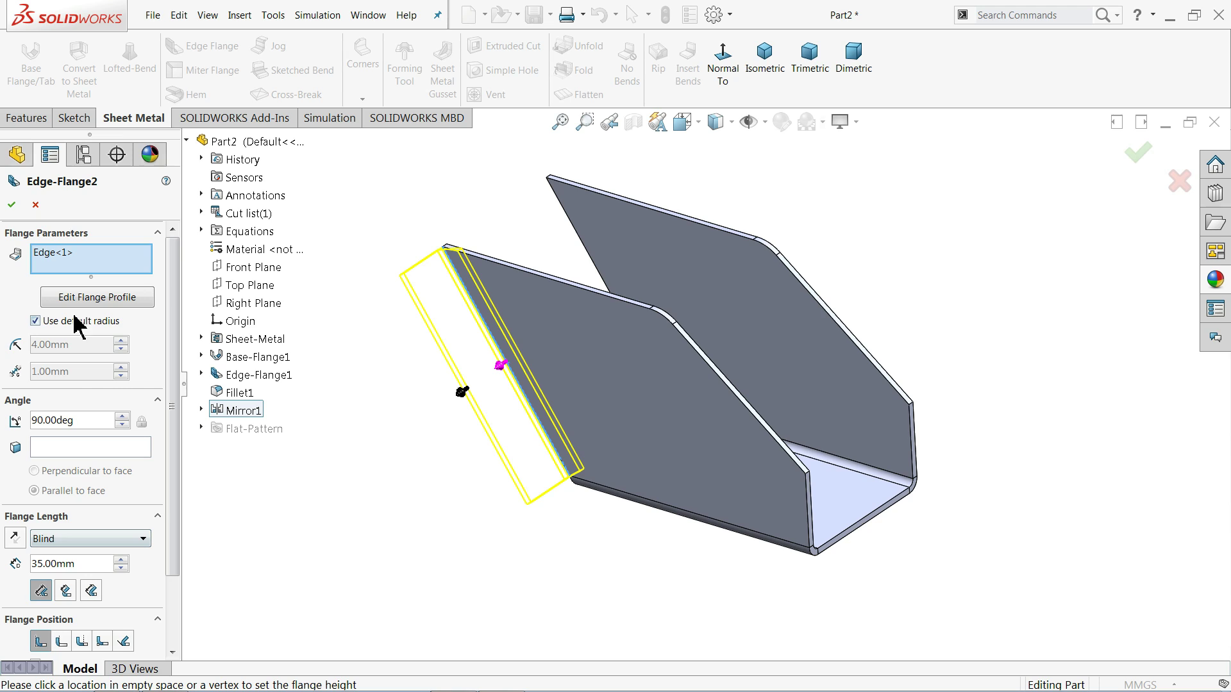
scroll(543, 415, "down", 2)
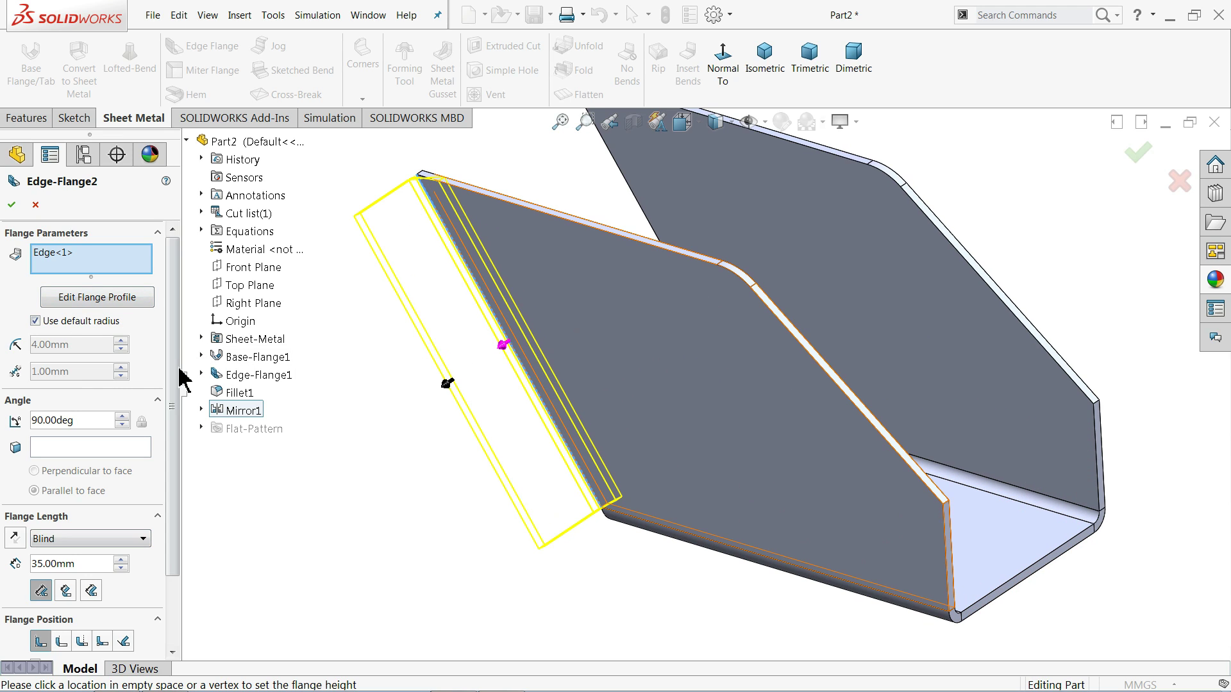
Step: Override the edge flange's default bend radius with a custom 3 mm radius
left_click(36, 321)
double_click(74, 344)
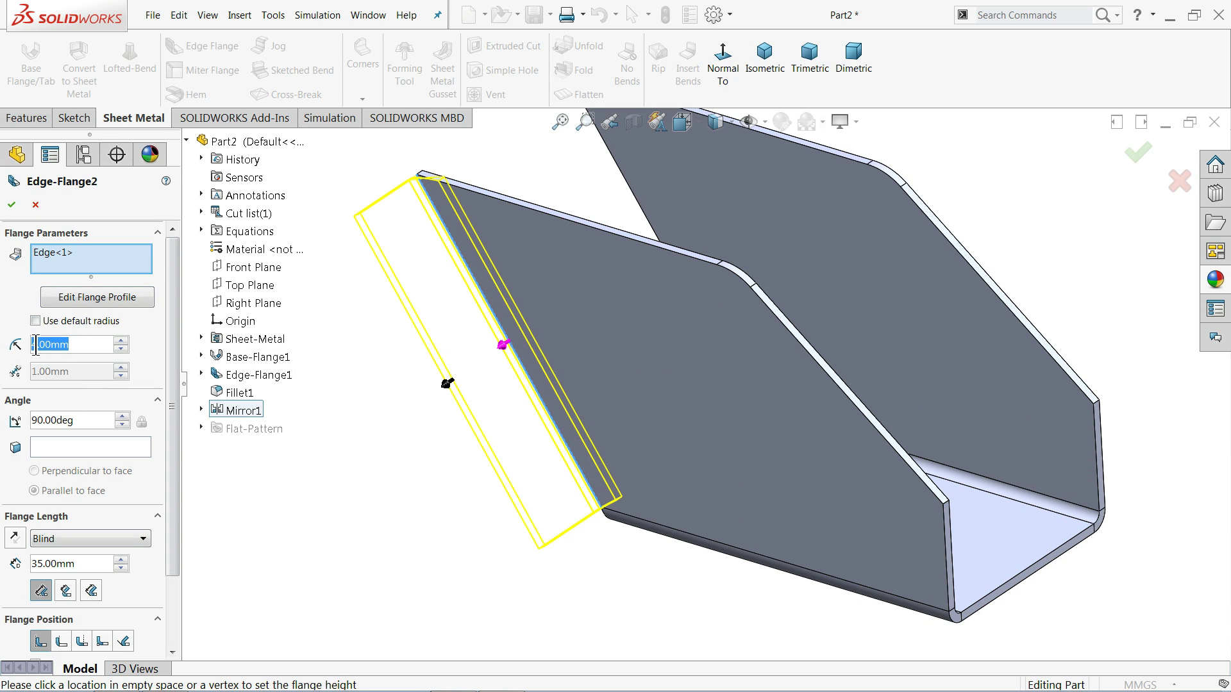
type("3")
key("Return")
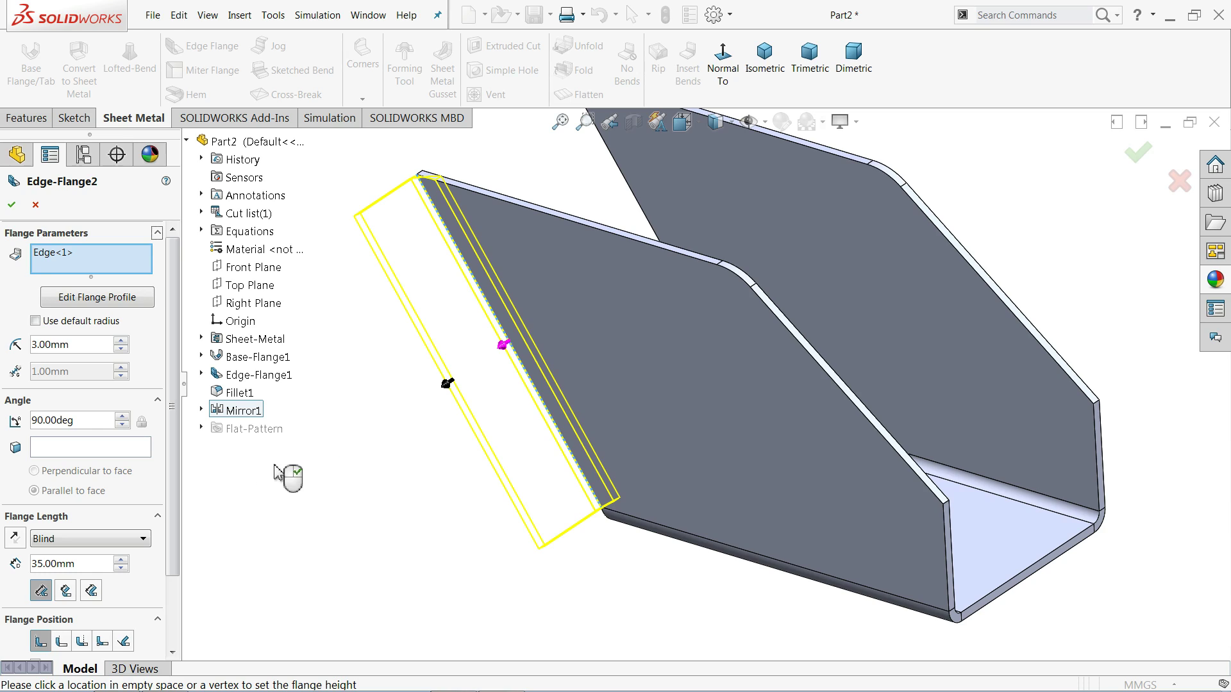
Step: Set the edge flange's length to 30 mm, check its preview at the bend, and finish the flange
left_click_drag(95, 565, 26, 562)
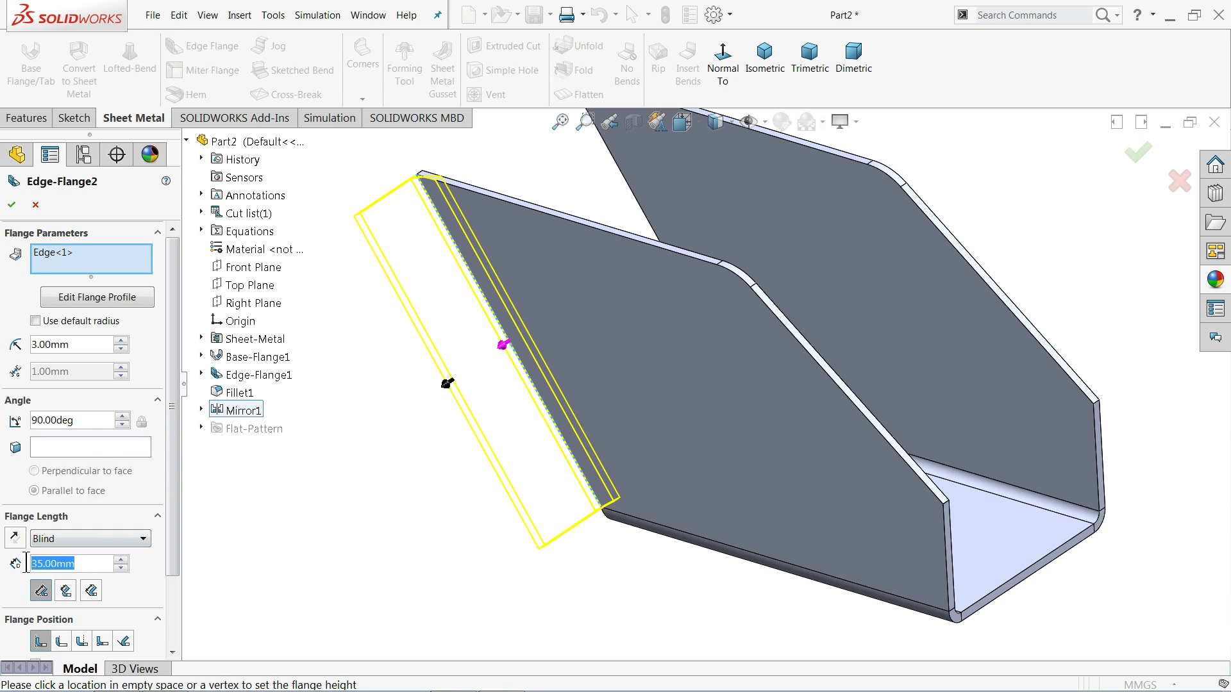
type("30")
key("Return")
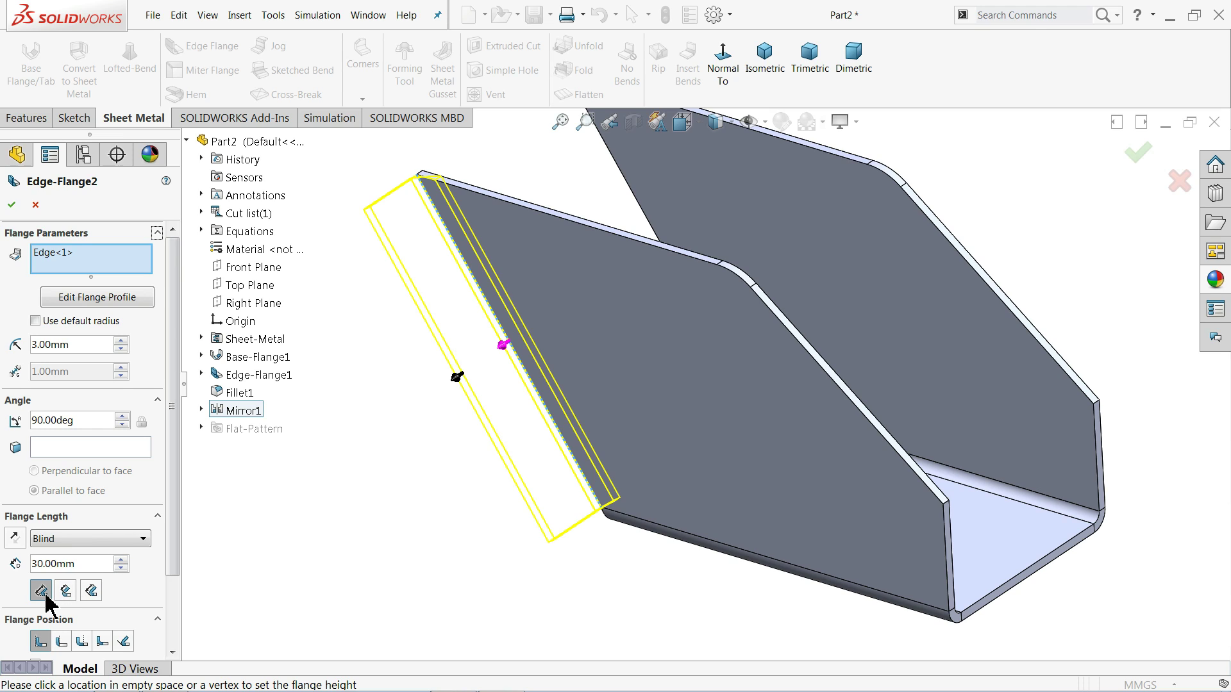
scroll(170, 651, "down", 2)
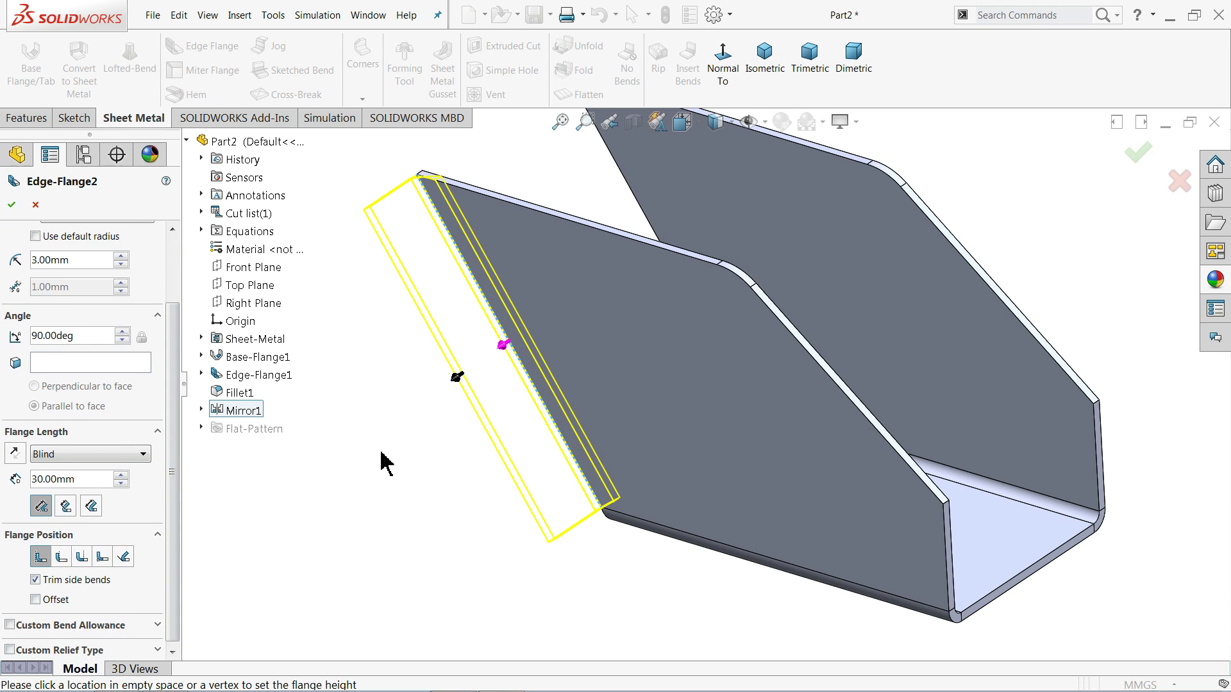
scroll(451, 289, "up", 3)
middle_click_drag(450, 289, 550, 453)
scroll(615, 391, "down", 6)
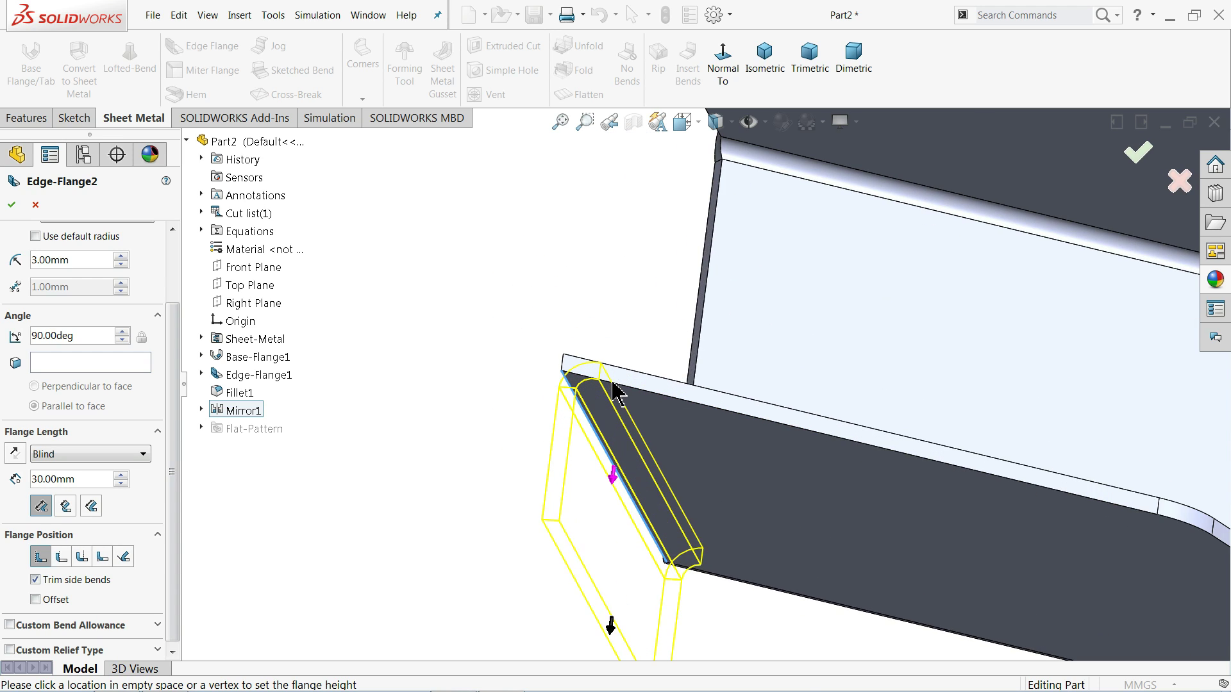
scroll(604, 392, "down", 2)
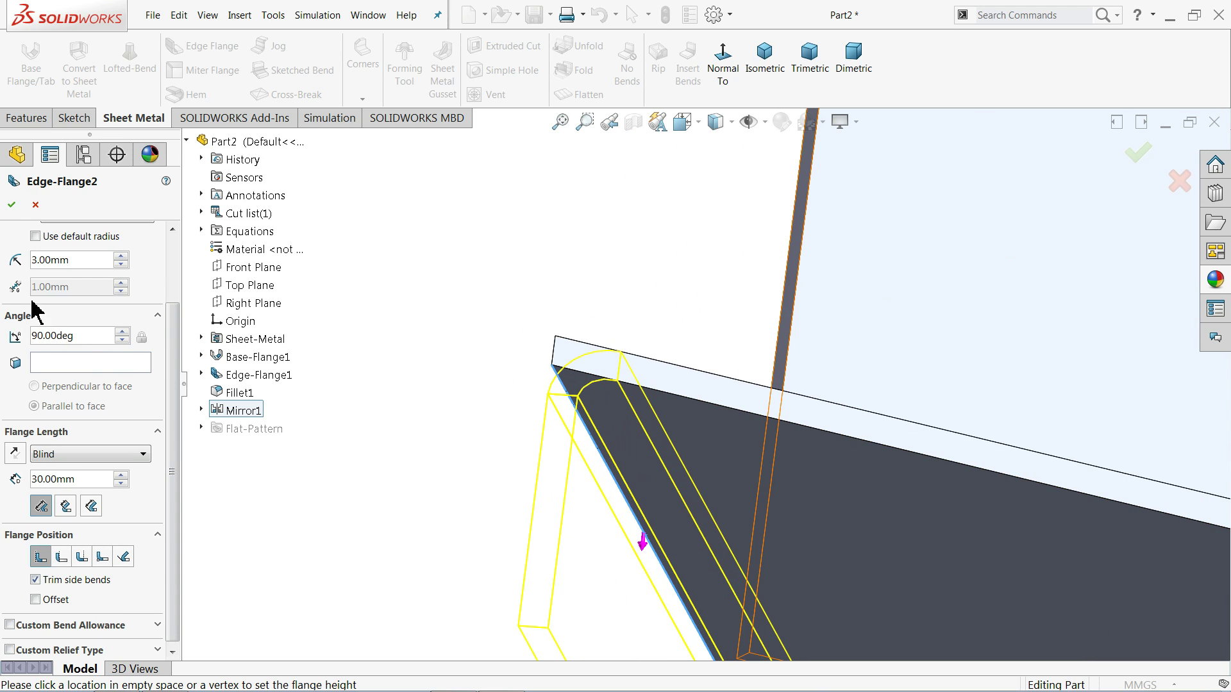
left_click(12, 205)
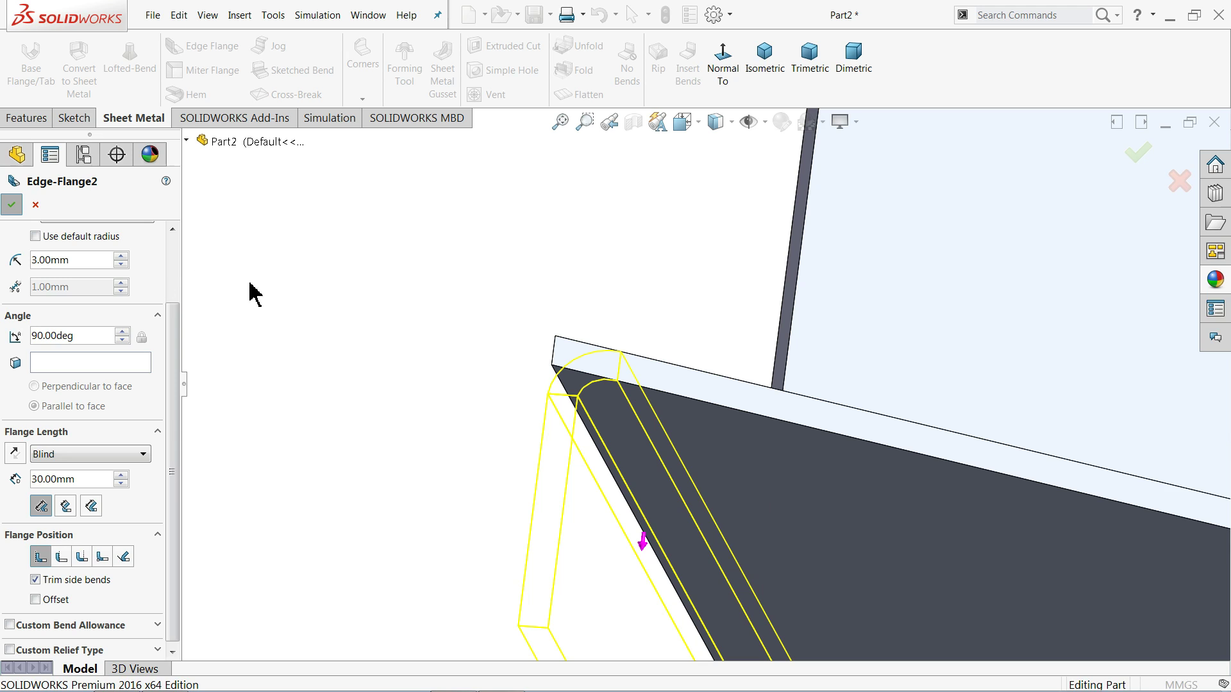
Step: Start an outward 30 mm edge flange on the slanted end edge of the opposite, mirrored upright flange
scroll(449, 305, "up", 5)
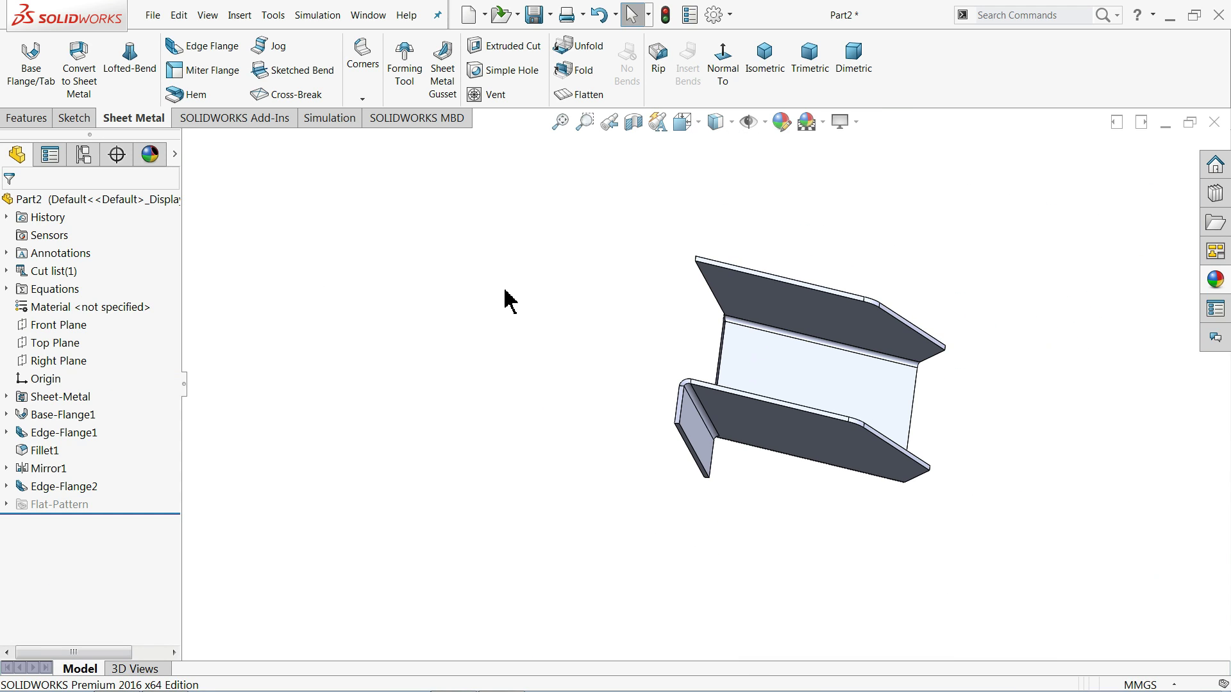
middle_click_drag(636, 301, 815, 398)
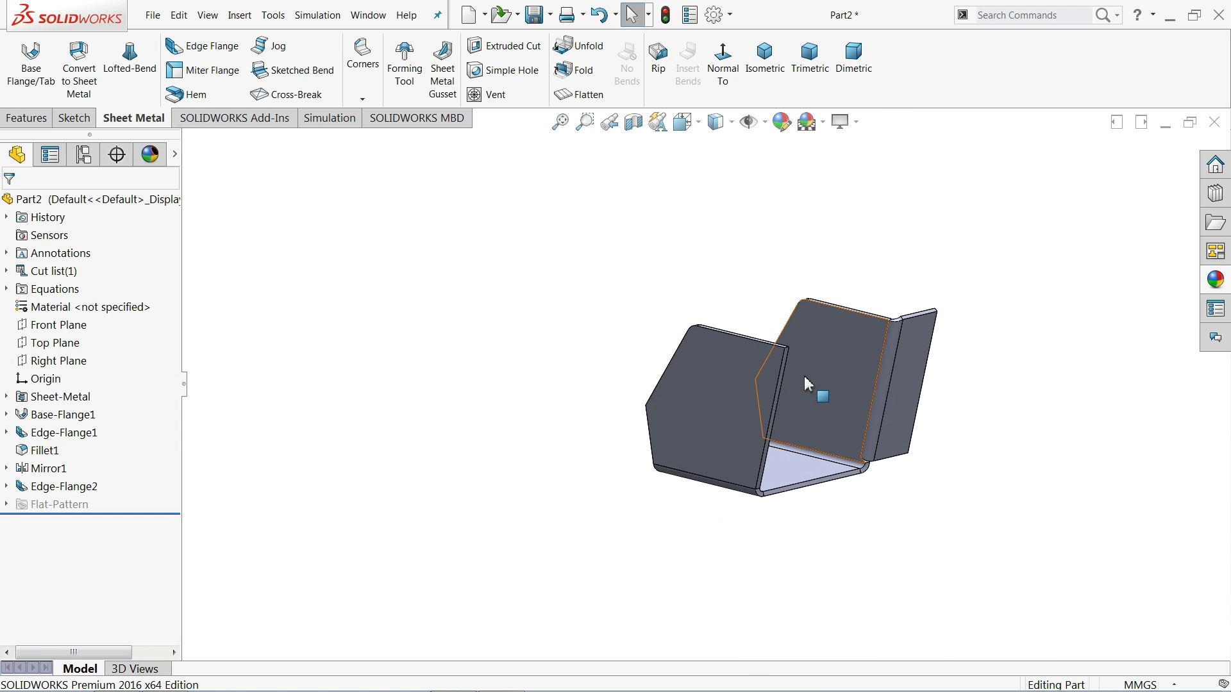
left_click(204, 46)
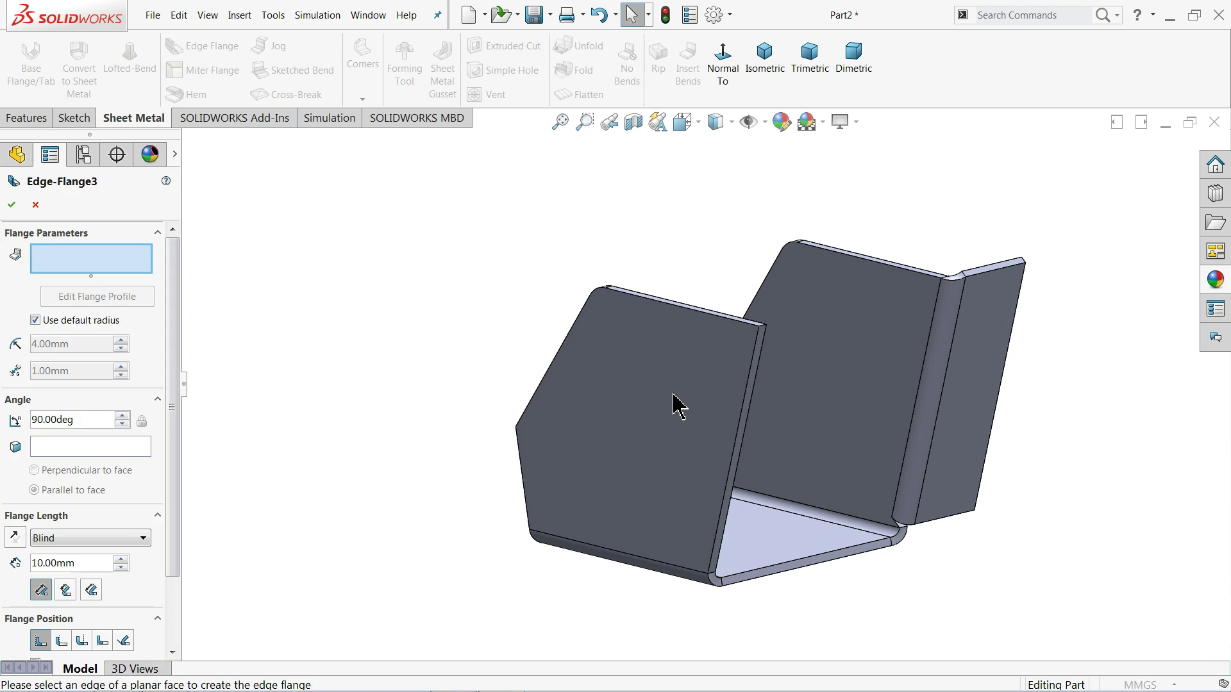
left_click(740, 440)
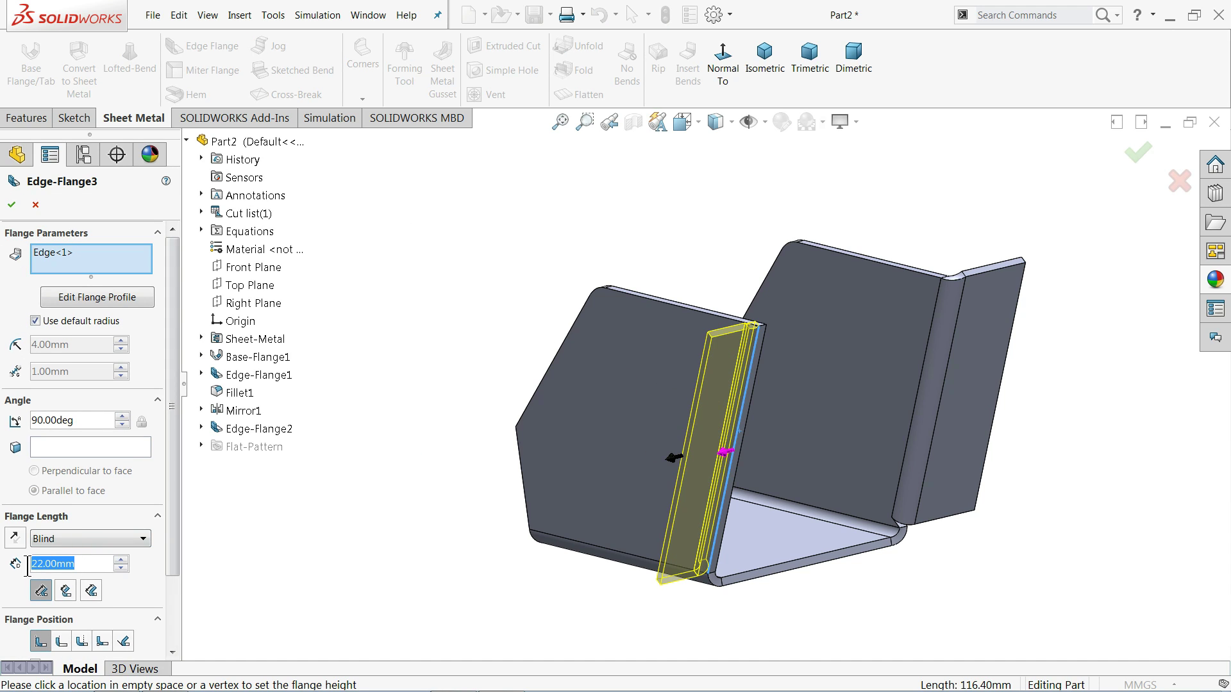
type("30")
key("Return")
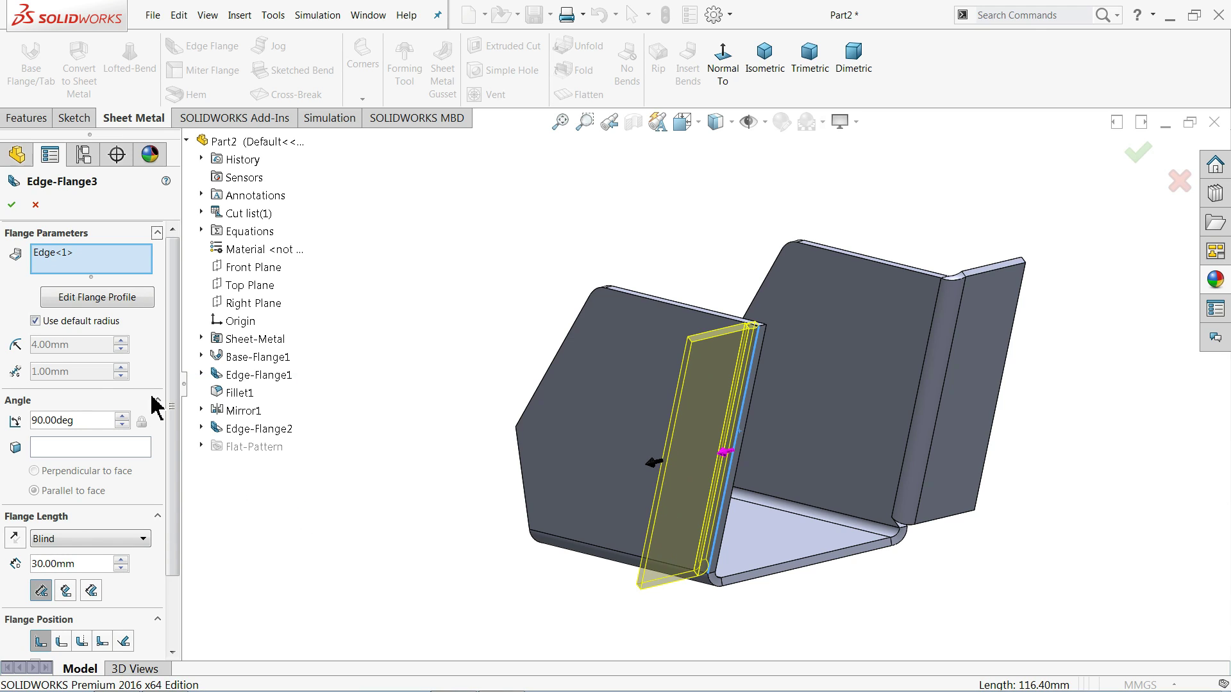
Step: Give this edge flange a custom 3 mm bend radius and finish it
left_click(35, 320)
type("3")
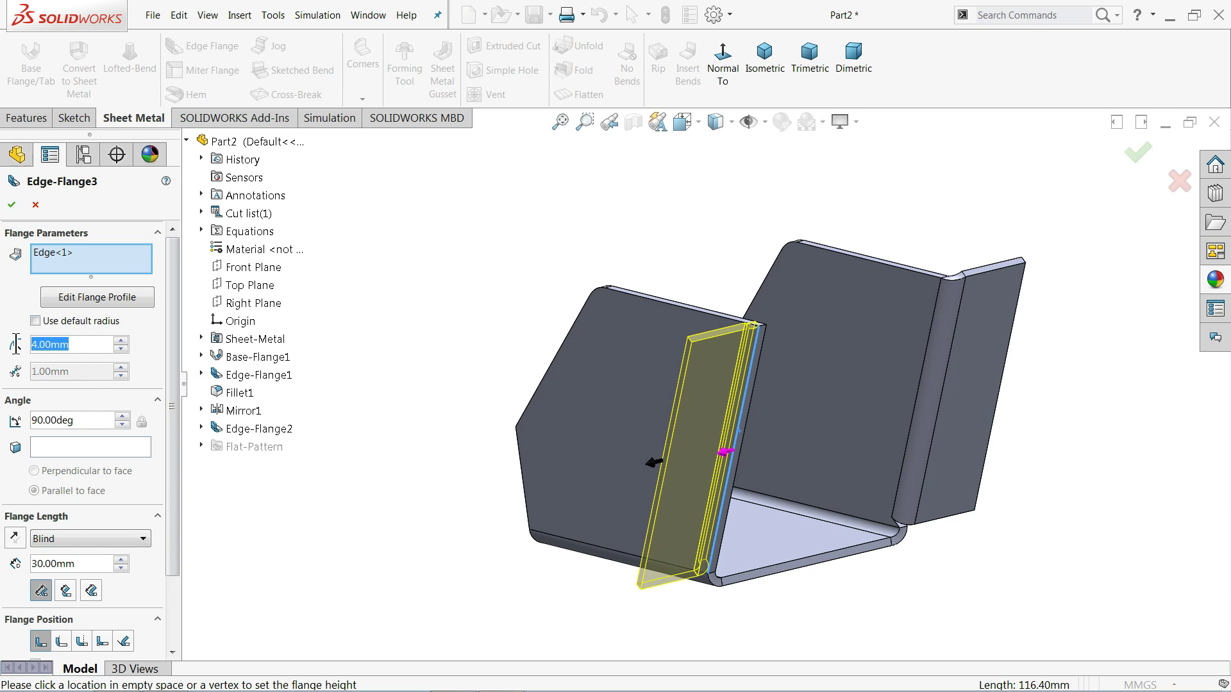
left_click(12, 204)
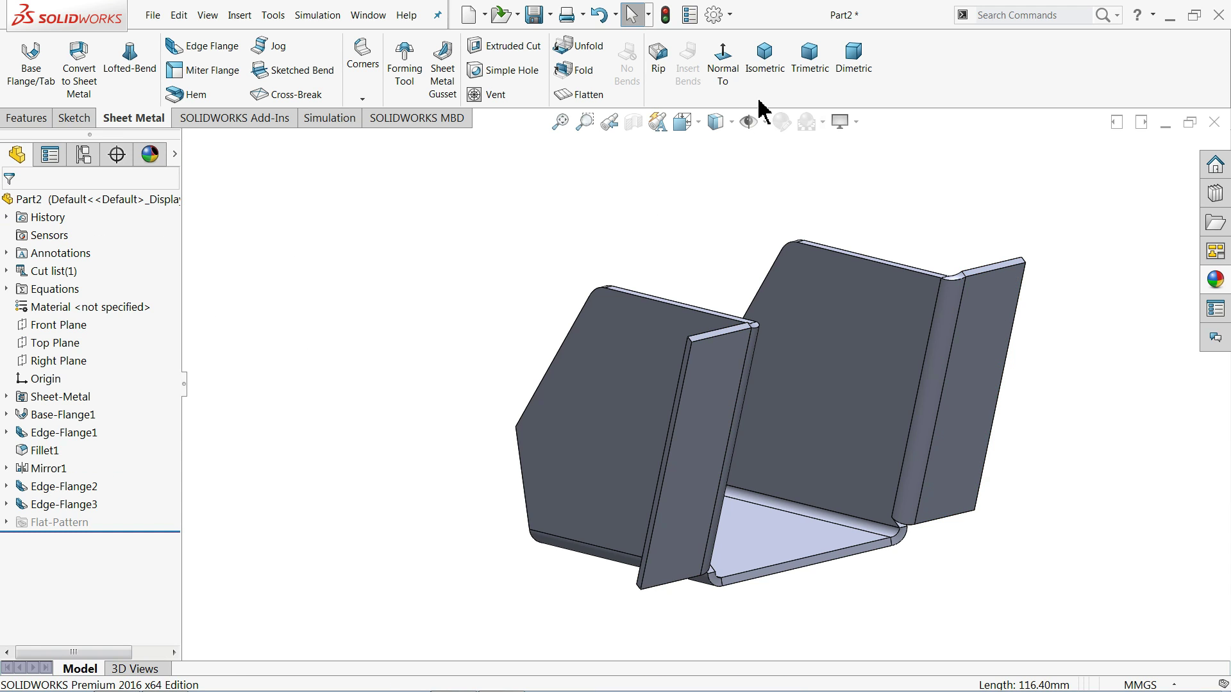
Step: Start a sheet metal gusset between the original upright flange's outer face and the adjoining face of its 30 mm edge flange
left_click(764, 81)
scroll(643, 360, "down", 2)
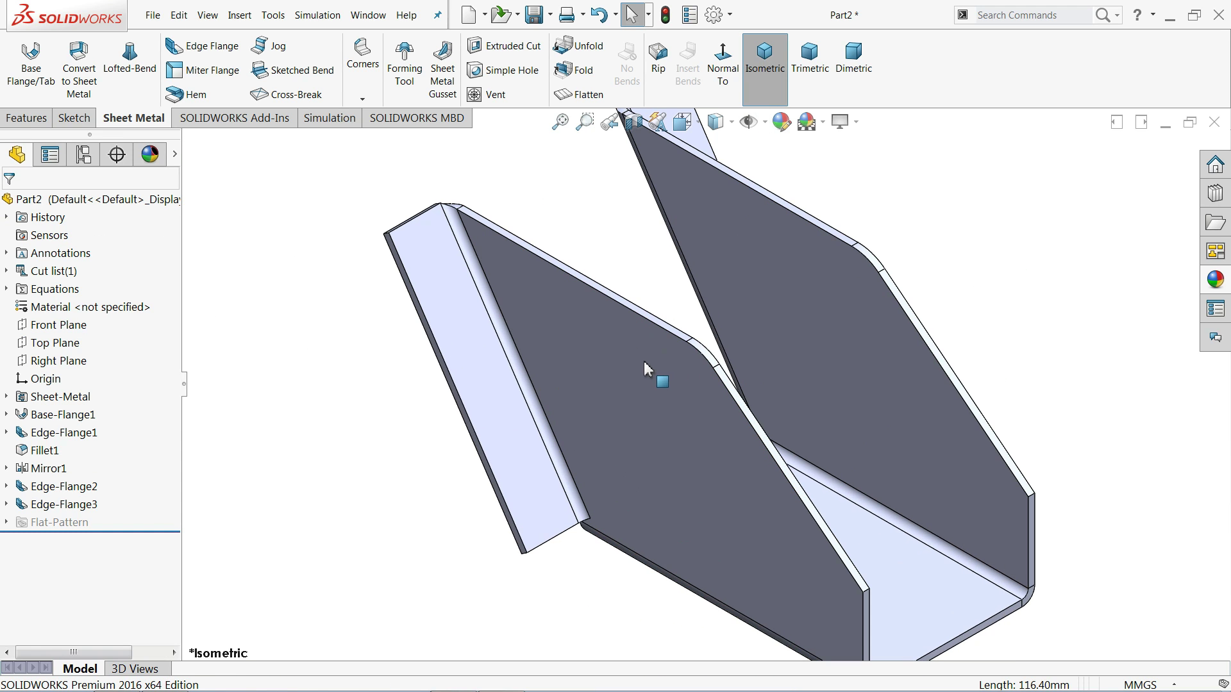
scroll(594, 387, "up", 1)
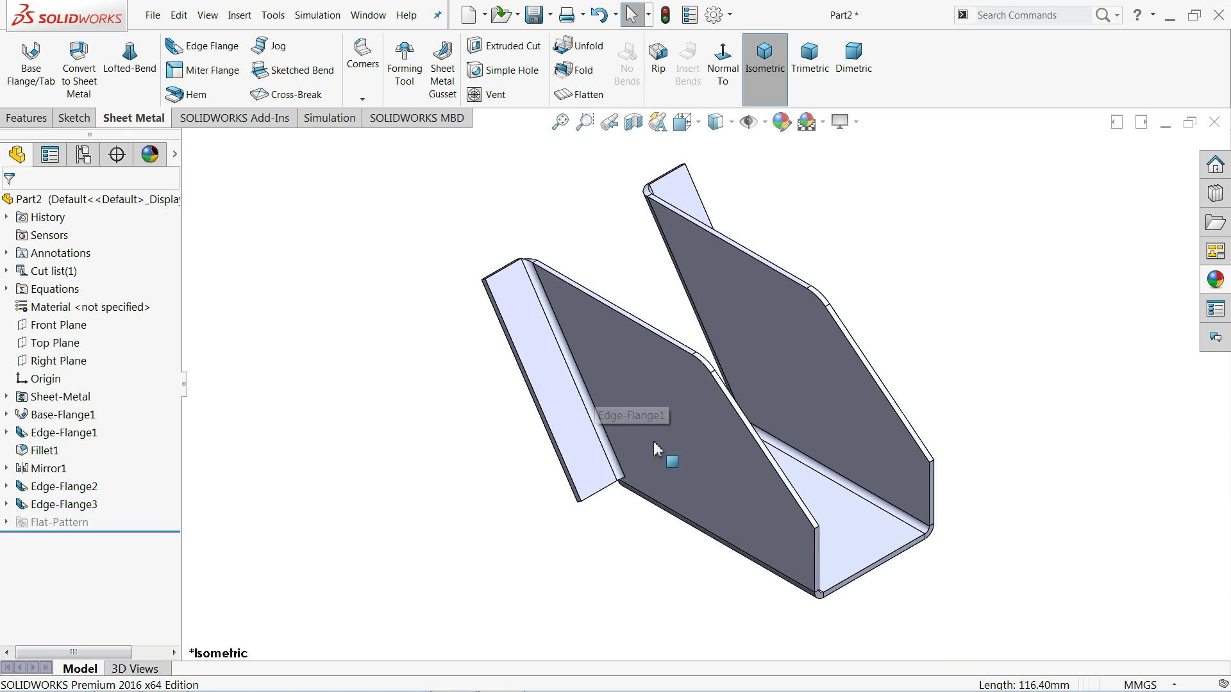
scroll(552, 360, "down", 1)
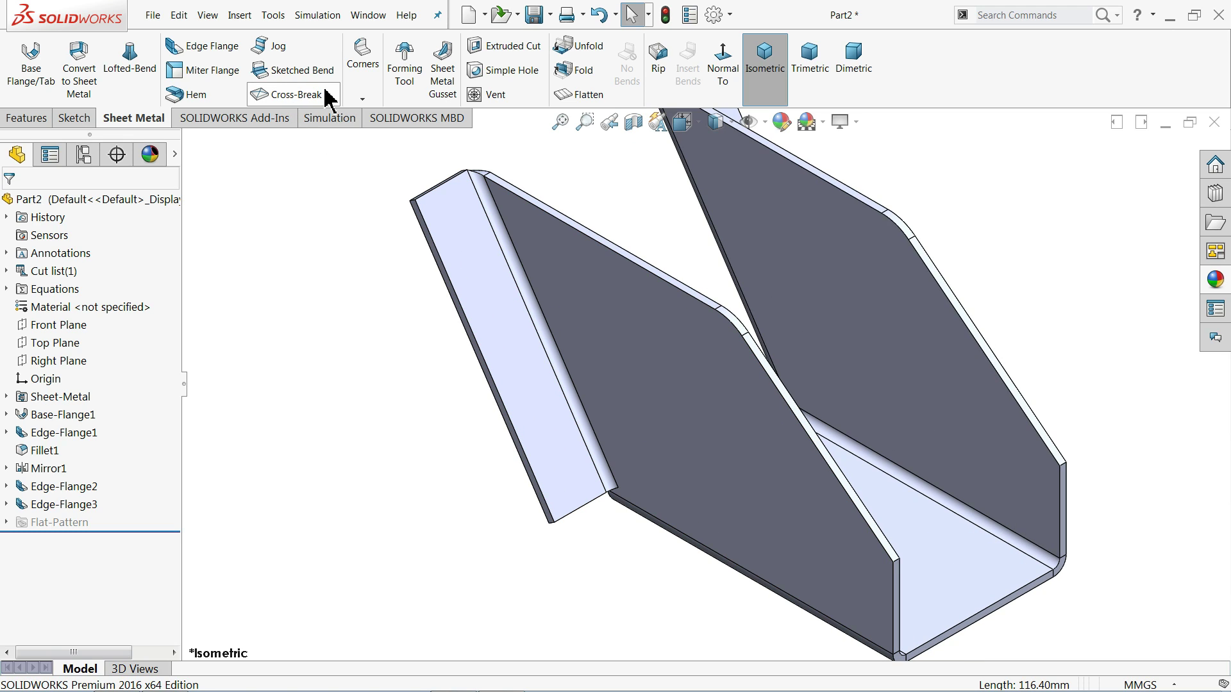
left_click(444, 74)
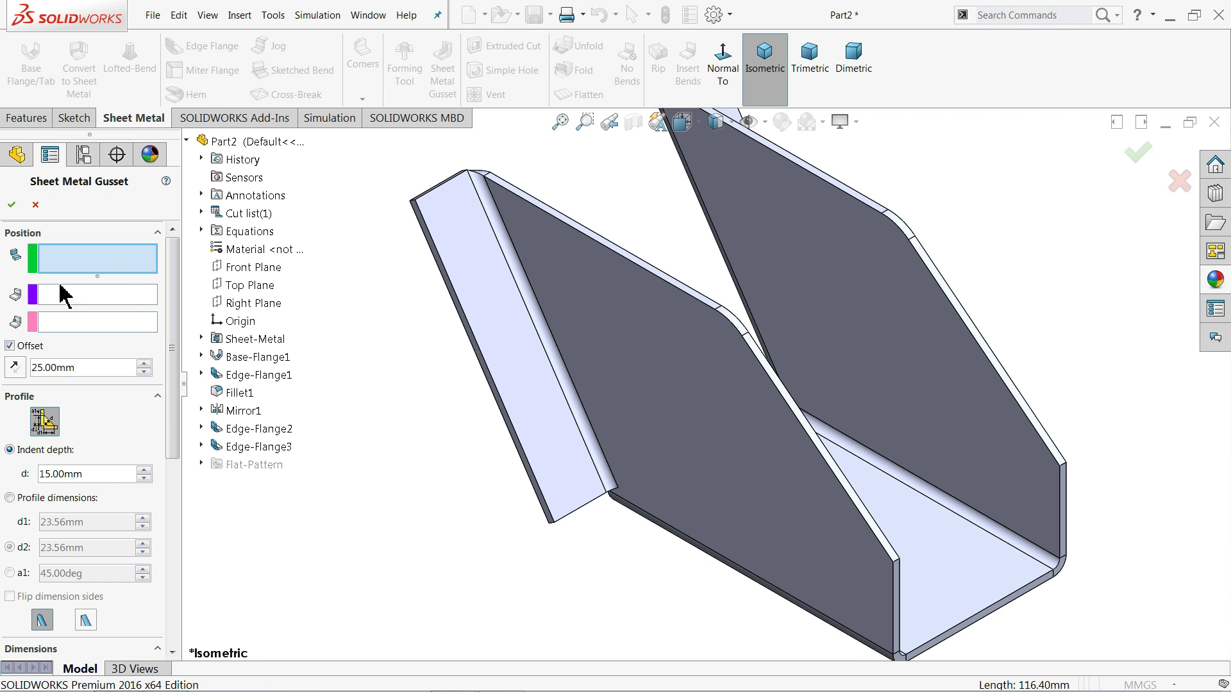
left_click(508, 360)
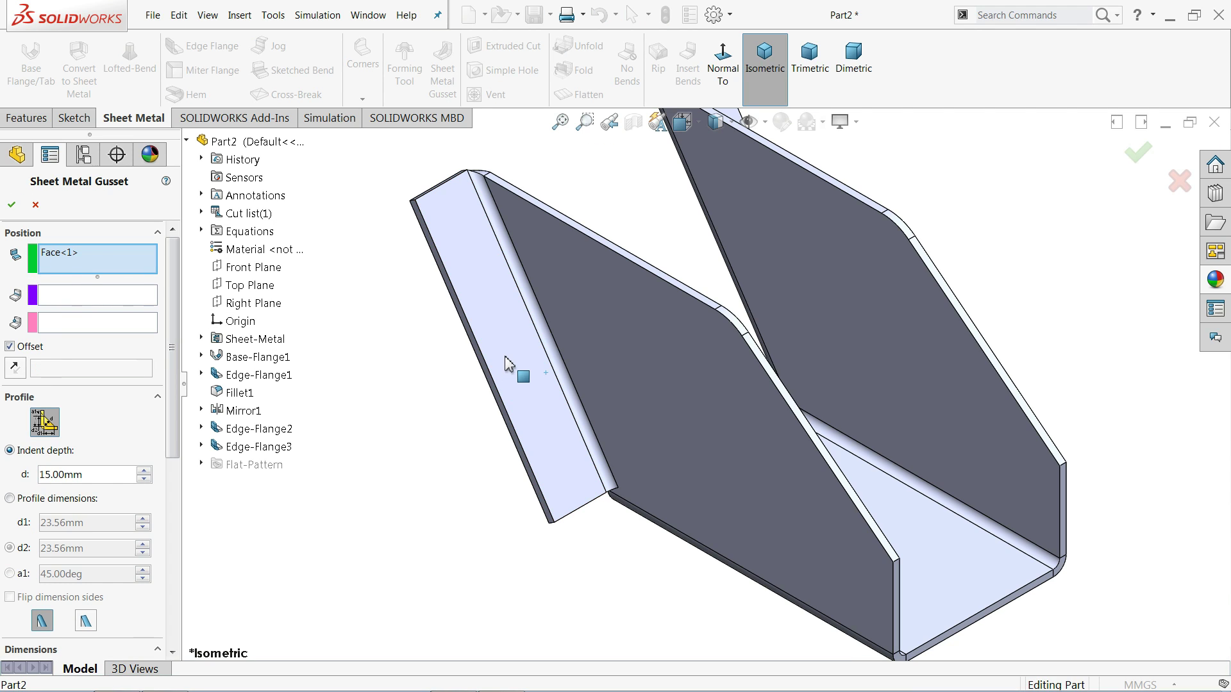
left_click(625, 344)
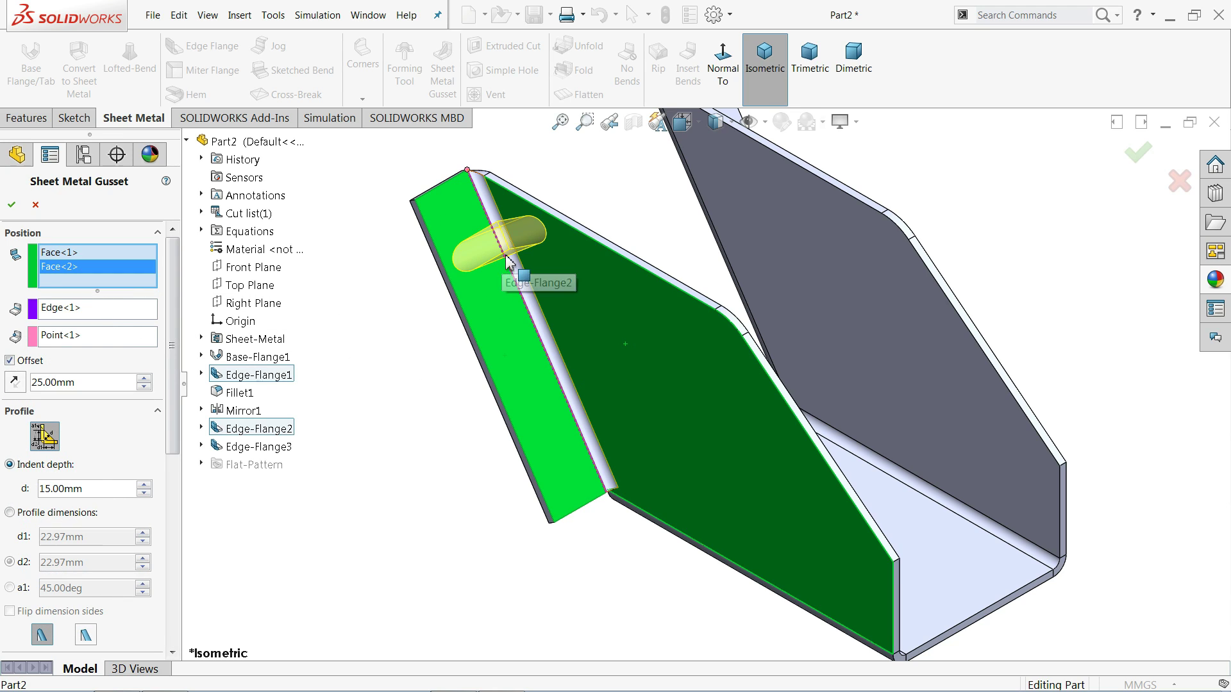
Step: Offset the gusset 60 mm from the reference point at the upper end of the bend
middle_click_drag(419, 379, 422, 346)
left_click(10, 361)
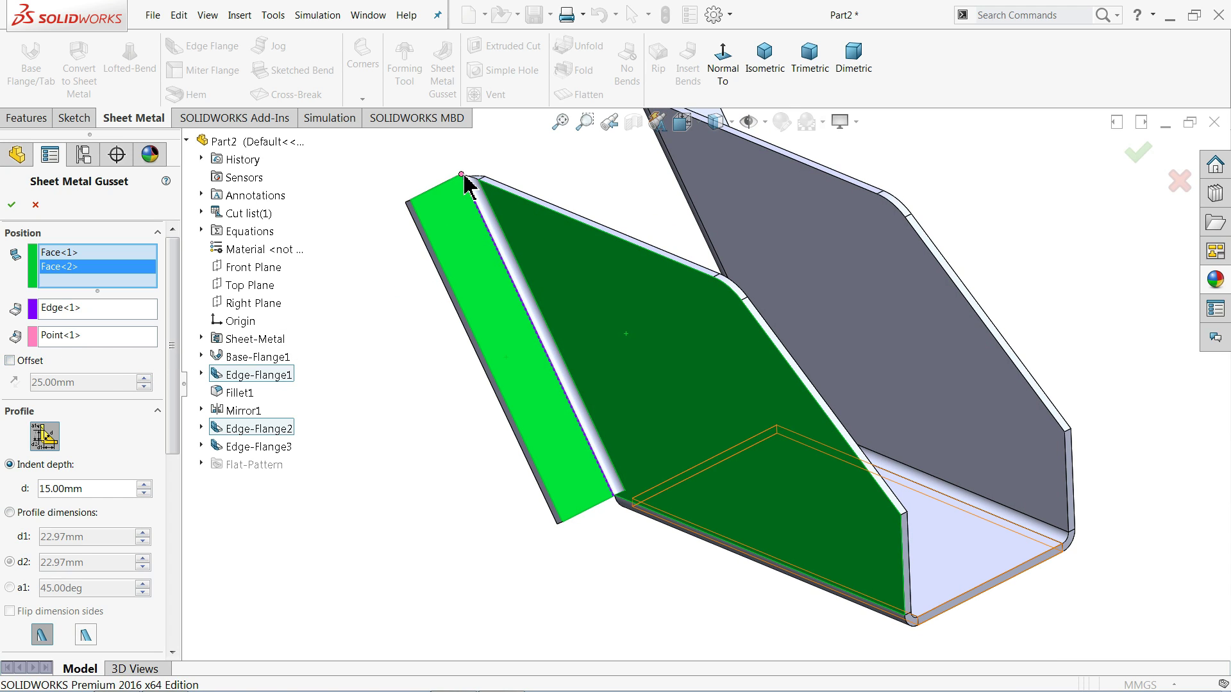
left_click(10, 360)
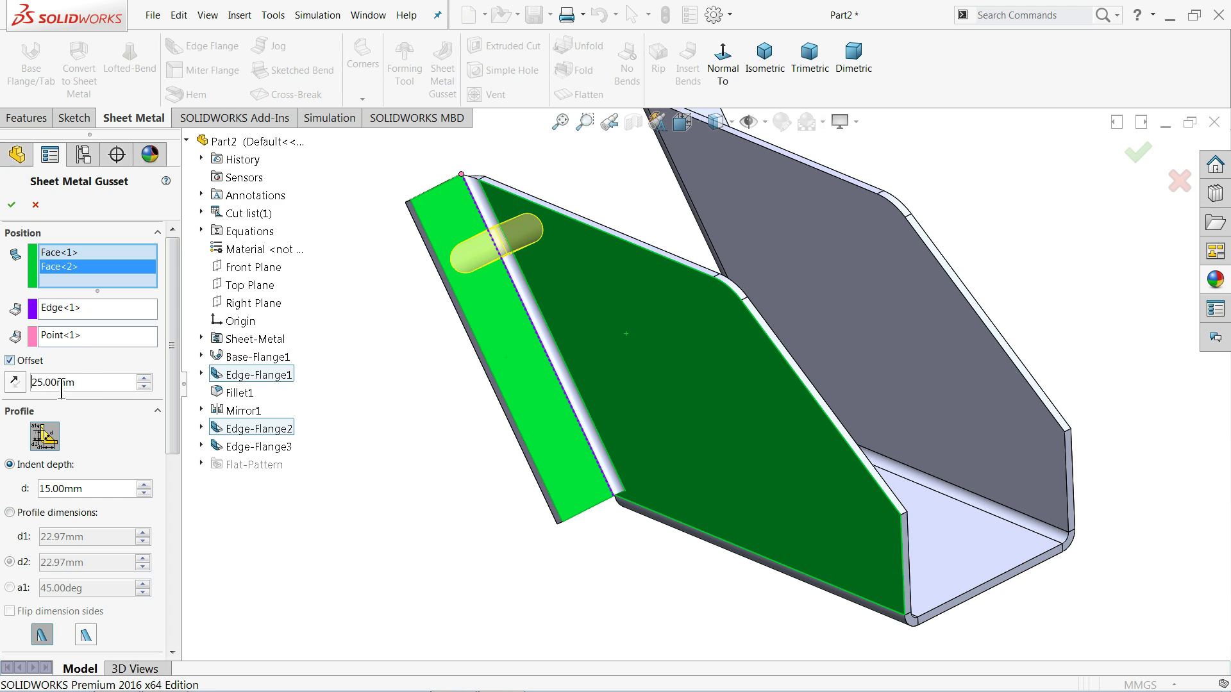
type("55")
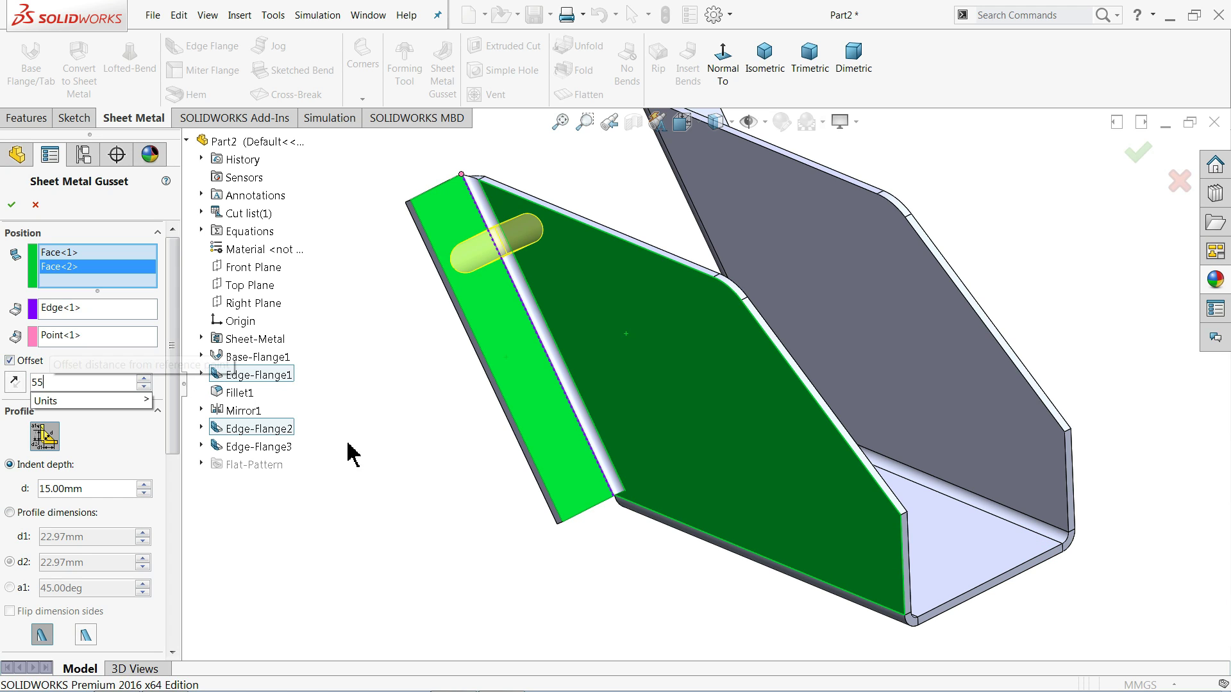
key("Return")
middle_click_drag(385, 467, 393, 431)
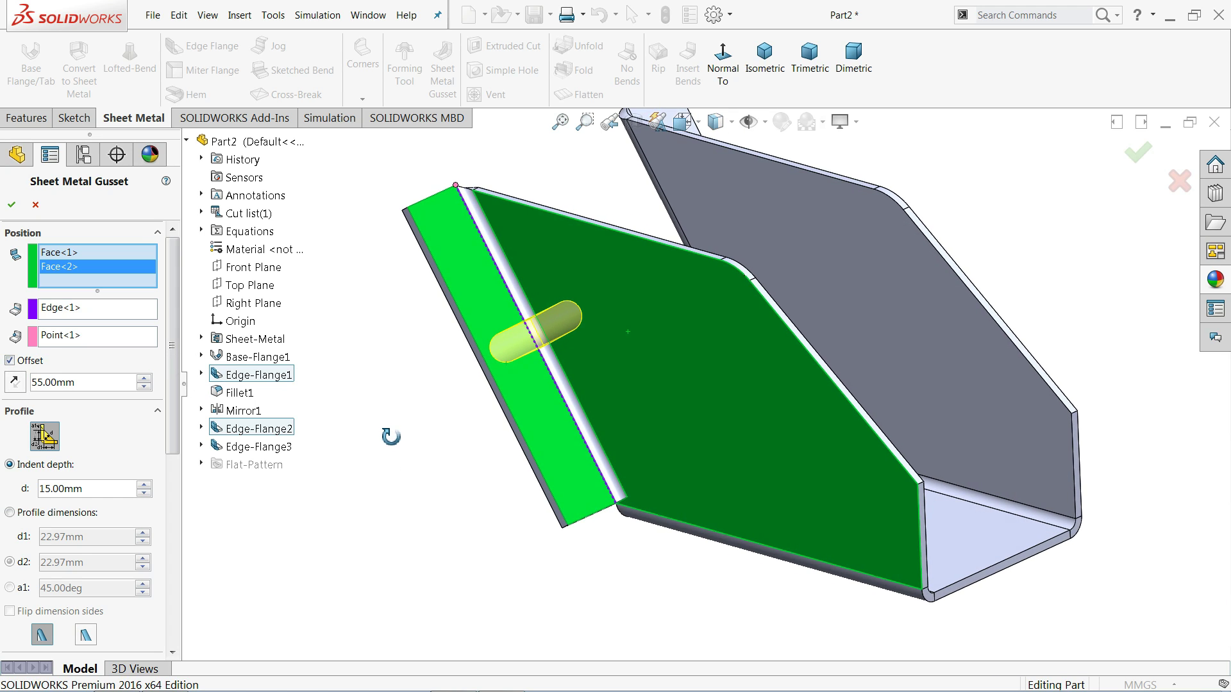
type("60")
key("Return")
mouse_move(423, 509)
middle_mouse_down()
mouse_move(417, 455)
mouse_move(430, 500)
middle_mouse_up()
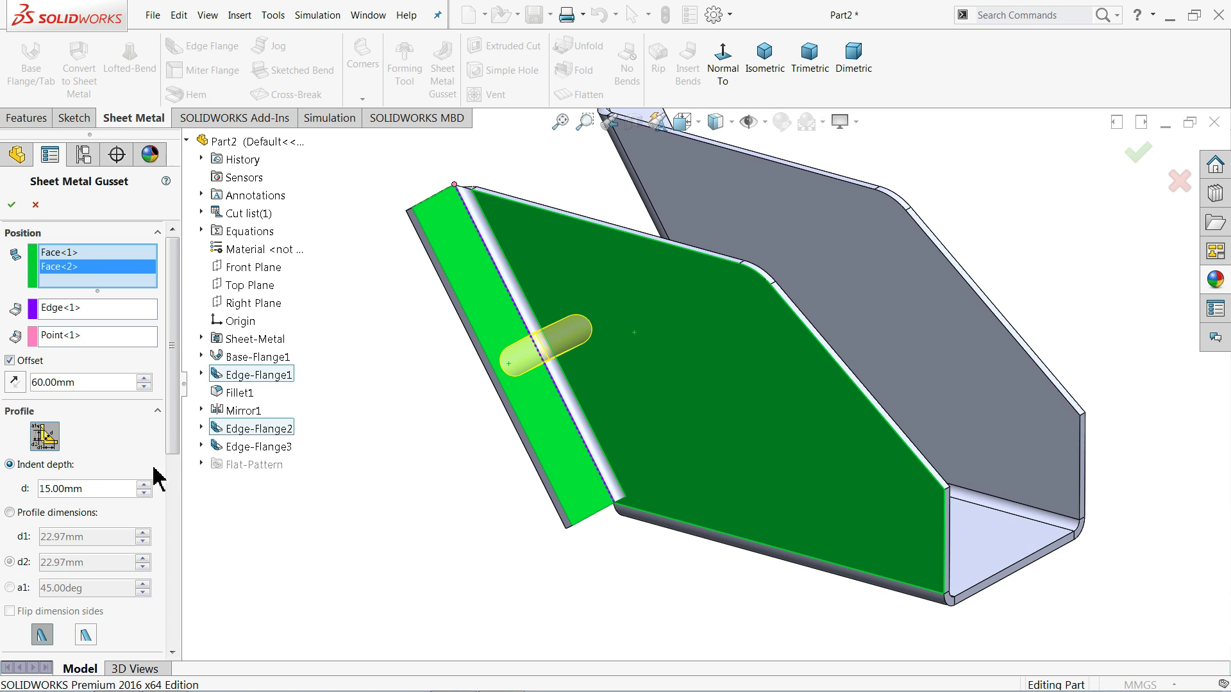
Step: Set the gusset's indent depth to 13 mm
left_click_drag(175, 426, 176, 481)
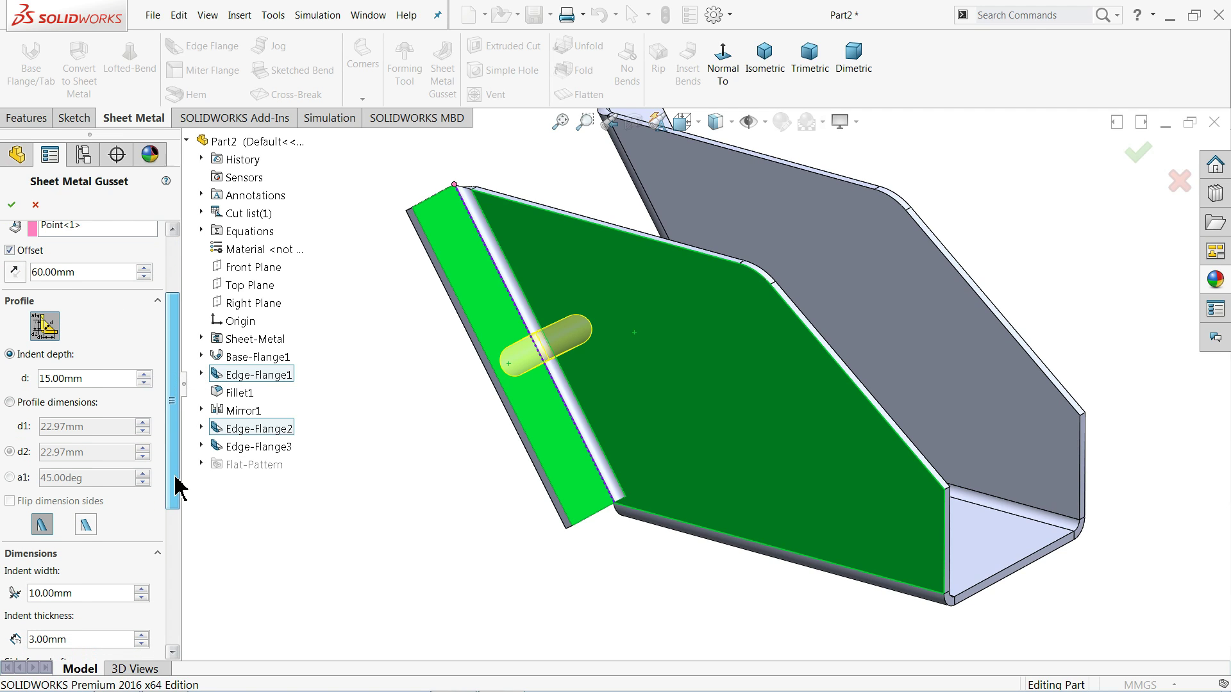
scroll(522, 406, "down", 4)
middle_click_drag(676, 381, 632, 407)
left_click(94, 383)
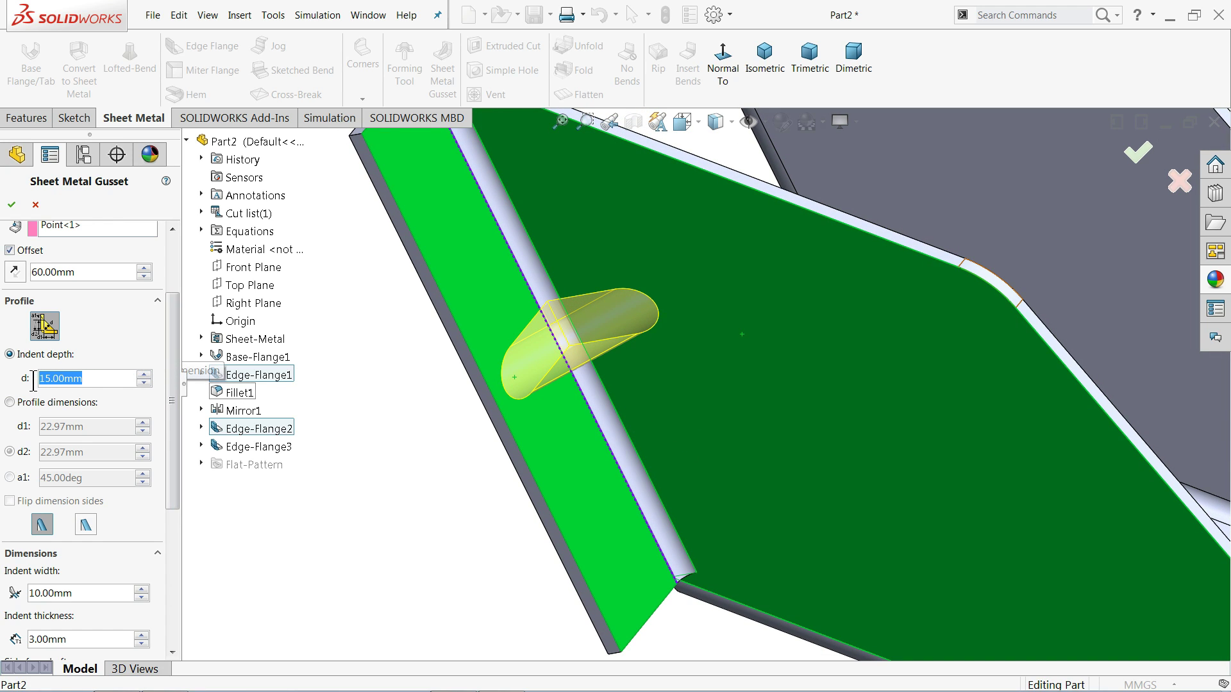
type("13")
key("Return")
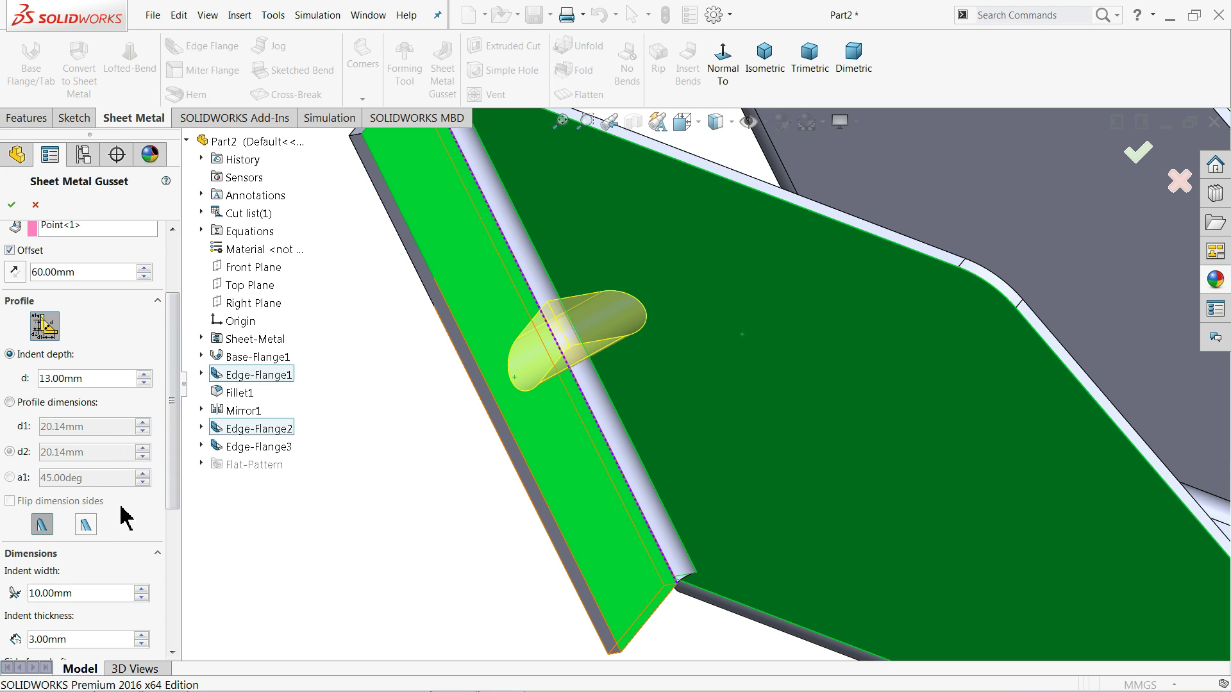
Step: Preview the flat gusset shape, switch back to the rounded shape, and finish the gusset
left_click_drag(171, 489, 156, 557)
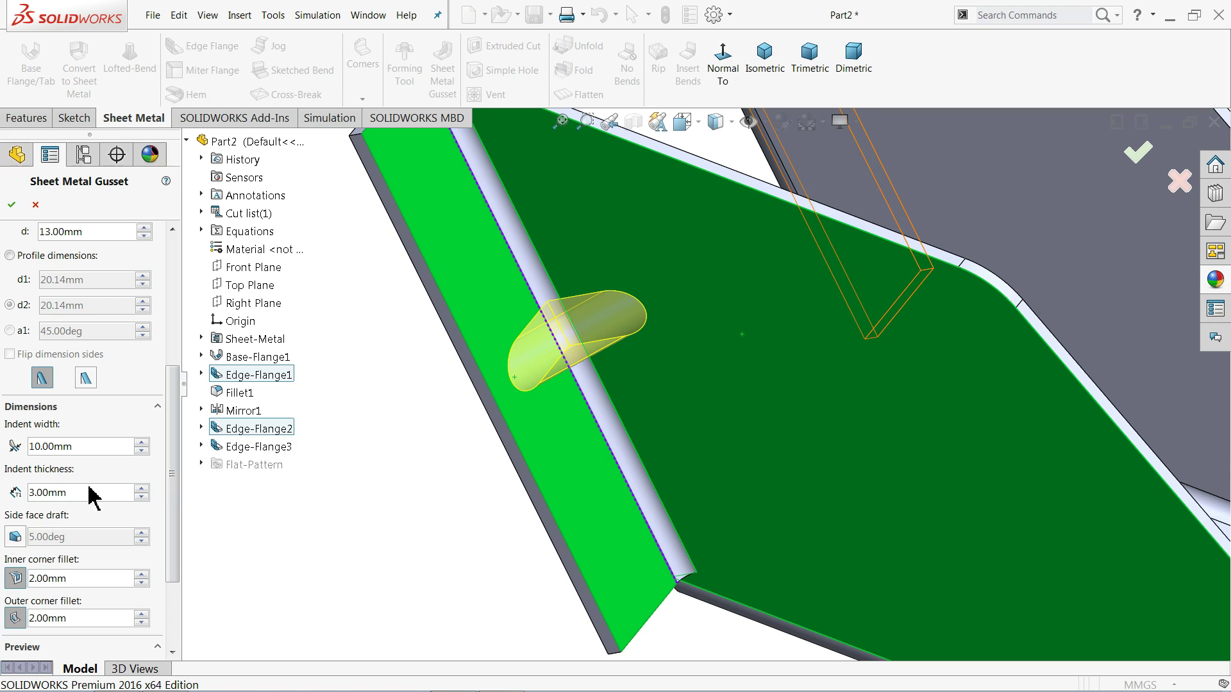
left_click_drag(170, 549, 168, 609)
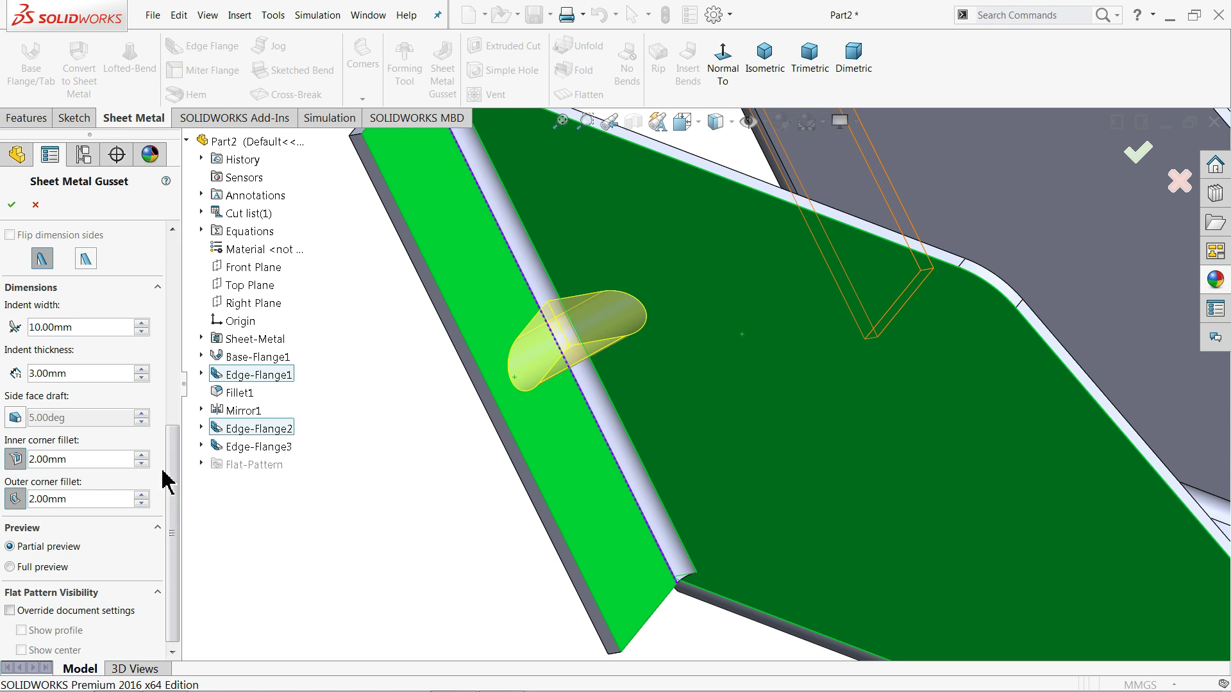
left_click_drag(175, 481, 175, 409)
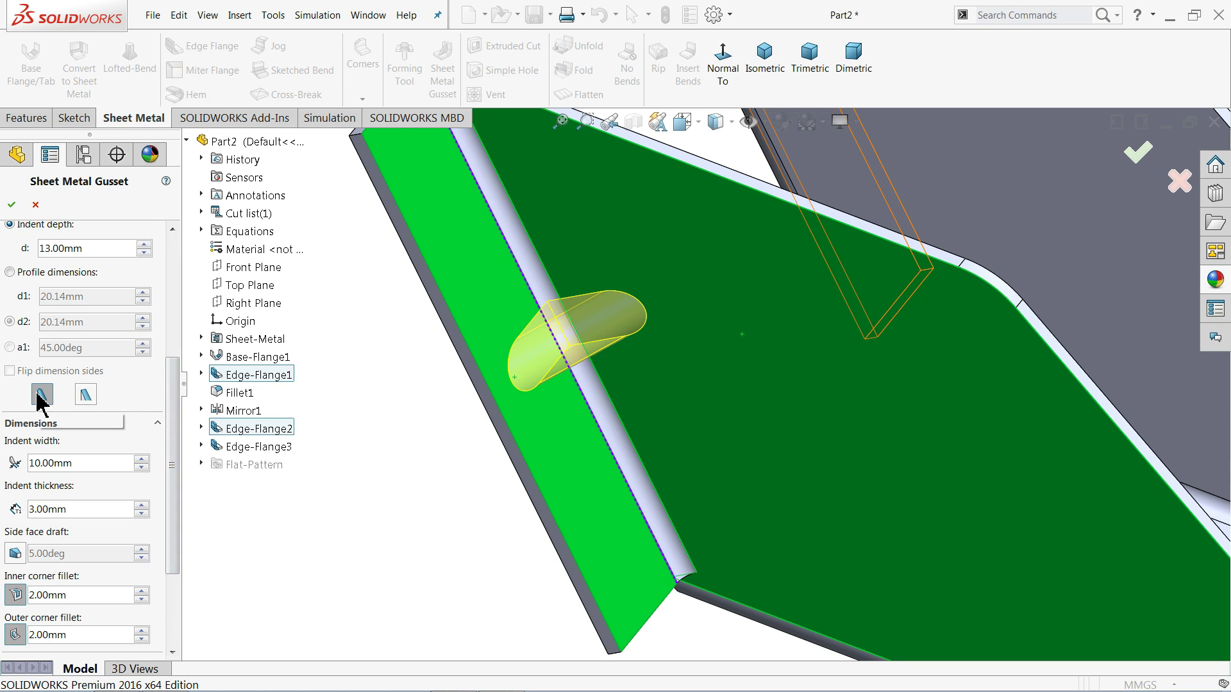
left_click(85, 394)
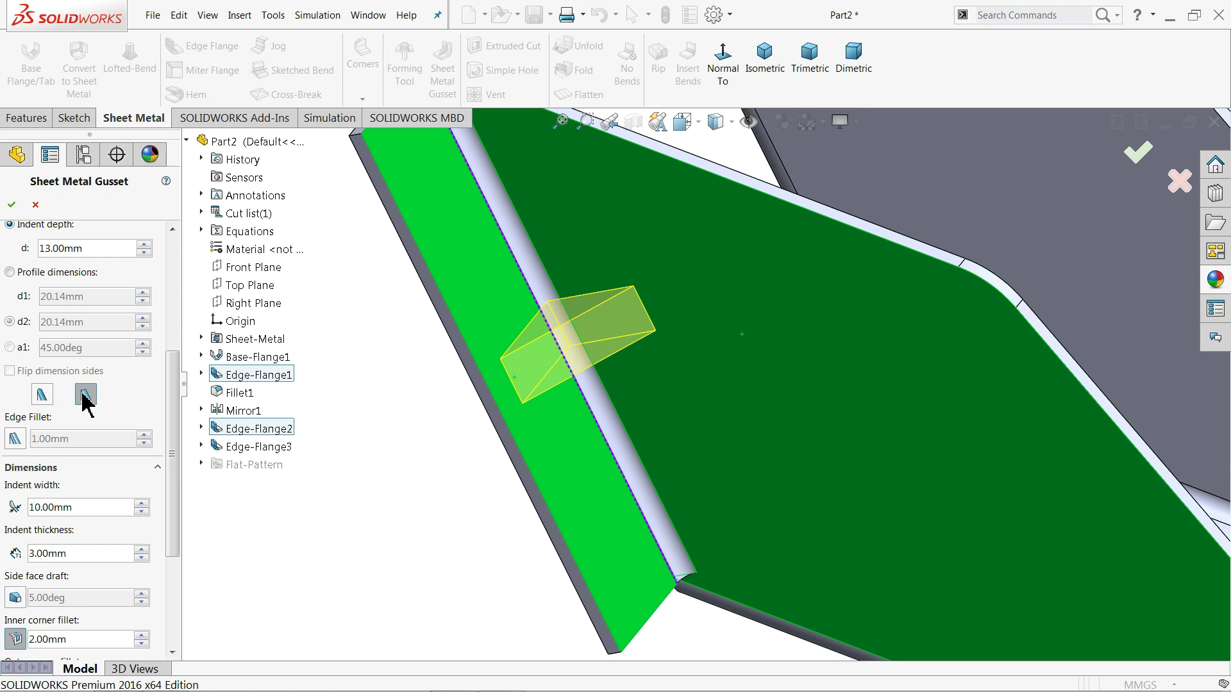
left_click(42, 395)
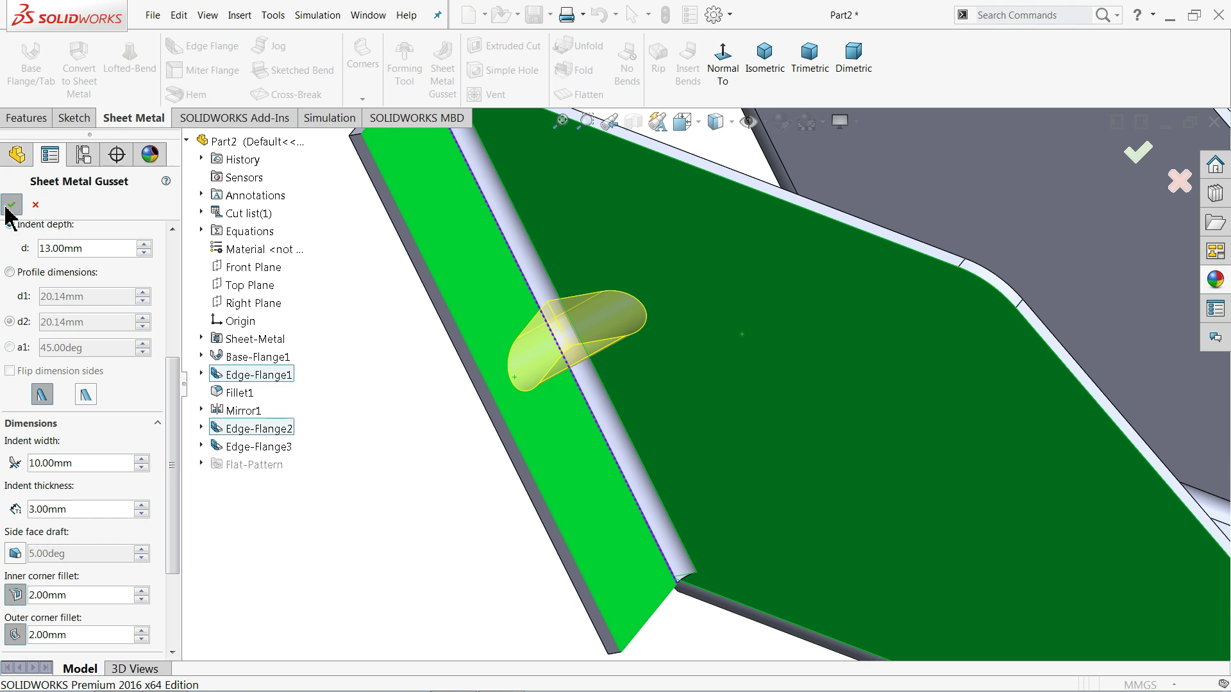
left_click(12, 206)
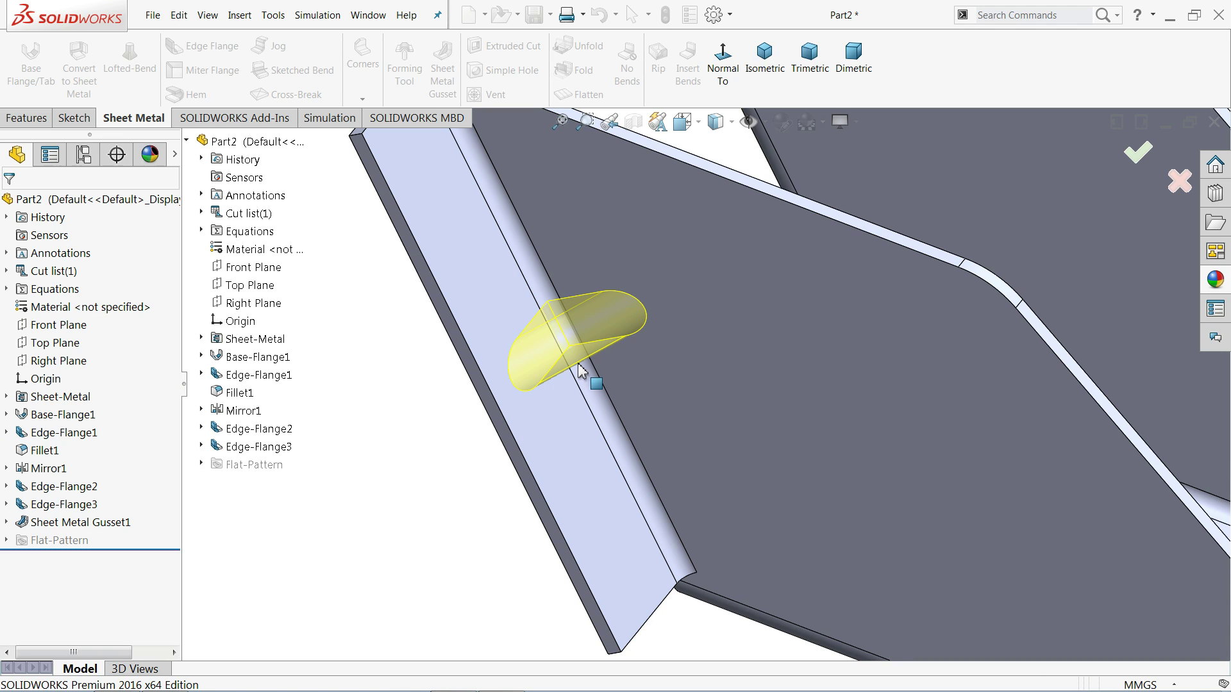
Step: Start a sketch on the face of the 30 mm edge flange carrying the gusset, viewed straight on
middle_click_drag(580, 372, 766, 316)
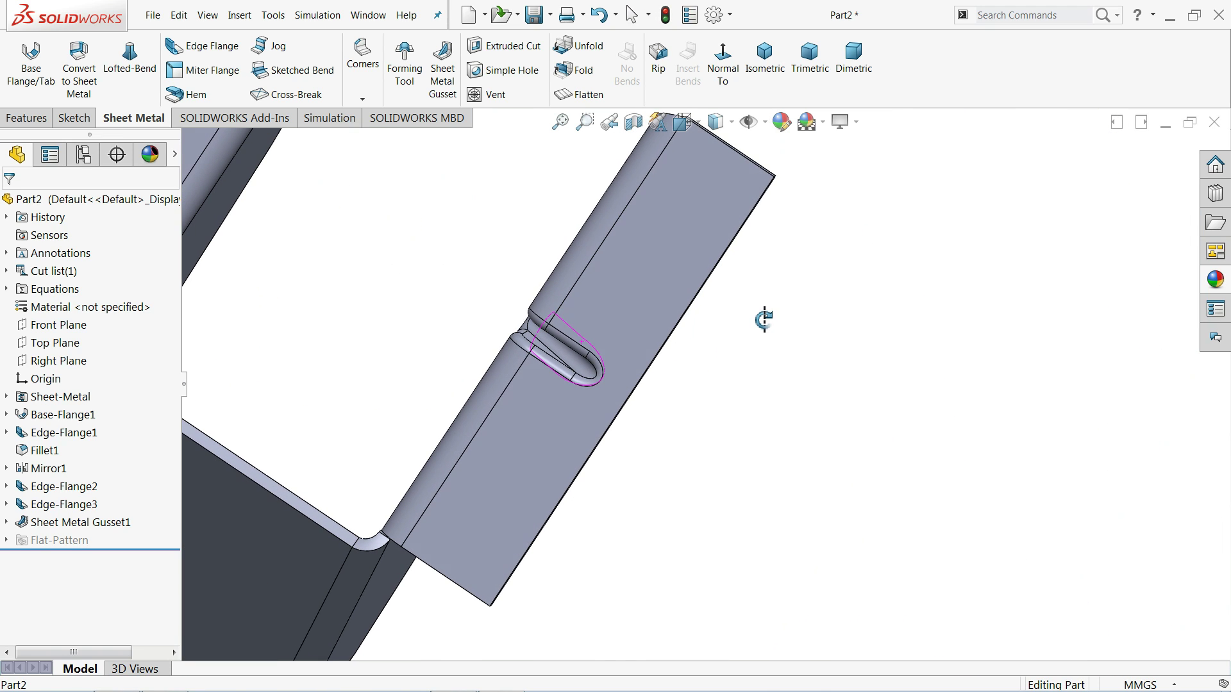
middle_click_drag(560, 337, 406, 338)
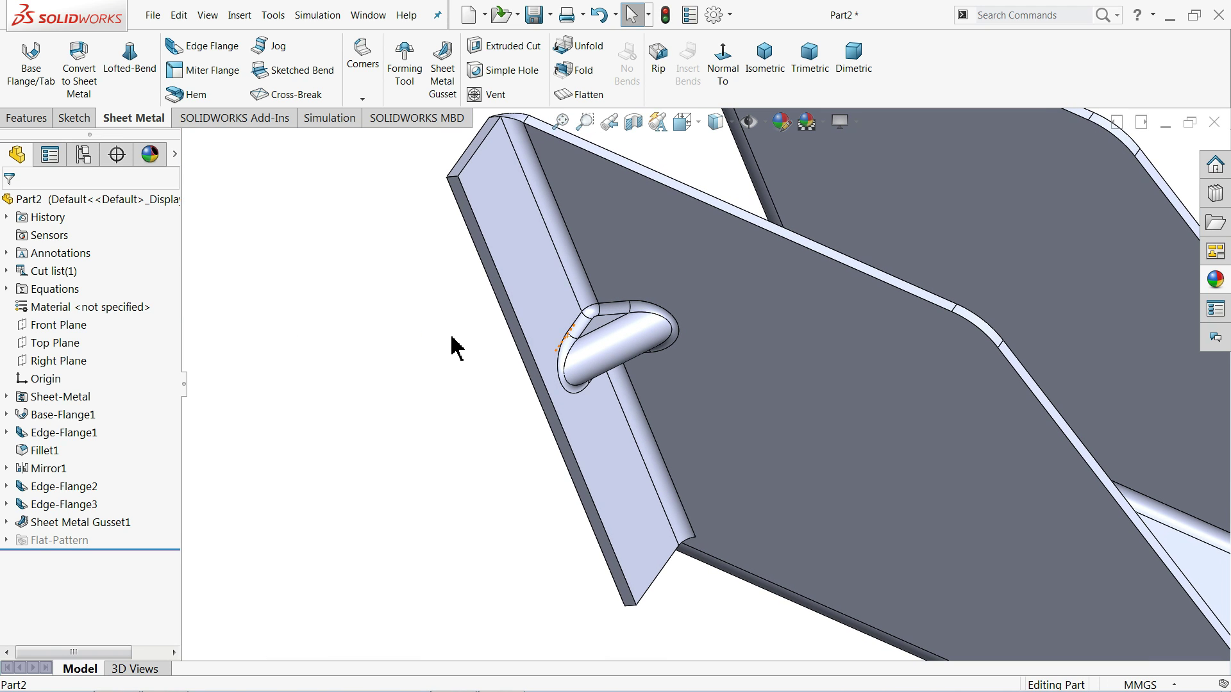
scroll(579, 327, "down", 3)
scroll(600, 355, "up", 5)
middle_click_drag(666, 378, 693, 439)
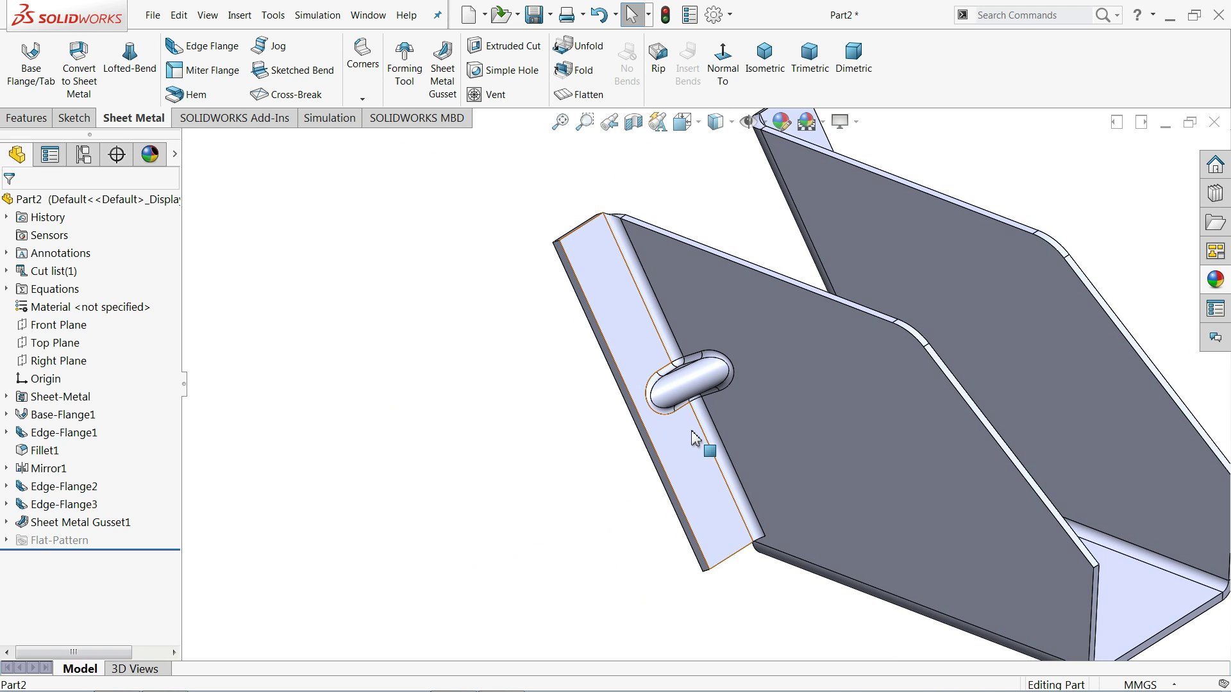
left_click(681, 455)
left_click(724, 409)
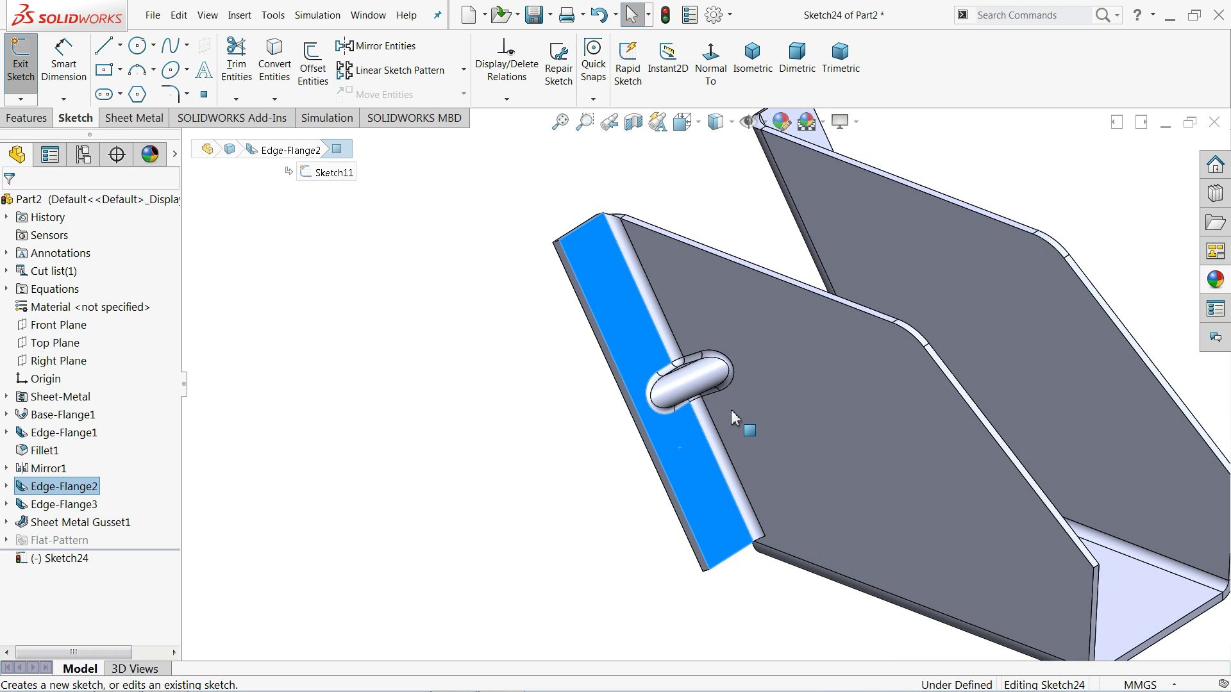
left_click(705, 71)
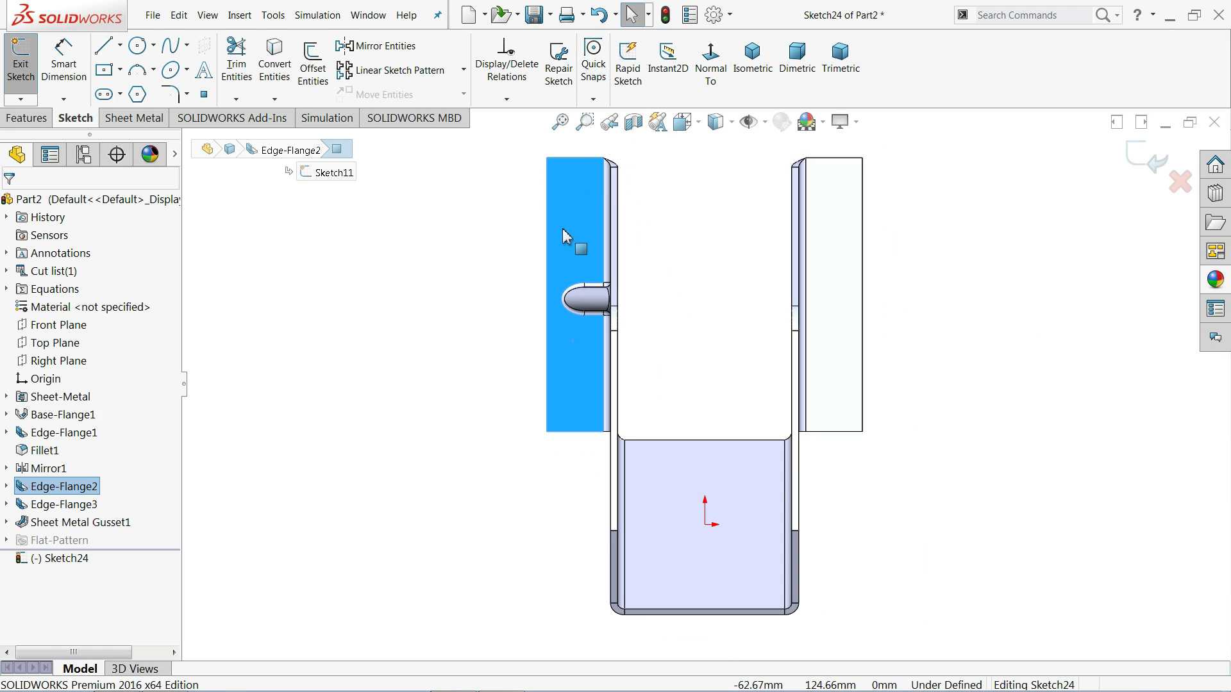
Step: Draw a vertical centerline over the full height of the edge flange's face, between its upper and lower edges
left_click(120, 45)
left_click(141, 84)
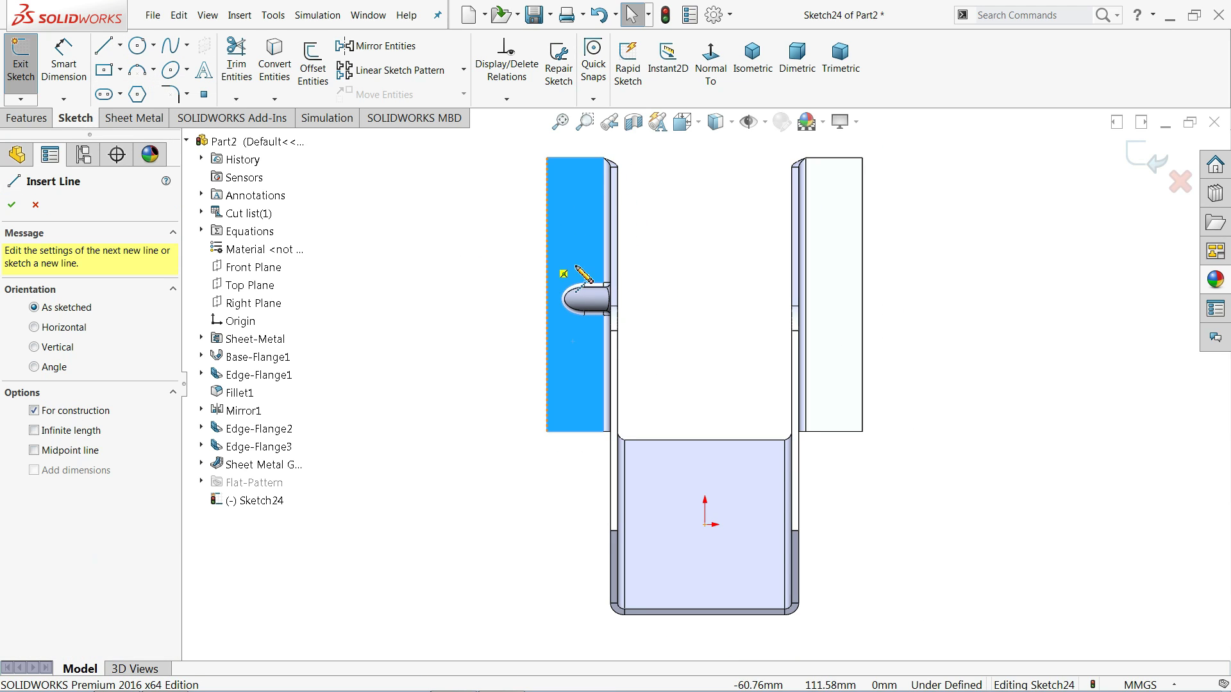
scroll(583, 257, "down", 1)
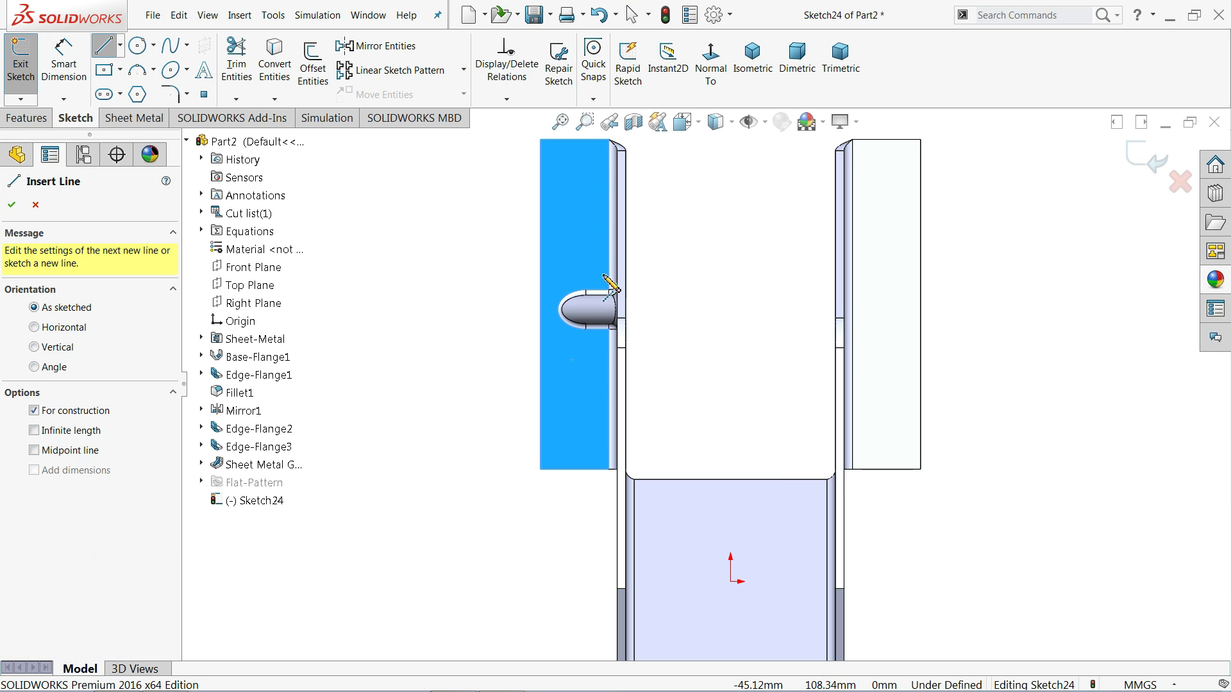
left_click(567, 139)
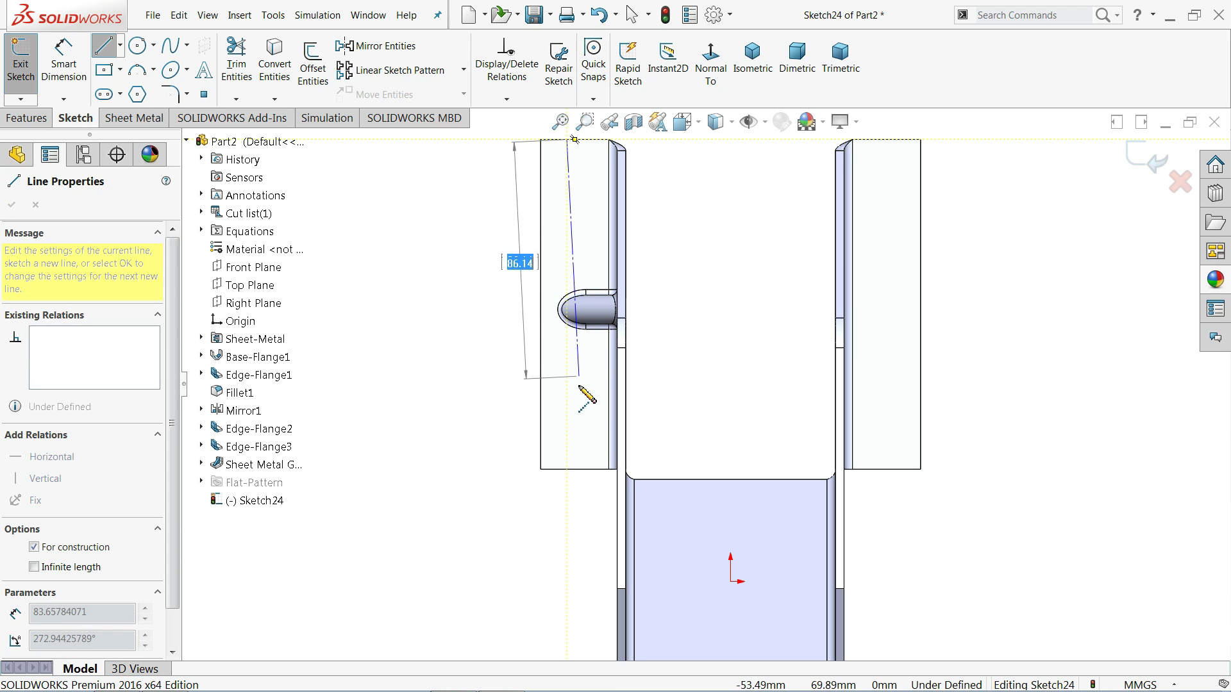
left_click(566, 469)
right_click(413, 315)
left_click(562, 352)
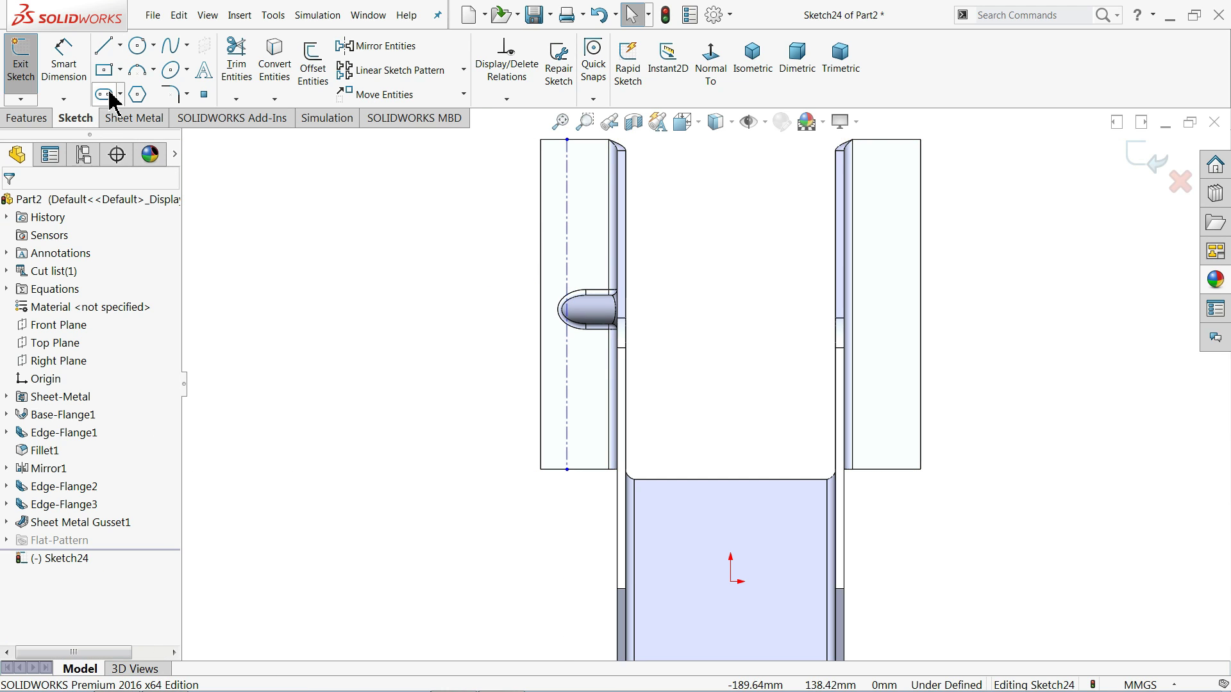
Step: Sketch a circle about 12 mm in diameter on the centerline above the gusset
left_click(137, 45)
scroll(576, 269, "down", 2)
left_click(575, 181)
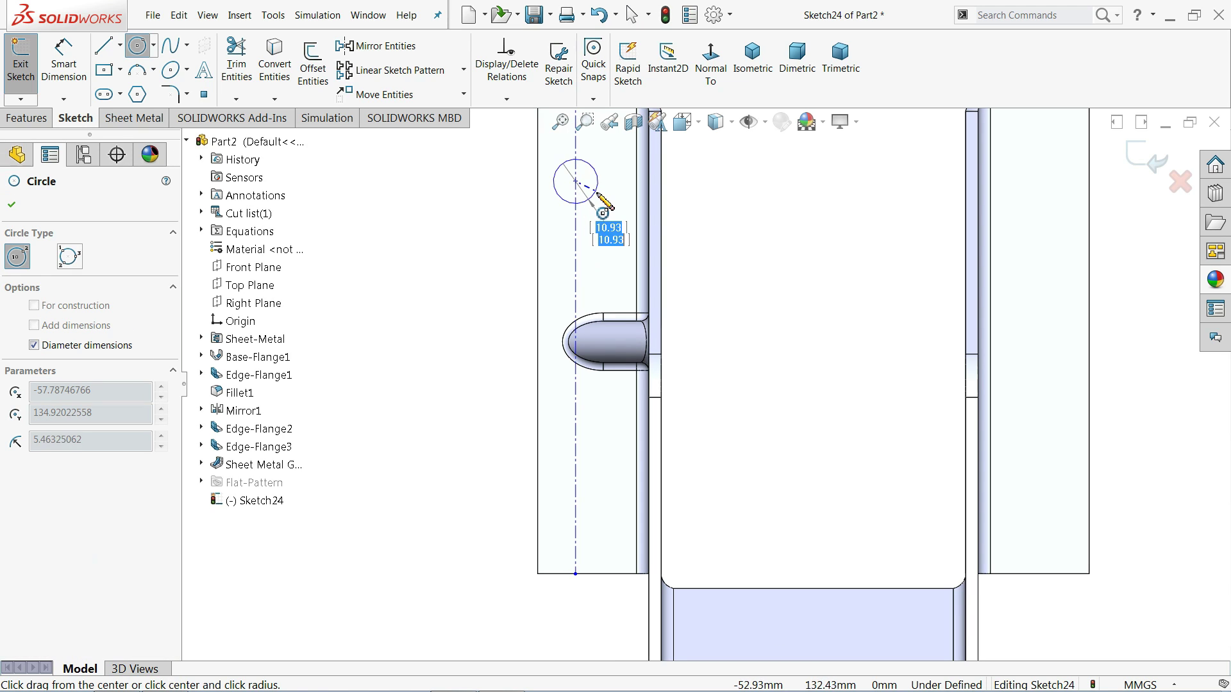
left_click(598, 194)
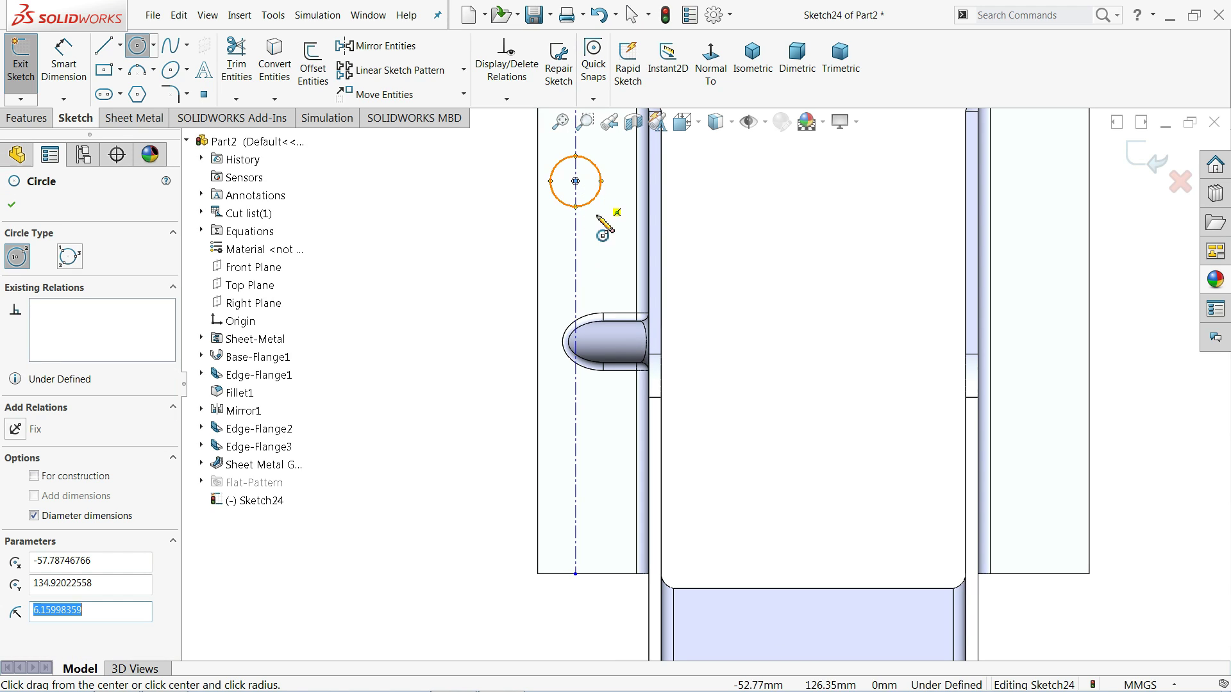
left_click(578, 478)
key("Escape")
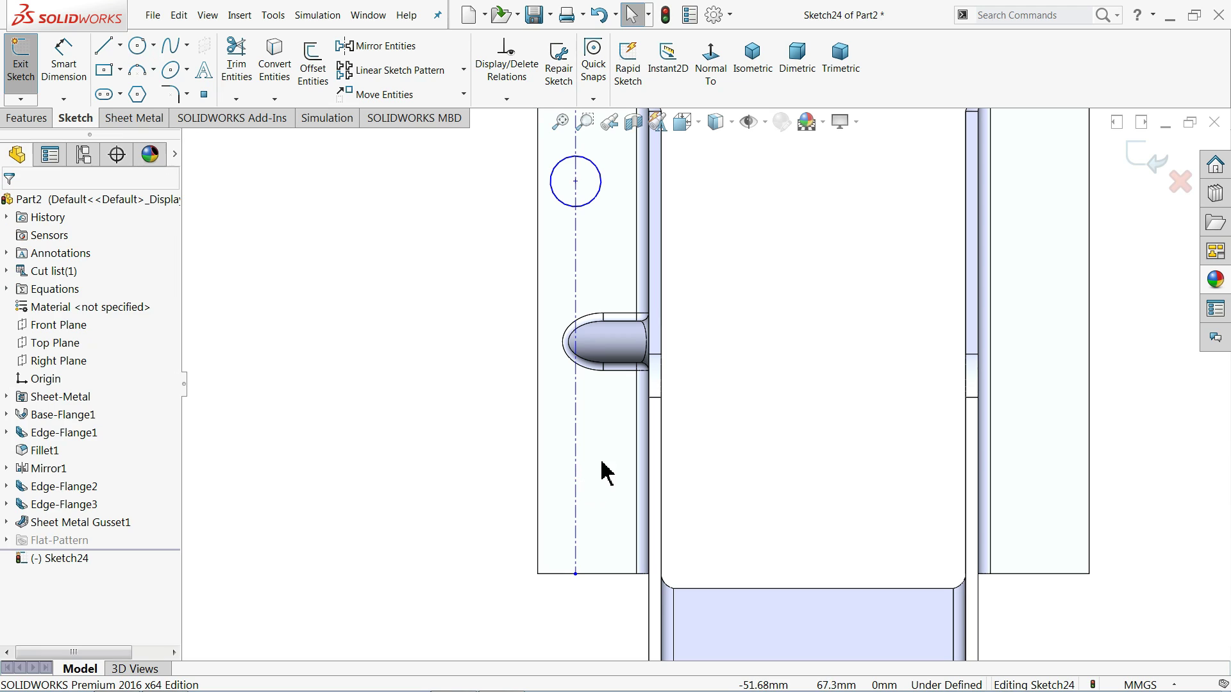
Step: Sketch a second circle about 11 mm in diameter on the centerline below the gusset
left_click(136, 45)
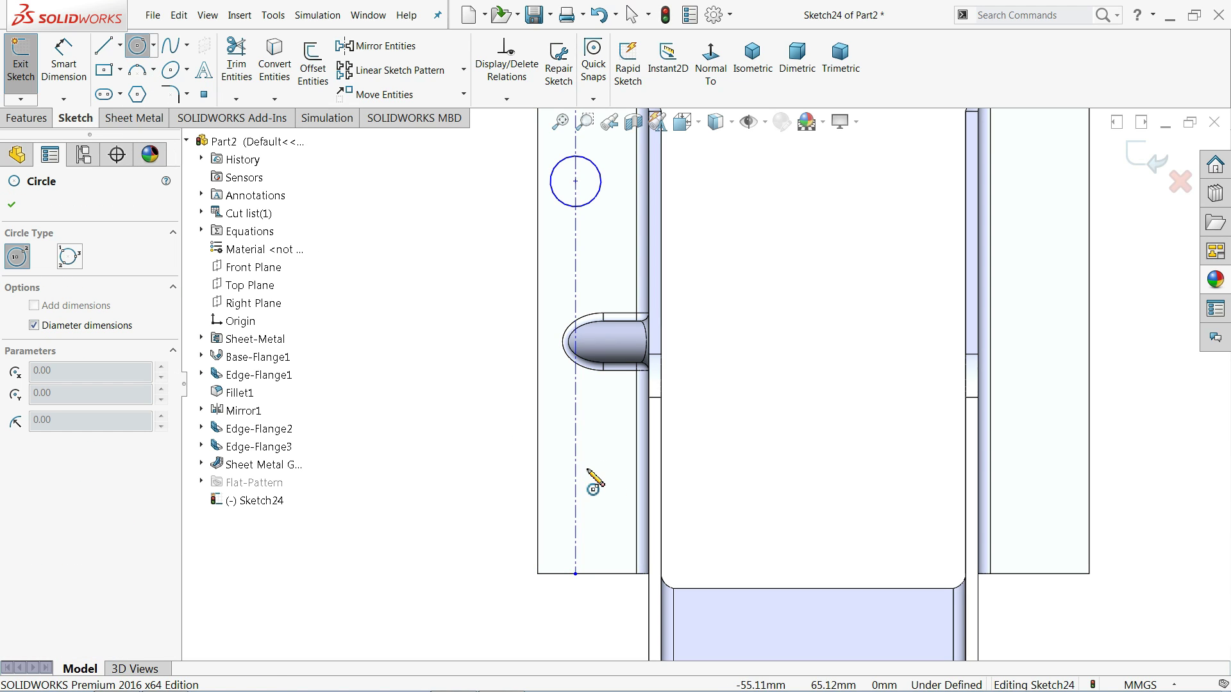
left_click(575, 466)
left_click(597, 465)
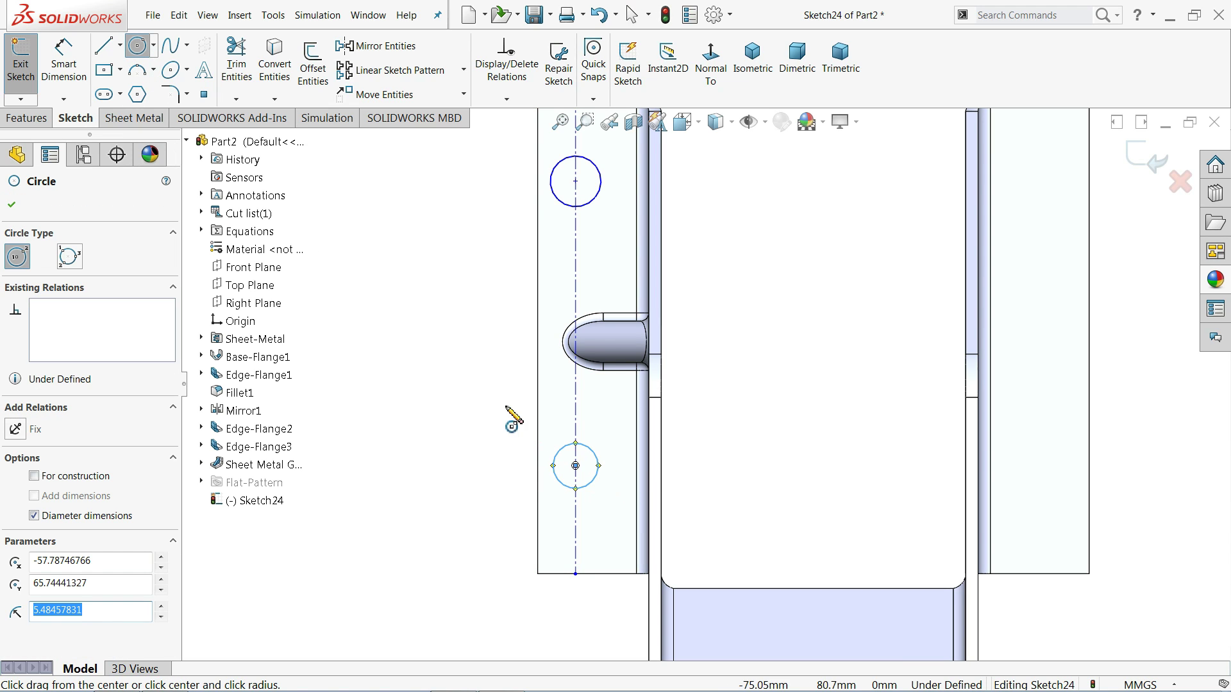
key("Escape")
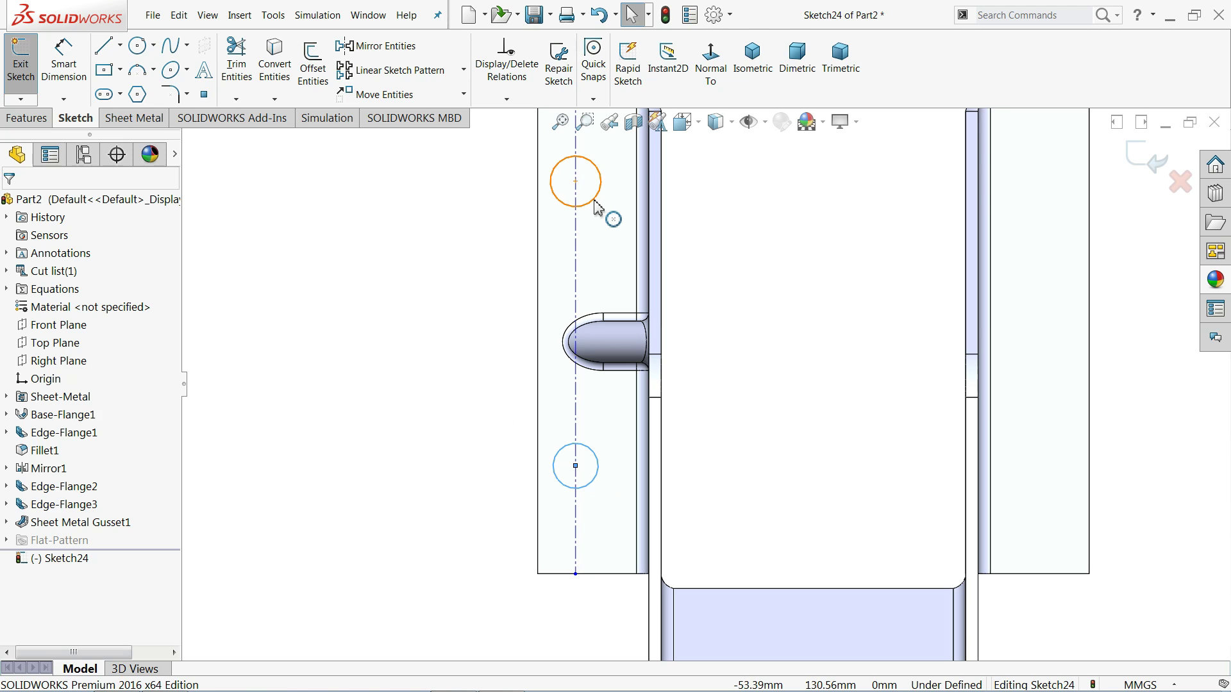
Step: Apply an equal relation between the two circles on the centerline
left_click(595, 204, "ctrl")
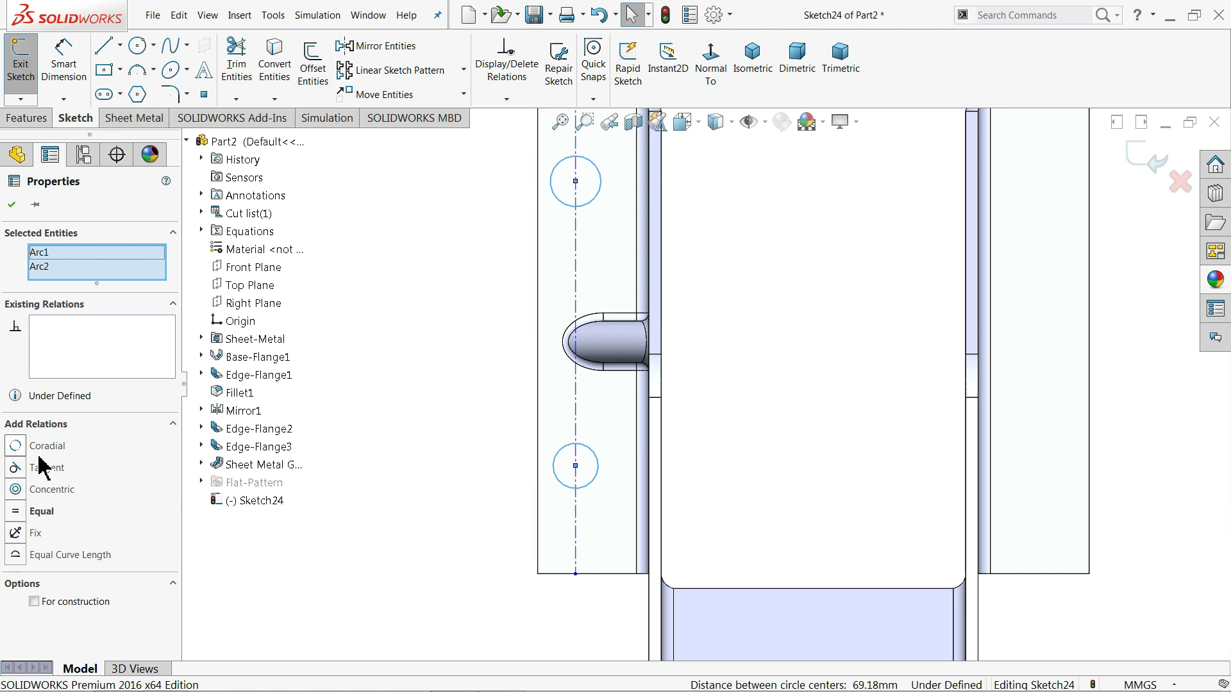
left_click(49, 513)
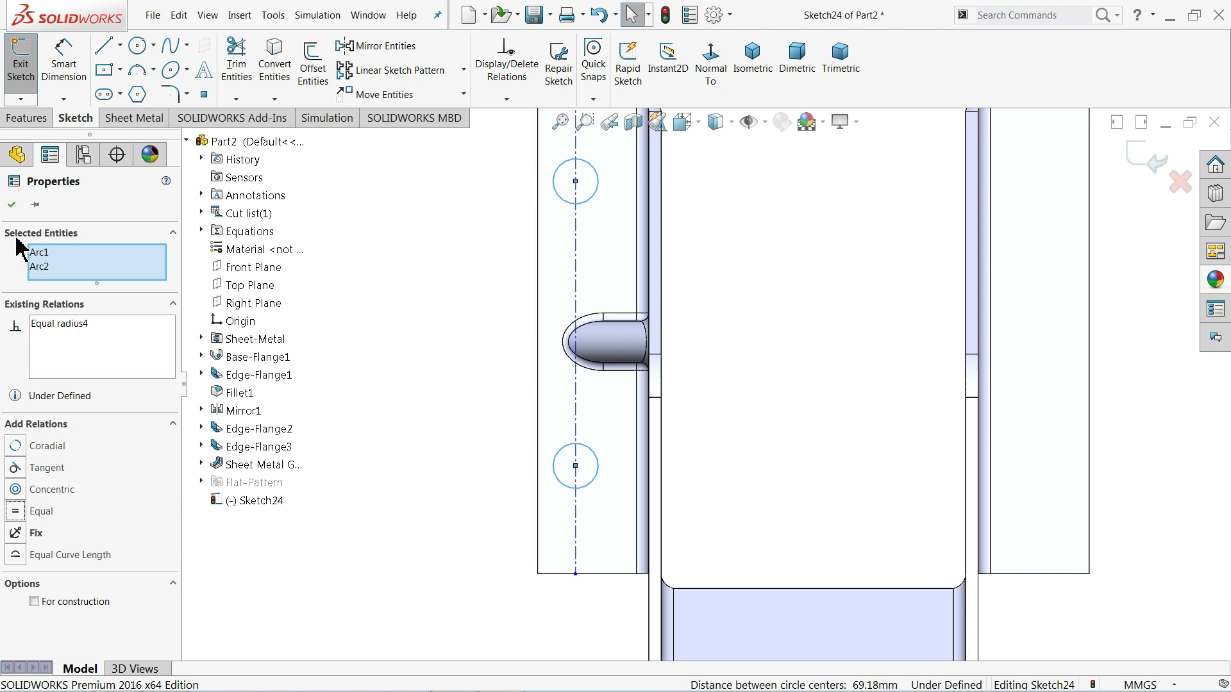
left_click(12, 204)
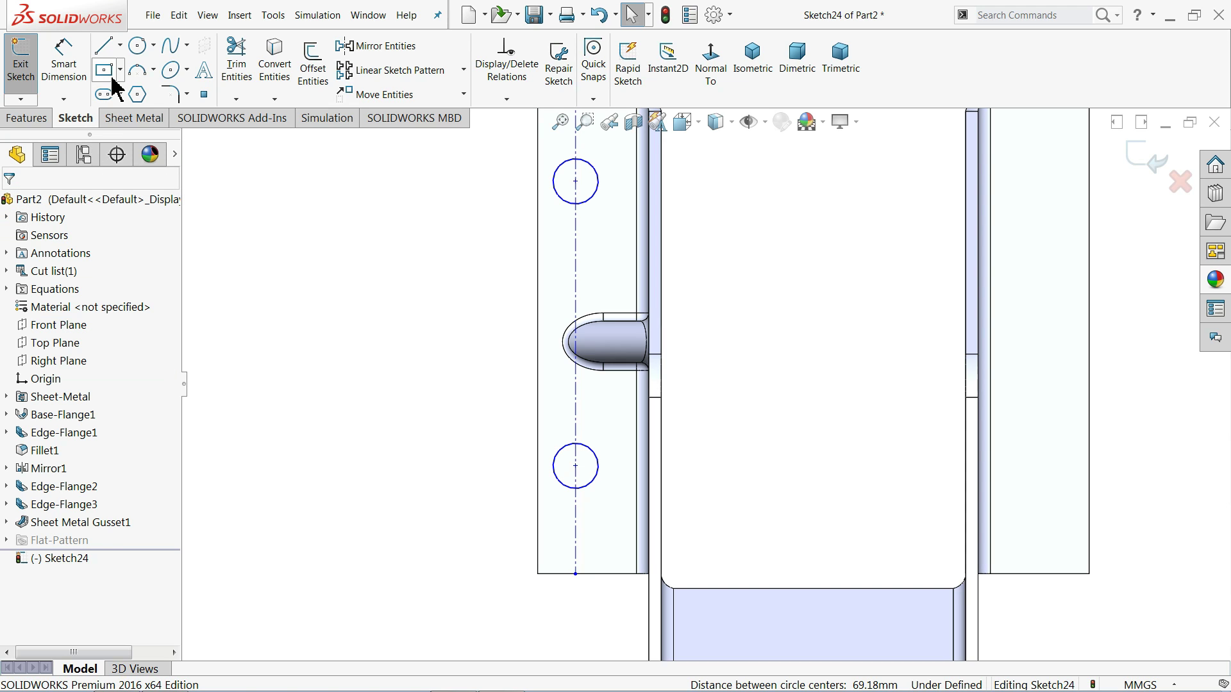
Step: Dimension the vertical distance between the two circle centers as 80 mm
left_click(575, 181)
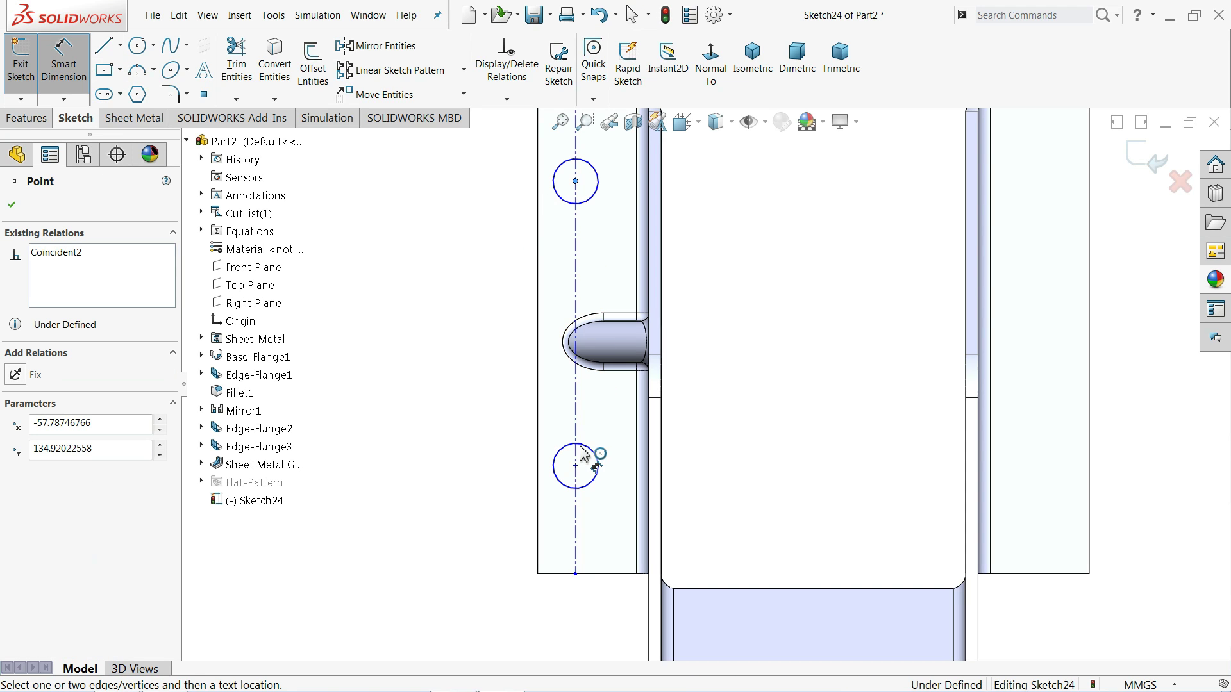
left_click(575, 466)
left_click(446, 330)
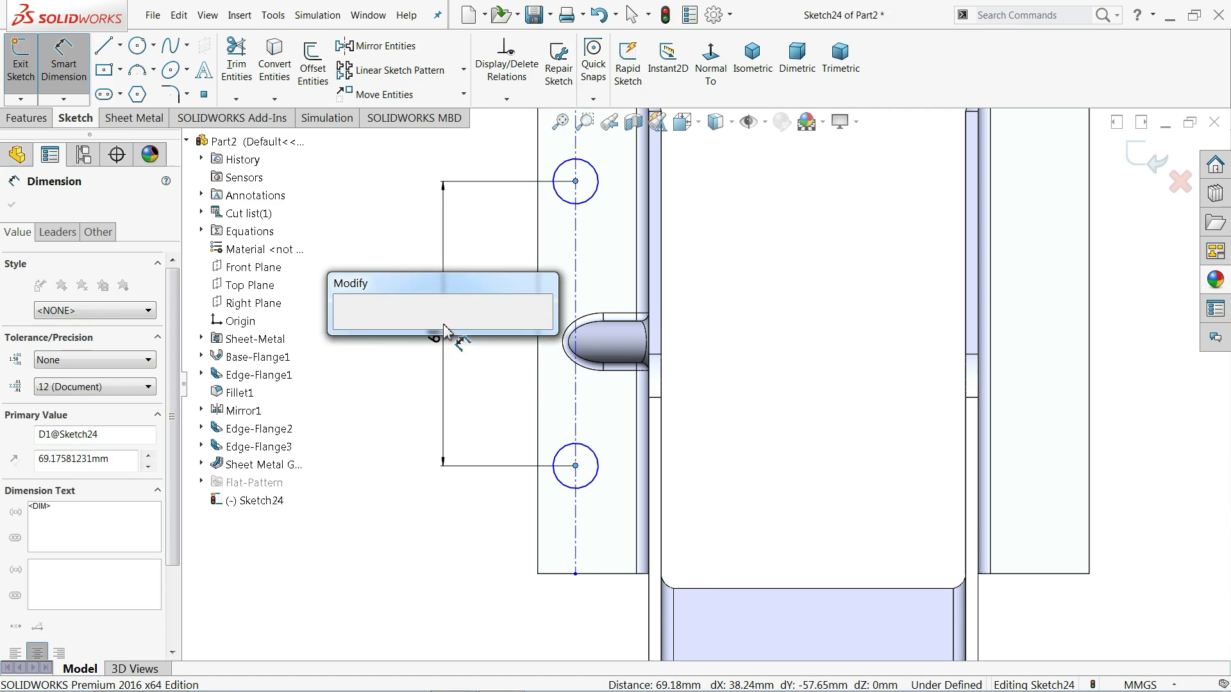
key("Return")
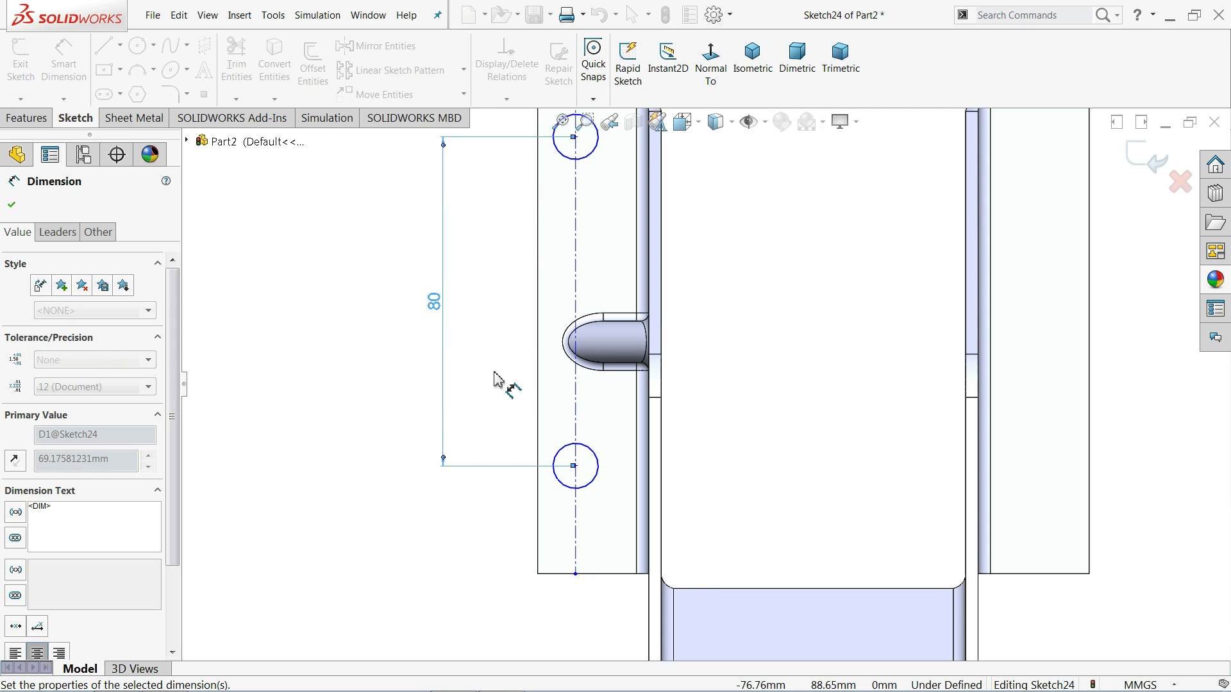
Step: Dimension the diameter of the upper circle on the centerline as 12 mm
key("z")
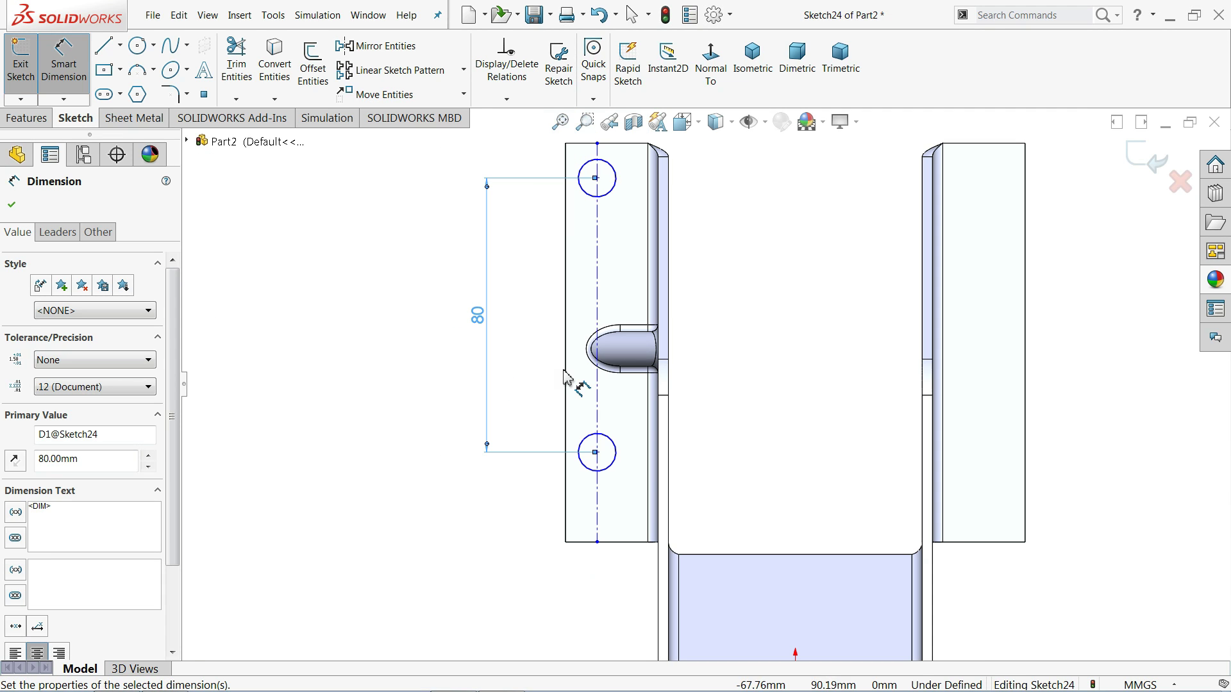
left_click(578, 184)
left_click(513, 181)
type("12")
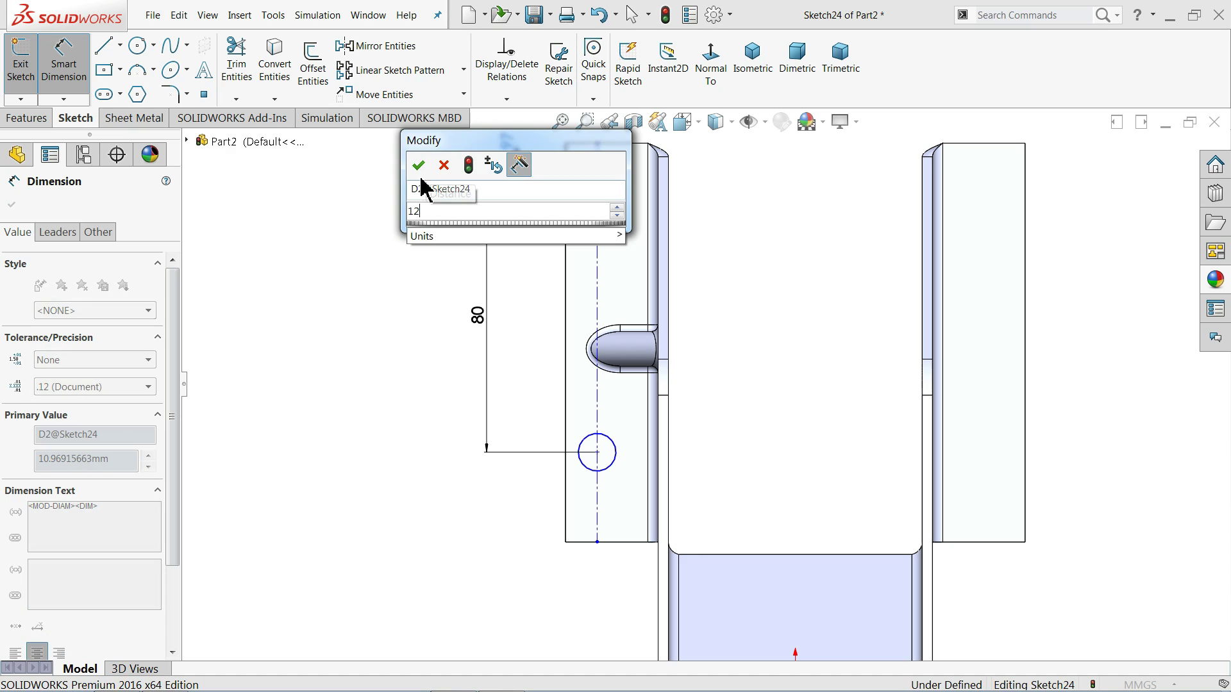
left_click(417, 167)
left_click(366, 287)
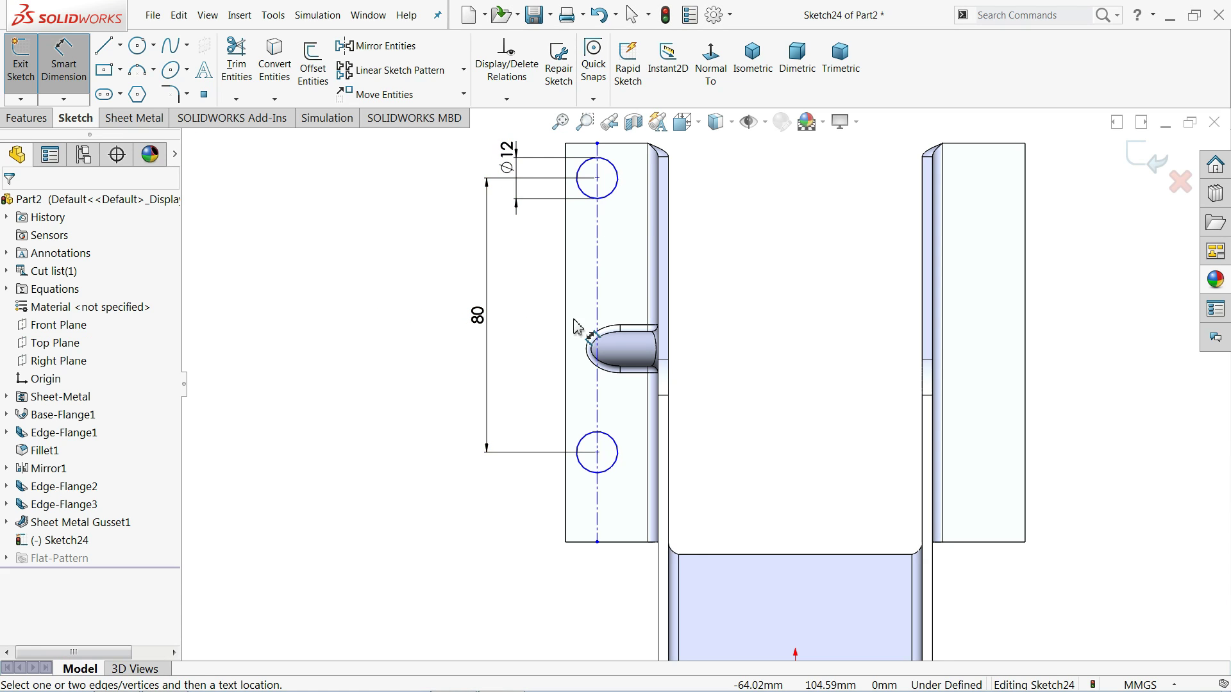
Step: Dimension the distance from the centerline's midpoint to the upper circle's center as 40 mm
left_click(596, 344)
left_click(597, 179)
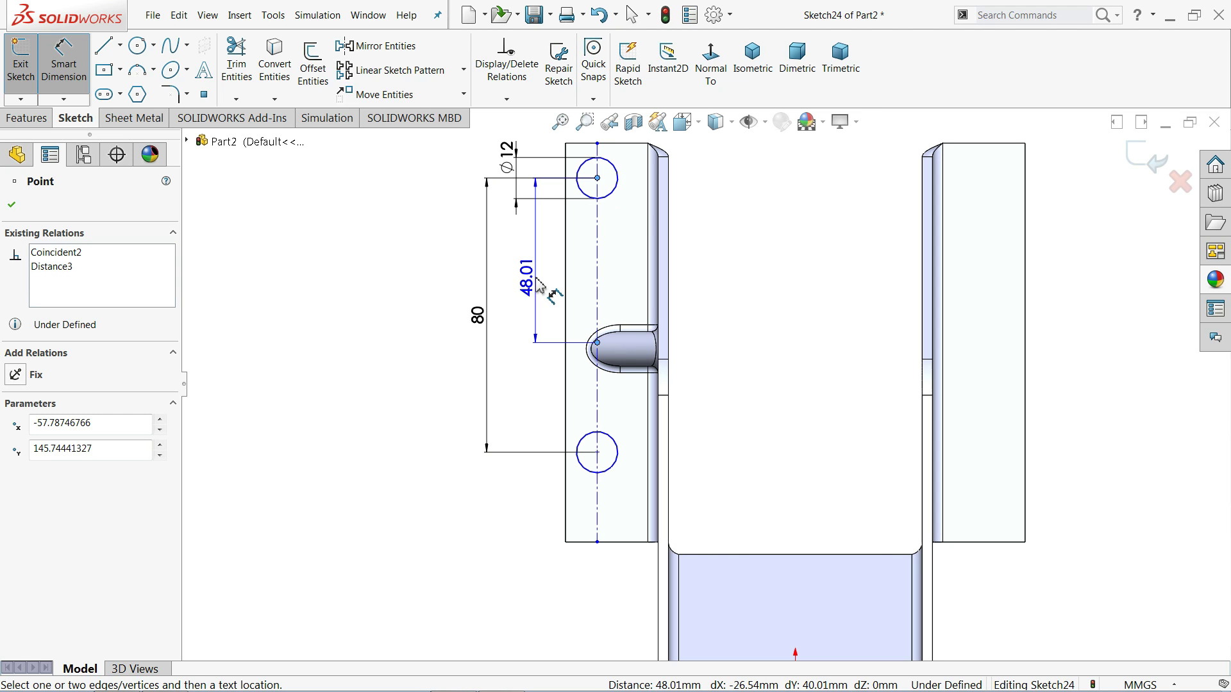
left_click(539, 276)
type("40")
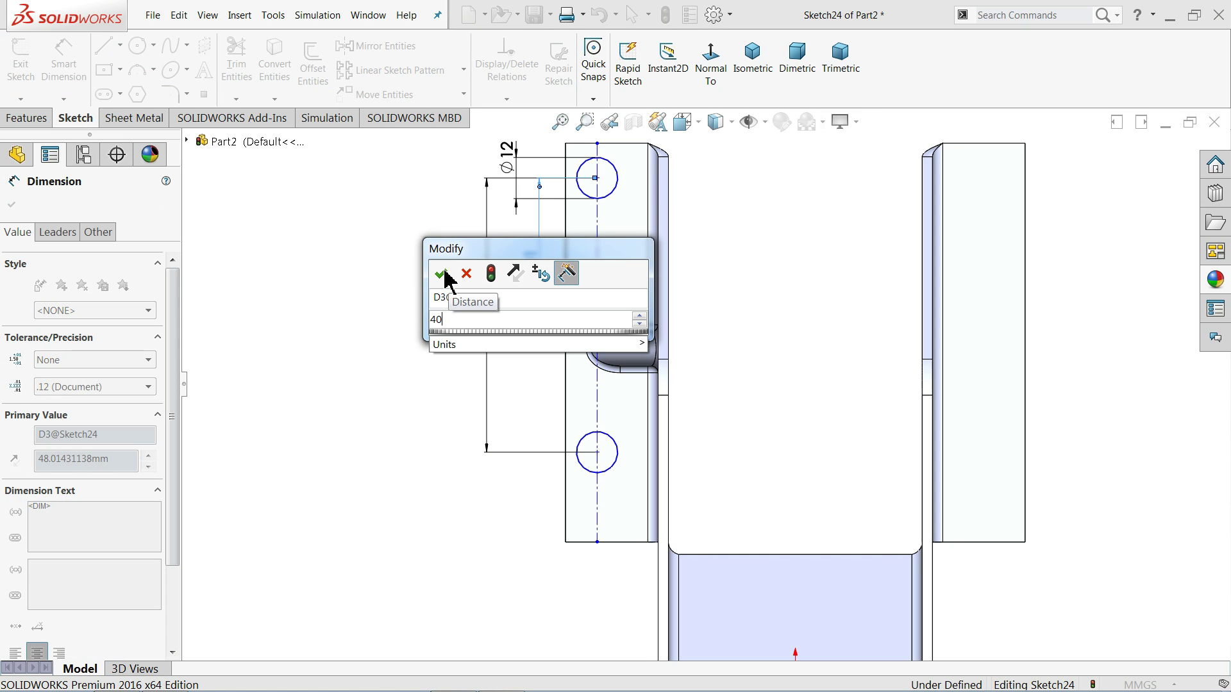
key("Return")
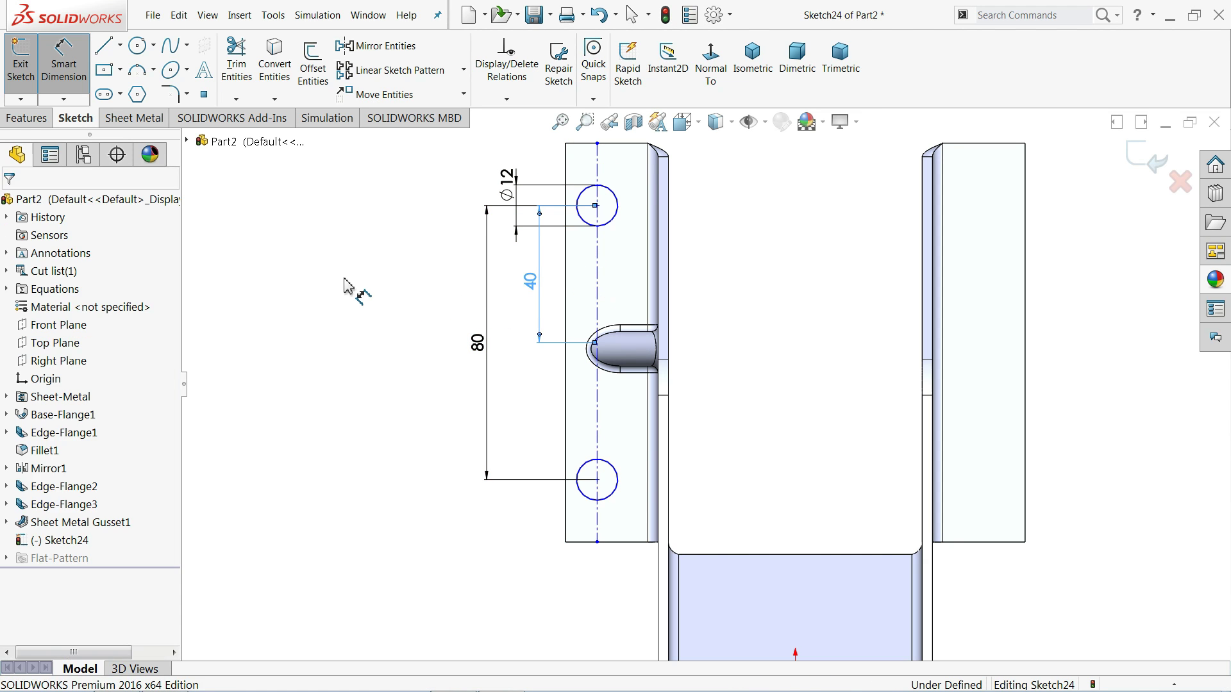
Step: Dimension the distance between the flange's outer edge and the centerline as 12 mm
left_click(567, 299)
left_click(596, 308)
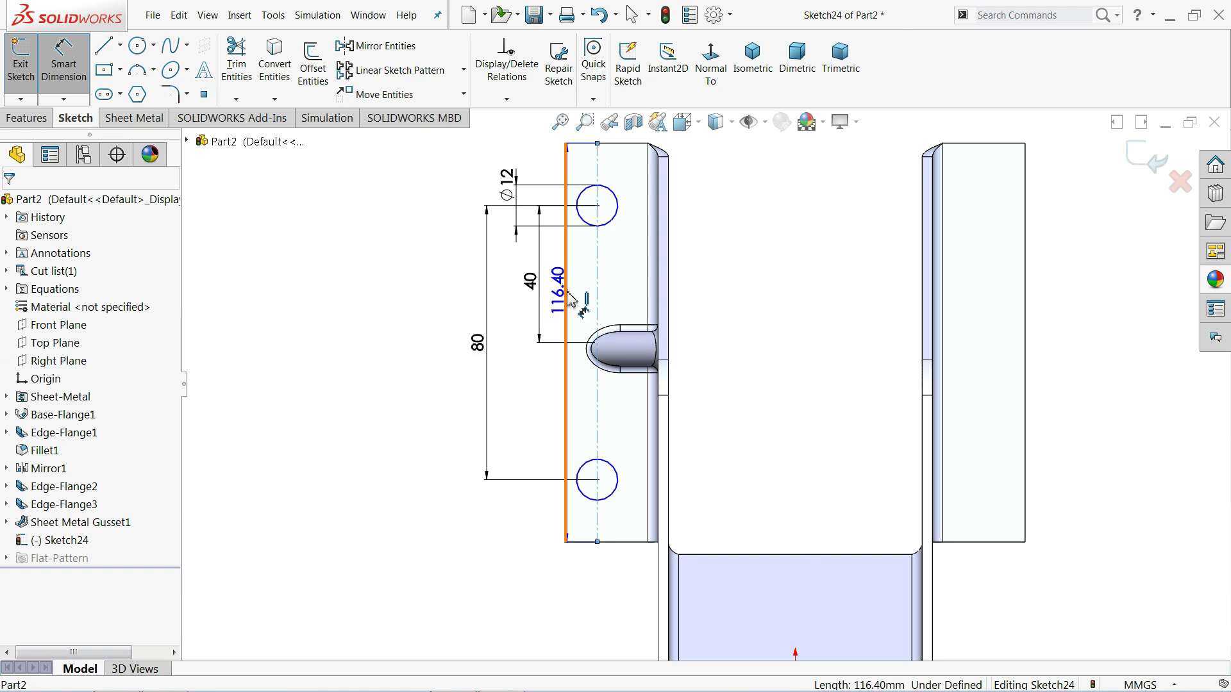
left_click(524, 569)
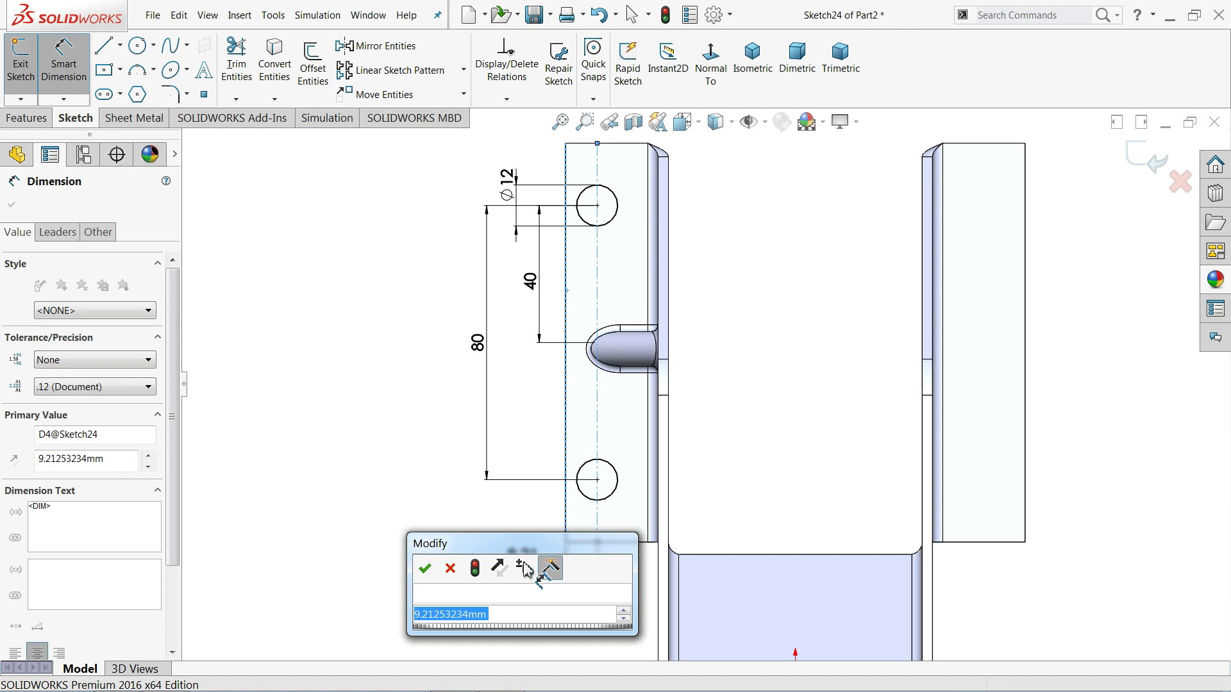
left_click(420, 565)
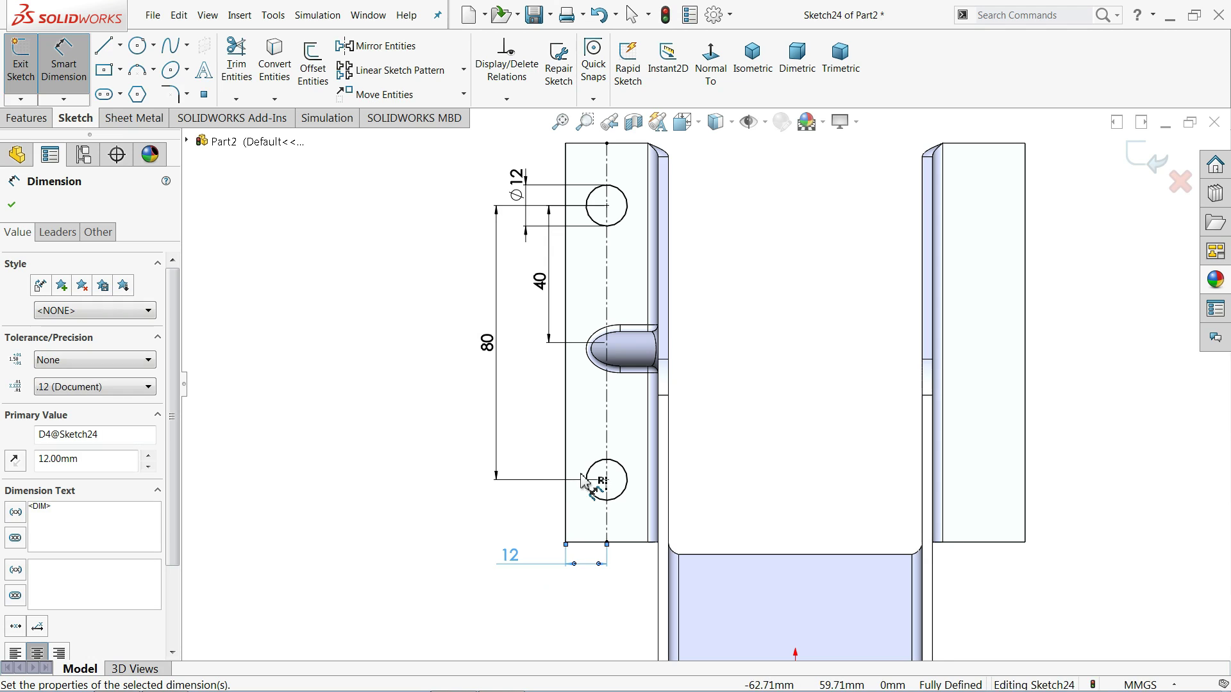
Step: Cut the two circles through the side flange with an Extruded Cut linked to the sheet thickness, keeping Normal cut on
left_click(738, 84)
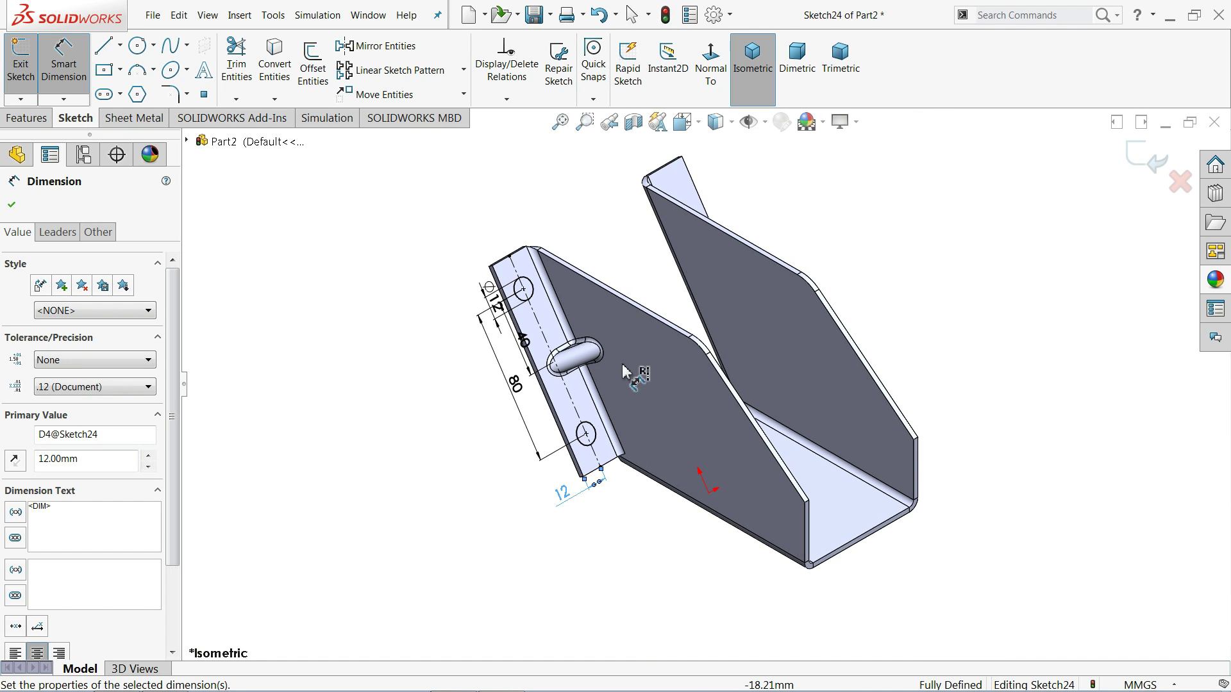
scroll(564, 353, "down", 3)
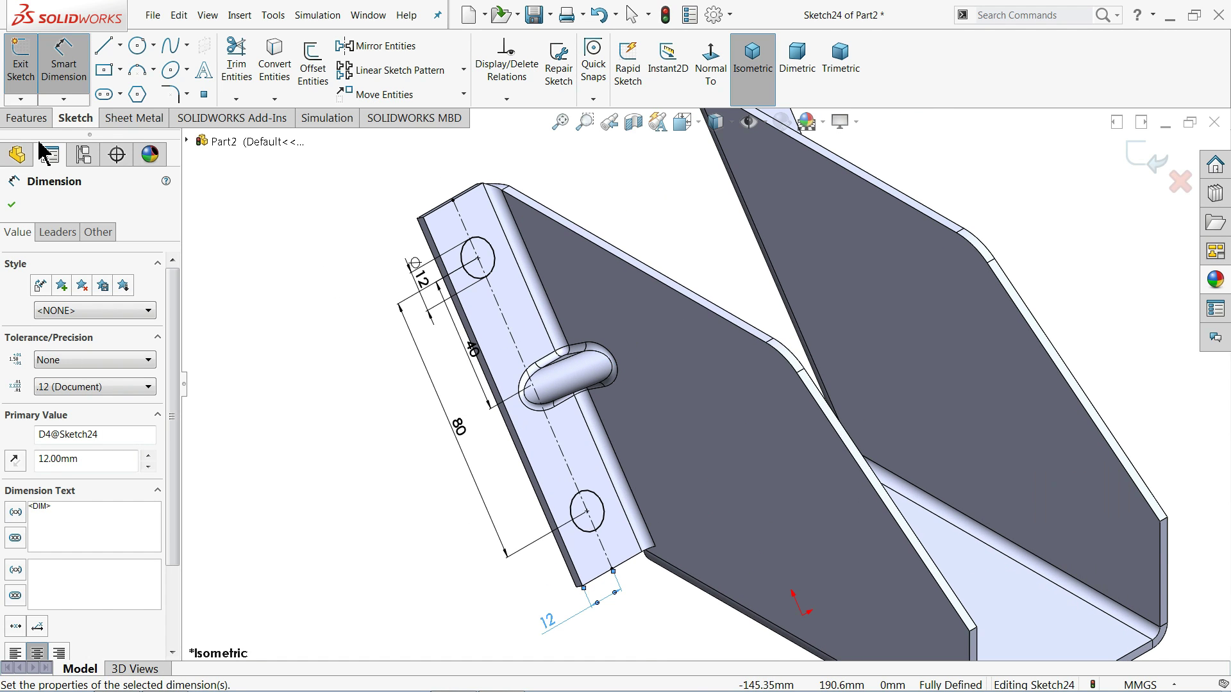
left_click(134, 118)
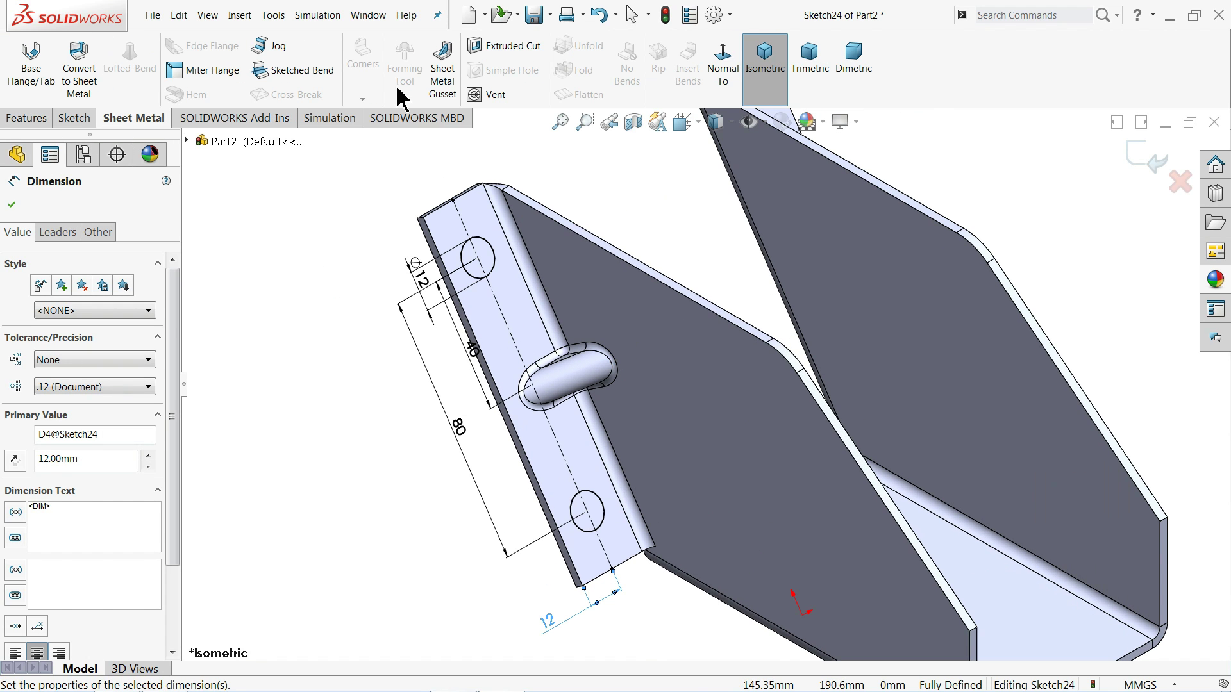
left_click(504, 50)
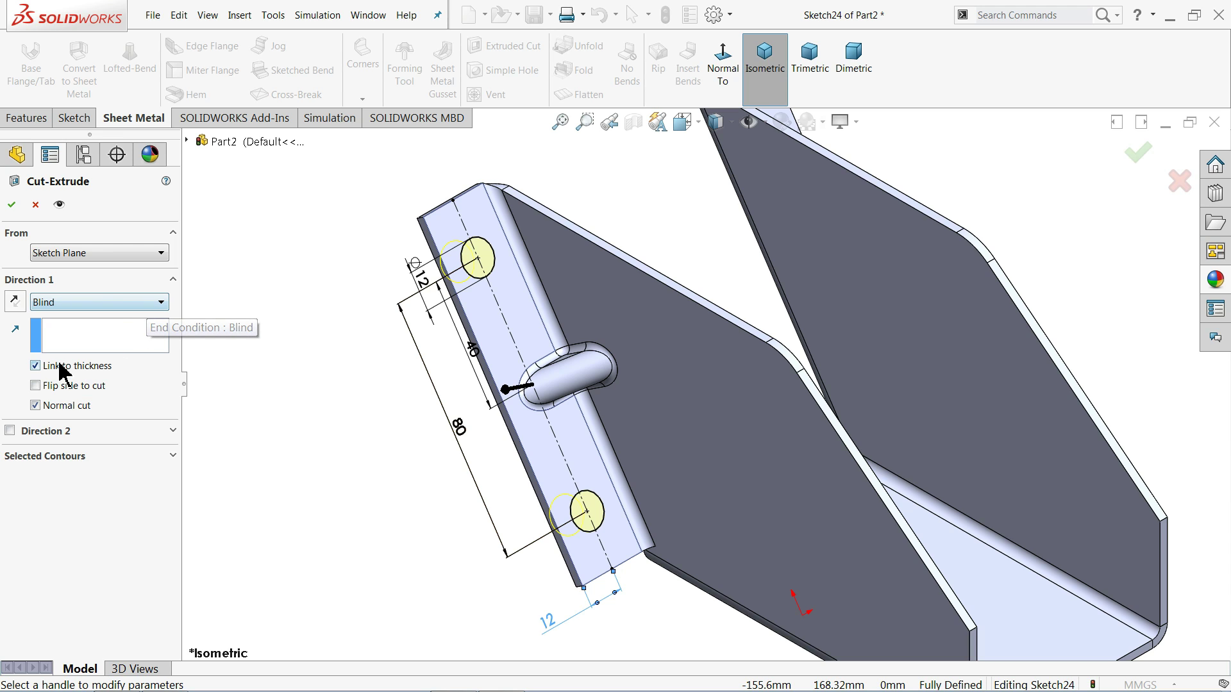
left_click(35, 365)
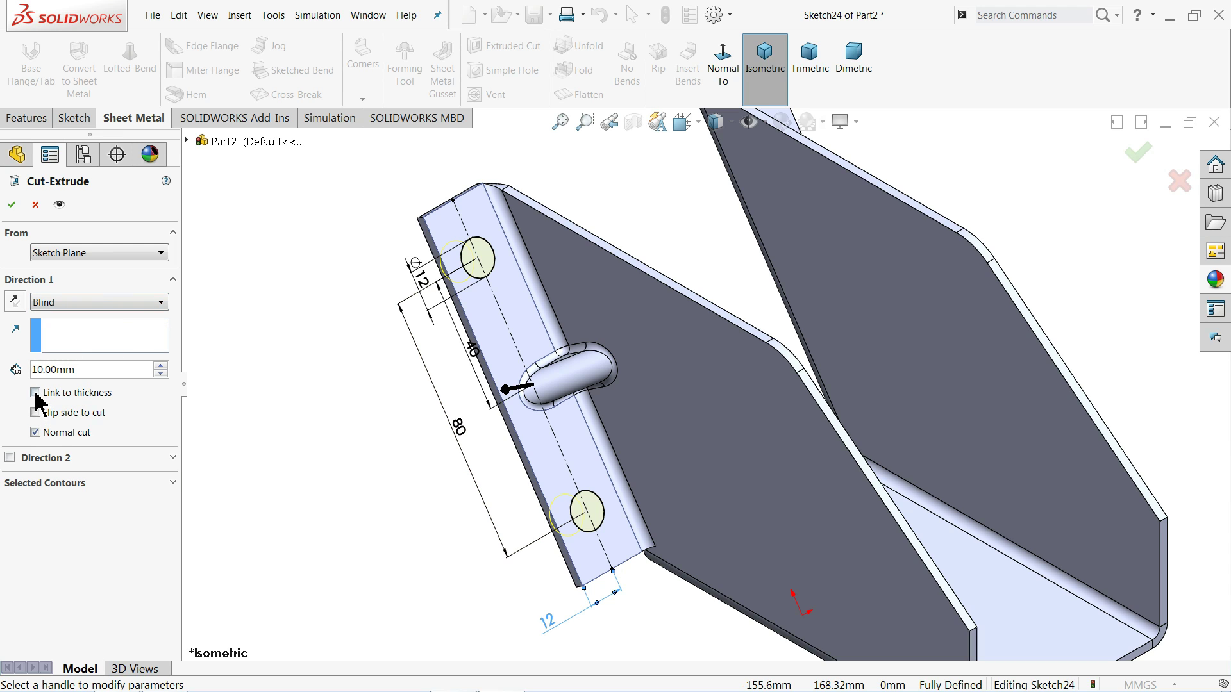
left_click(36, 392)
middle_click_drag(258, 385, 272, 359)
left_click(11, 204)
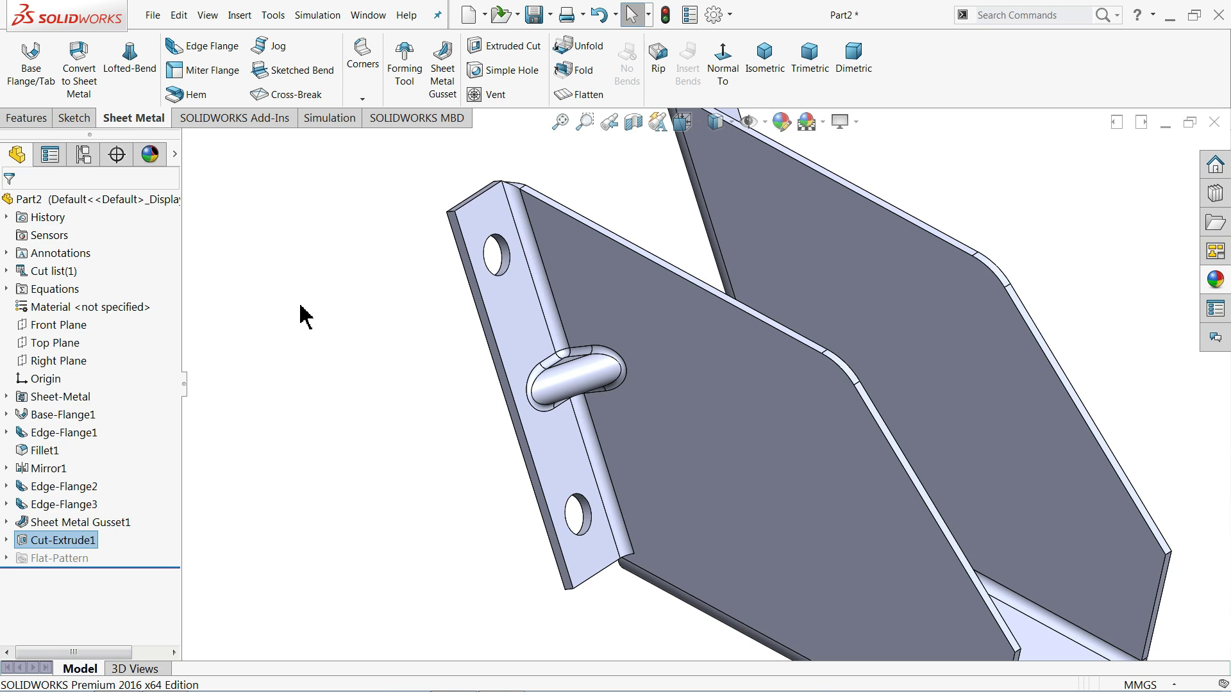
Step: Fillet the two outer corners of the side flange with holes using a 10 mm radius
key("Right")
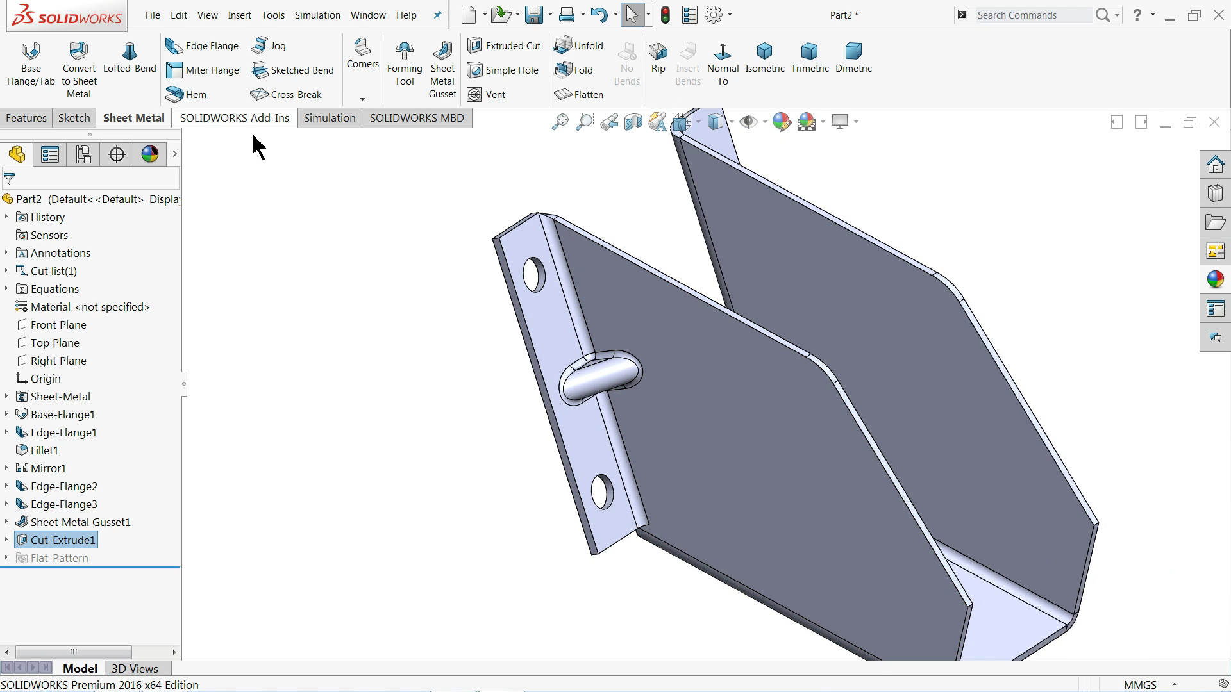
left_click(28, 118)
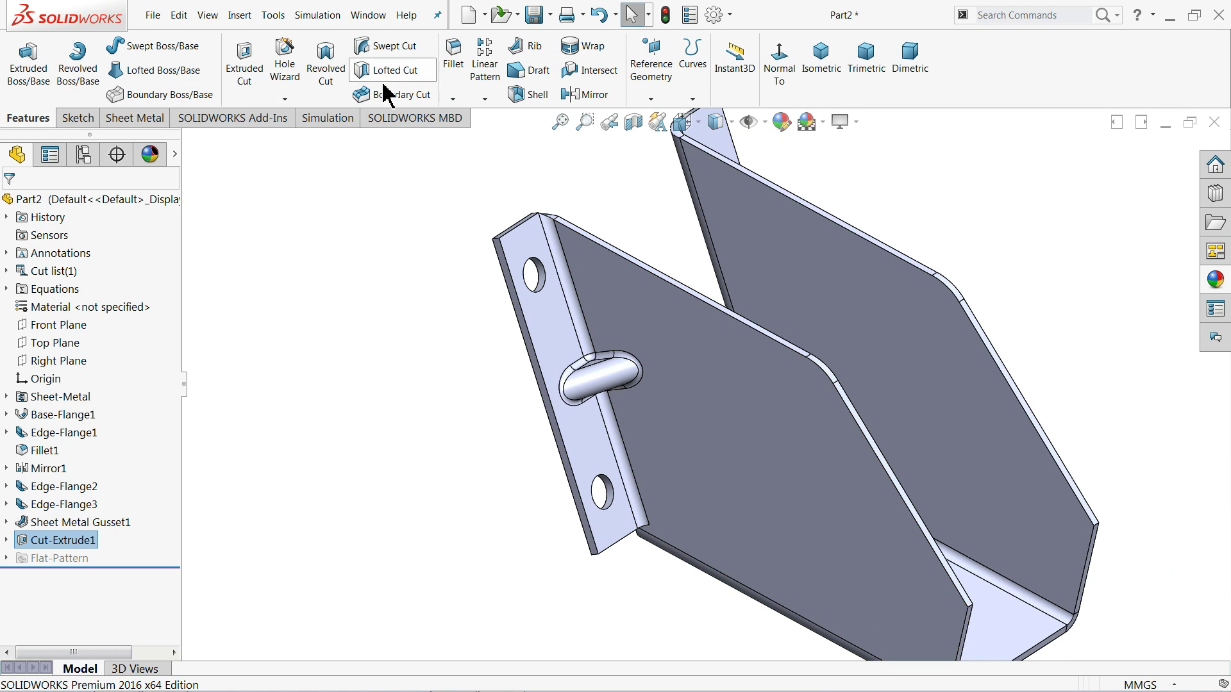
left_click(455, 59)
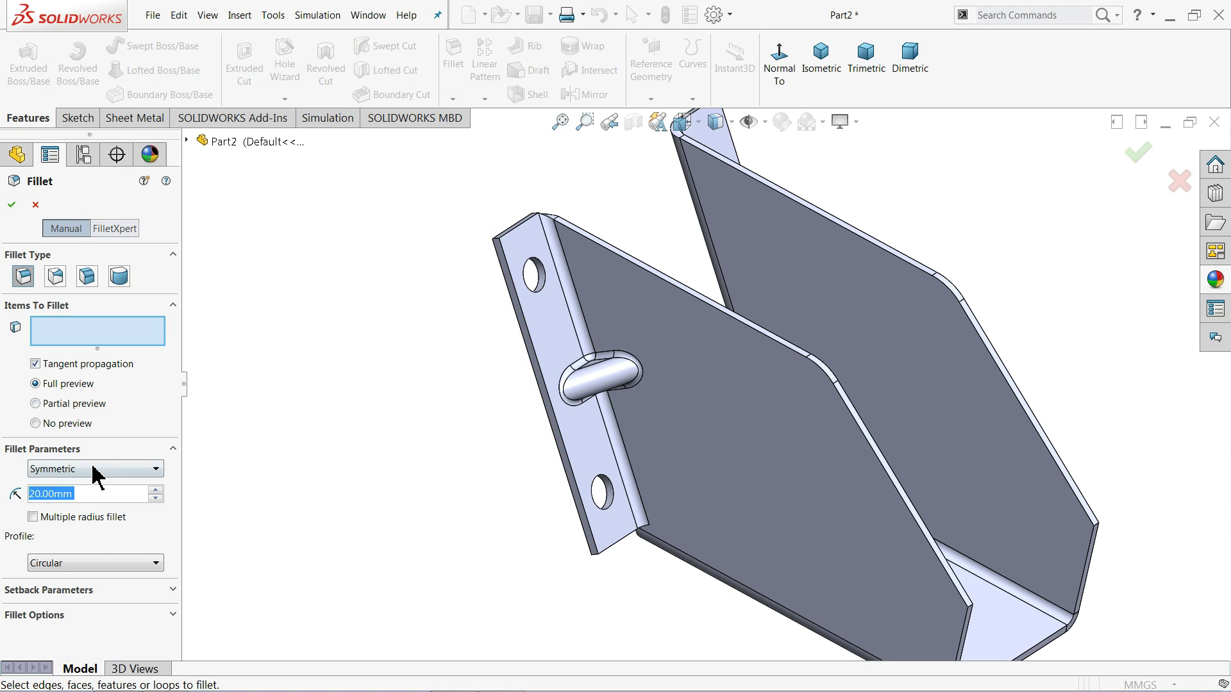
type("10")
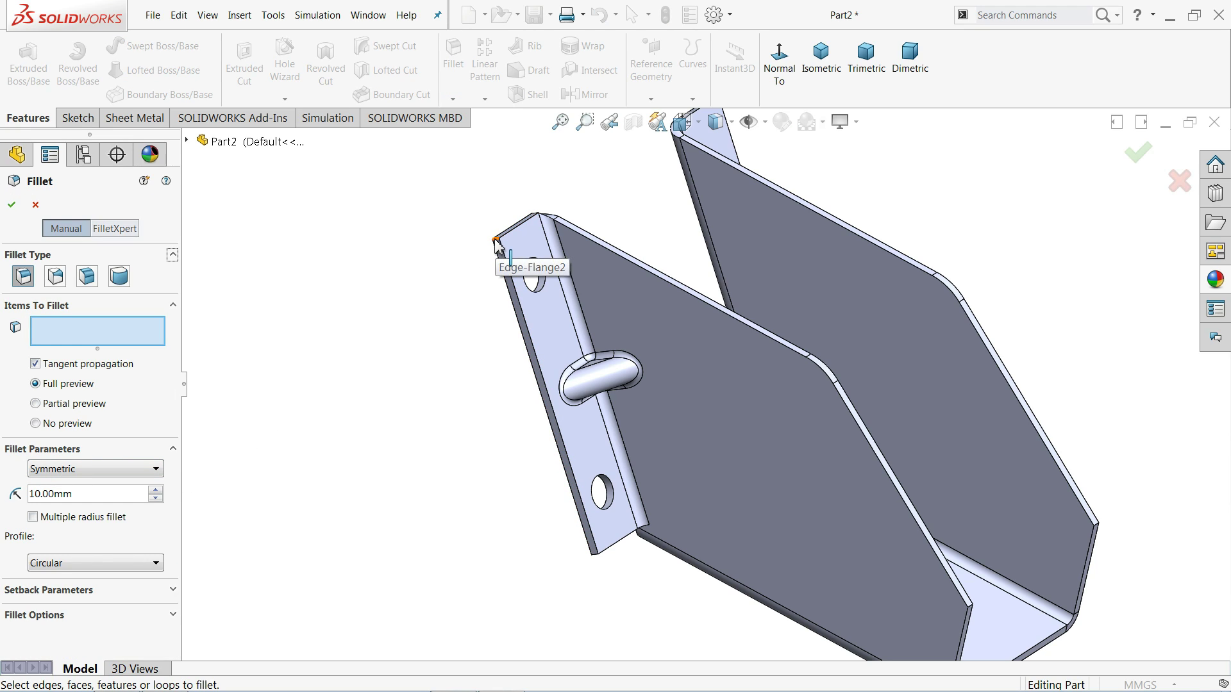
left_click(502, 254)
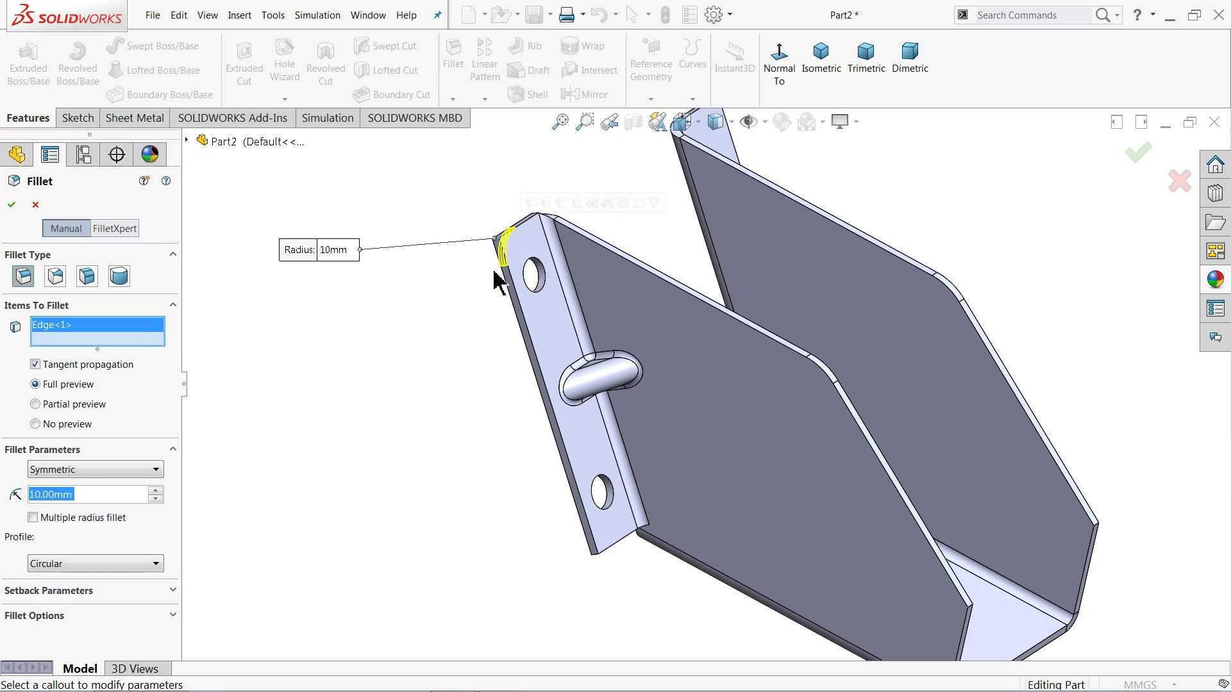
left_click(594, 558)
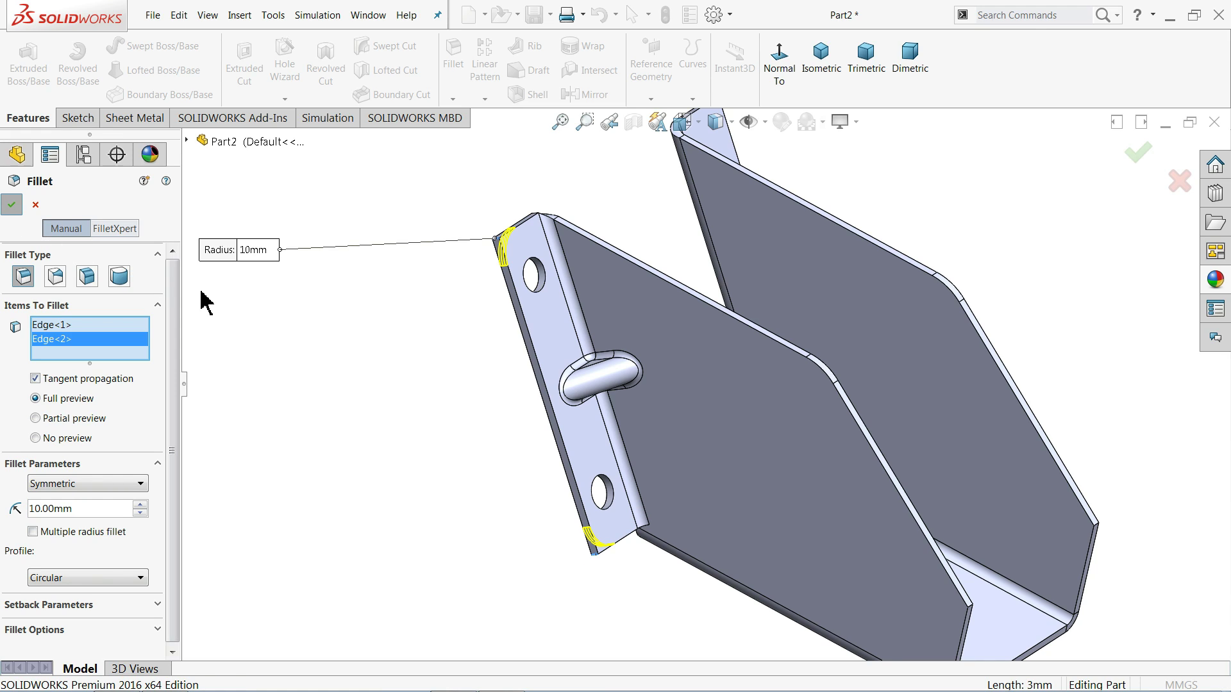
key("Return")
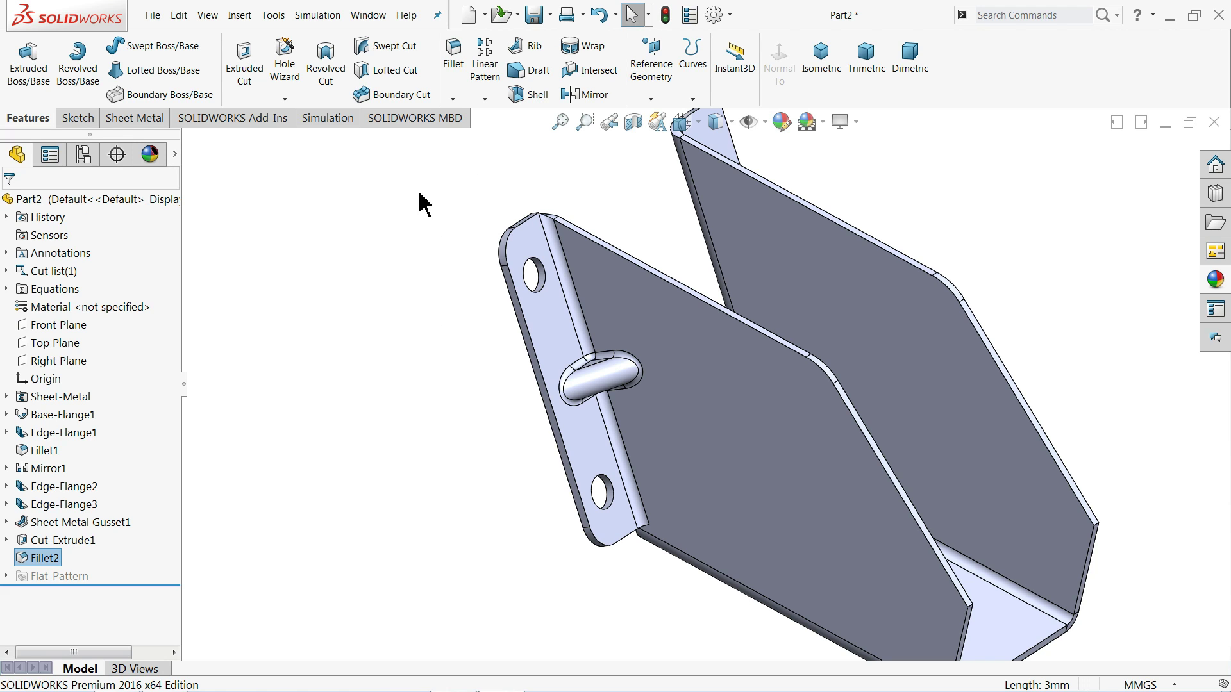
Step: Set up a mirror about the Front Plane with the corner fillet and the hole cut as features
left_click(52, 327)
mouse_move(341, 349)
middle_mouse_down()
mouse_move(260, 318)
mouse_move(321, 344)
mouse_move(307, 346)
middle_mouse_up()
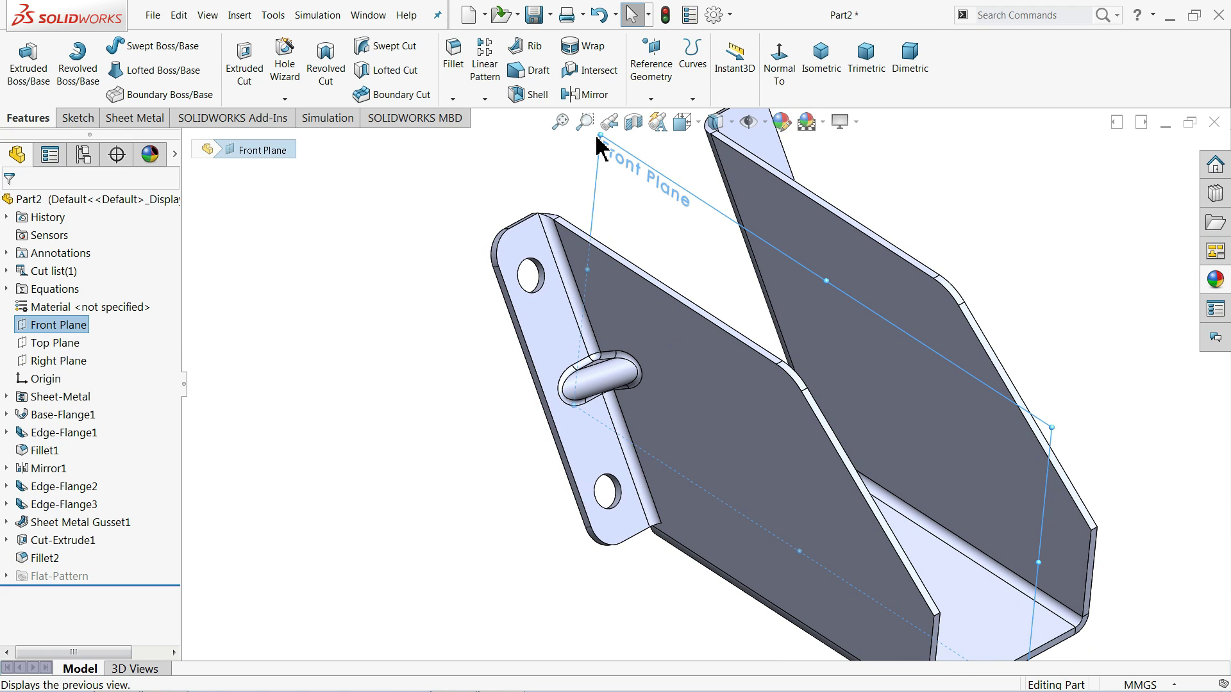
left_click(592, 94)
left_click(188, 140)
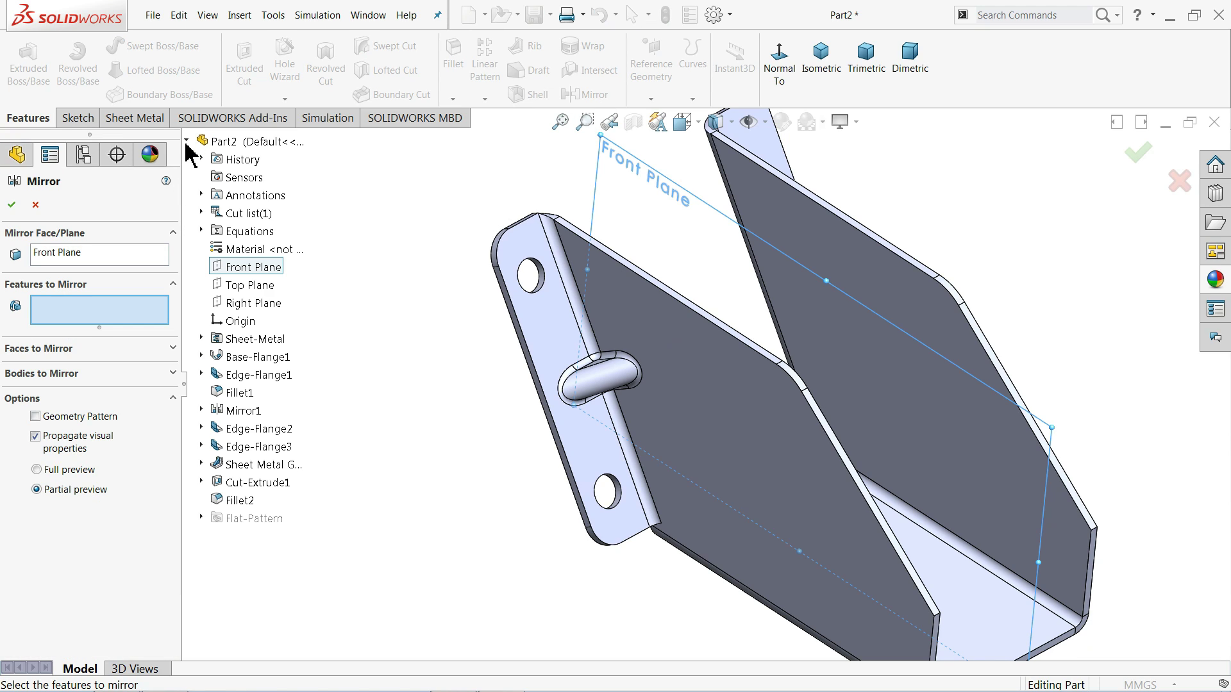
left_click(239, 501)
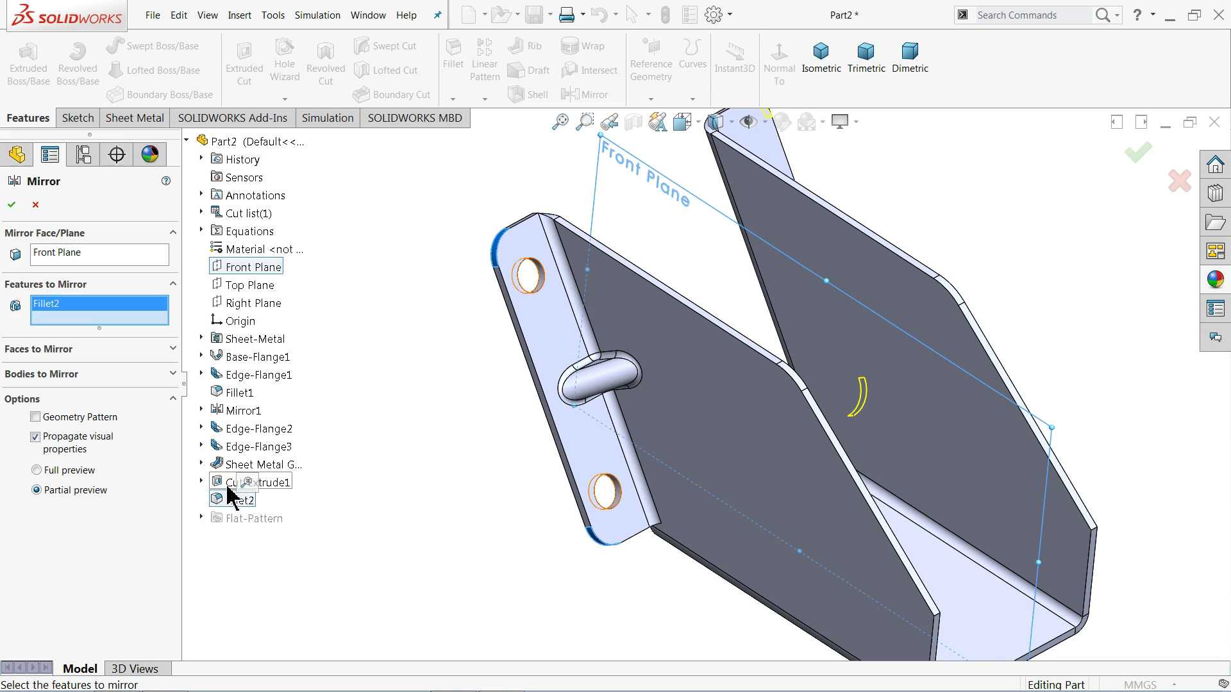
left_click(228, 482)
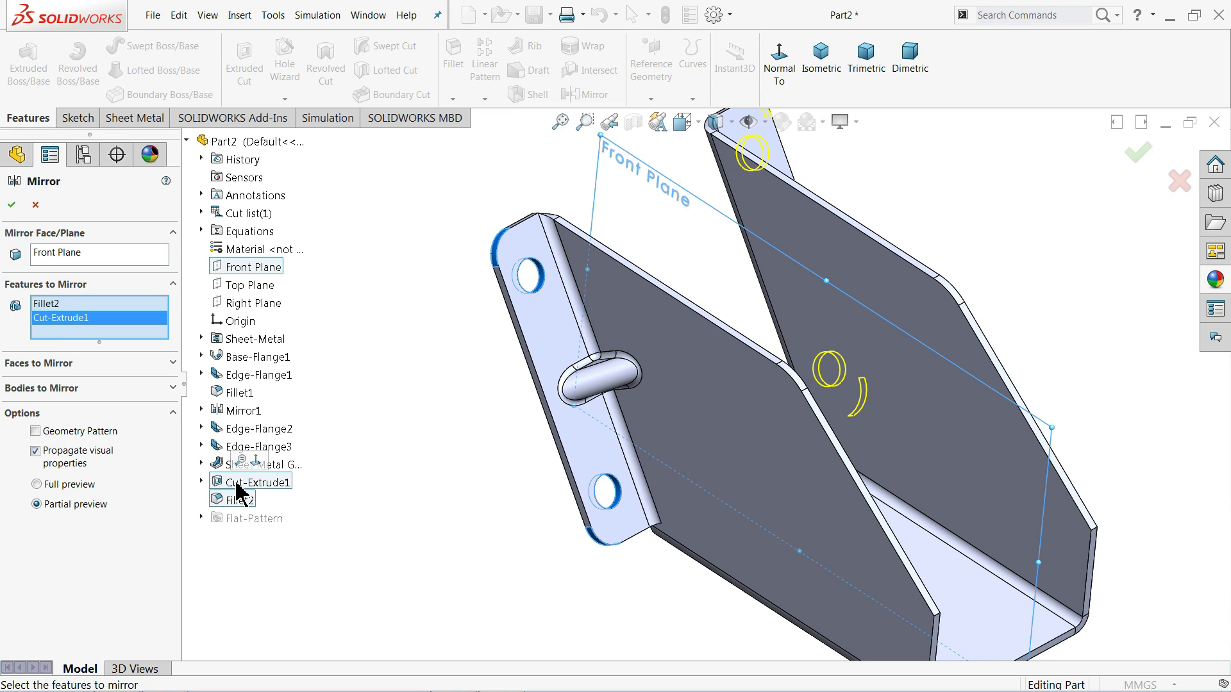
Step: Try to include the sheet metal gusset in the mirror with Geometry Pattern enabled
left_click(300, 473)
middle_click_drag(389, 458, 372, 382)
scroll(865, 257, "down", 3)
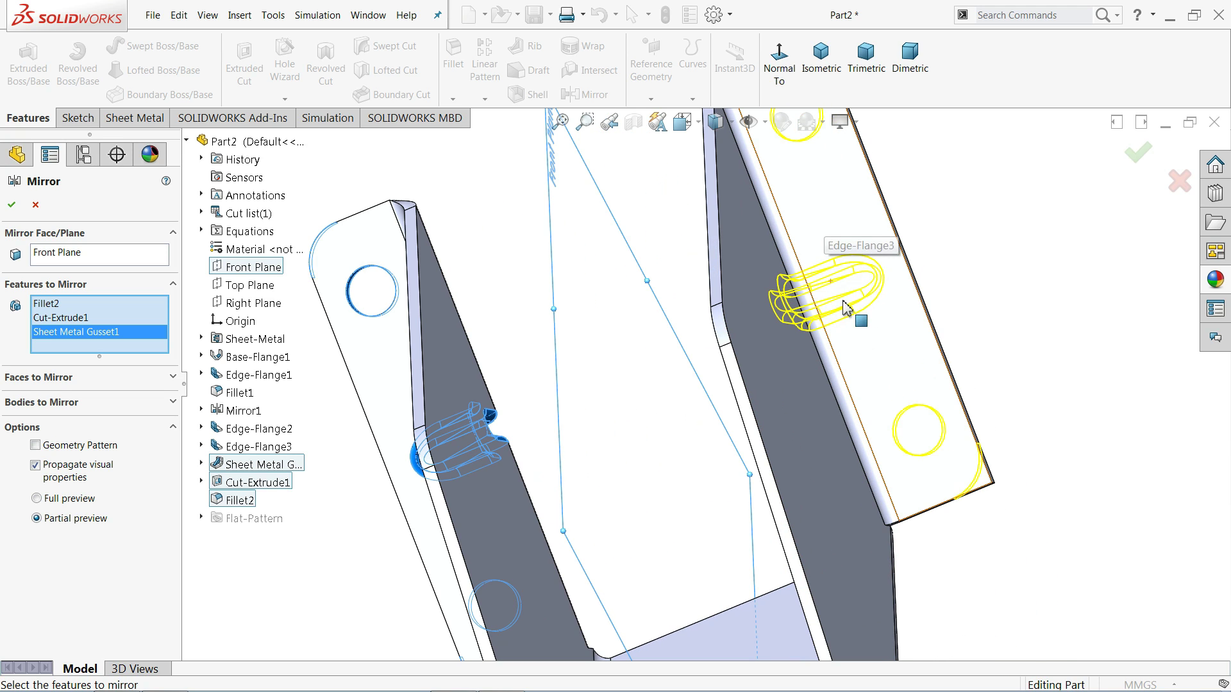
left_click(14, 206)
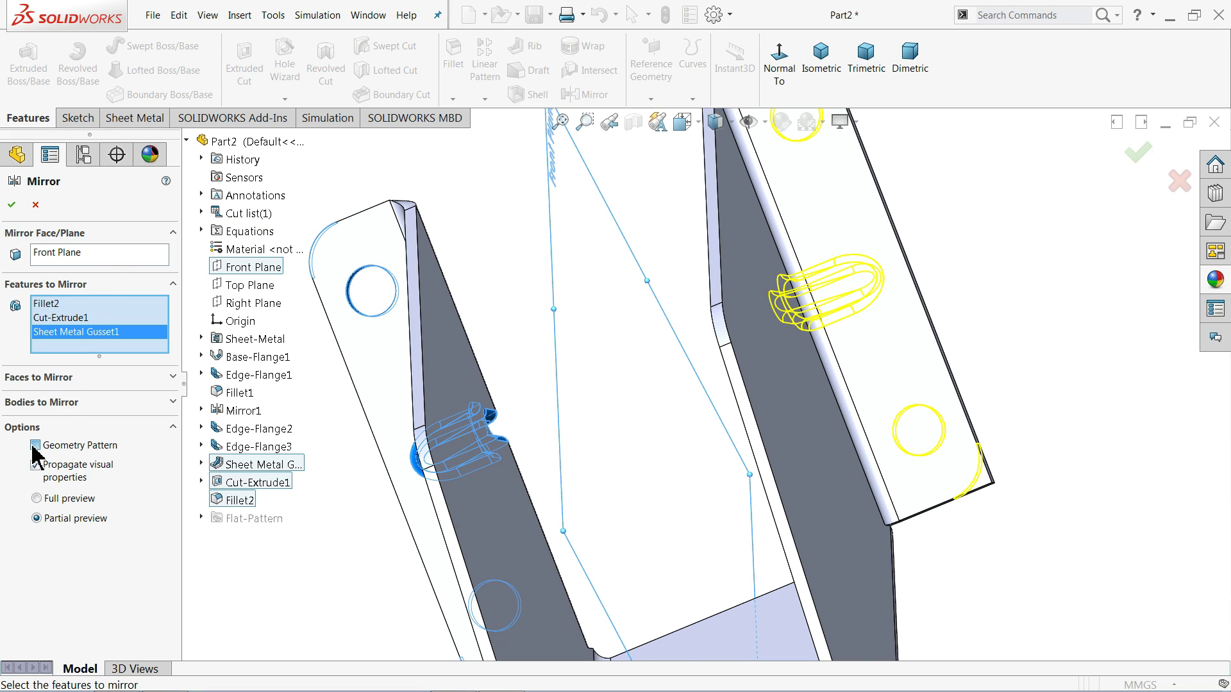
left_click(14, 206)
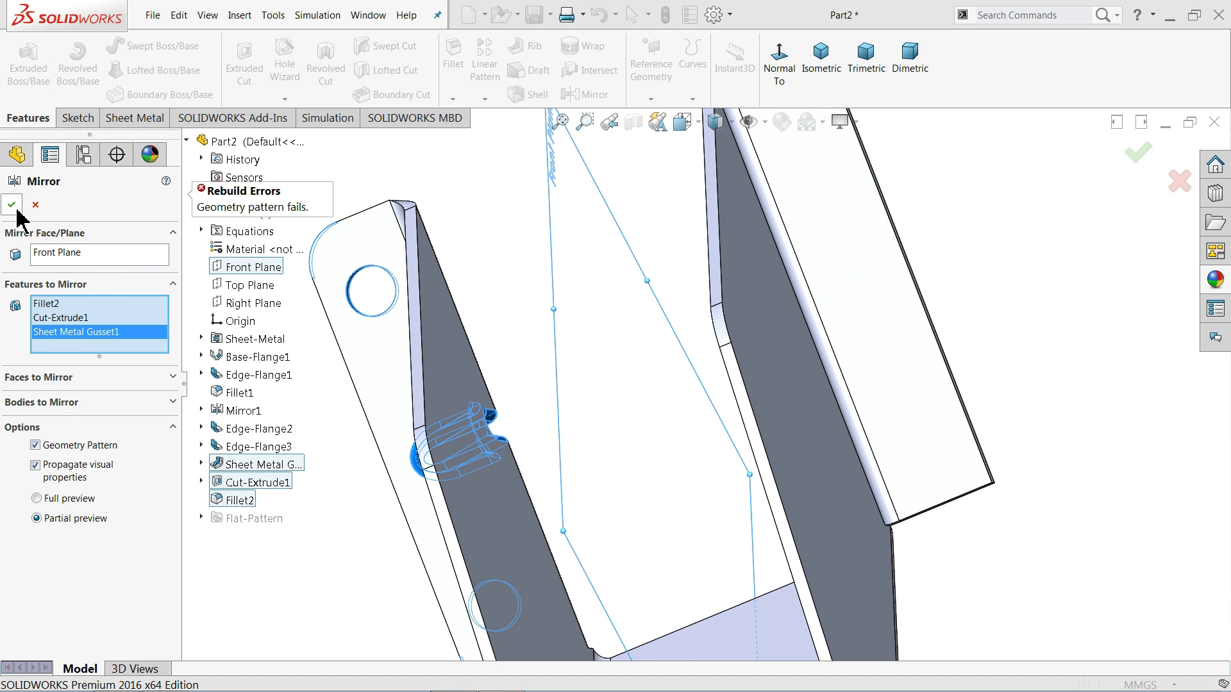
Step: Remove the gusset from the features to mirror and complete the mirror of the fillet and hole cut
key("z")
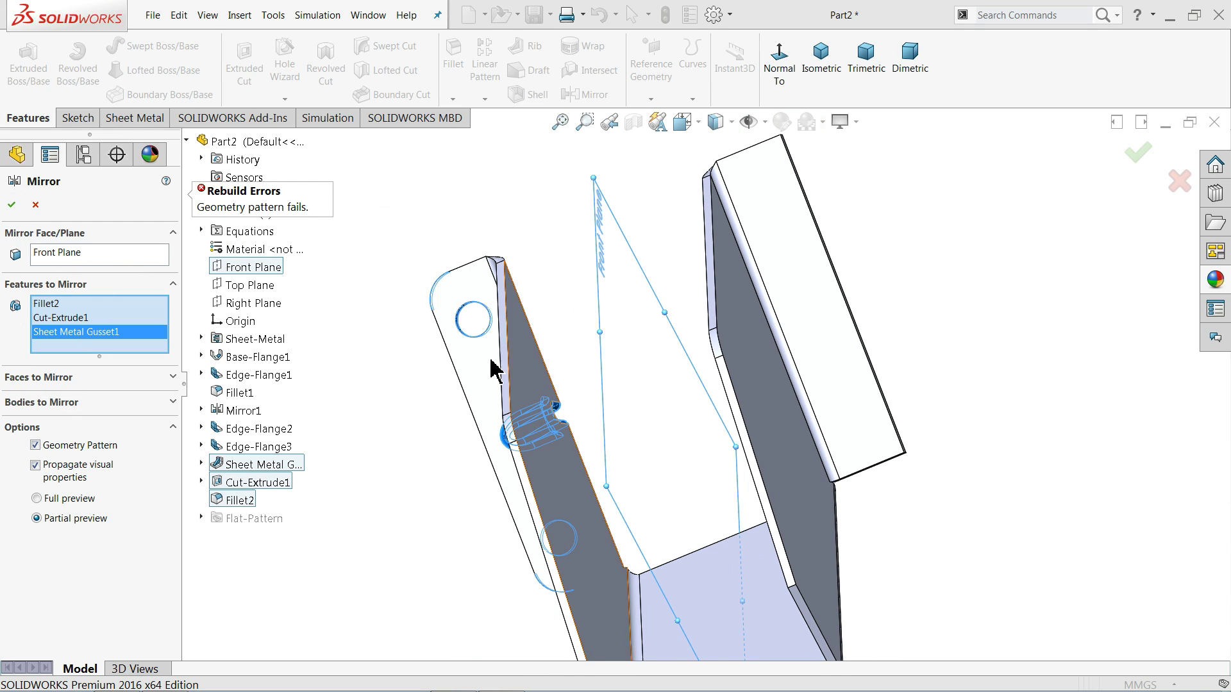
right_click(76, 339)
left_click(113, 360)
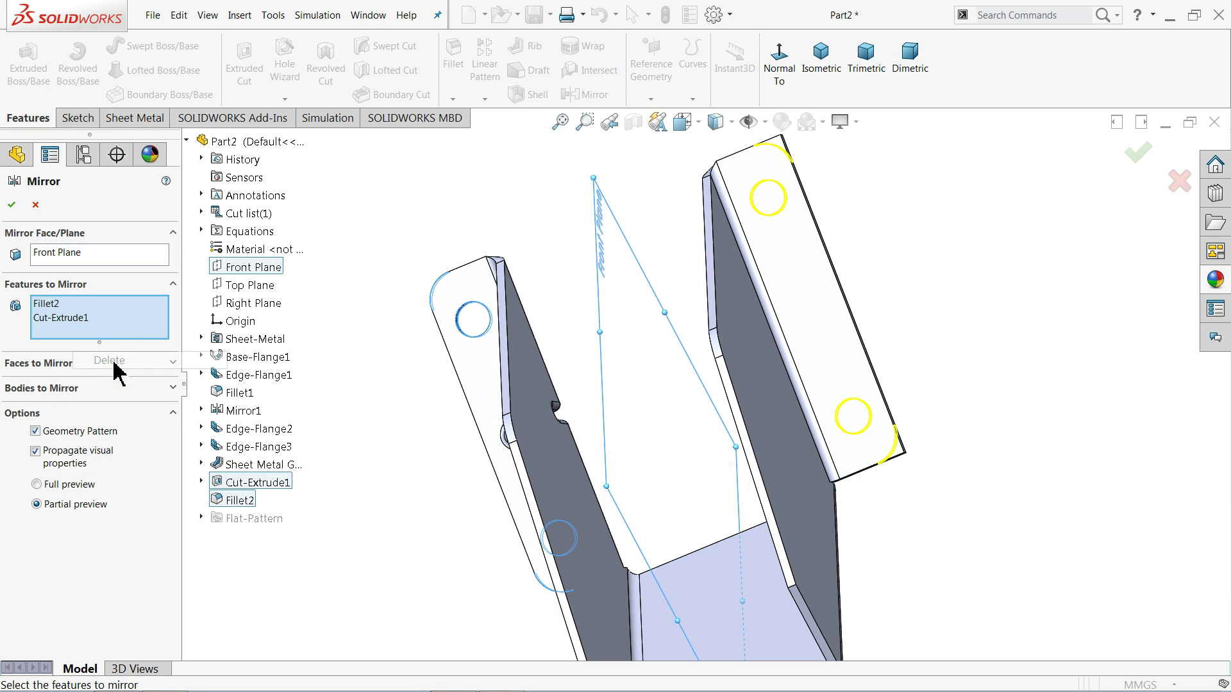
left_click(11, 205)
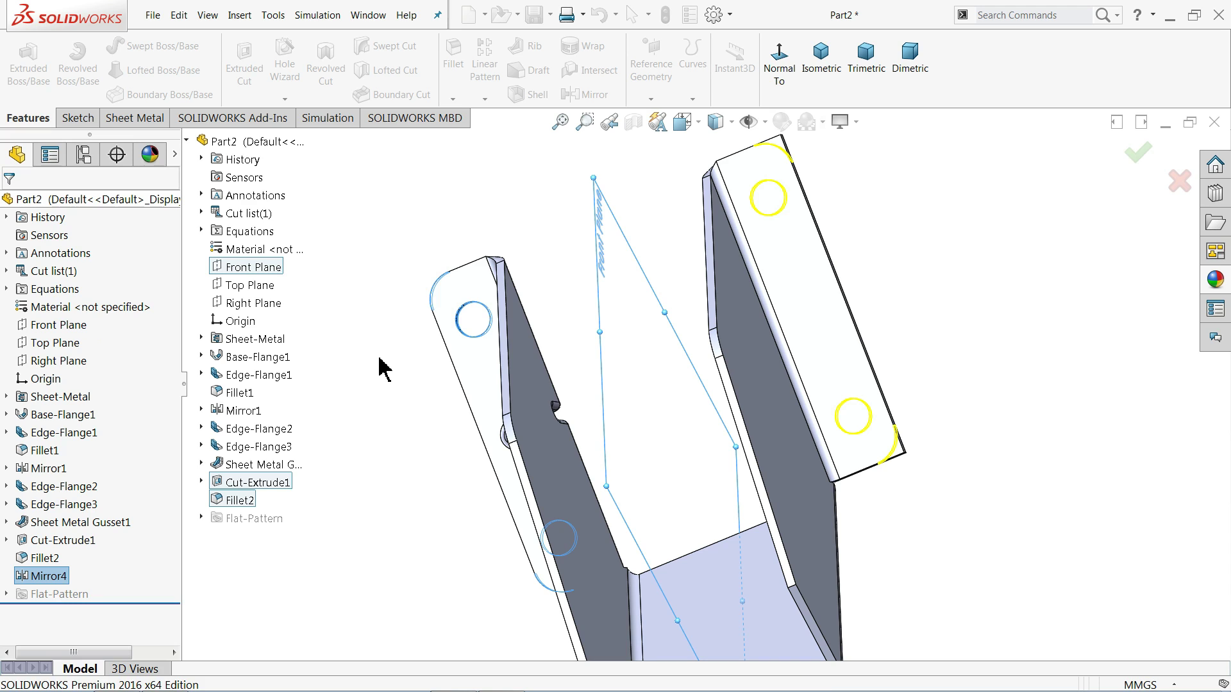
Step: Add a sheet metal gusset across the bend of the opposite side flange with 60 mm offset, 13 mm indent depth, 10 mm width and 3 mm thickness
middle_click_drag(384, 366, 346, 359)
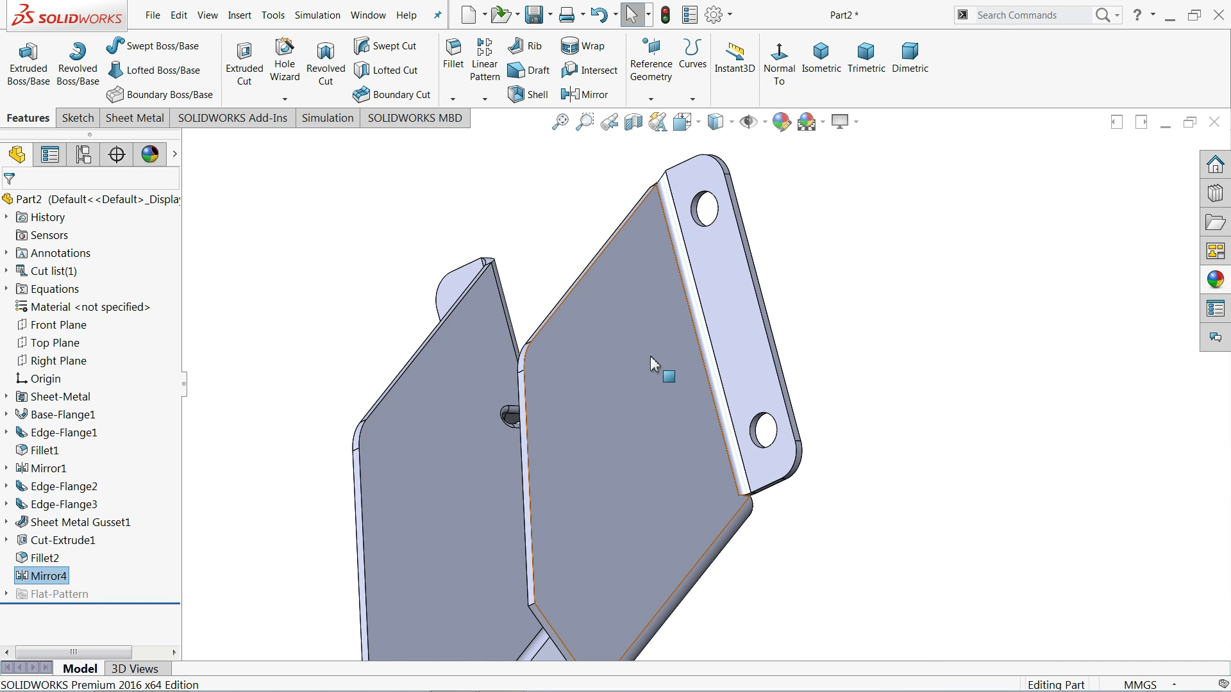
scroll(653, 363, "down", 5)
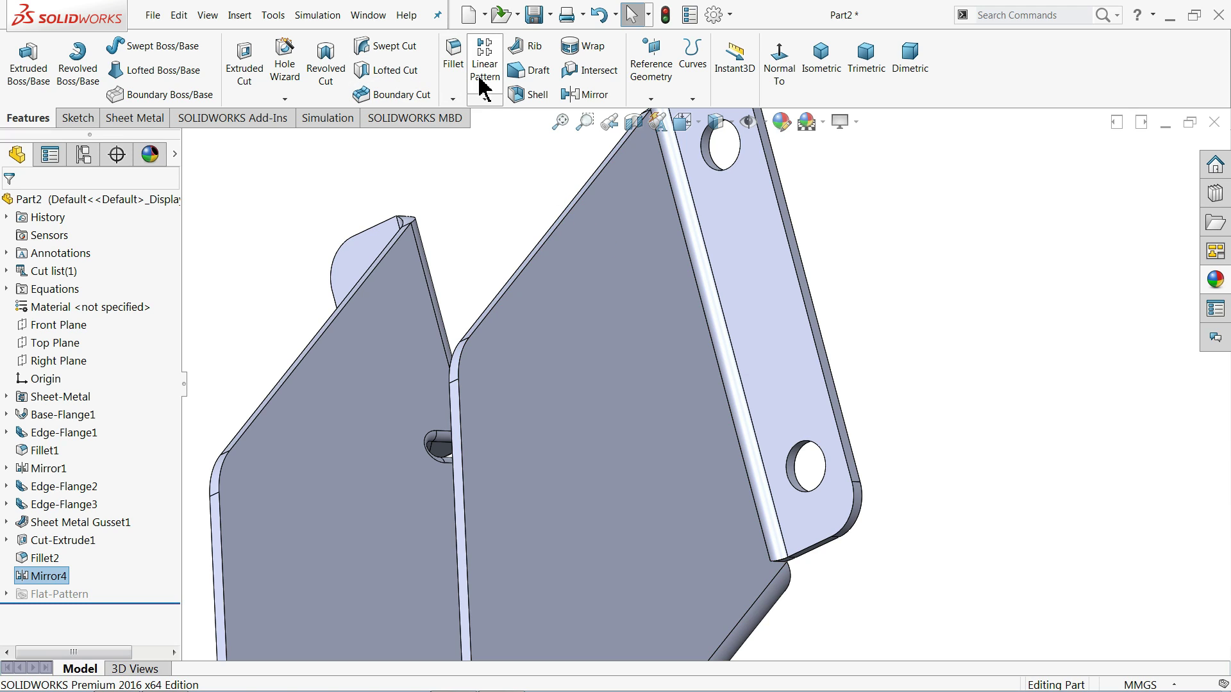
left_click(155, 119)
left_click(448, 73)
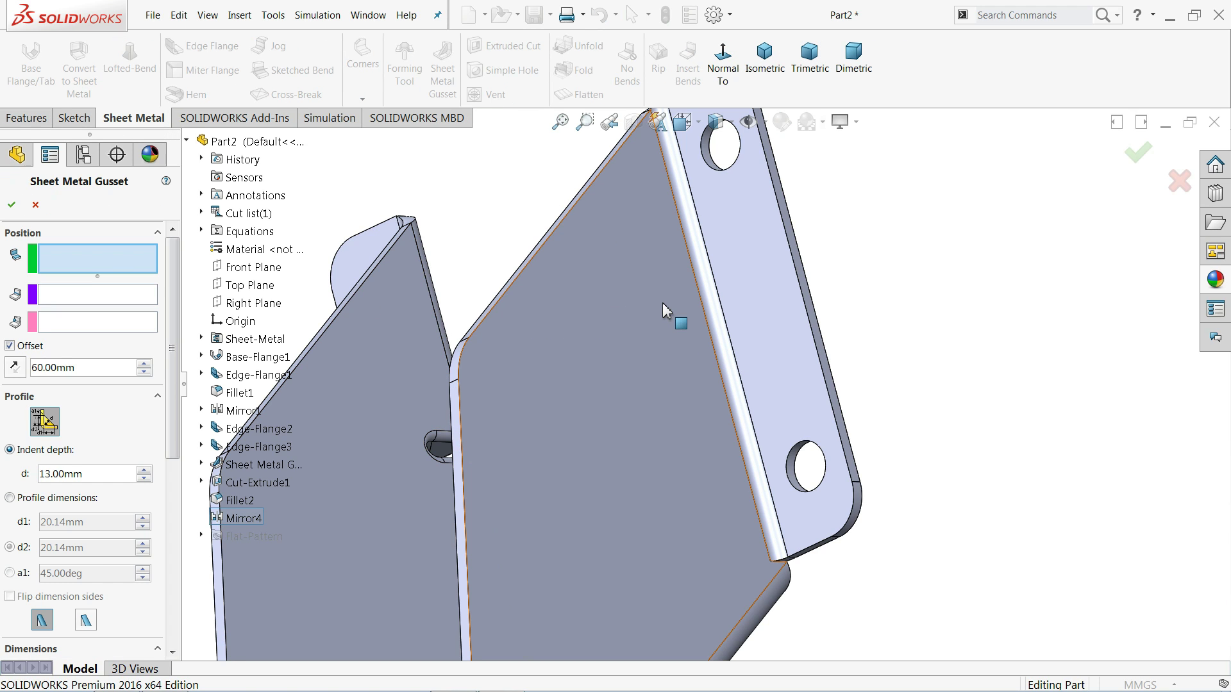
left_click(664, 311)
left_click(757, 283)
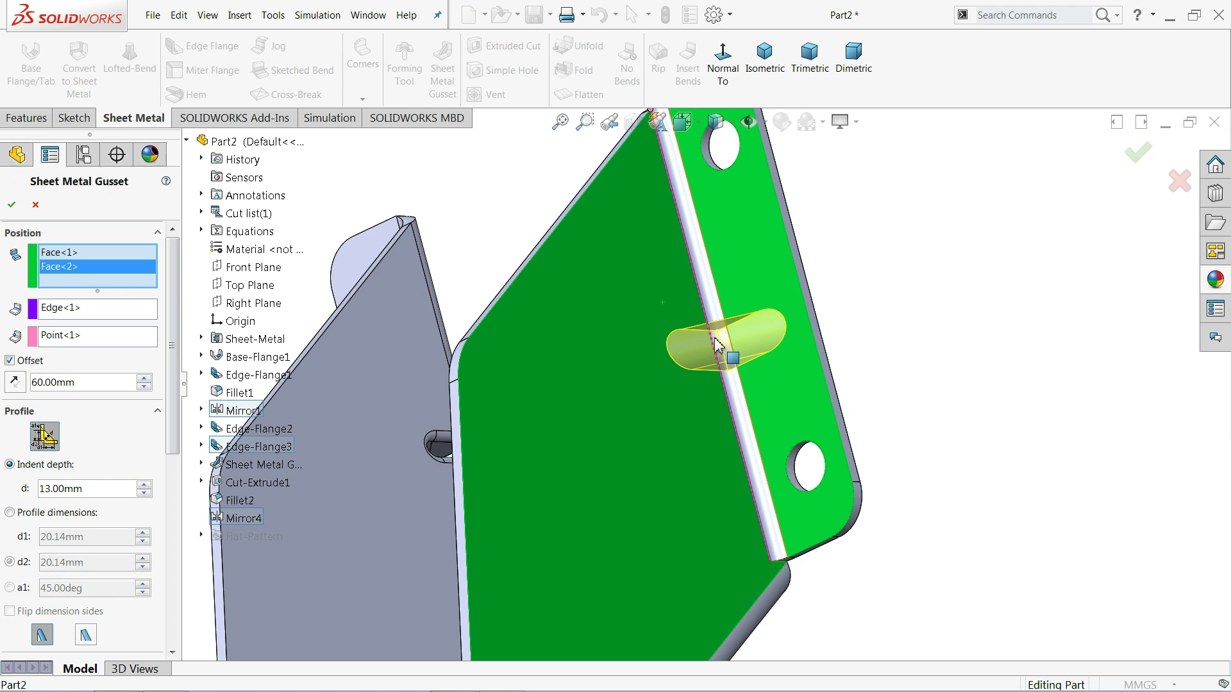
mouse_move(173, 311)
left_mouse_down()
mouse_move(173, 394)
mouse_move(173, 310)
left_mouse_up()
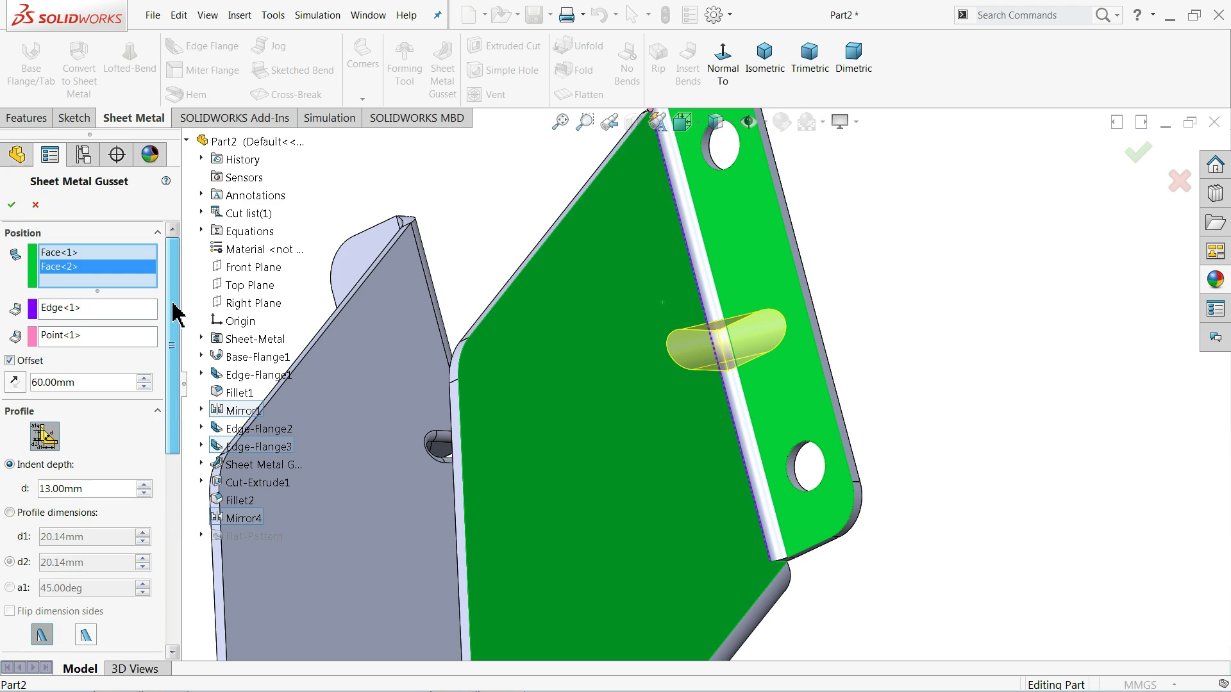
middle_click_drag(631, 381, 356, 404)
left_click_drag(173, 398, 171, 499)
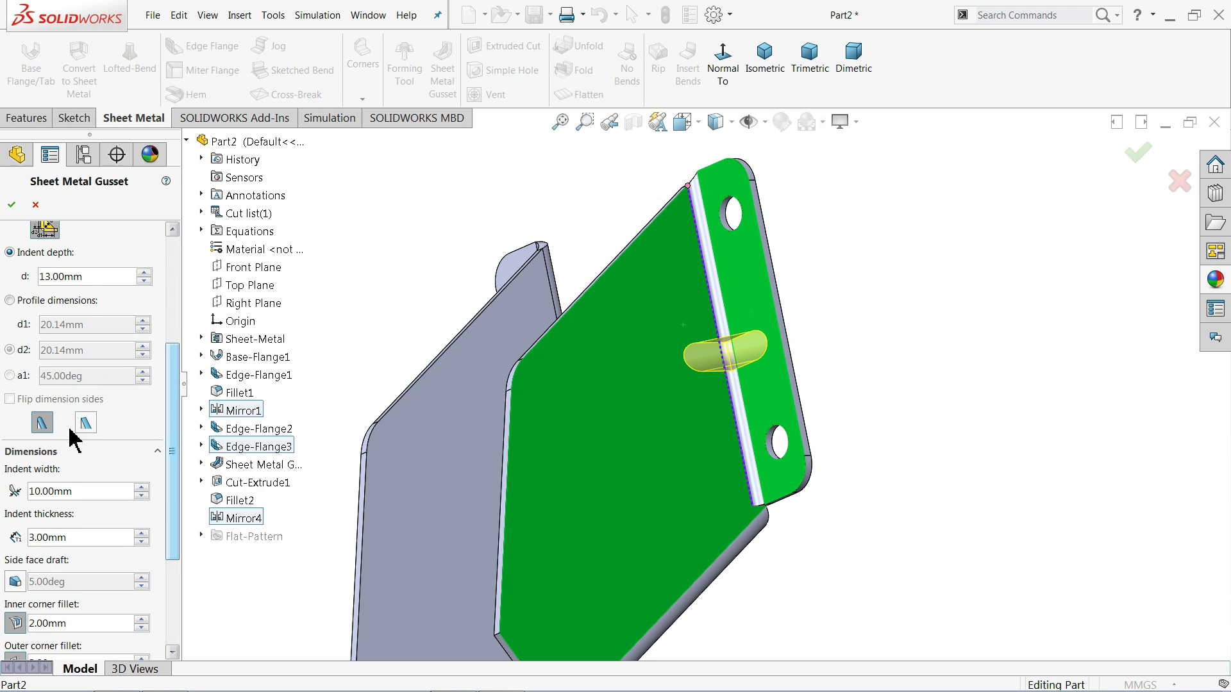
scroll(173, 511, "down", 3)
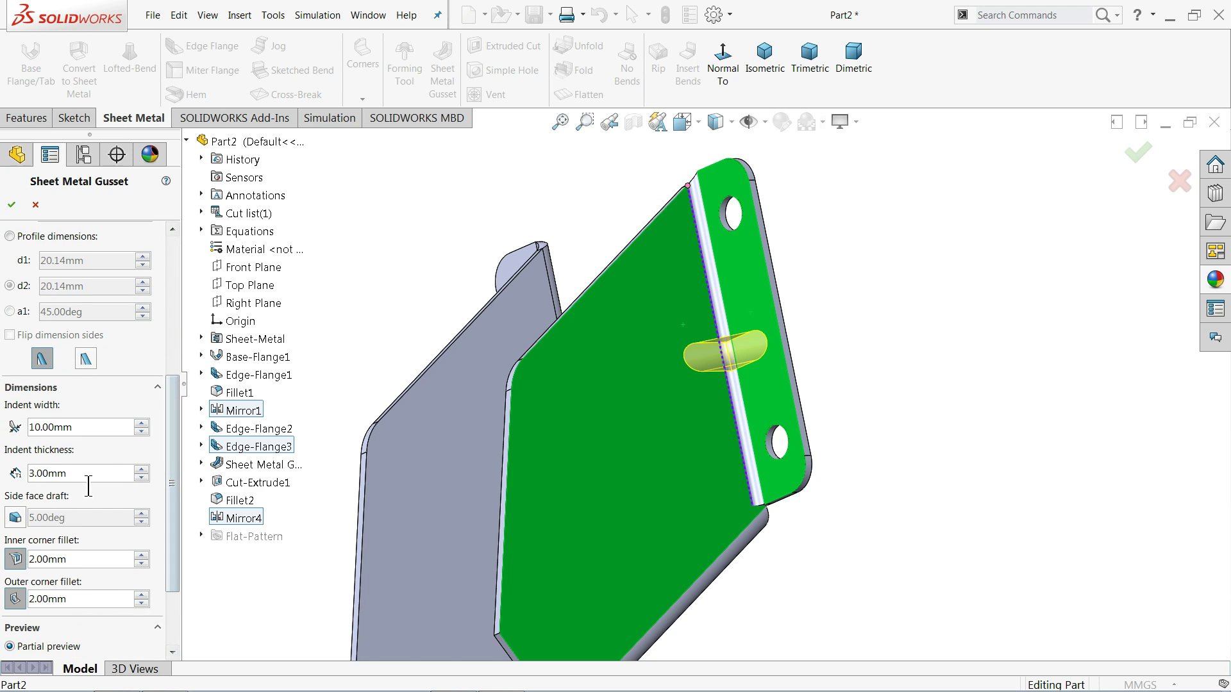
left_click(11, 204)
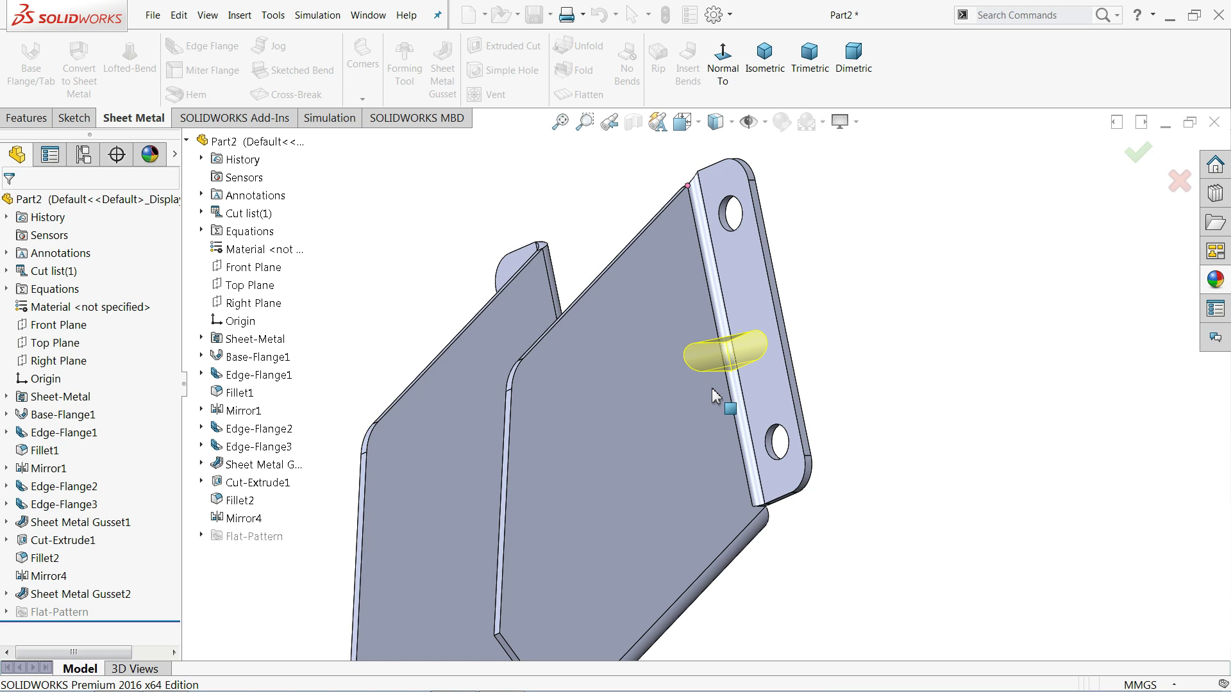
Step: Turn on RealView Graphics for the bracket display
scroll(721, 398, "down", 3)
middle_click_drag(721, 398, 824, 348)
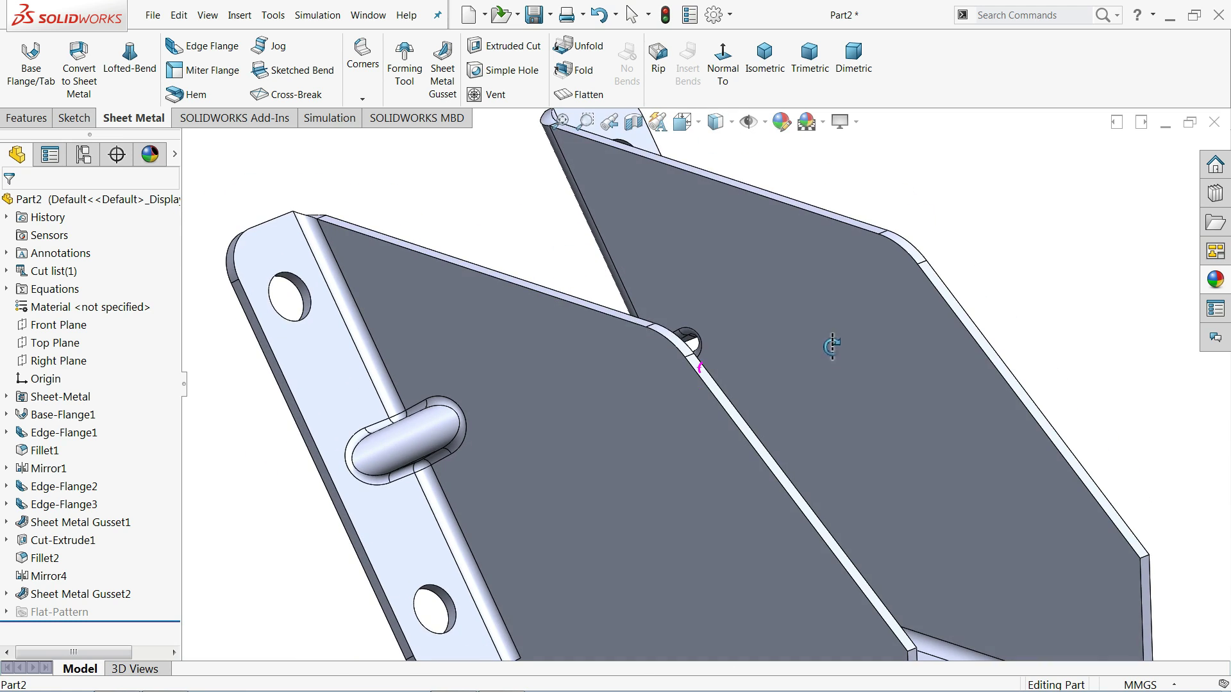
scroll(782, 357, "up", 5)
scroll(795, 442, "down", 5)
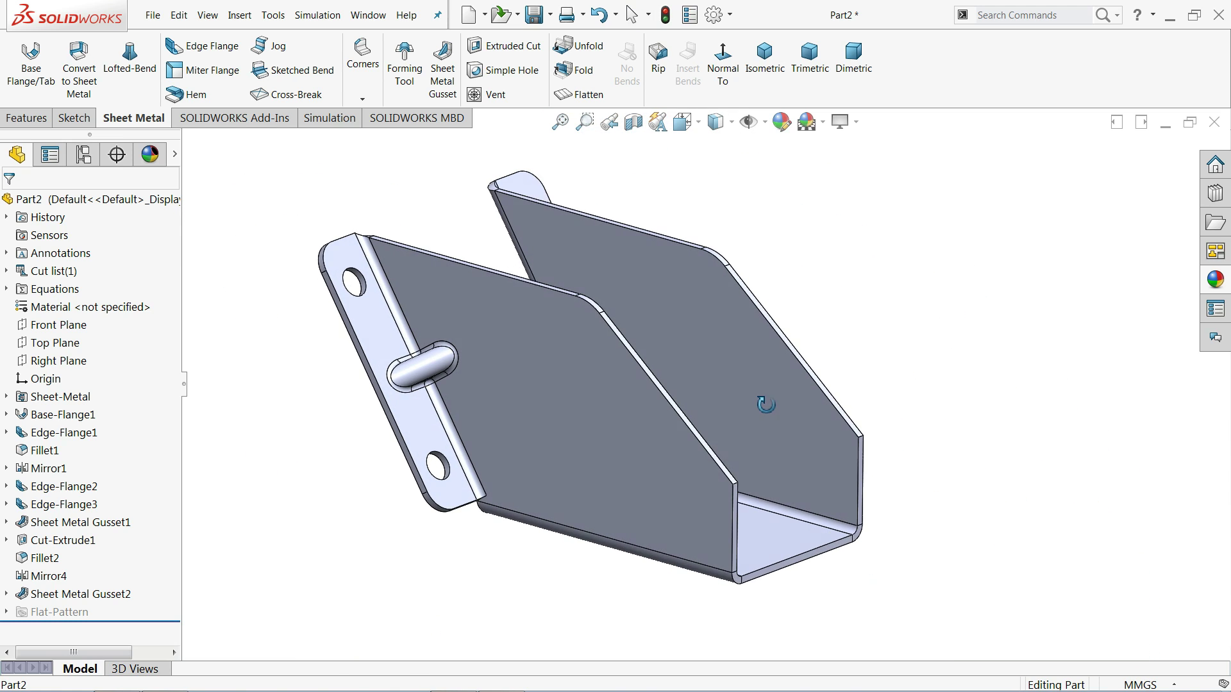
scroll(769, 416, "up", 1)
left_click(856, 122)
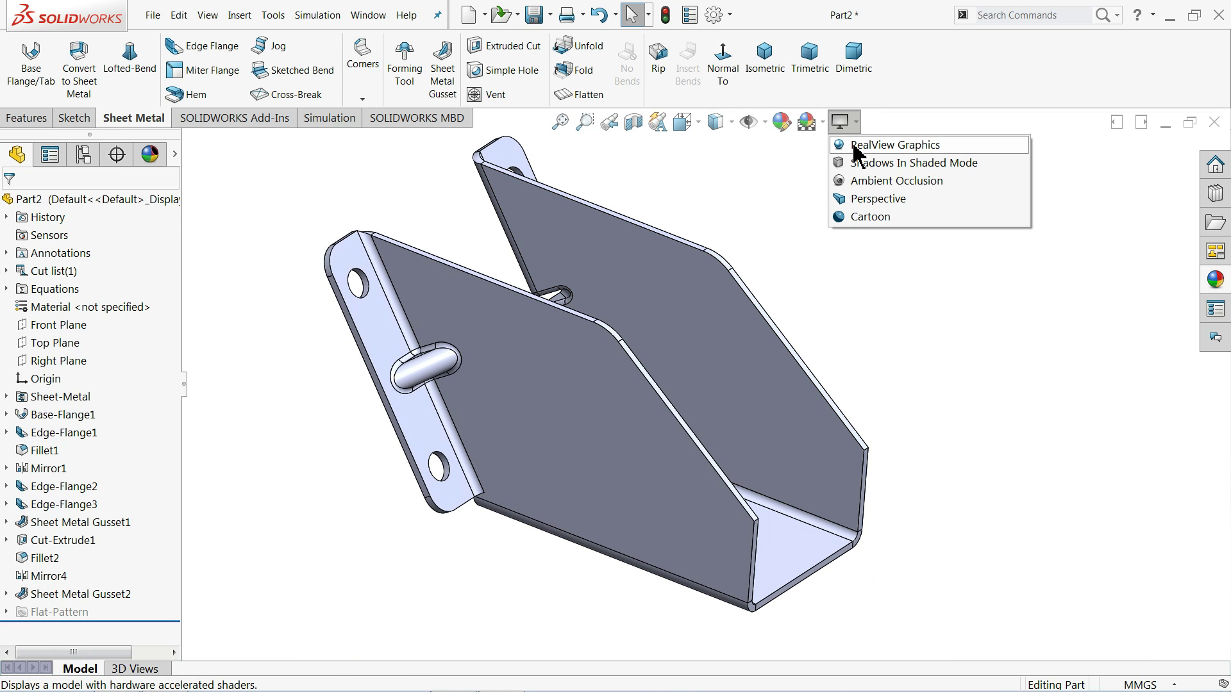
left_click(856, 146)
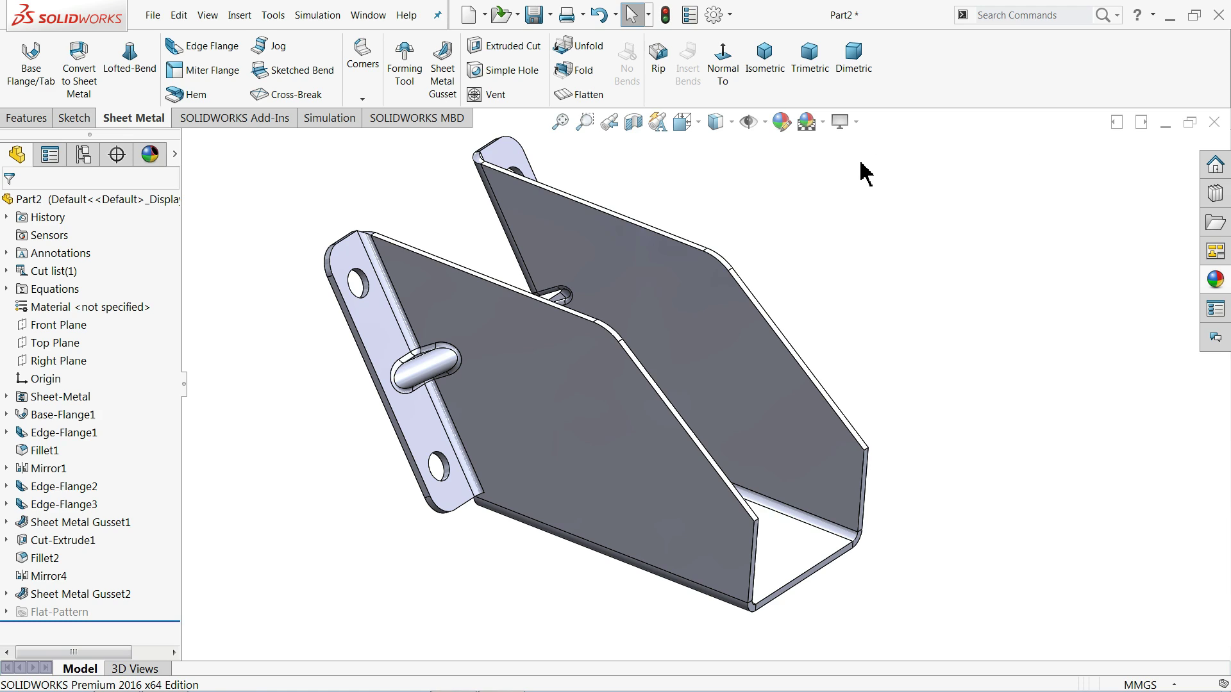
Step: Try the polished steel and brushed steel appearances on the bracket, and finish with one from the Nickel metal appearances
left_click(1215, 280)
left_click(1065, 170)
double_click(1116, 205)
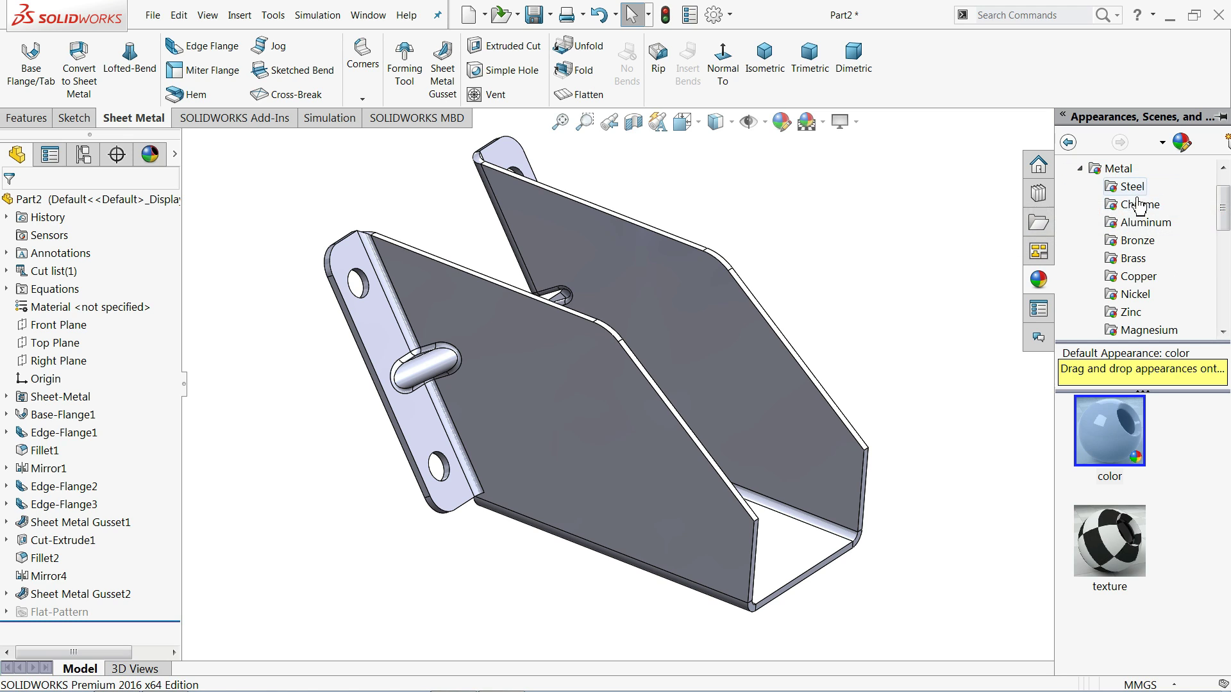
left_click(1134, 188)
double_click(1133, 434)
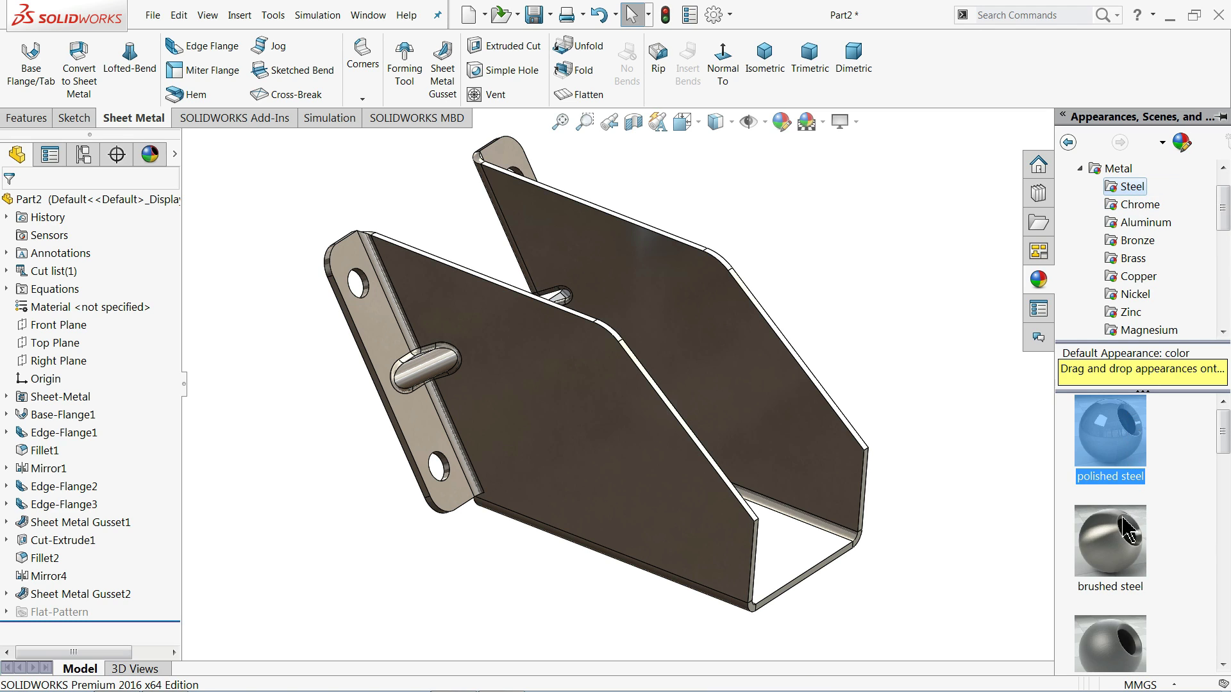
double_click(1127, 530)
left_click(1134, 294)
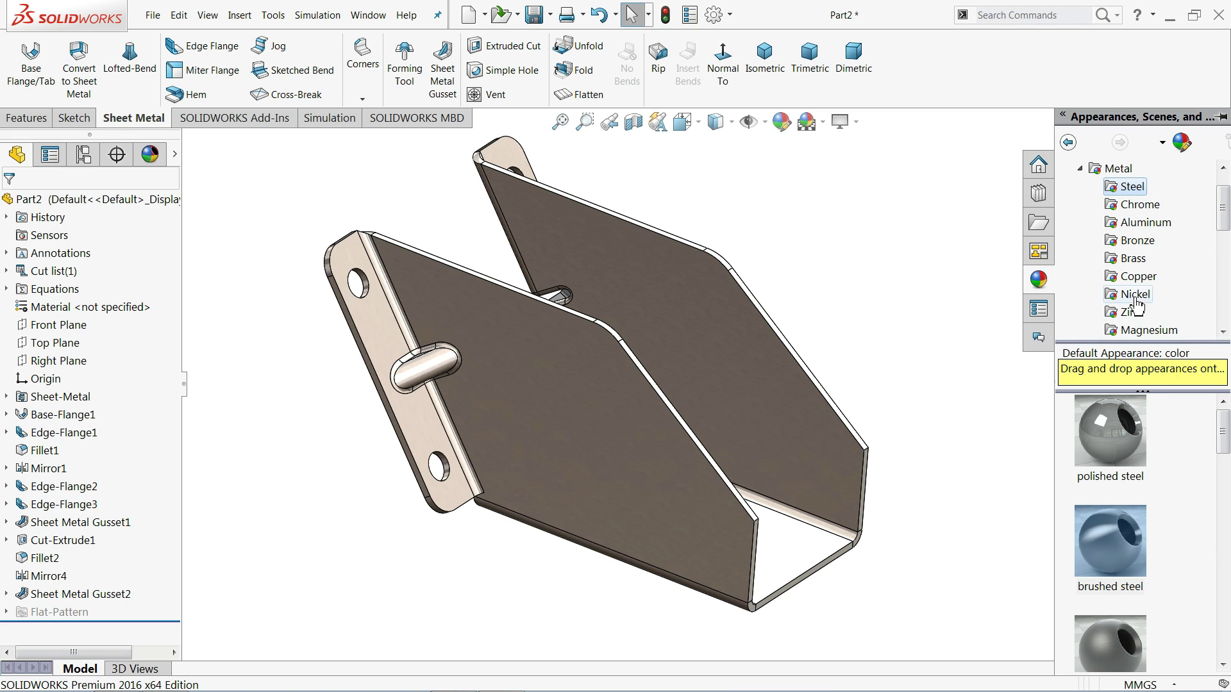
double_click(1103, 553)
middle_click_drag(936, 384, 907, 360)
middle_click_drag(660, 426, 687, 377)
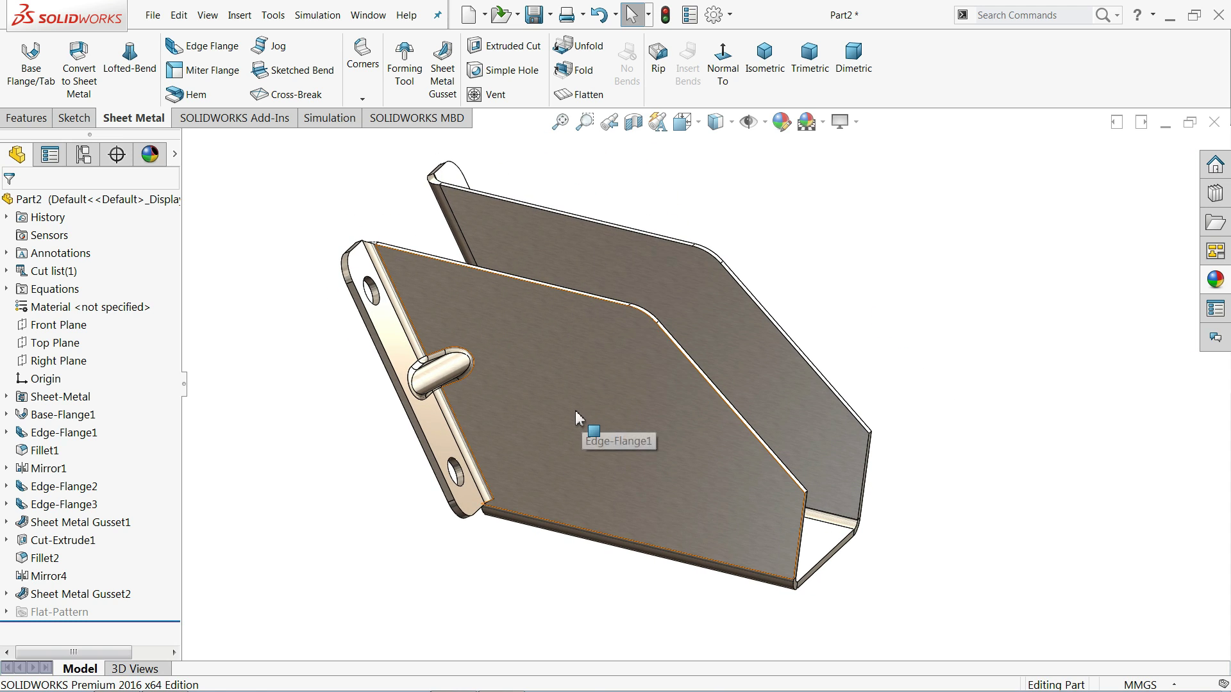
Step: Sketch a horizontal straight slot on the base flange's inner face, about 19 mm between centres and 12.5 mm wide
middle_click_drag(583, 330, 626, 398)
left_click(628, 395)
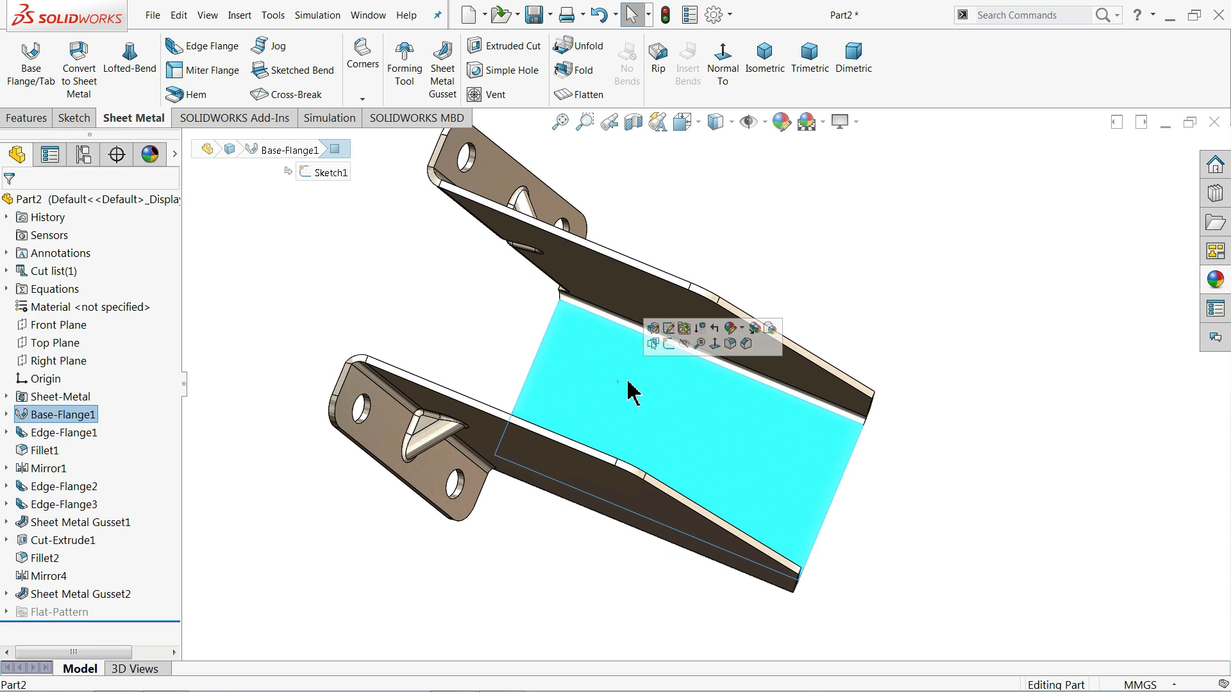
left_click(670, 344)
left_click(709, 61)
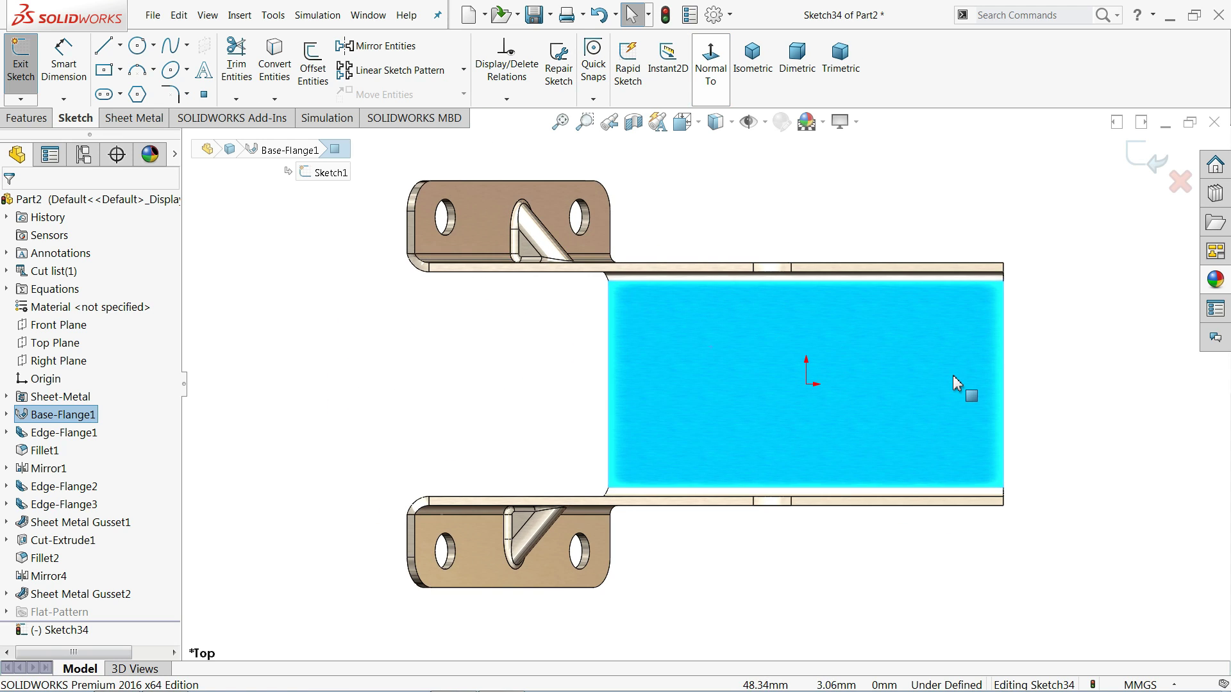
scroll(962, 385, "down", 3)
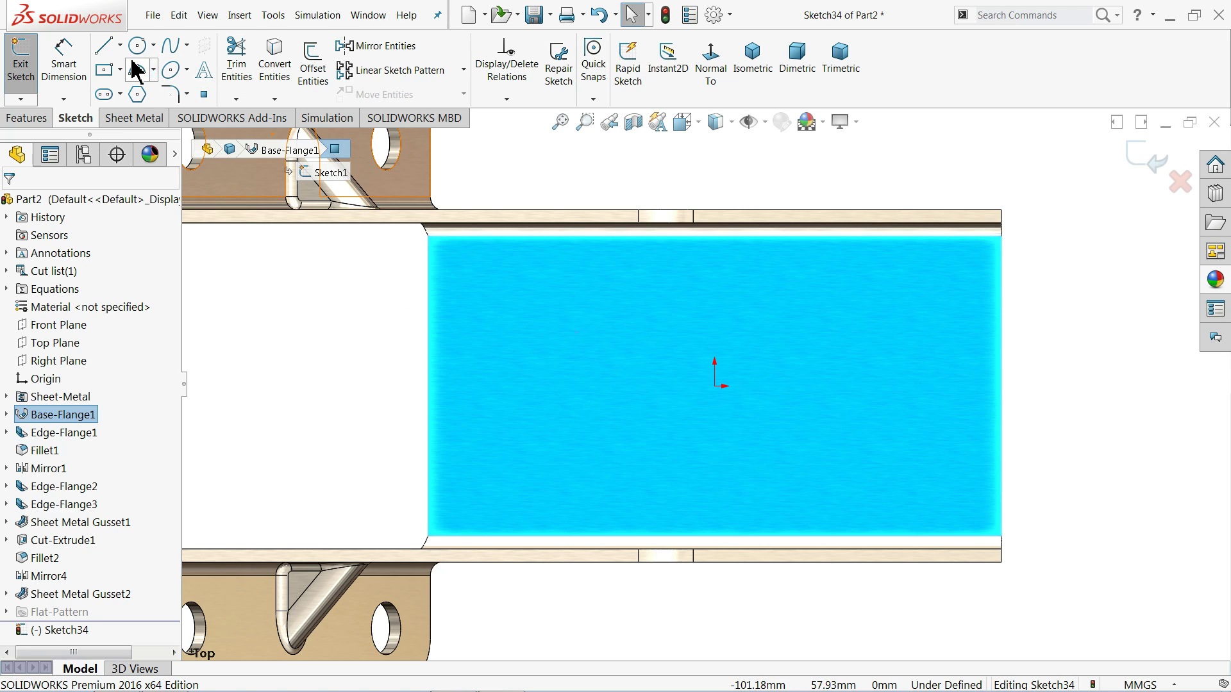
left_click(120, 95)
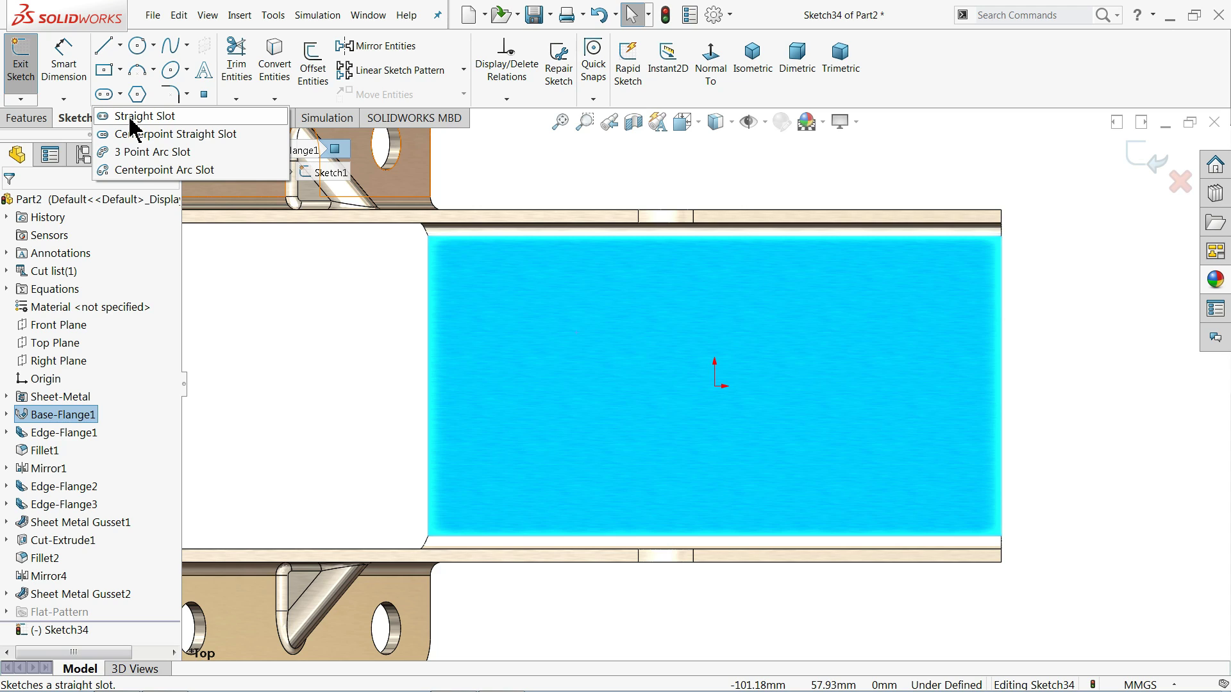
left_click(130, 118)
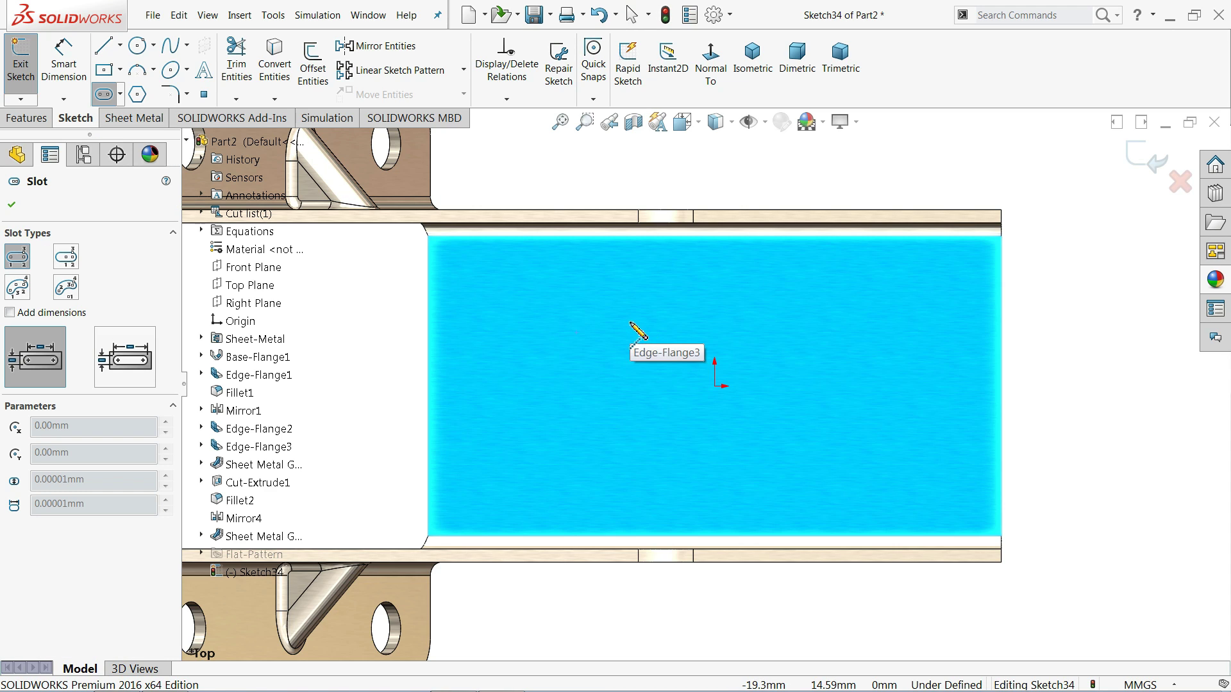
left_click(628, 322)
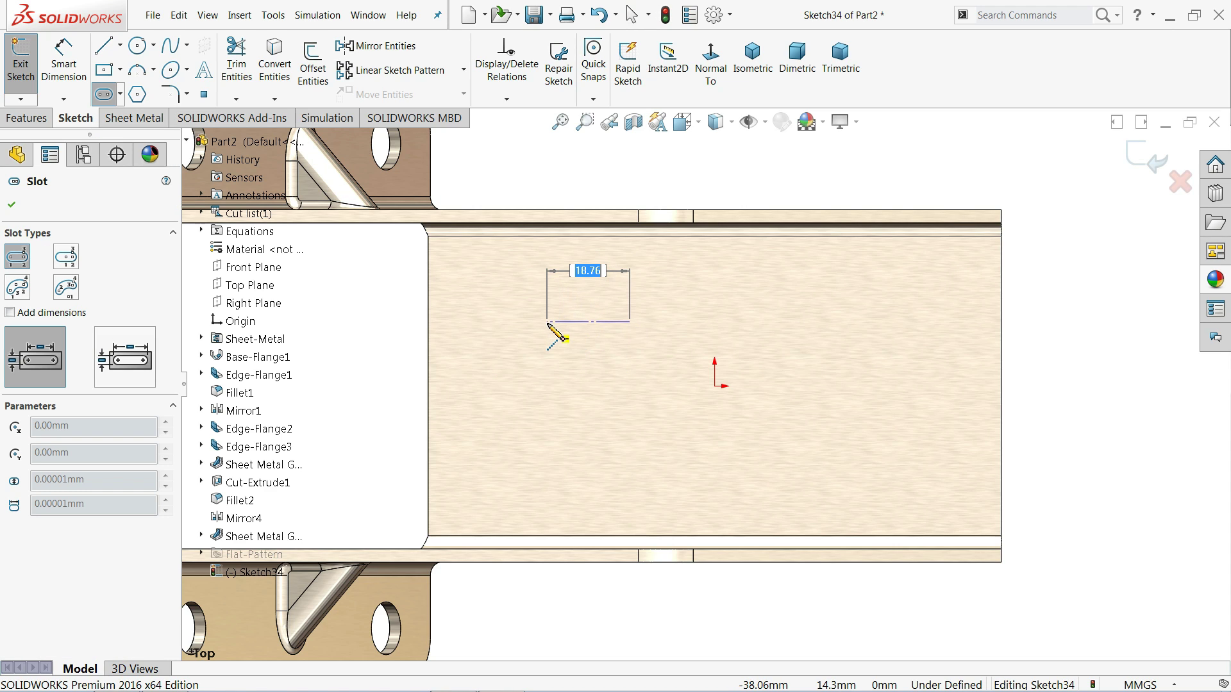
left_click(547, 322)
left_click(549, 294)
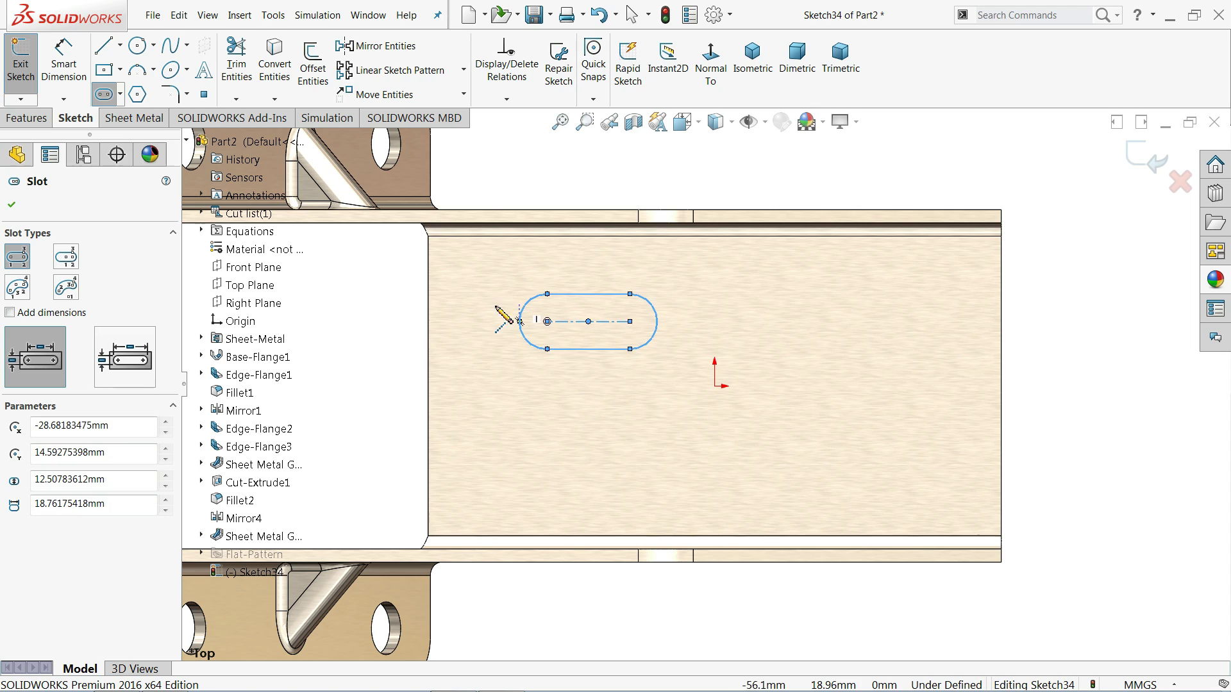
Step: Dimension the slot with a 12 mm centre-to-centre length and a 5 mm end radius
left_click(54, 90)
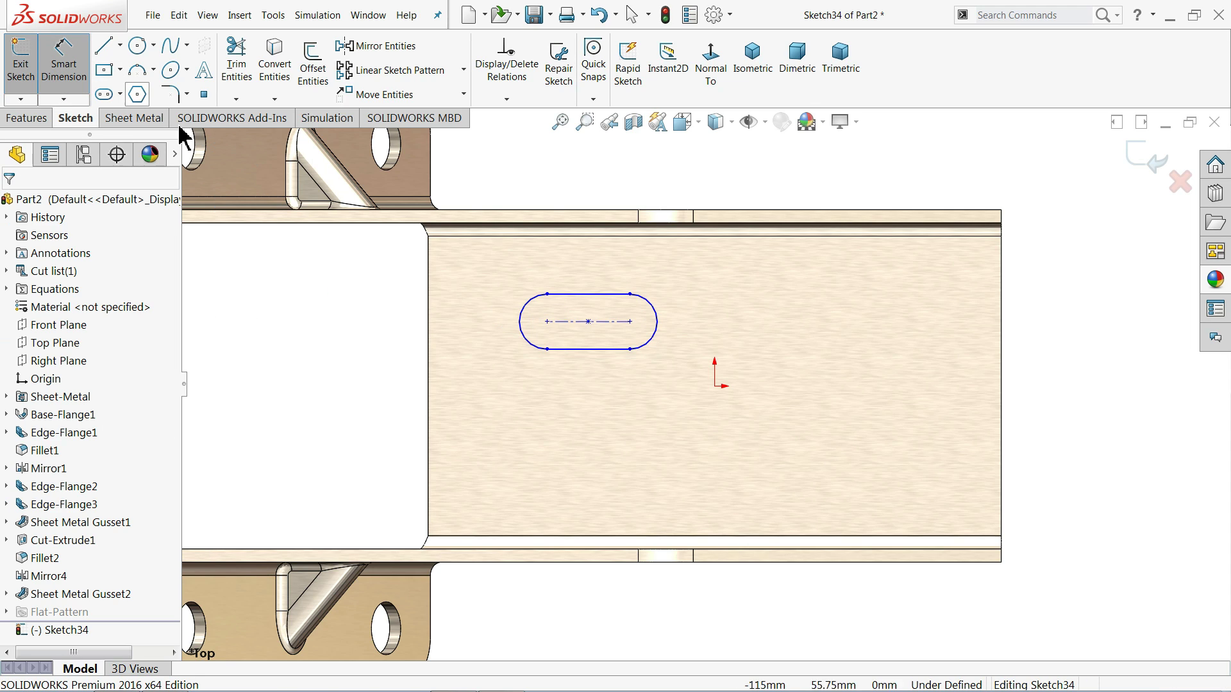
left_click(573, 322)
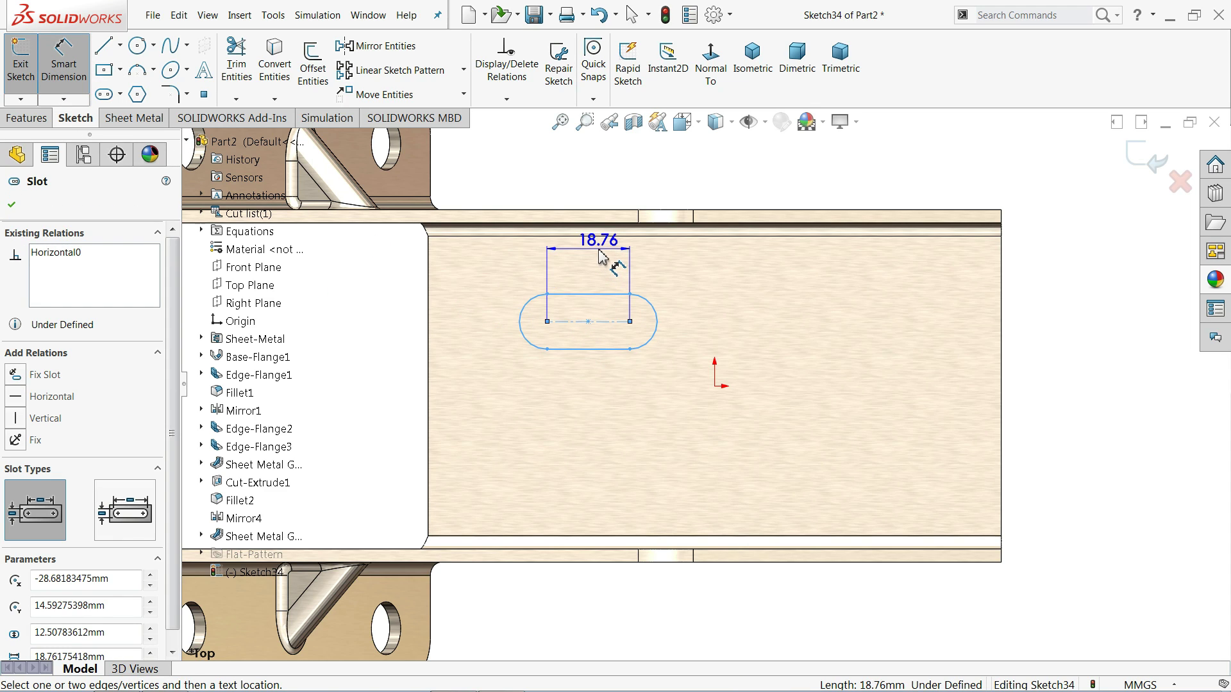
left_click(601, 274)
type("12")
key("Return")
left_click(627, 311)
left_click(663, 296)
type("5.00mm")
key("Return")
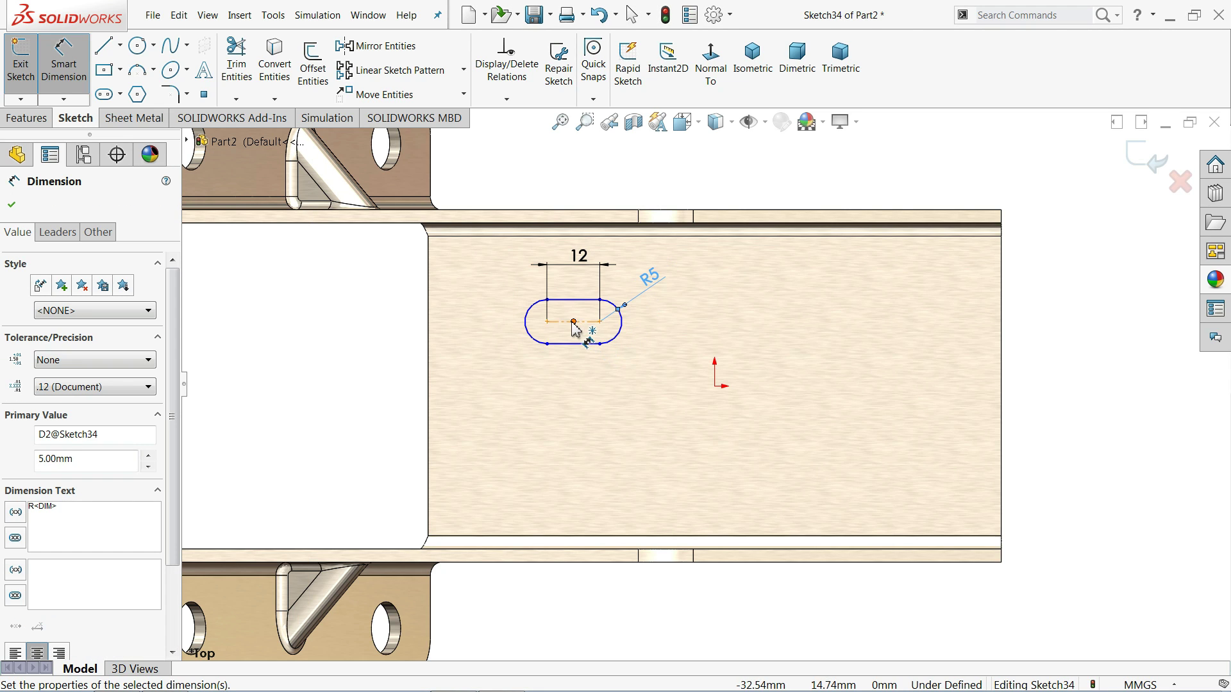
Step: Locate the slot's centre 15 mm vertically from the origin and 30 mm from the base's end edge near the side flanges
left_click(574, 328)
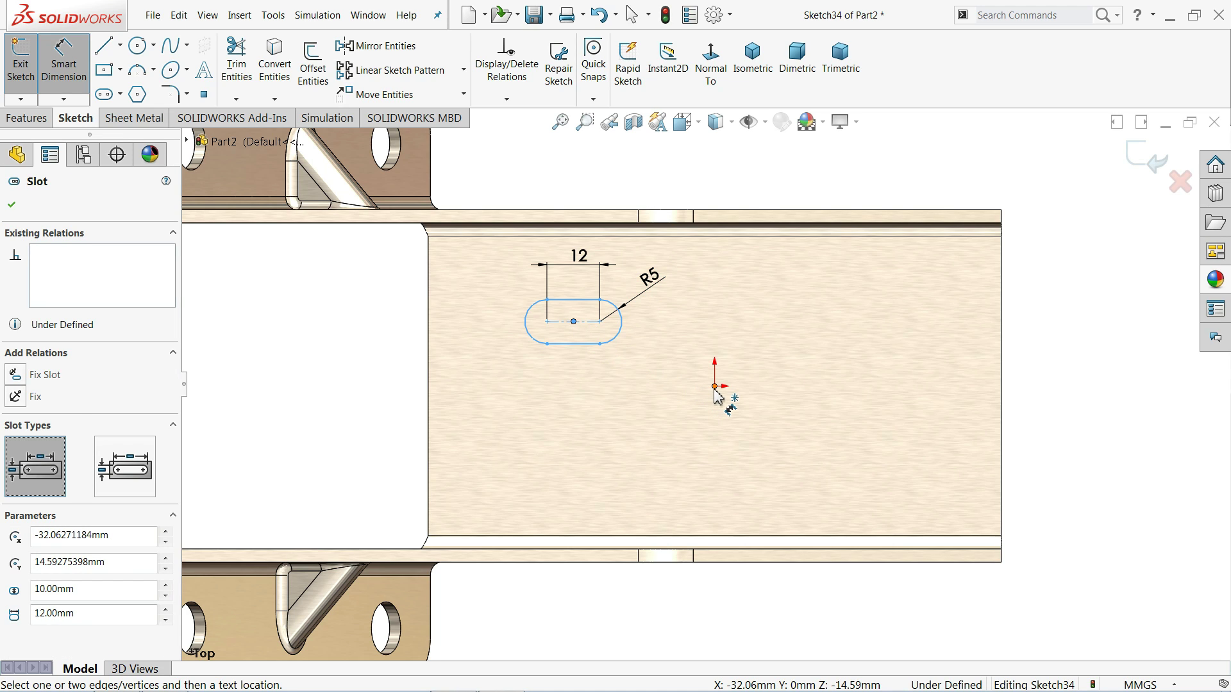
left_click(714, 386)
left_click(411, 351)
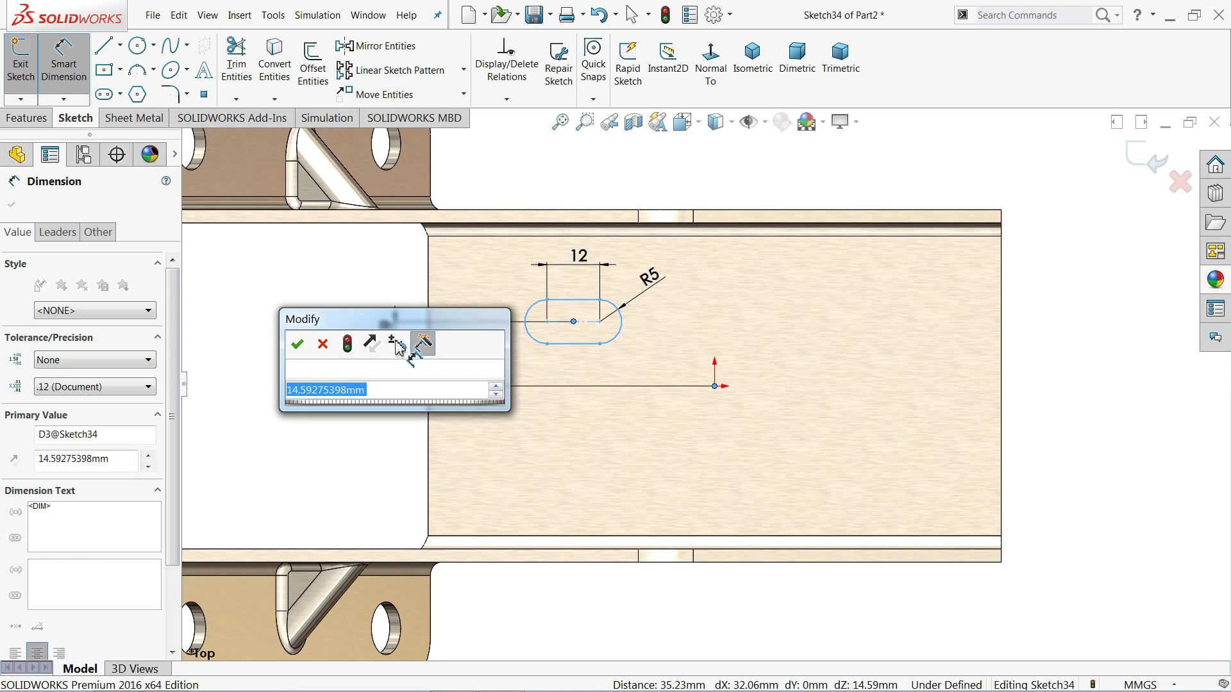
type("15")
key("Return")
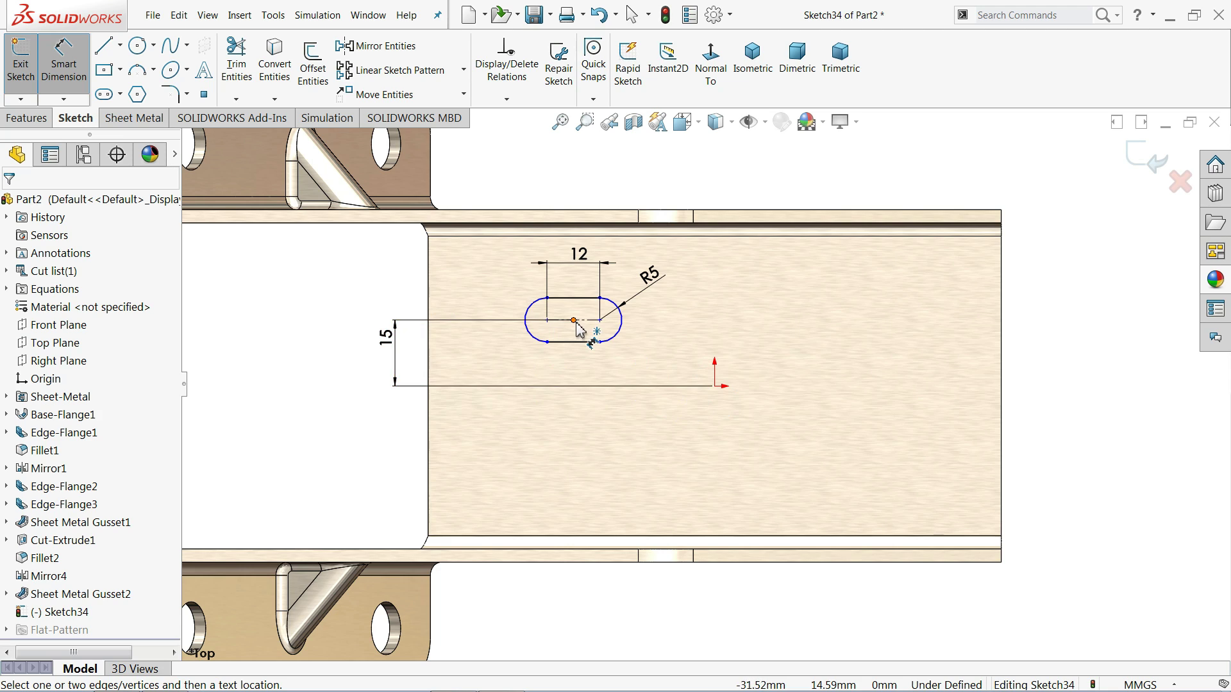
left_click(575, 322)
left_click(428, 349)
left_click(491, 205)
key("Return")
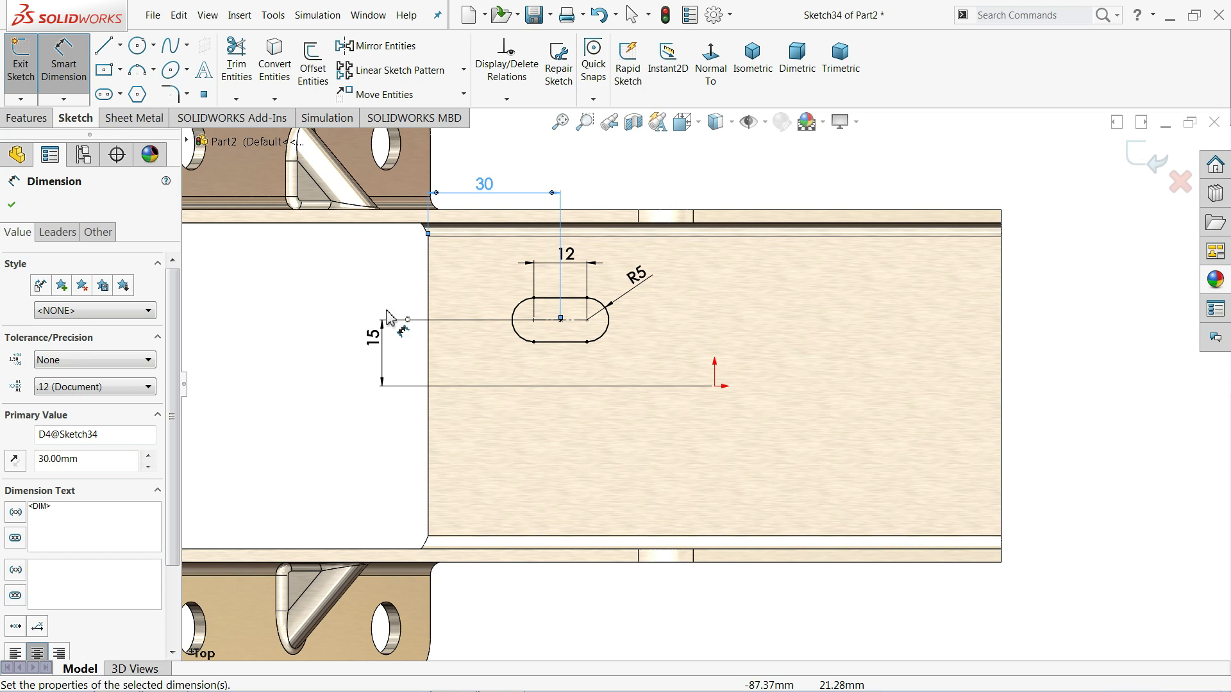
Step: Cut the slot through the base flange as a blind normal cut linked to the sheet thickness
left_click(134, 118)
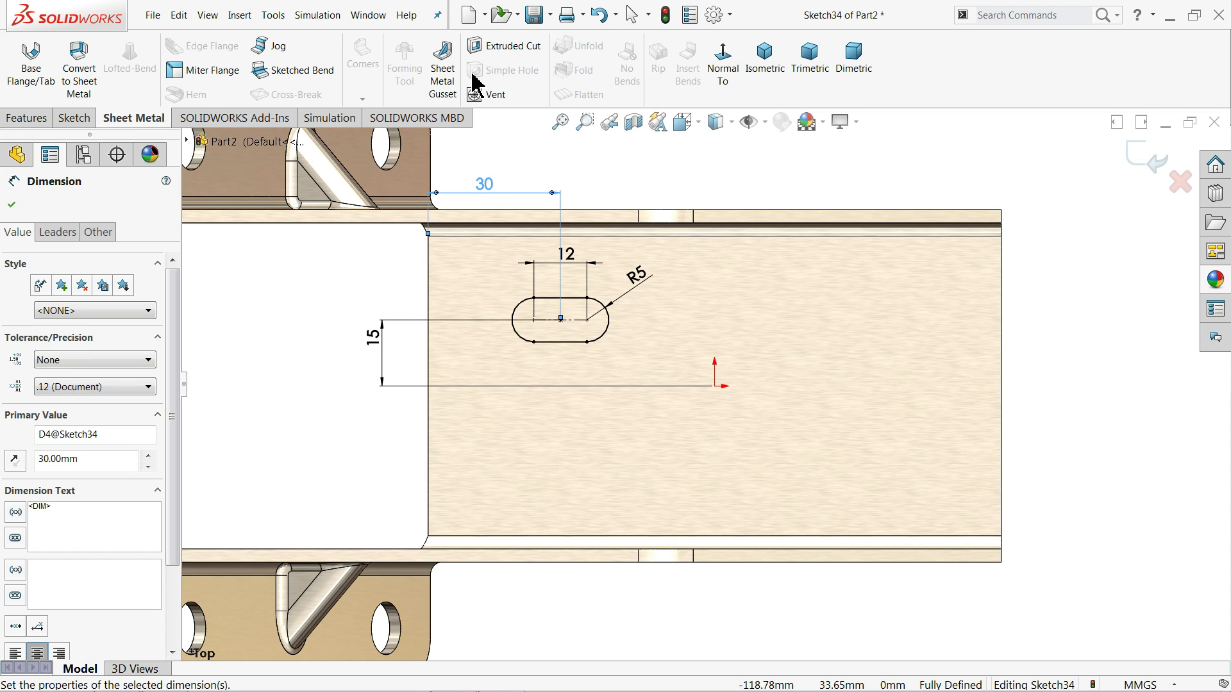
left_click(503, 47)
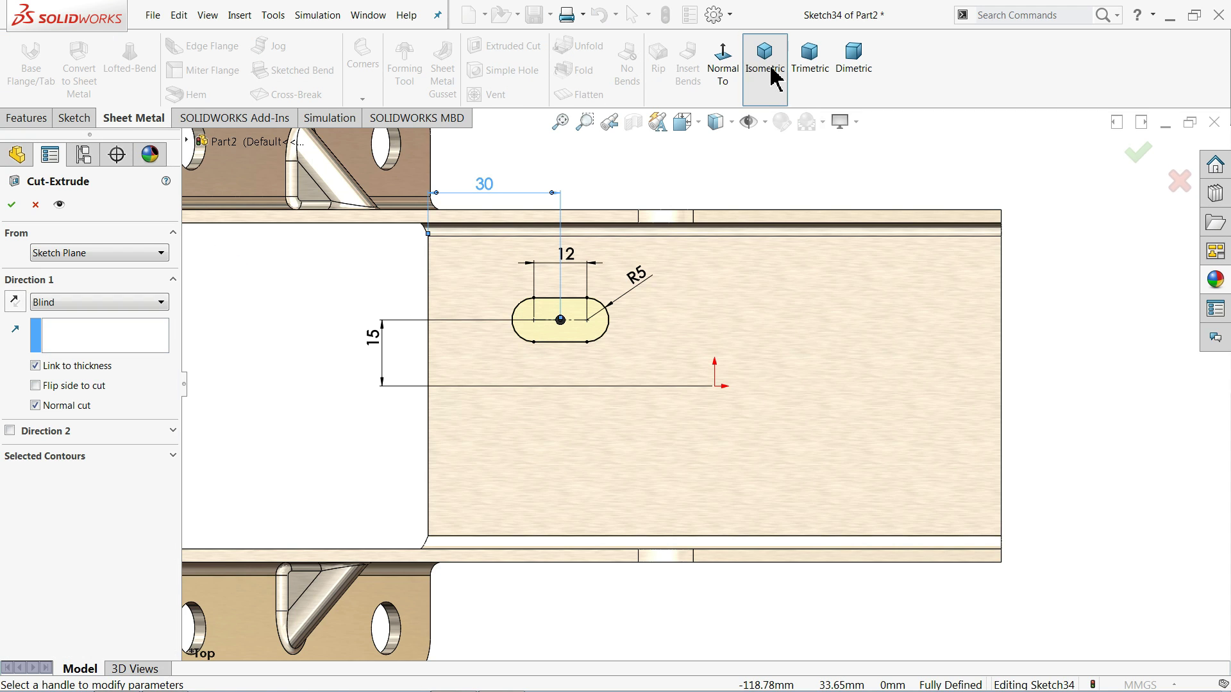
left_click(773, 76)
scroll(835, 431, "down", 4)
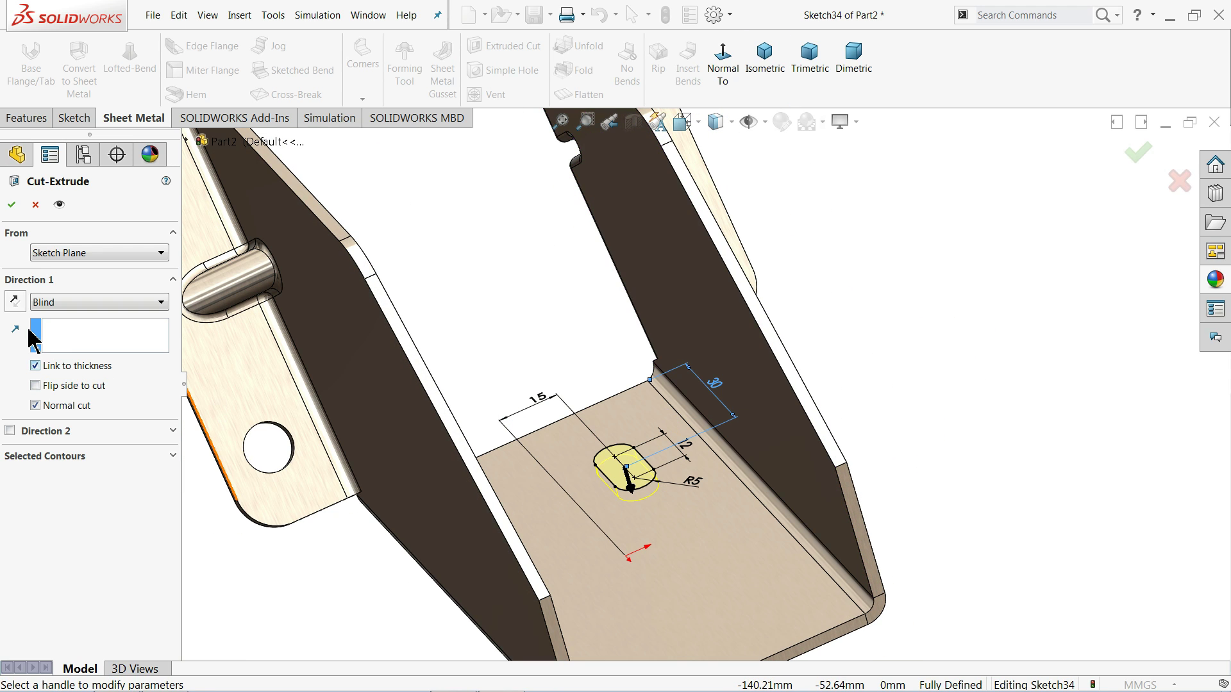
left_click(10, 206)
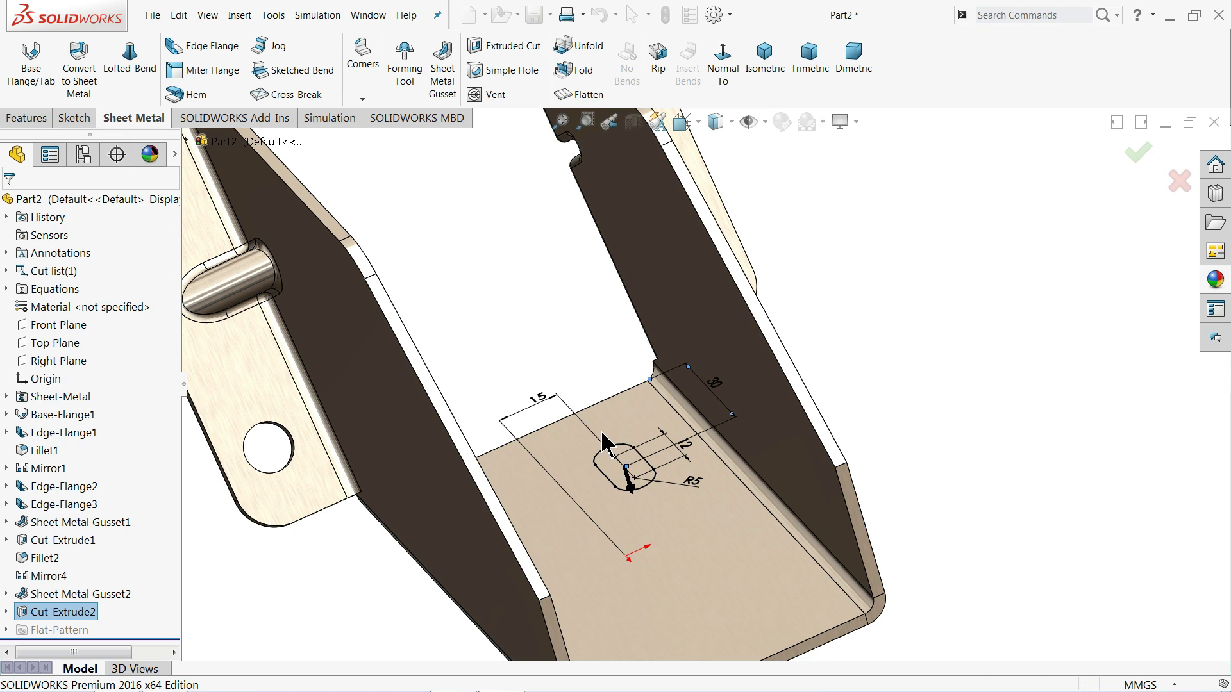
middle_click_drag(532, 332, 547, 357)
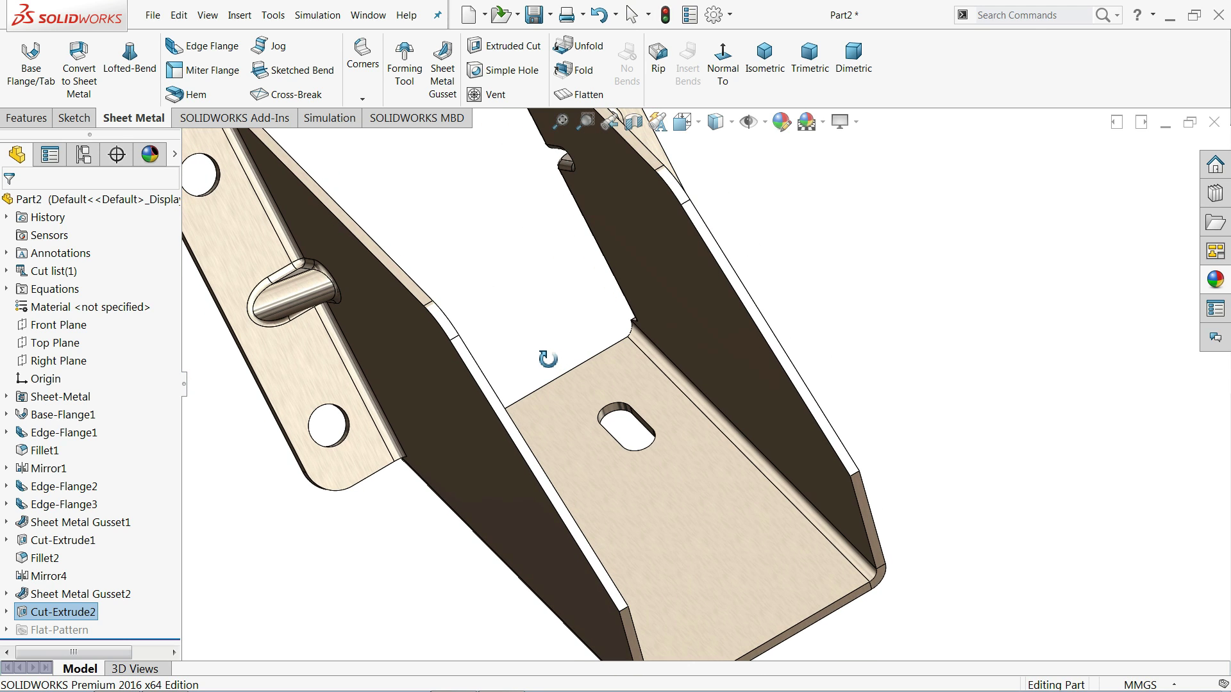
Step: Start a linear pattern of the base slot cut along the base's end edge, with 30 mm spacing and 2 instances
left_click(37, 121)
left_click(484, 99)
left_click(484, 71)
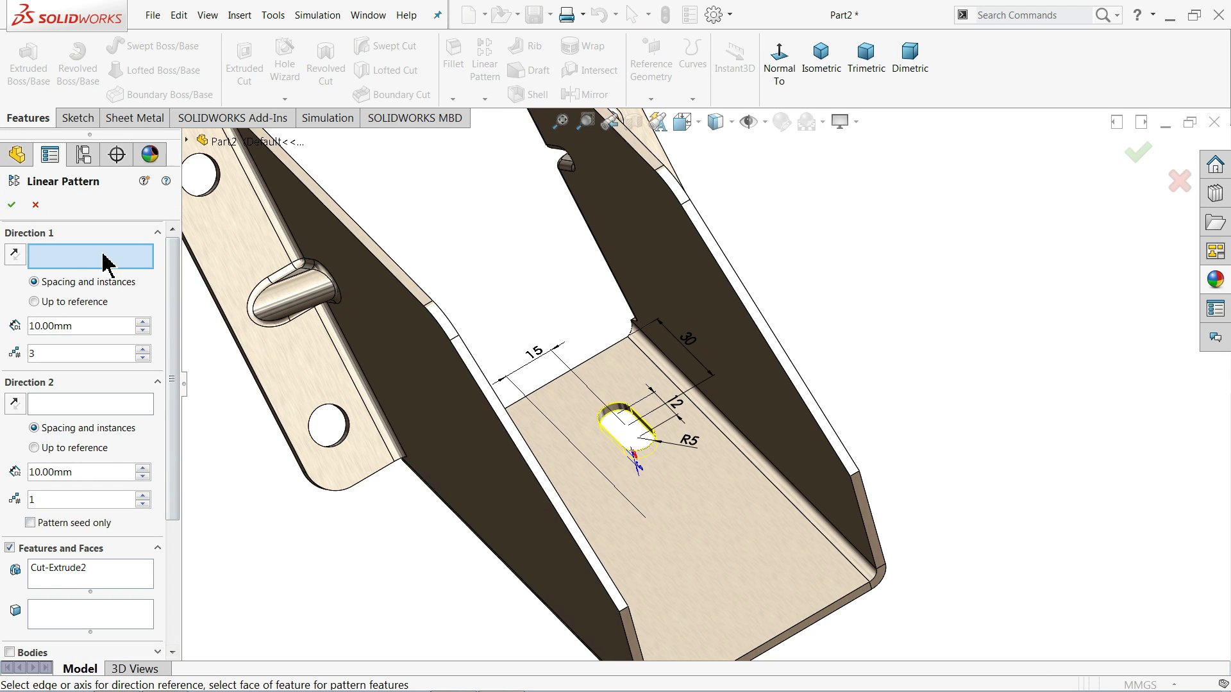
left_click(591, 368)
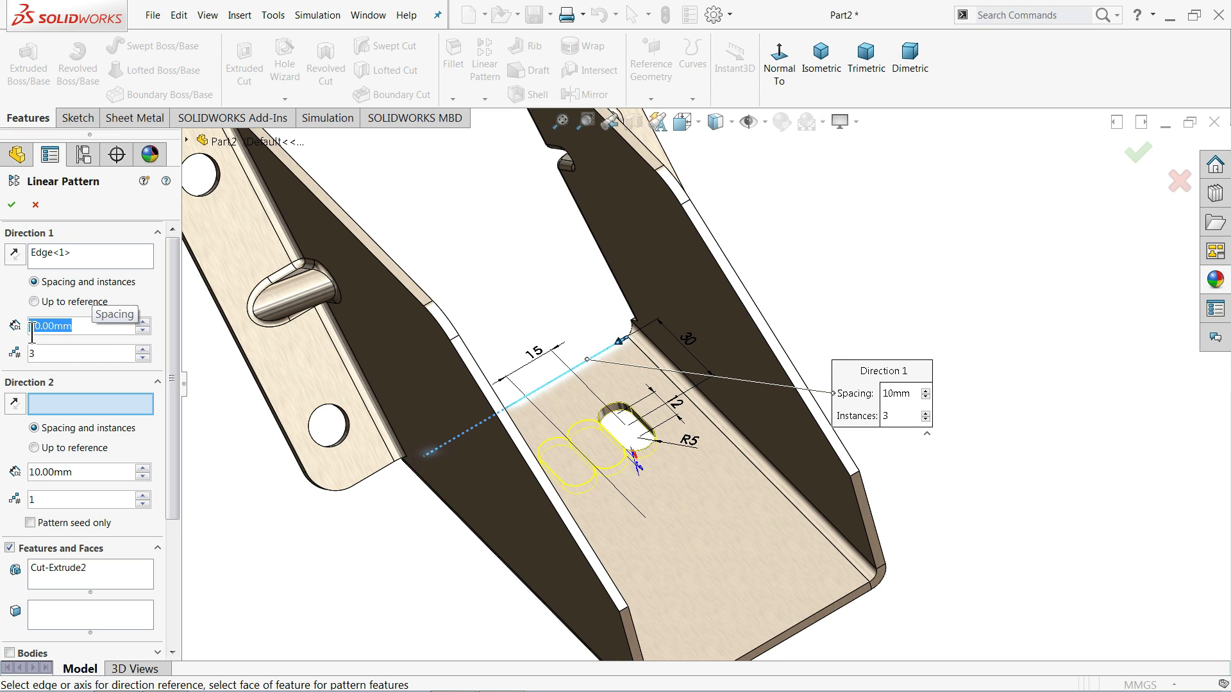
type("30")
key("Return")
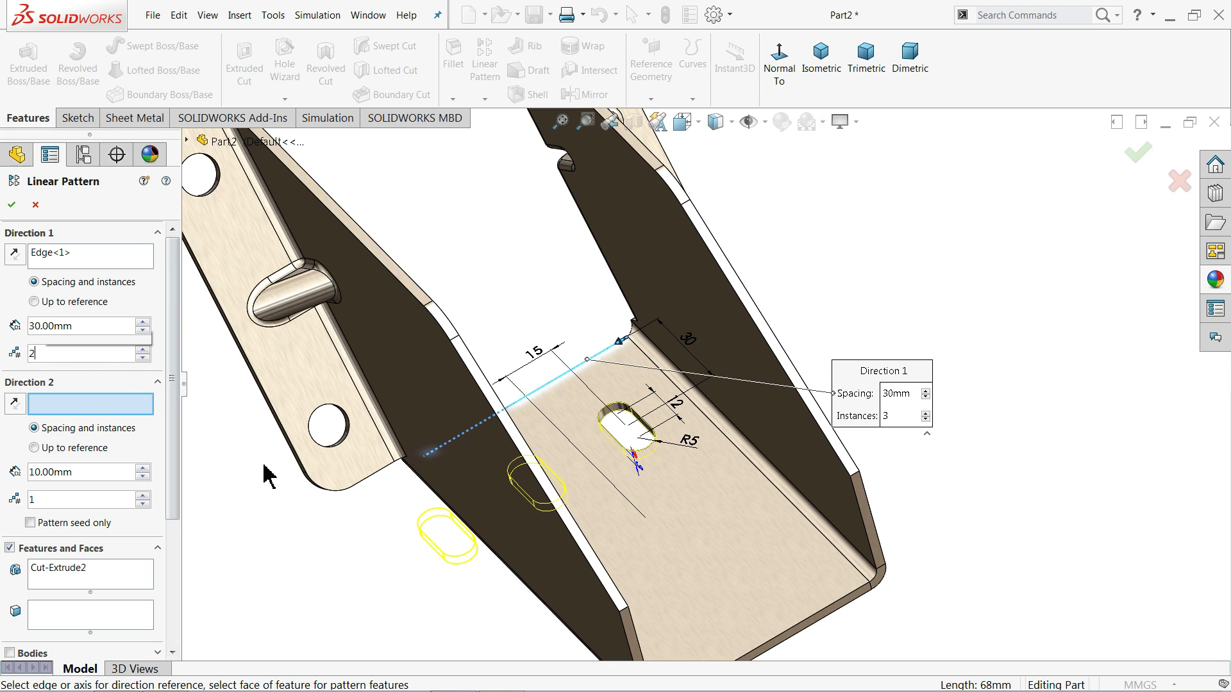
middle_click_drag(274, 472, 235, 469)
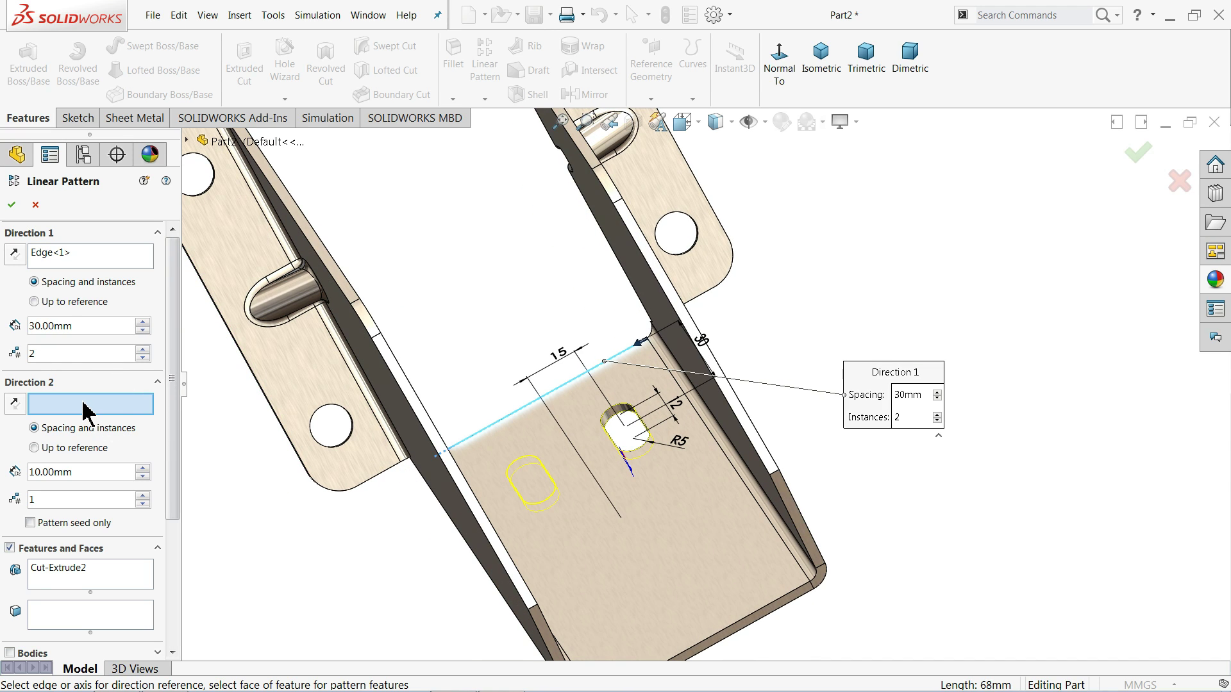
Step: Add a second pattern direction along the base's long bend edge with 70 mm spacing and 2 instances, and create the slot pattern
left_click(722, 458)
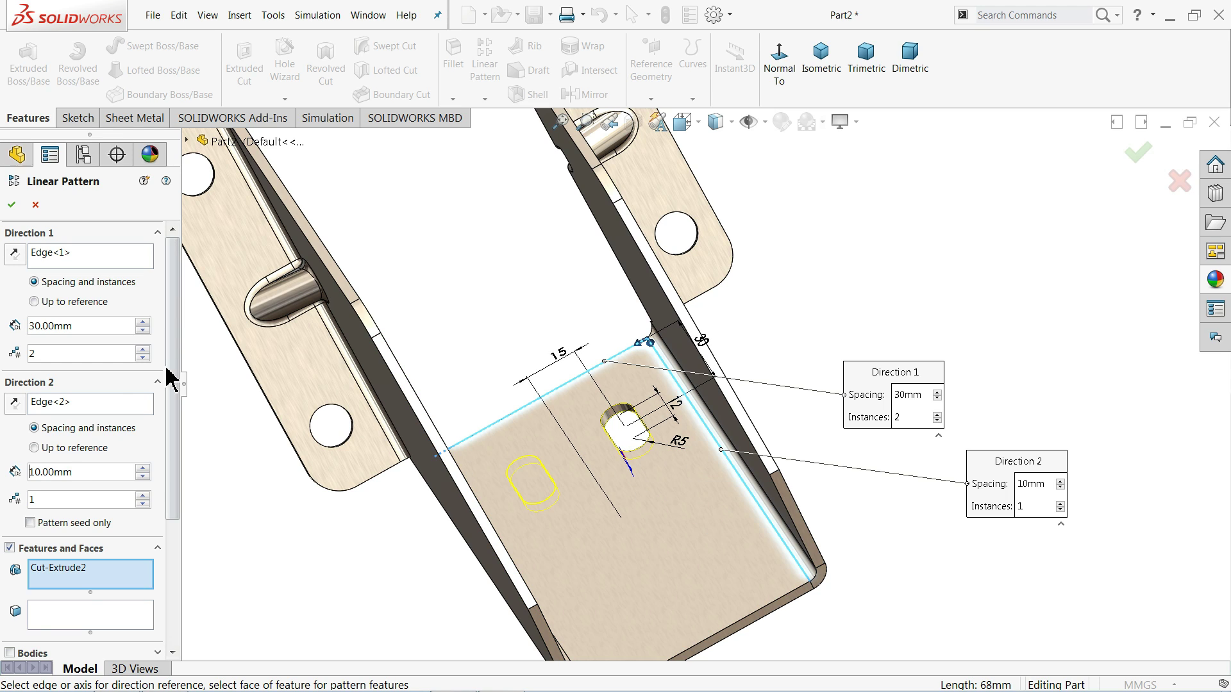
type("70")
key("Return")
middle_click_drag(297, 494, 387, 514)
middle_click_drag(539, 519, 719, 500)
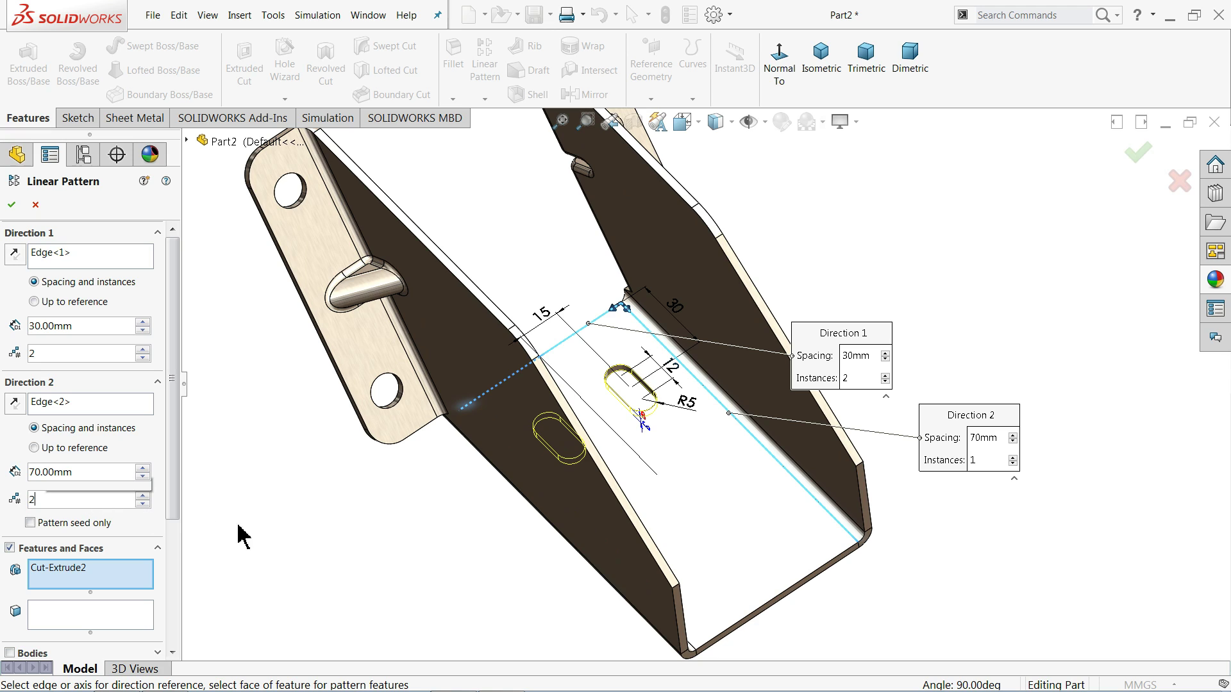
middle_click_drag(698, 512, 665, 493)
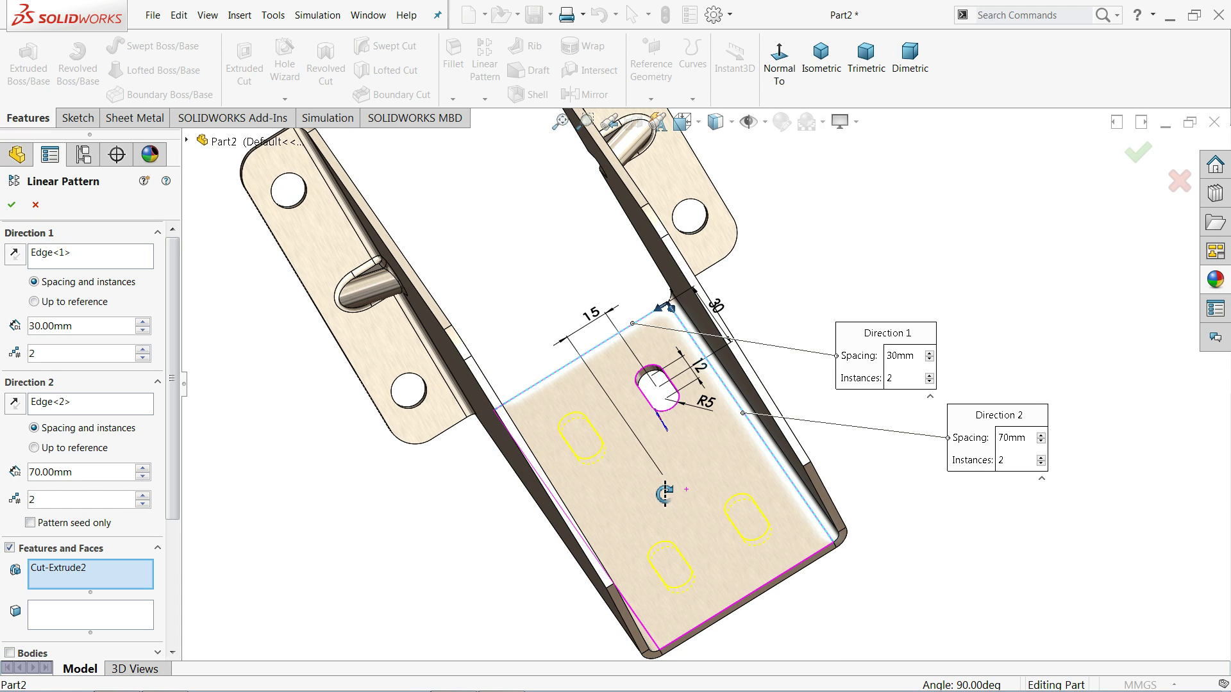
scroll(664, 493, "down", 3)
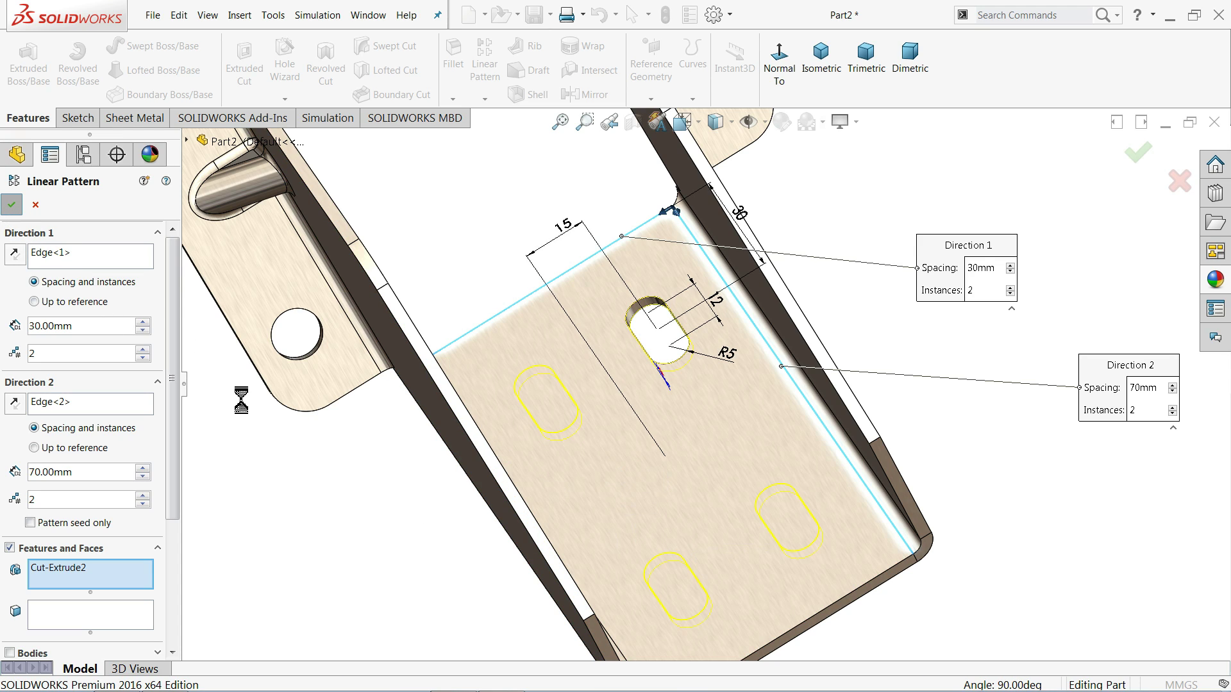
key("Return")
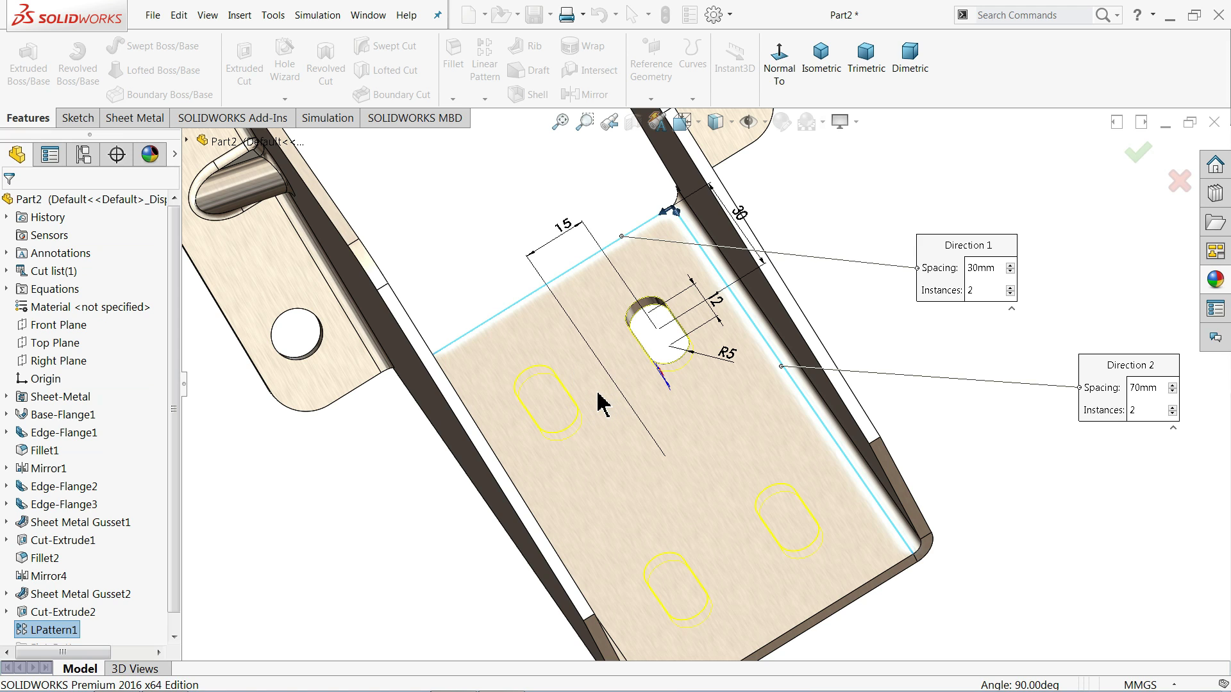
Step: Place the circular emboss forming tool from the Design Library's embosses folder on the outer face of the near upright flange
middle_click_drag(577, 417, 757, 378)
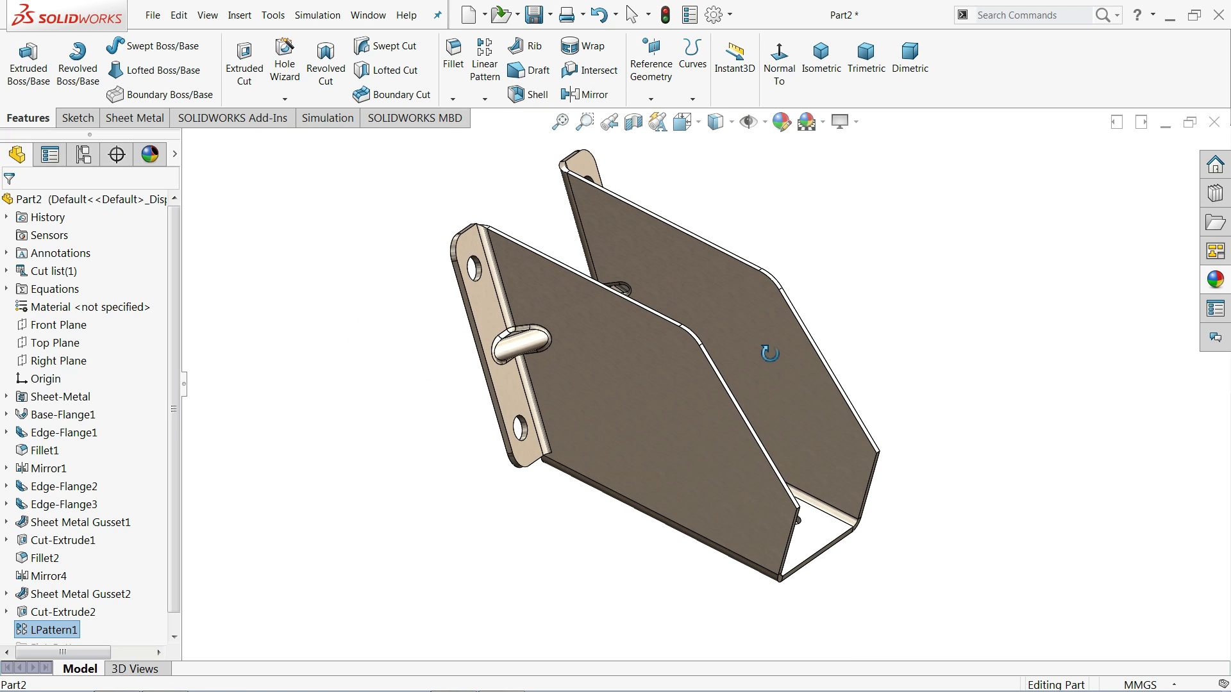
left_click(612, 385)
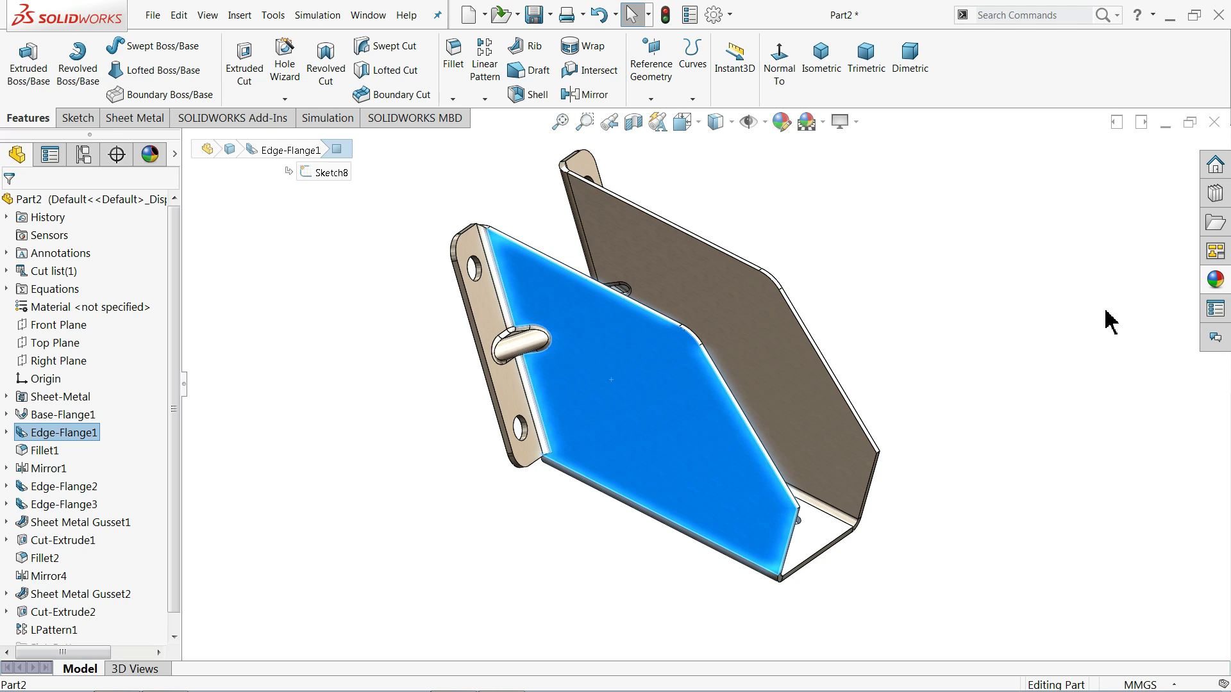
left_click(1210, 198)
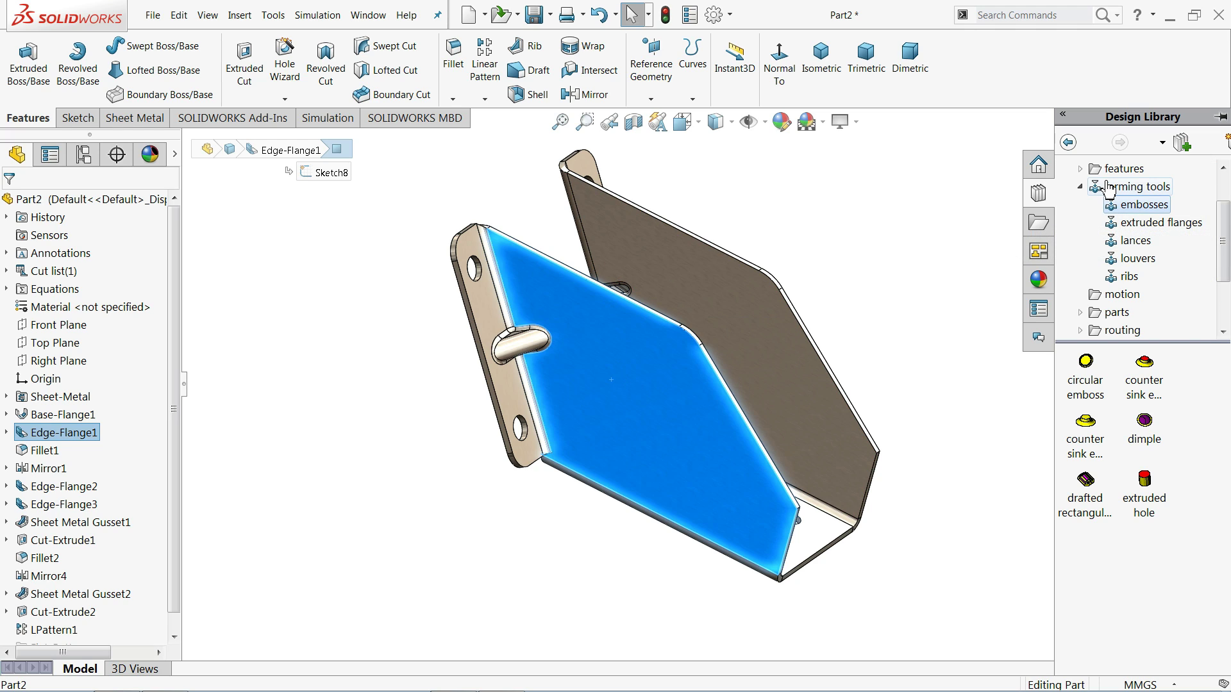
key("z")
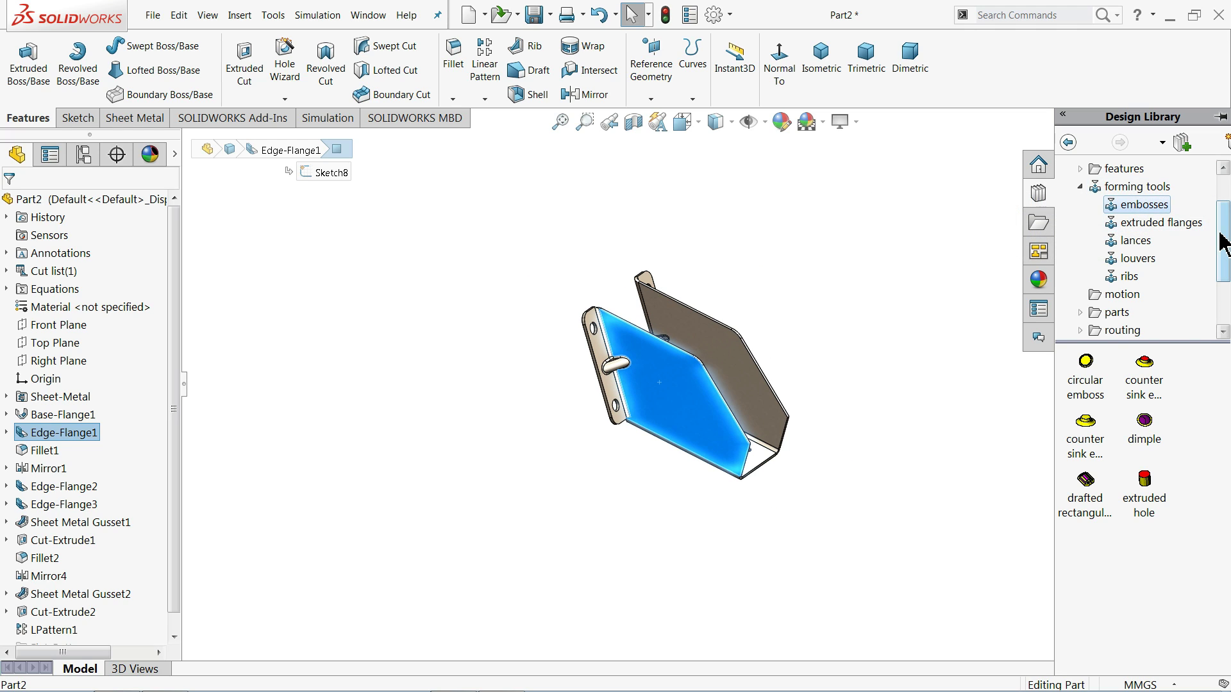
scroll(1220, 244, "up", 2)
left_click(1064, 169)
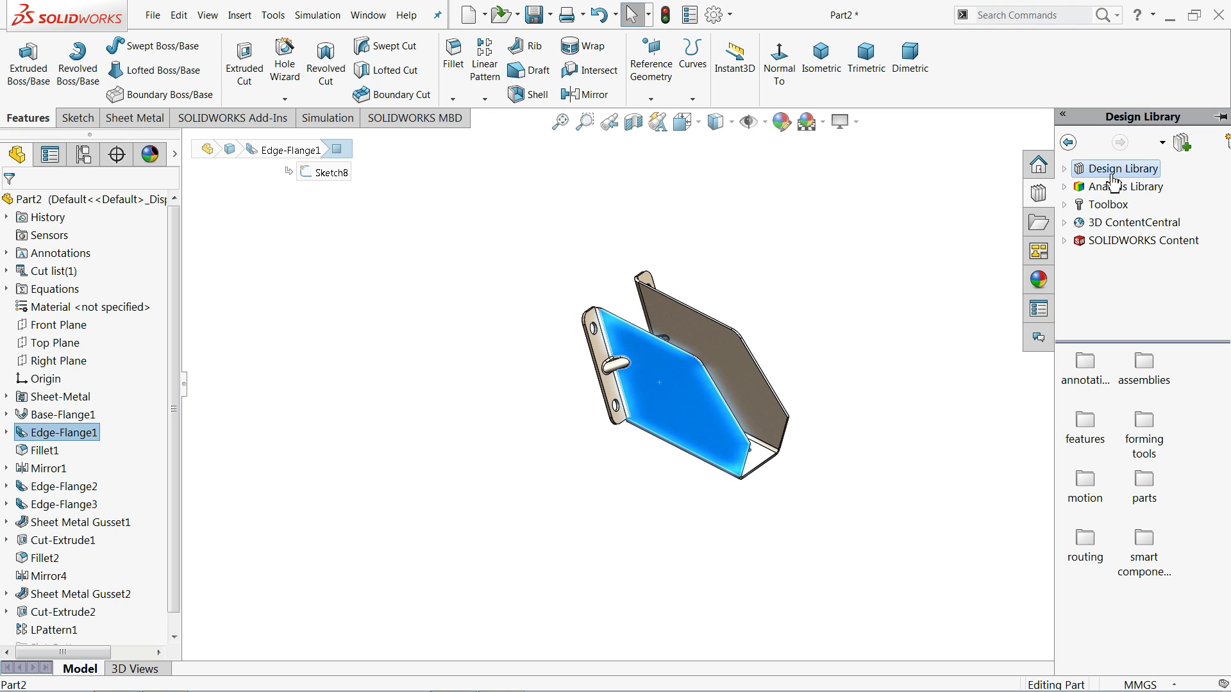
left_click(1064, 168)
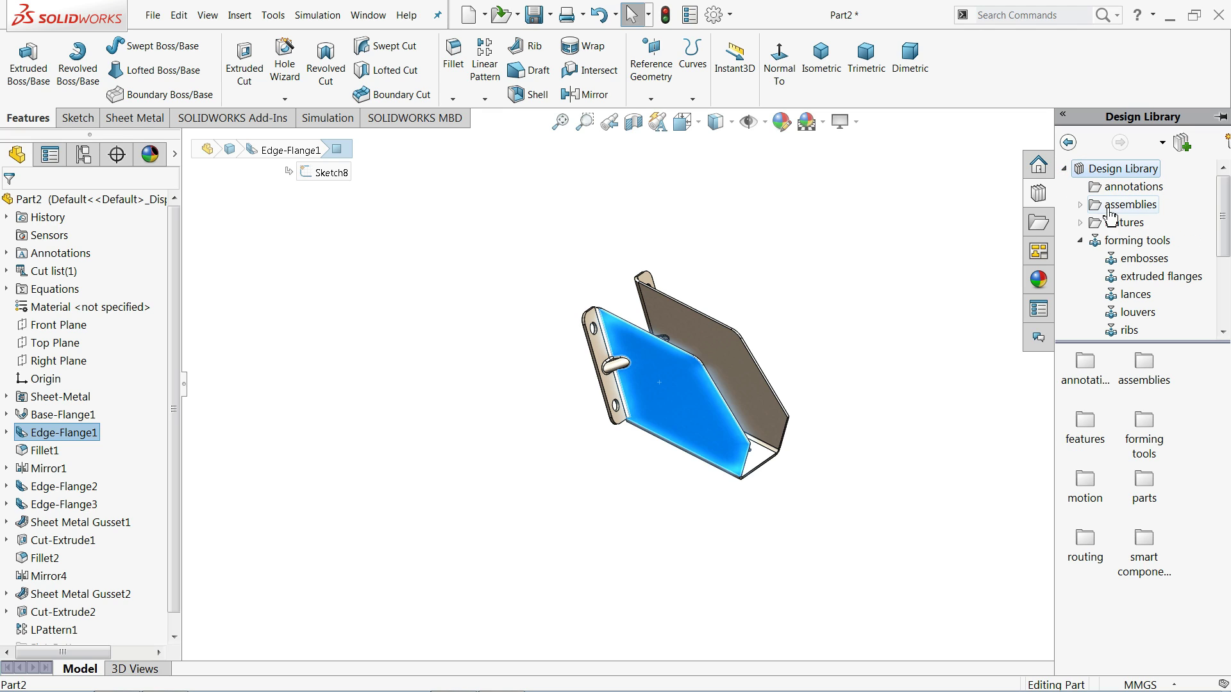
left_click(1130, 241)
key("f")
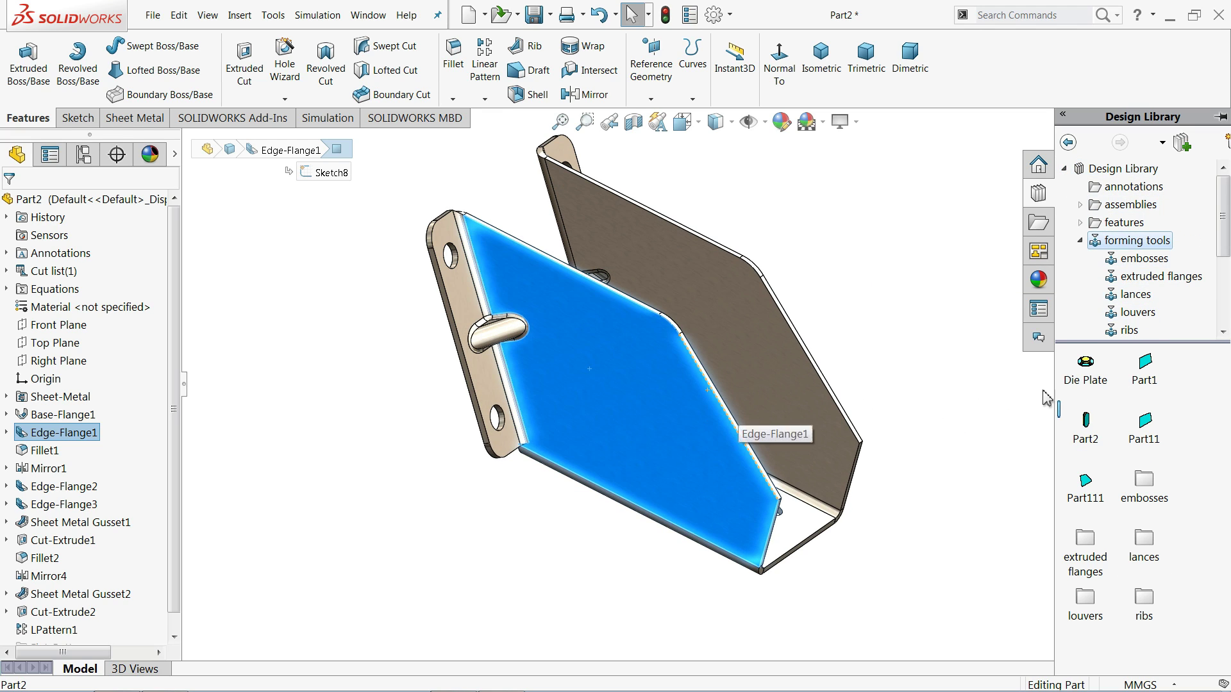
left_click(1131, 260)
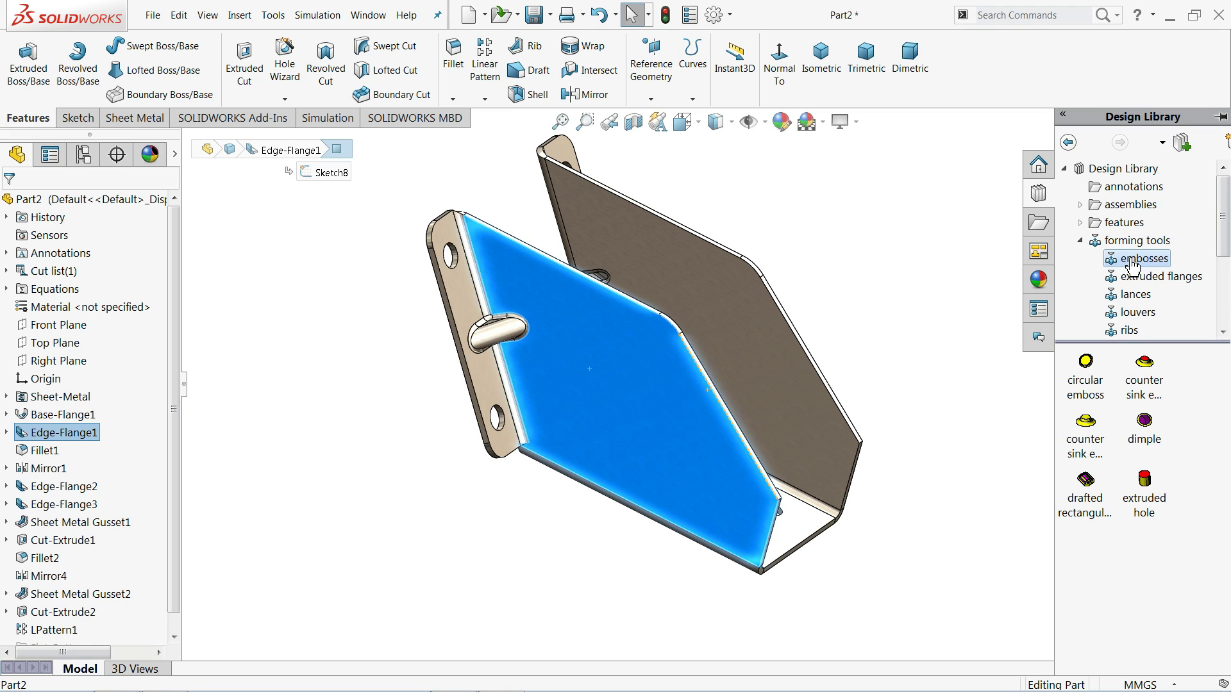
mouse_move(1089, 382)
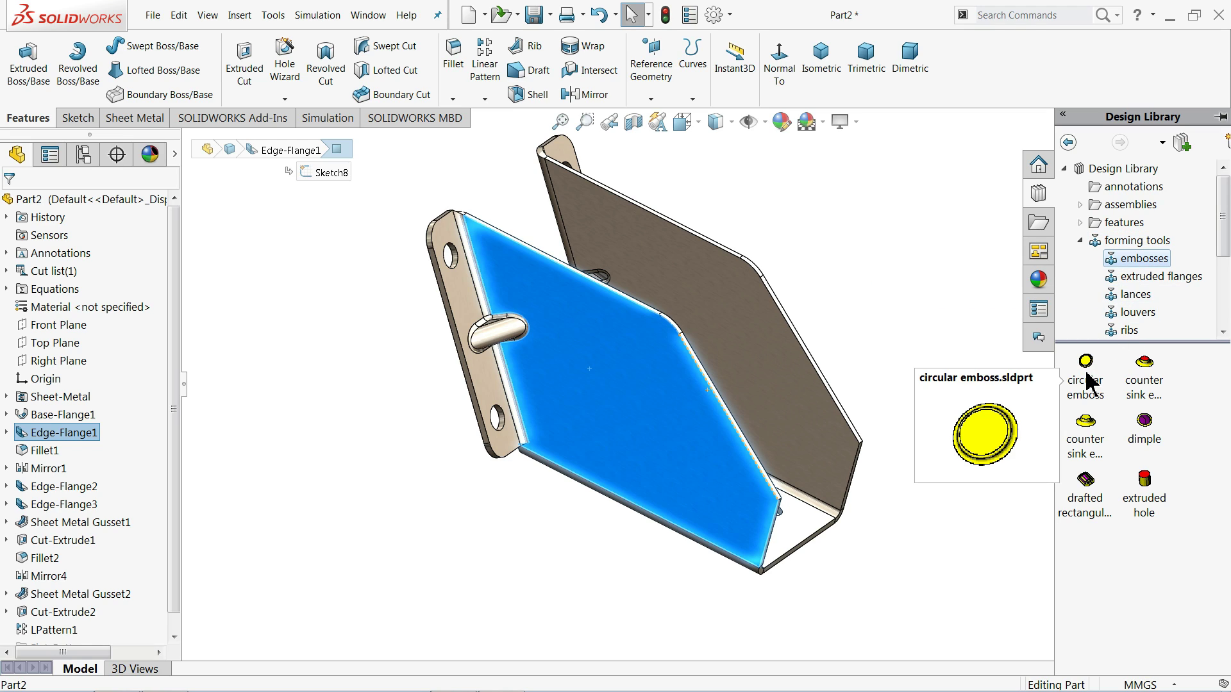
left_click_drag(1089, 384, 613, 389)
Step: Position the emboss centre 47 mm vertically from the flange's upper edge
left_click(82, 233)
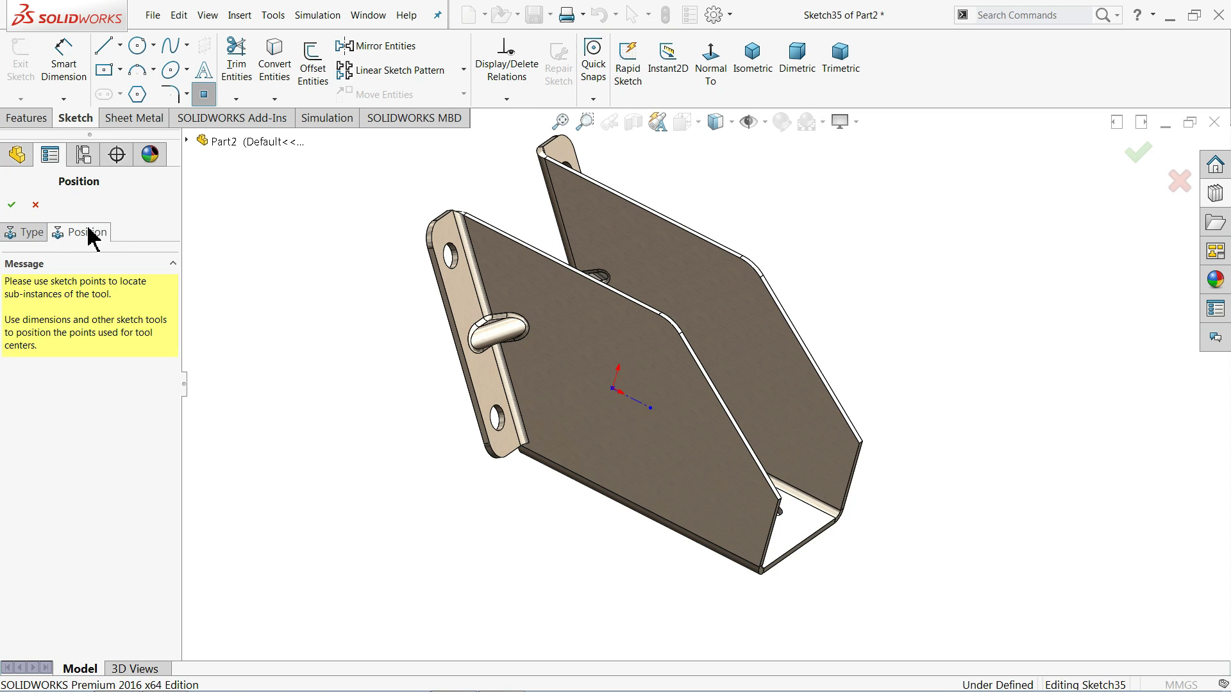
left_click(713, 78)
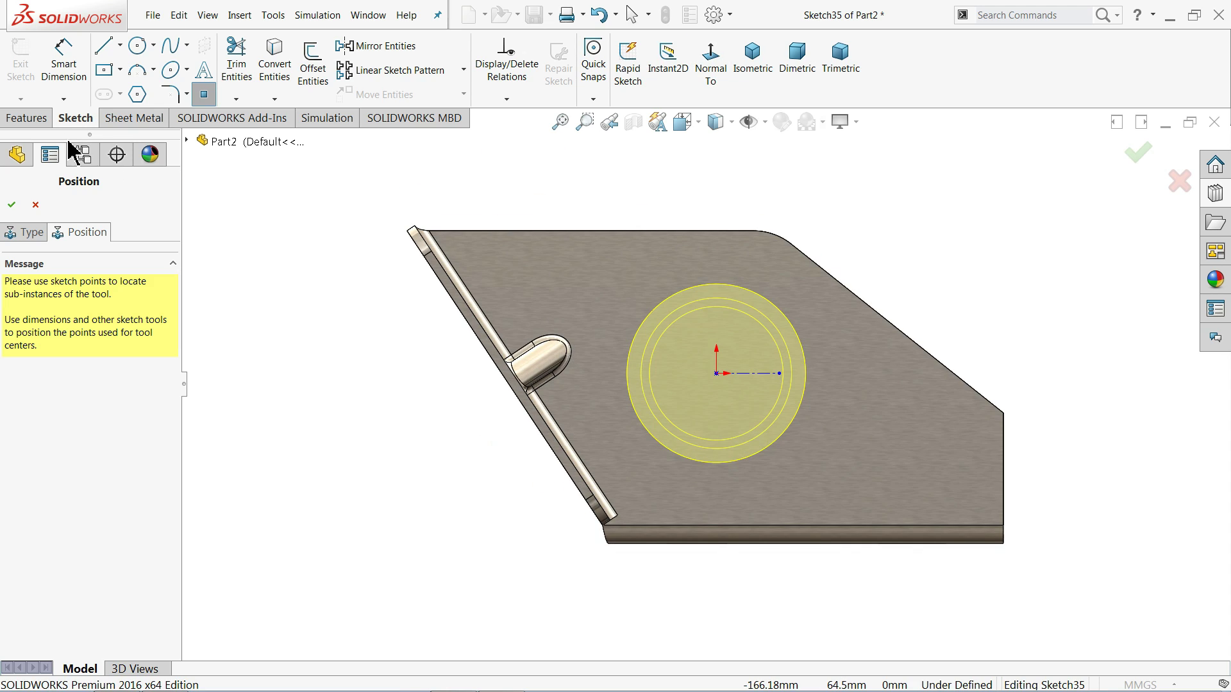
left_click(56, 81)
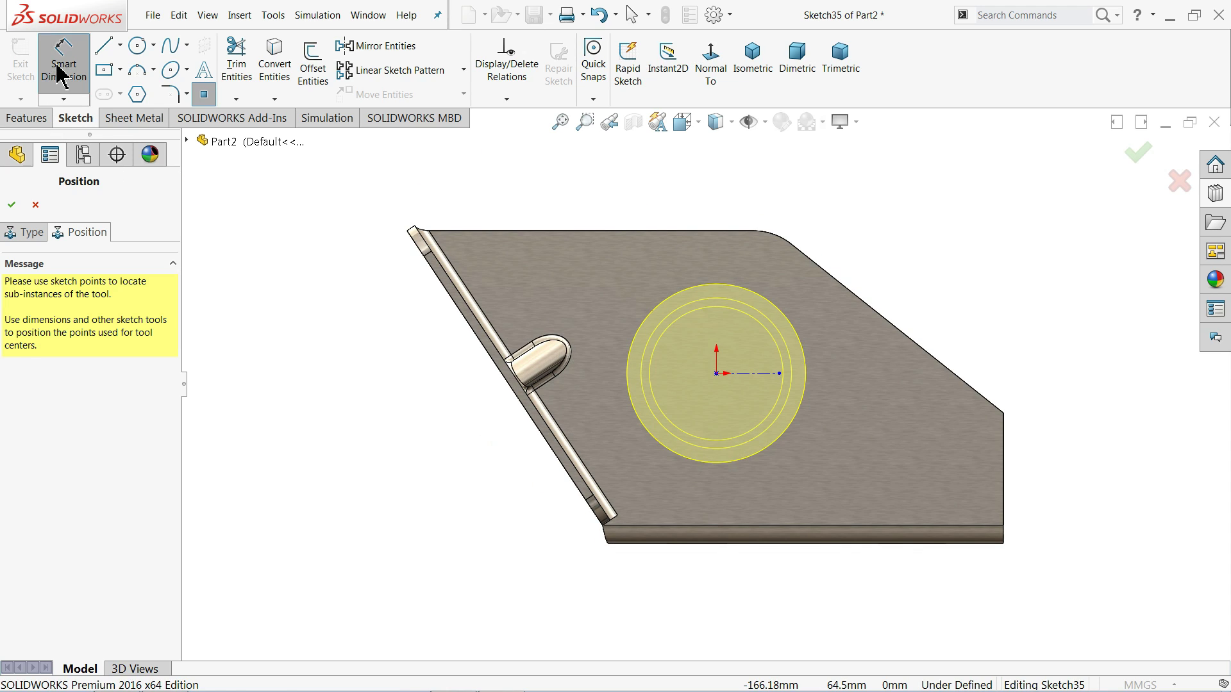
left_click(716, 376)
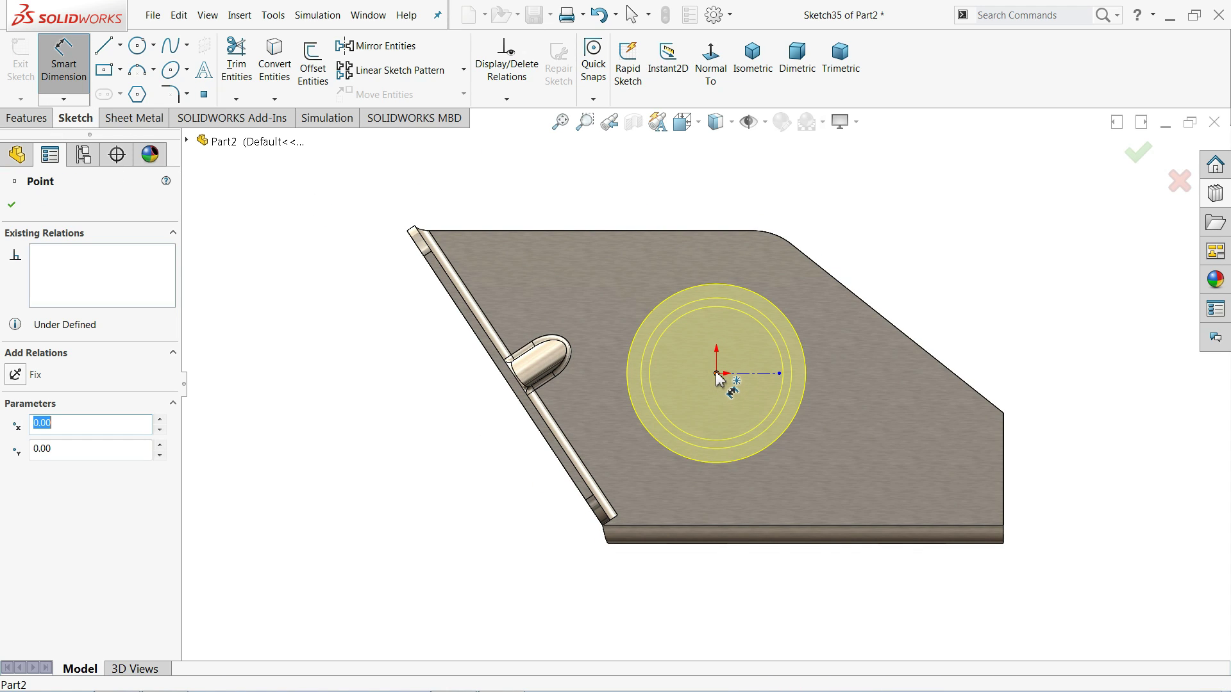
left_click(684, 236)
left_click(349, 311)
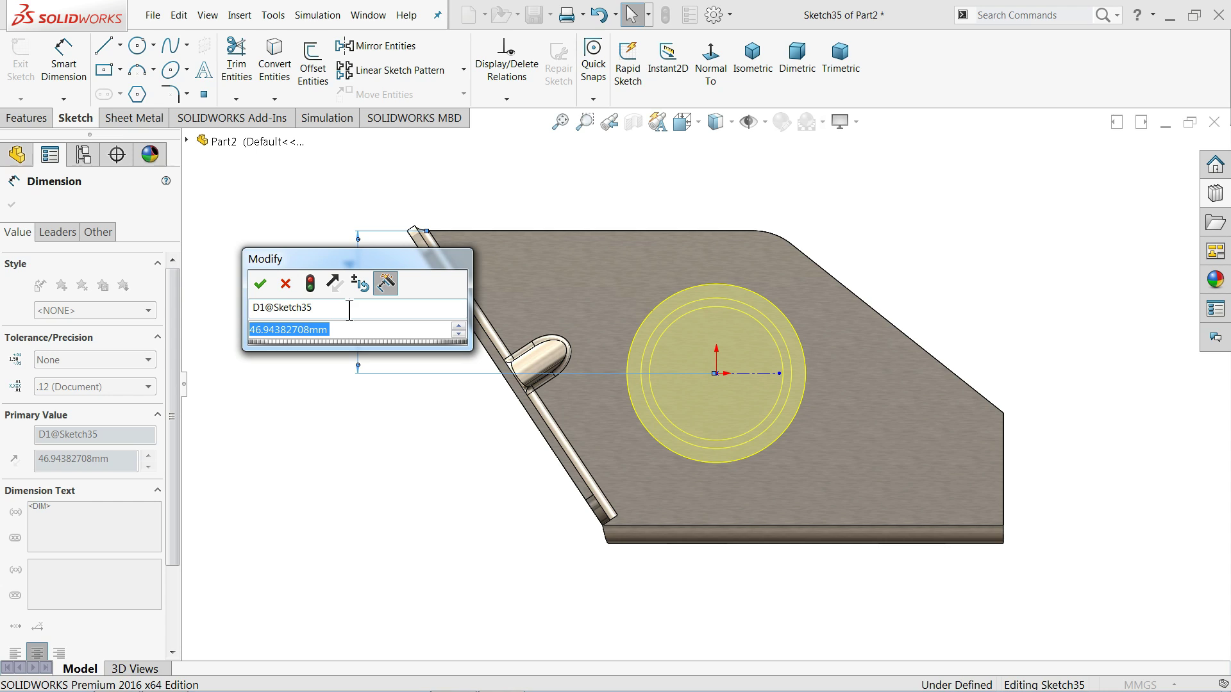
type("47")
key("Return")
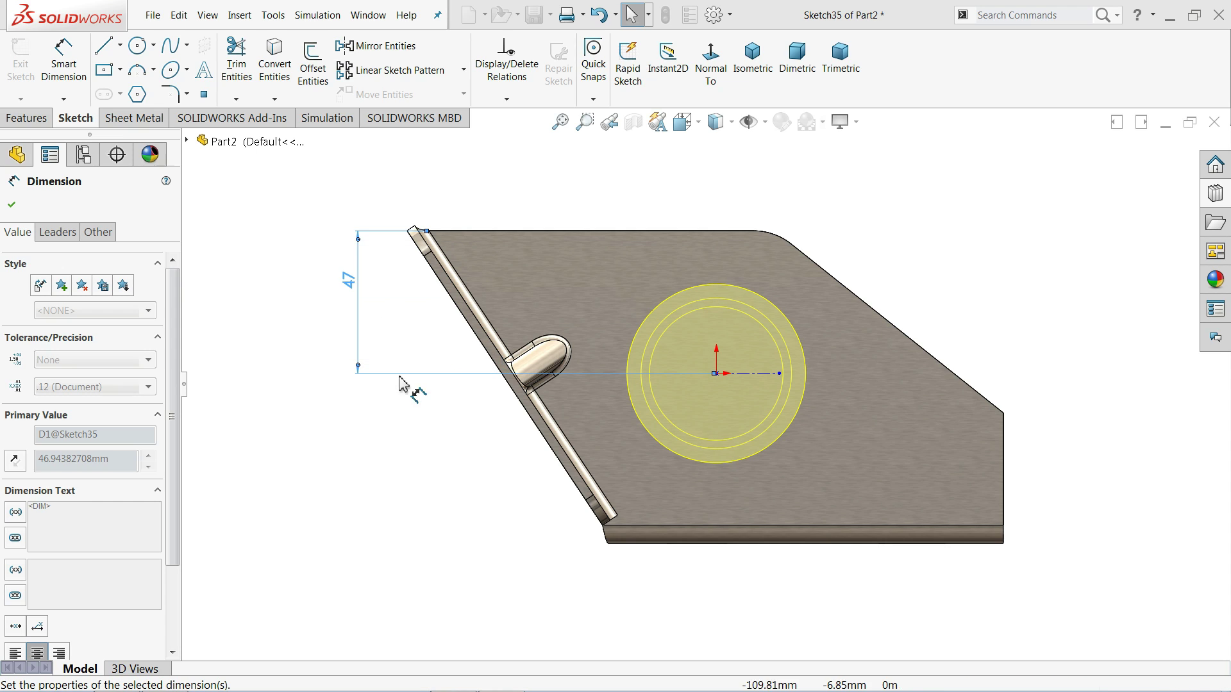
Step: Position the emboss centre 95 mm horizontally from the flange's vertical end edge and finish placing the emboss
left_click(716, 374)
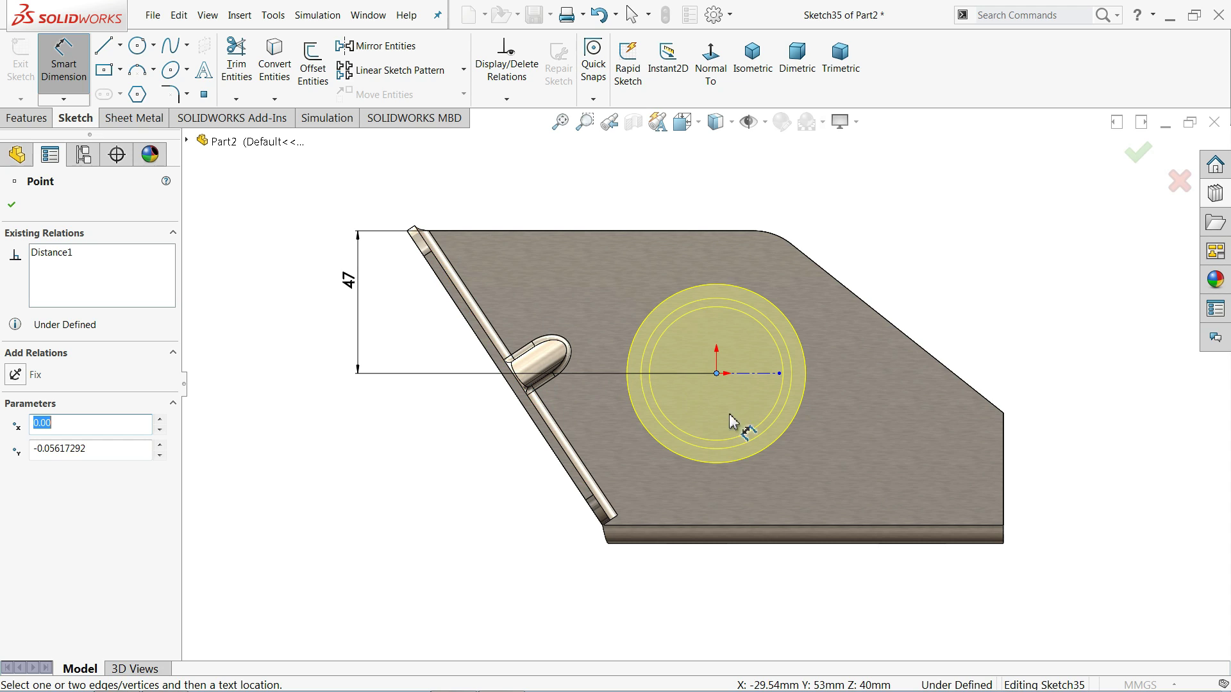
left_click(1005, 452)
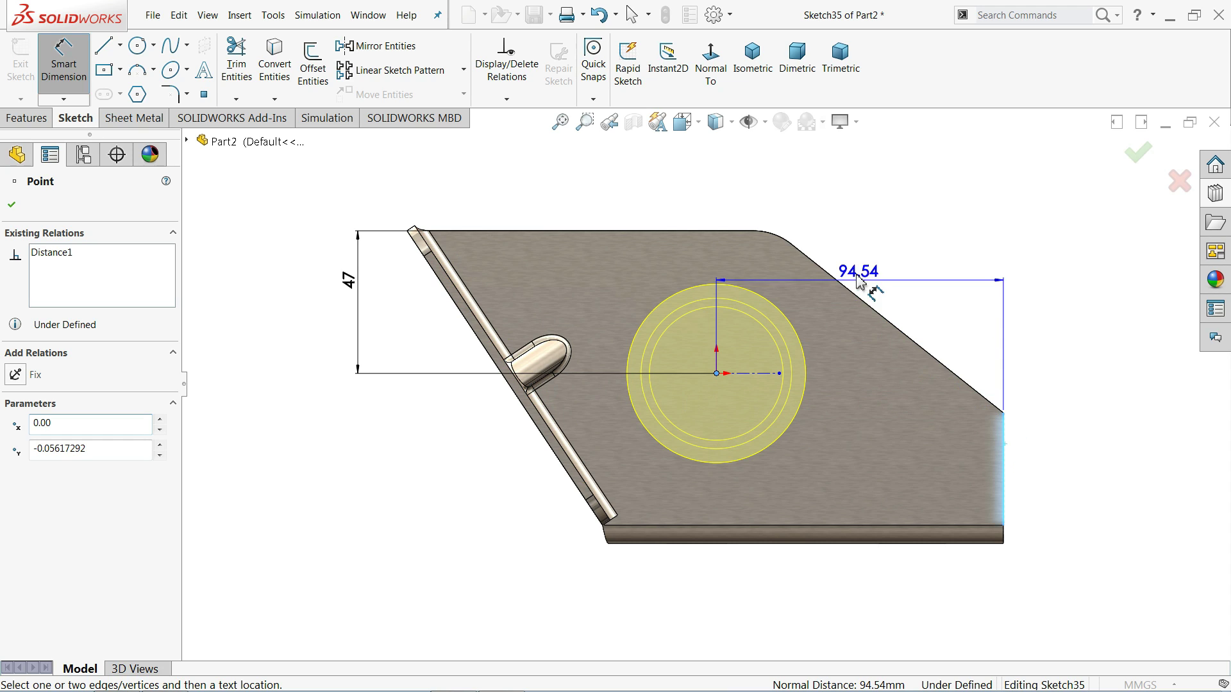
left_click(822, 191)
type("95")
key("Return")
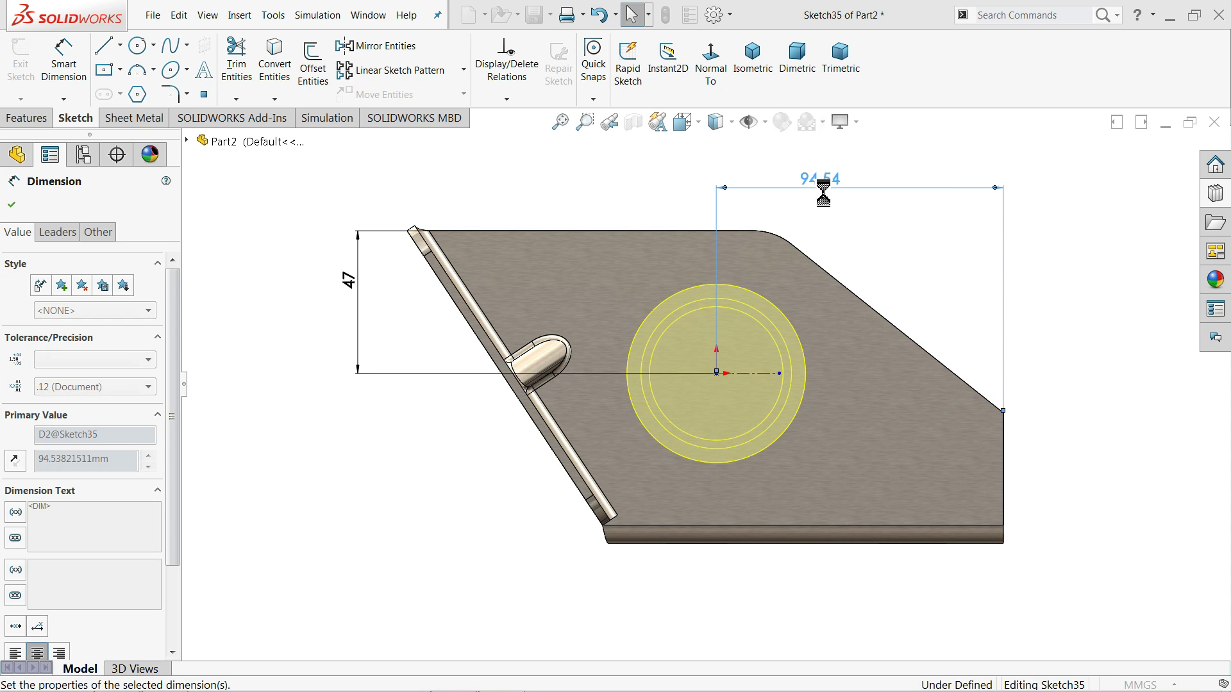
left_click(757, 97)
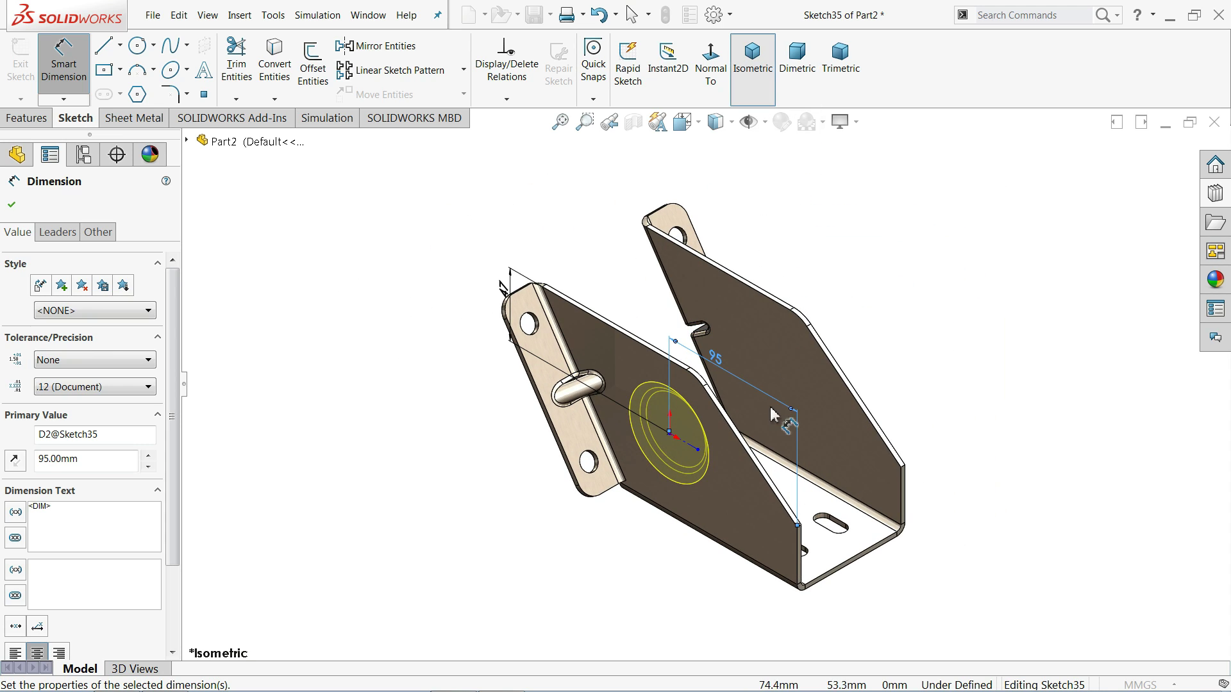
right_click(827, 175)
left_click(864, 221)
middle_click_drag(884, 269, 839, 316)
scroll(616, 442, "down", 3)
mouse_move(717, 428)
middle_mouse_down()
mouse_move(797, 392)
mouse_move(783, 417)
middle_mouse_up()
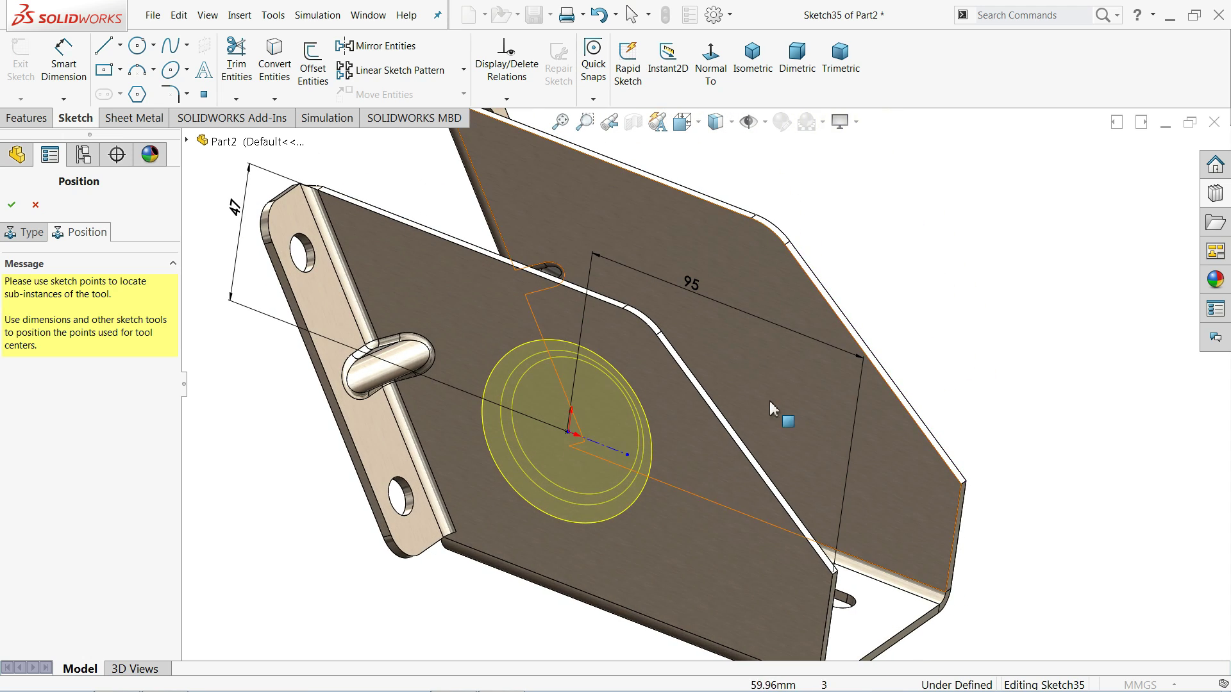
left_click(12, 210)
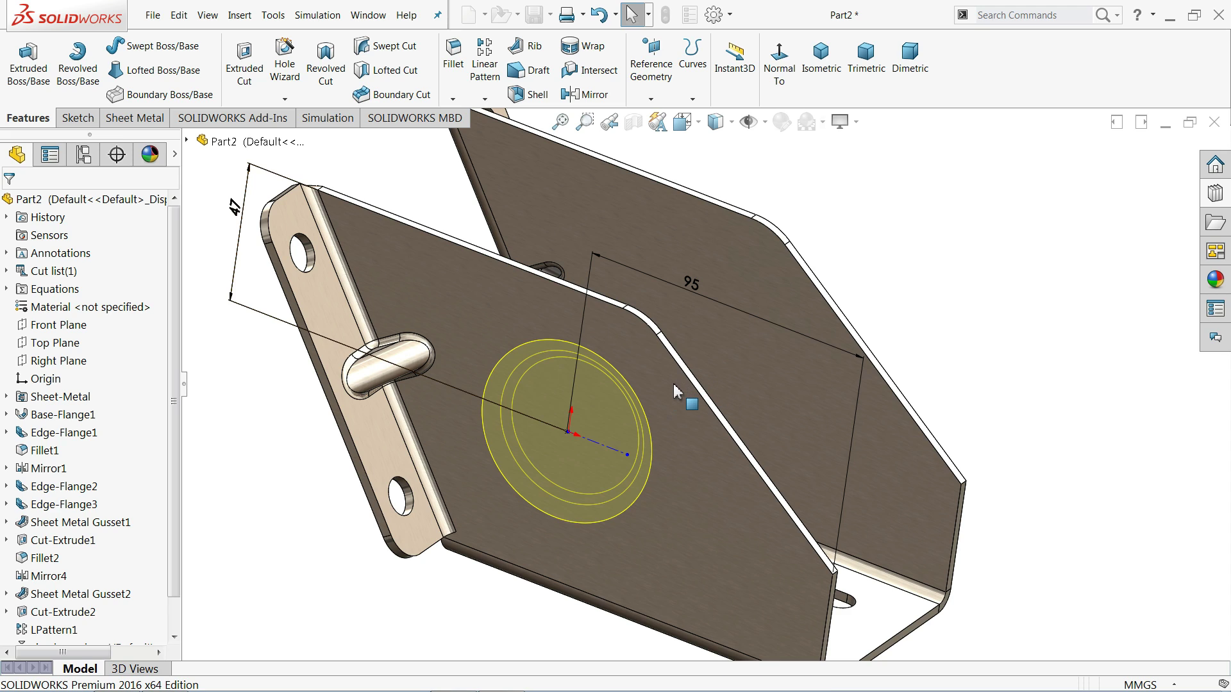
Step: Sketch a circle of about 7.7 mm radius on the emboss's flat circular face, centred on the emboss
middle_click_drag(674, 389, 621, 422)
left_click(622, 422)
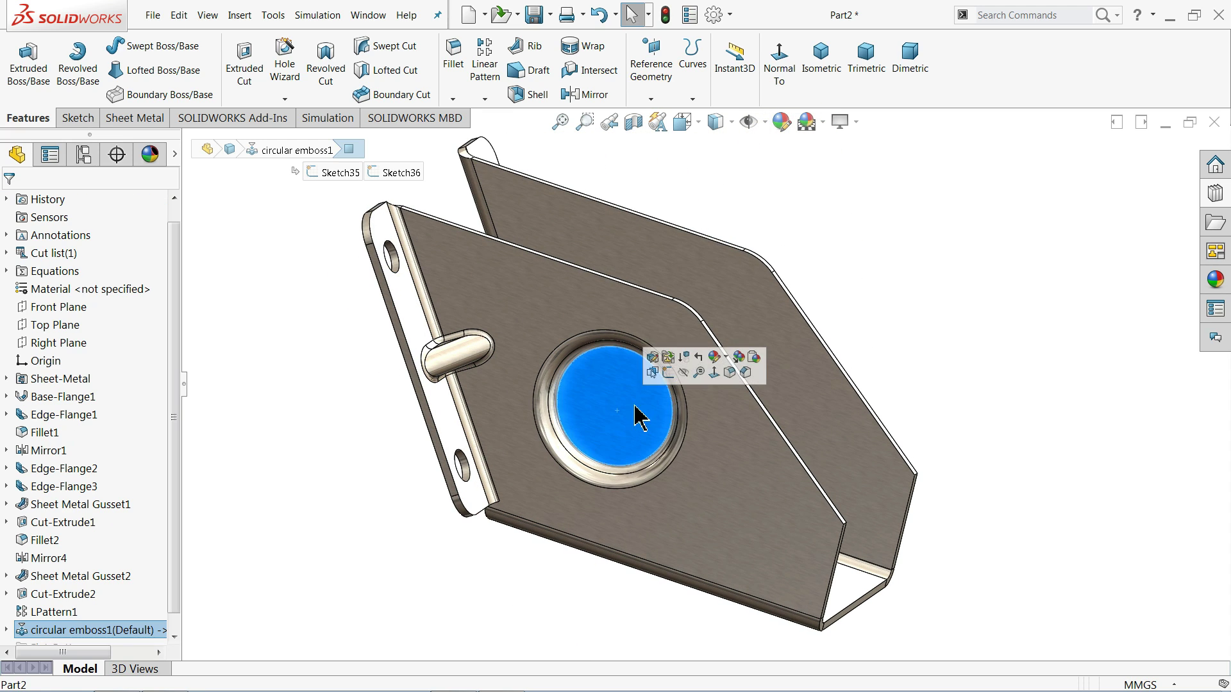
left_click(678, 381)
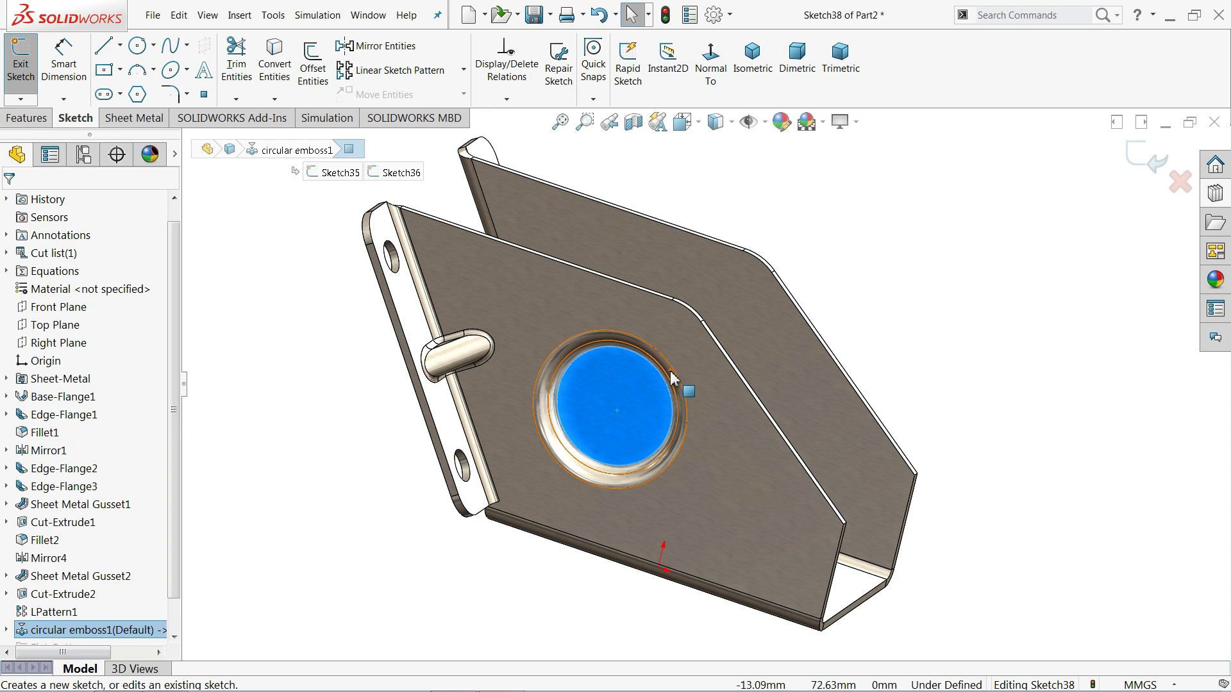
left_click(137, 46)
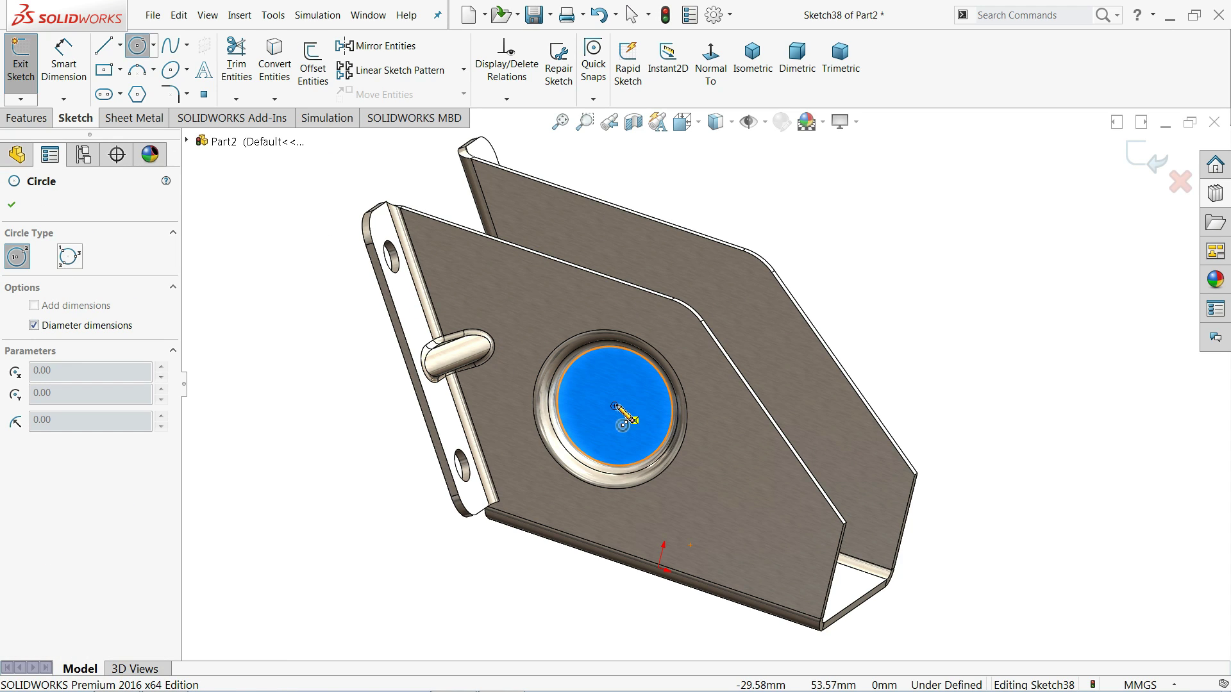
left_click(614, 406)
left_click(632, 404)
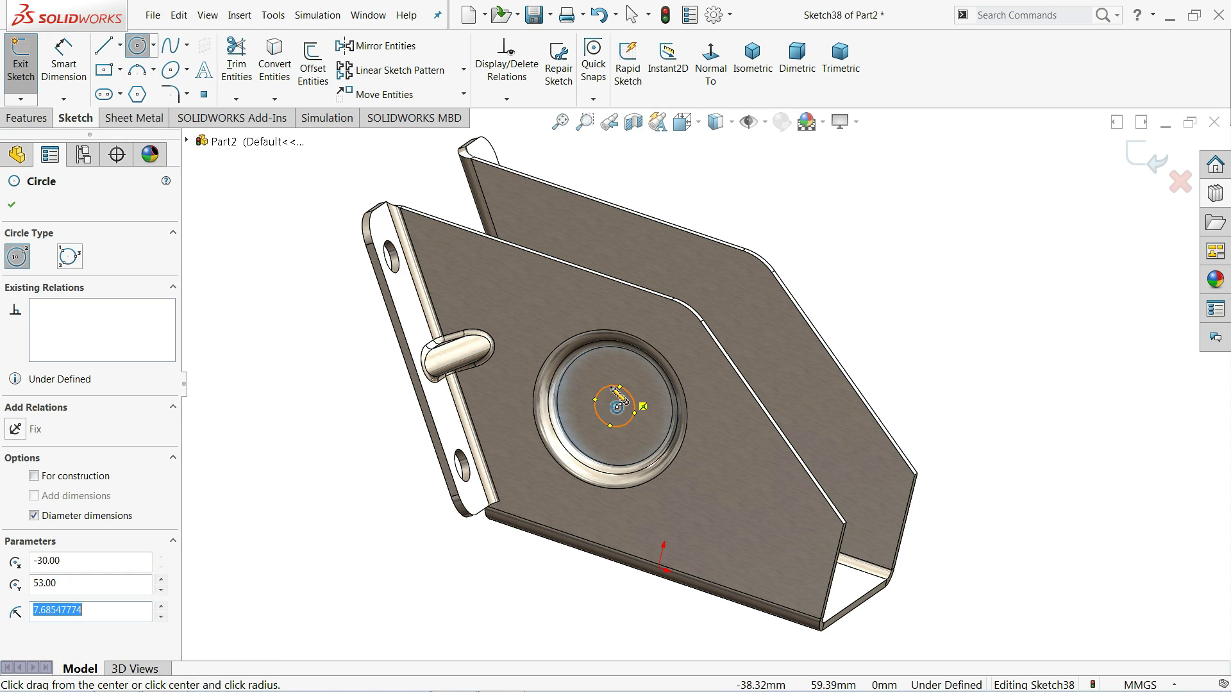
Step: Dimension the circle on the emboss's flat face to a 15 mm diameter
left_click(63, 61)
left_click(596, 410)
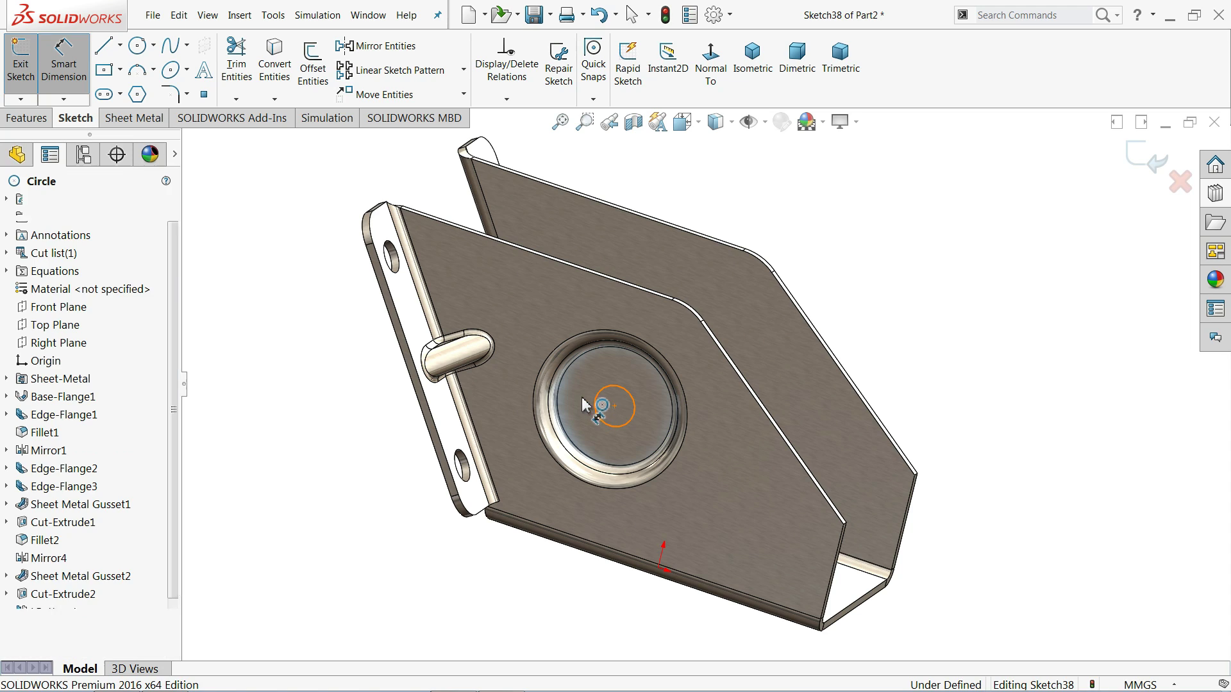
left_click(569, 392)
type("15")
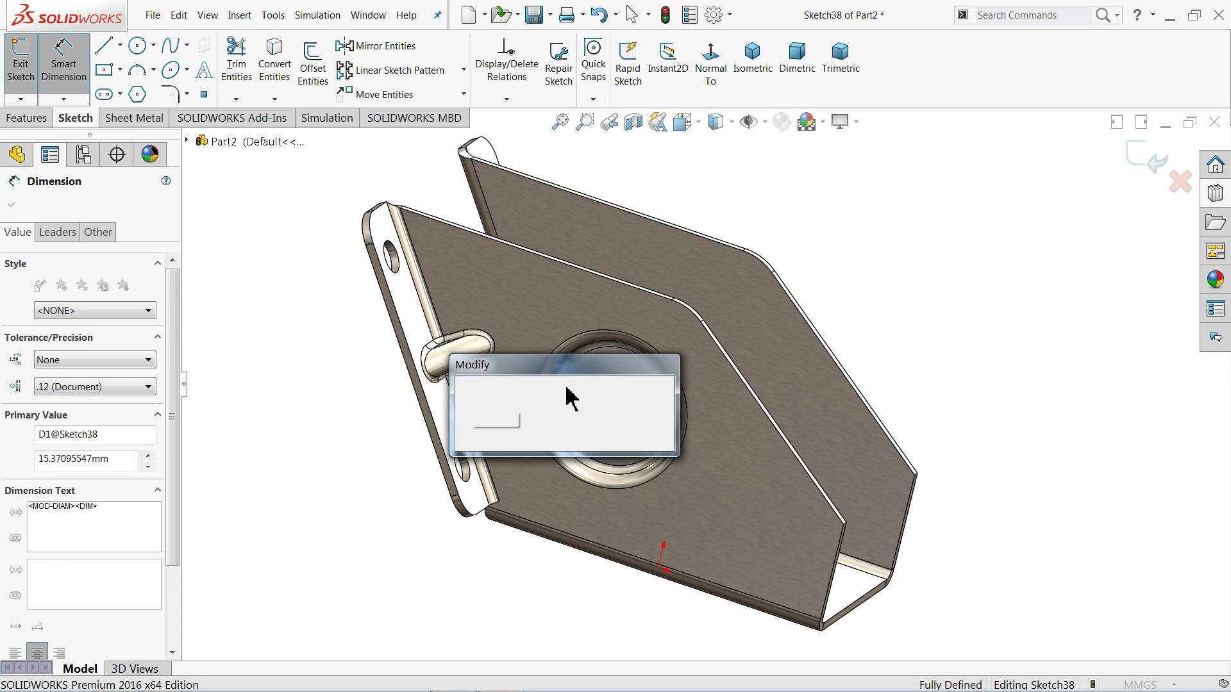
key("Return")
Step: Cut the circle through the emboss with a blind extruded cut linked to the sheet thickness
left_click(125, 121)
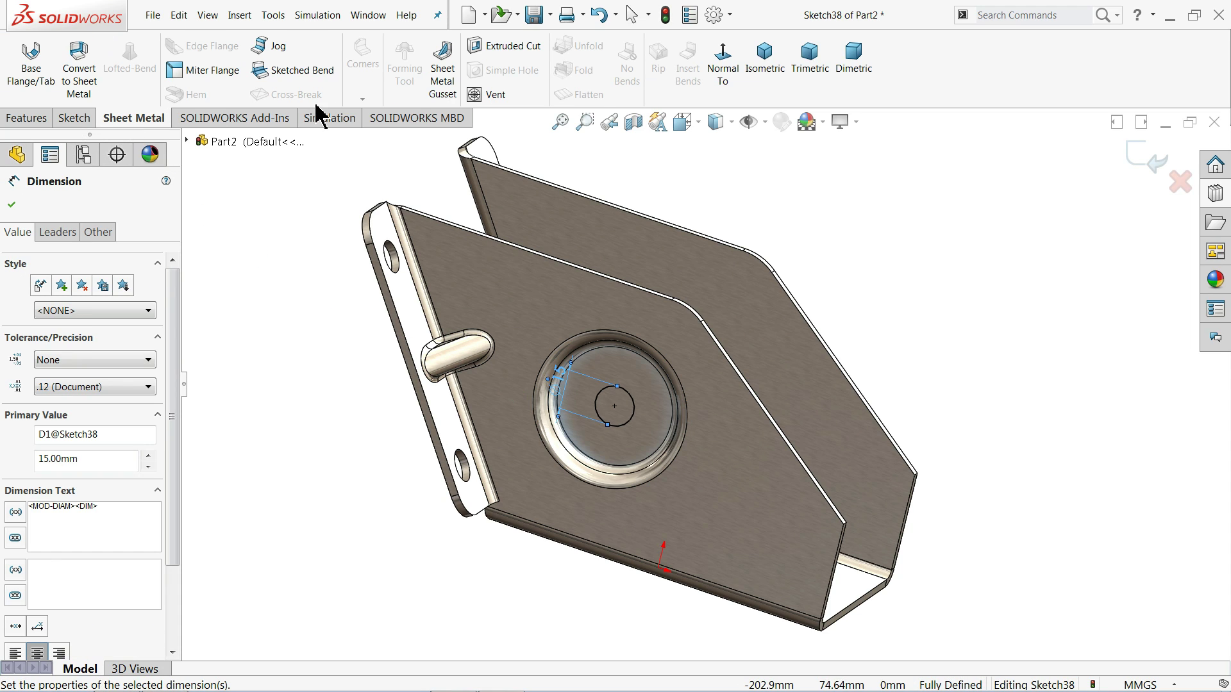
left_click(501, 52)
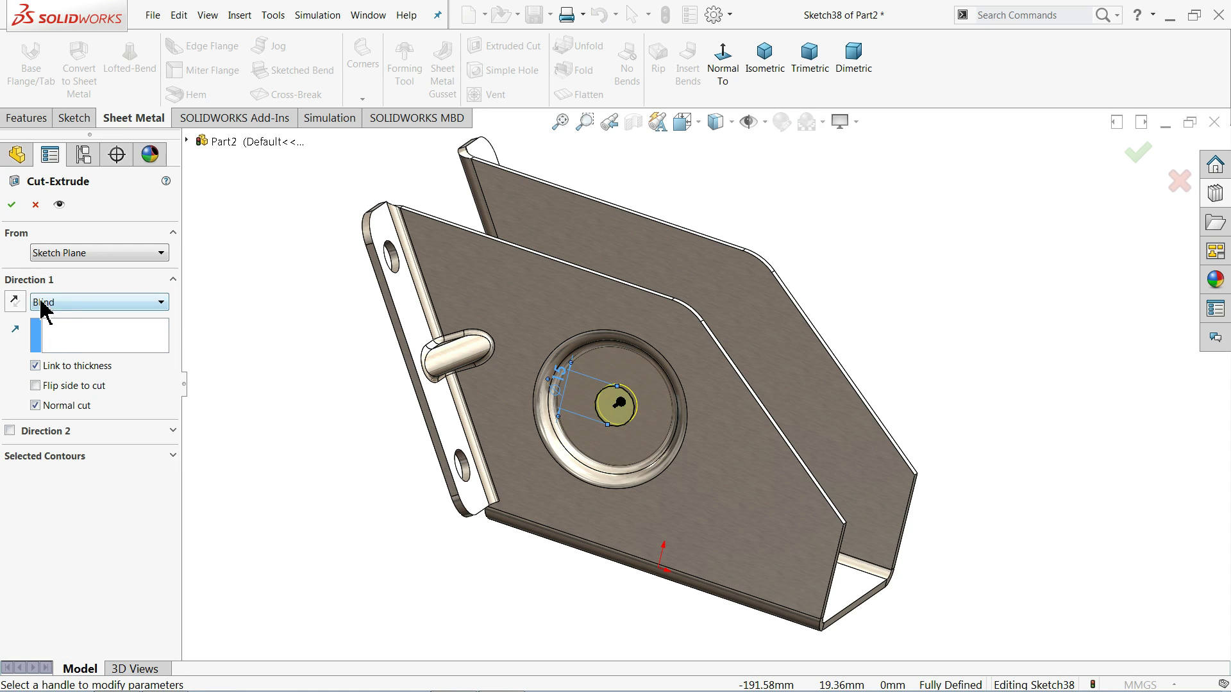
left_click(11, 209)
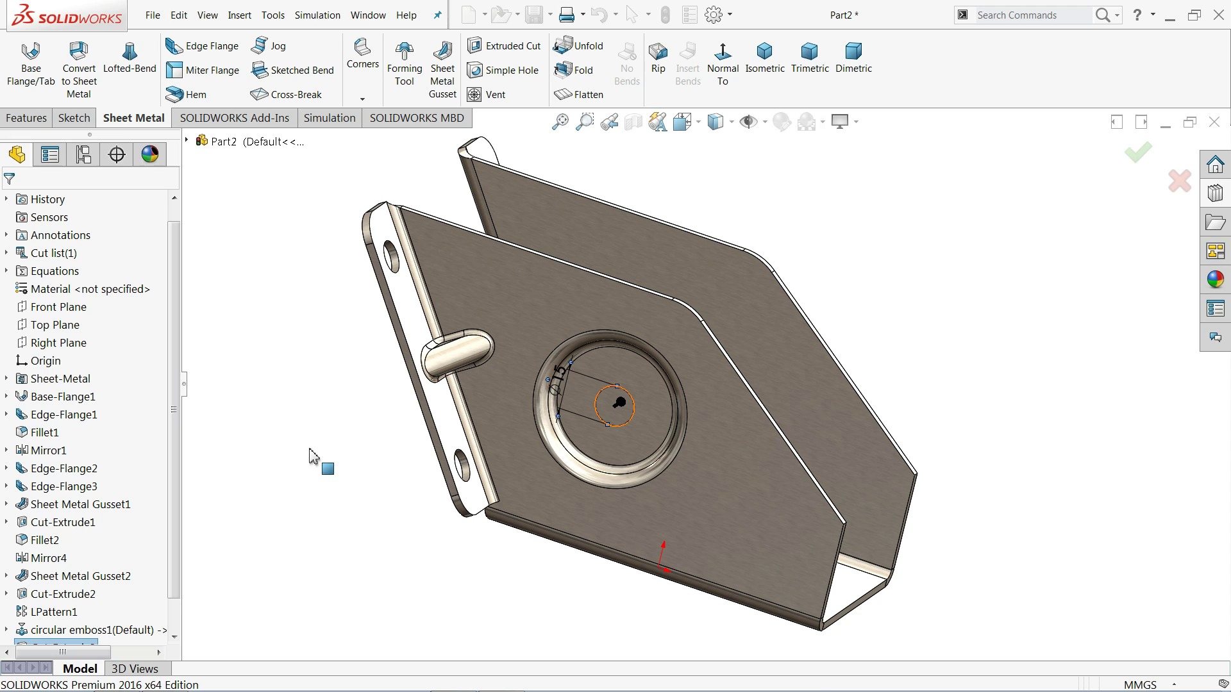
Step: Place the bridge lance forming tool from the Design Library's lances folder on the near flange's outer face, between emboss and end edge, and flip the tool
middle_click_drag(406, 459, 633, 454)
scroll(633, 454, "down", 5)
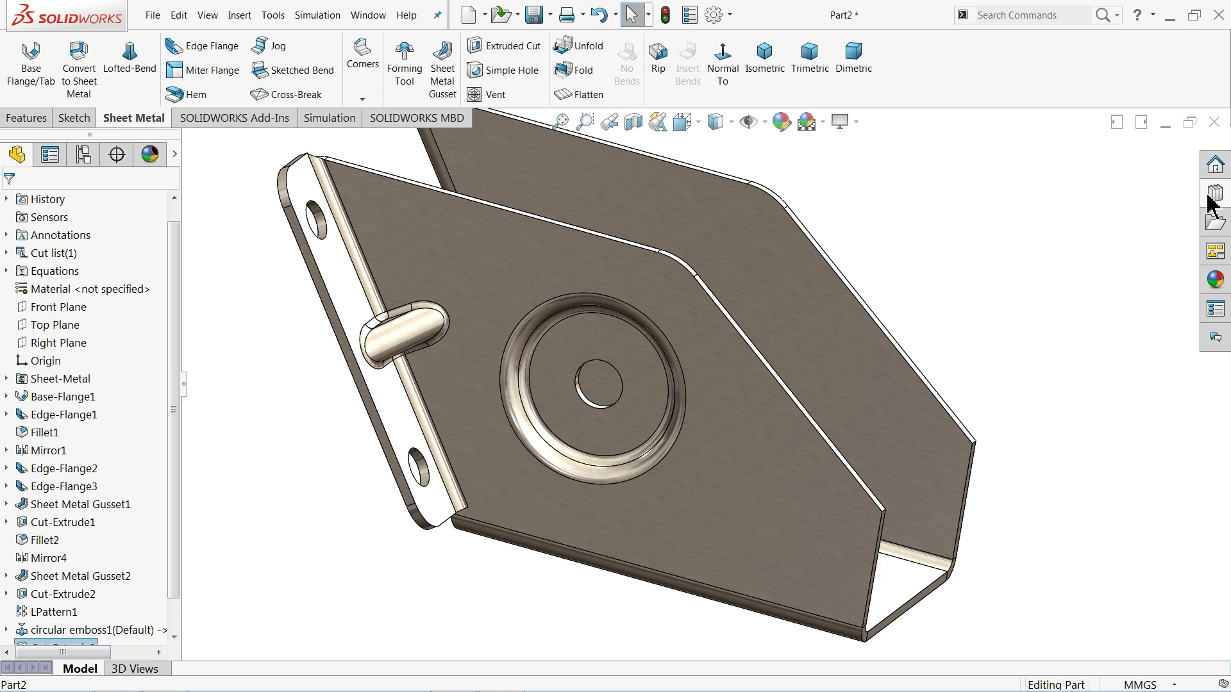
left_click(786, 459)
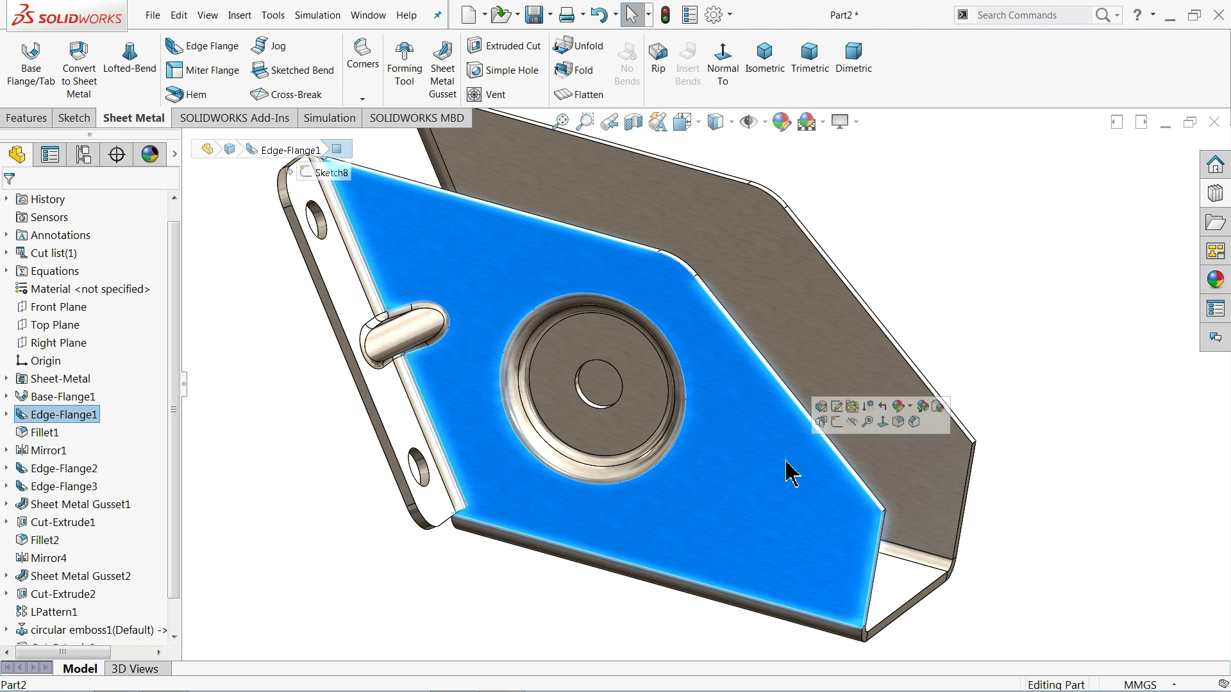
left_click(1215, 193)
left_click(1140, 279)
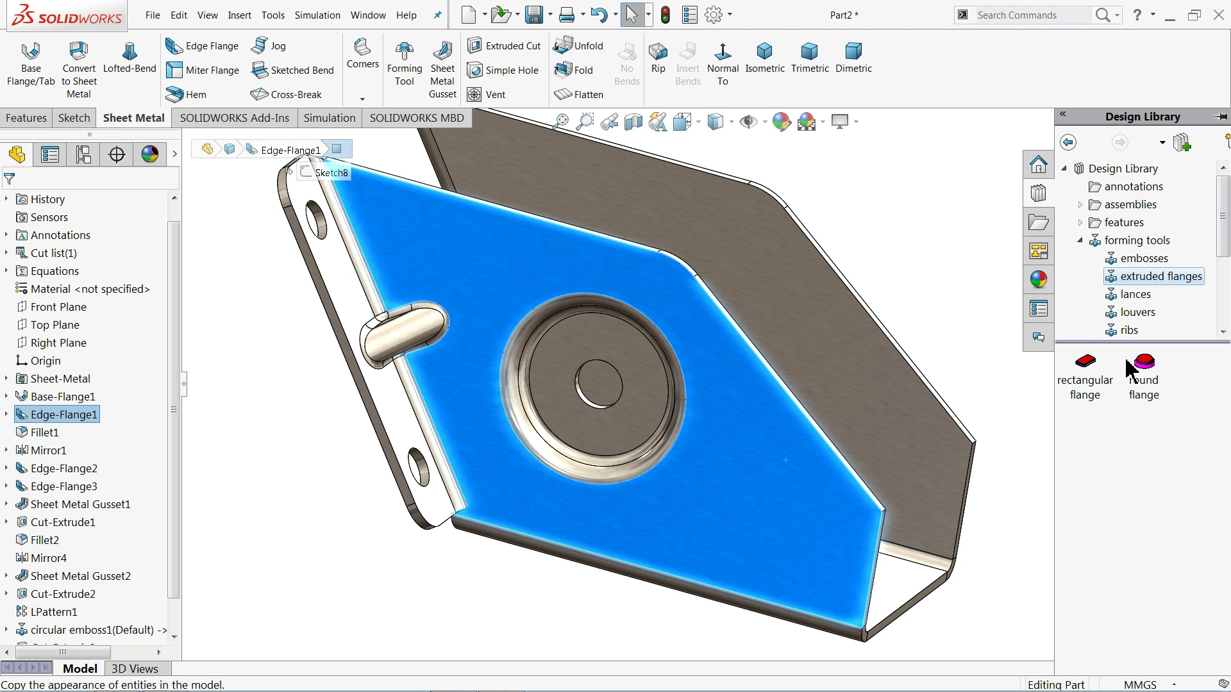
left_click(1135, 295)
left_click_drag(1146, 441, 755, 444)
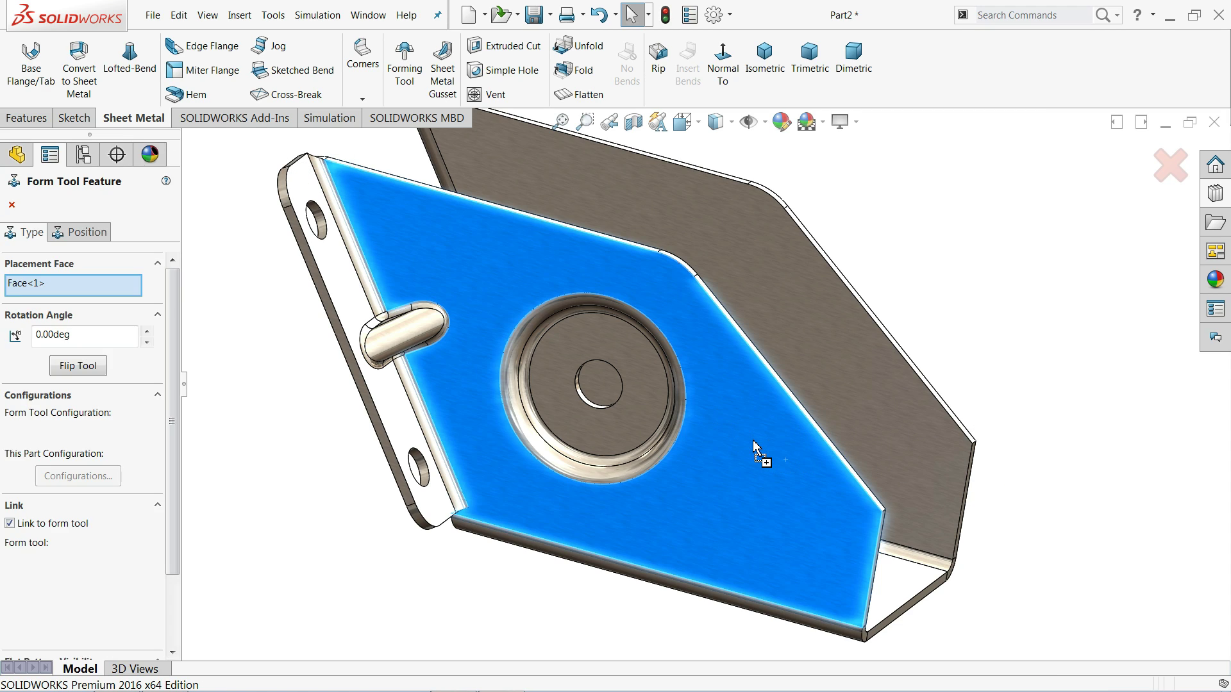
middle_click_drag(809, 500, 692, 485)
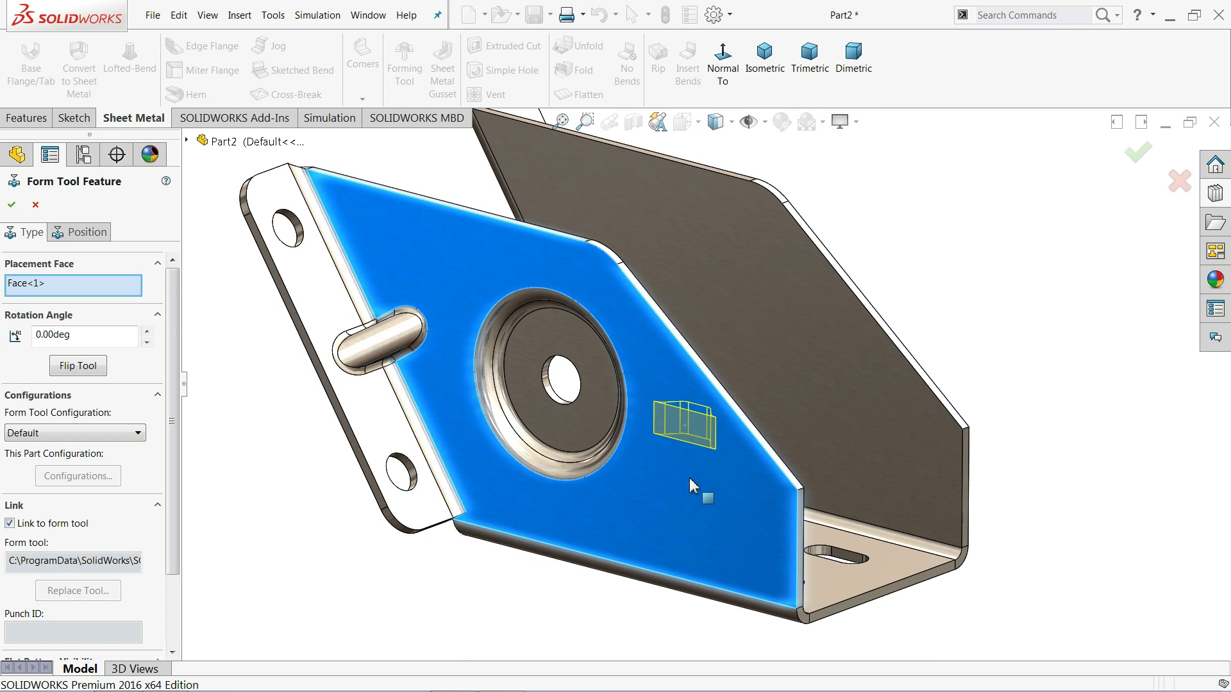
left_click(77, 368)
Step: Position the bridge lance's centre 44 mm horizontally from the flange's vertical end edge
left_click(82, 232)
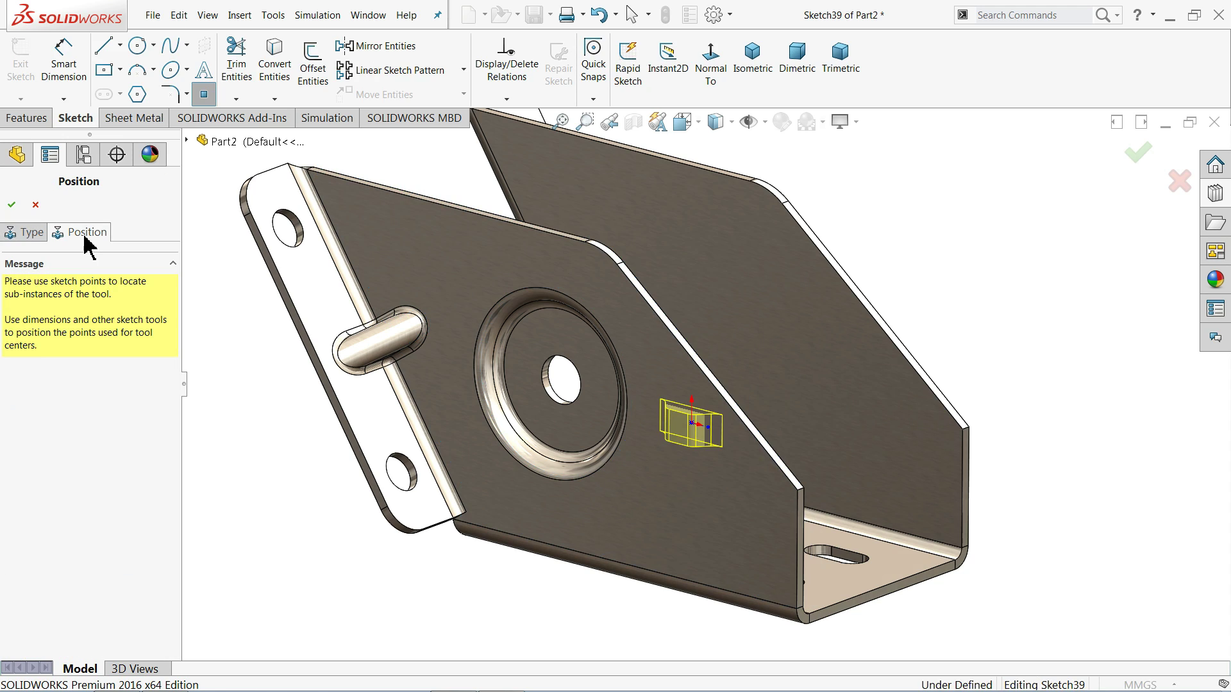
left_click(714, 62)
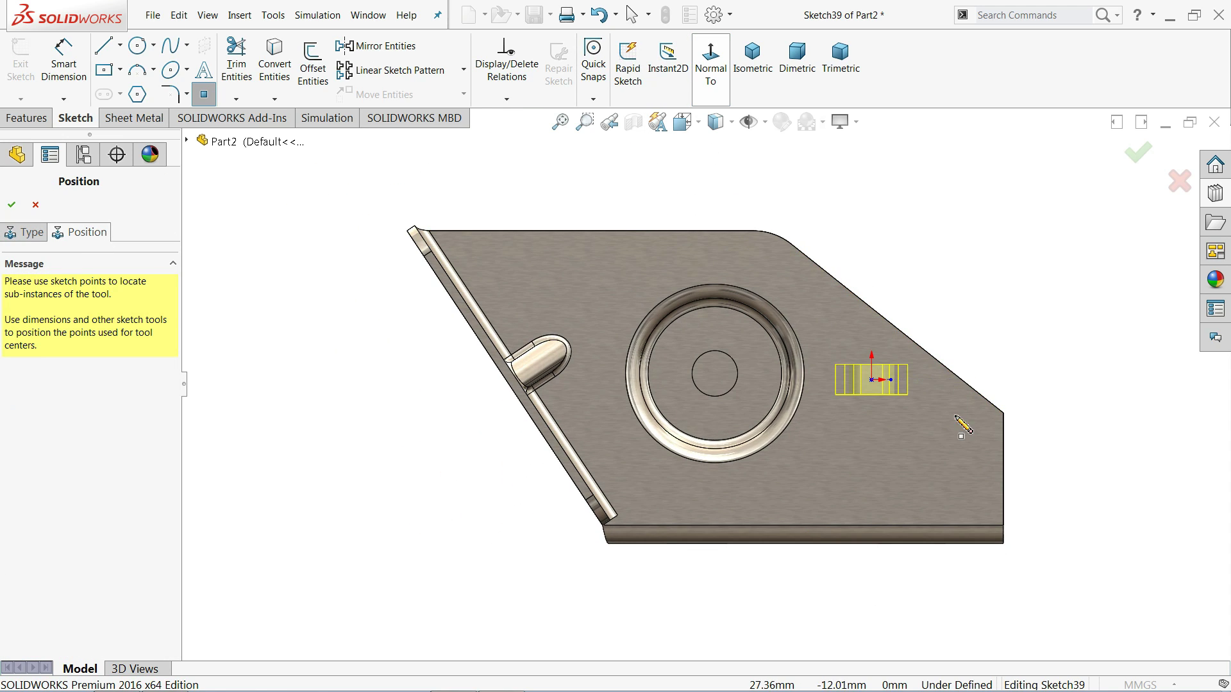
scroll(910, 410, "down", 2)
left_click(62, 54)
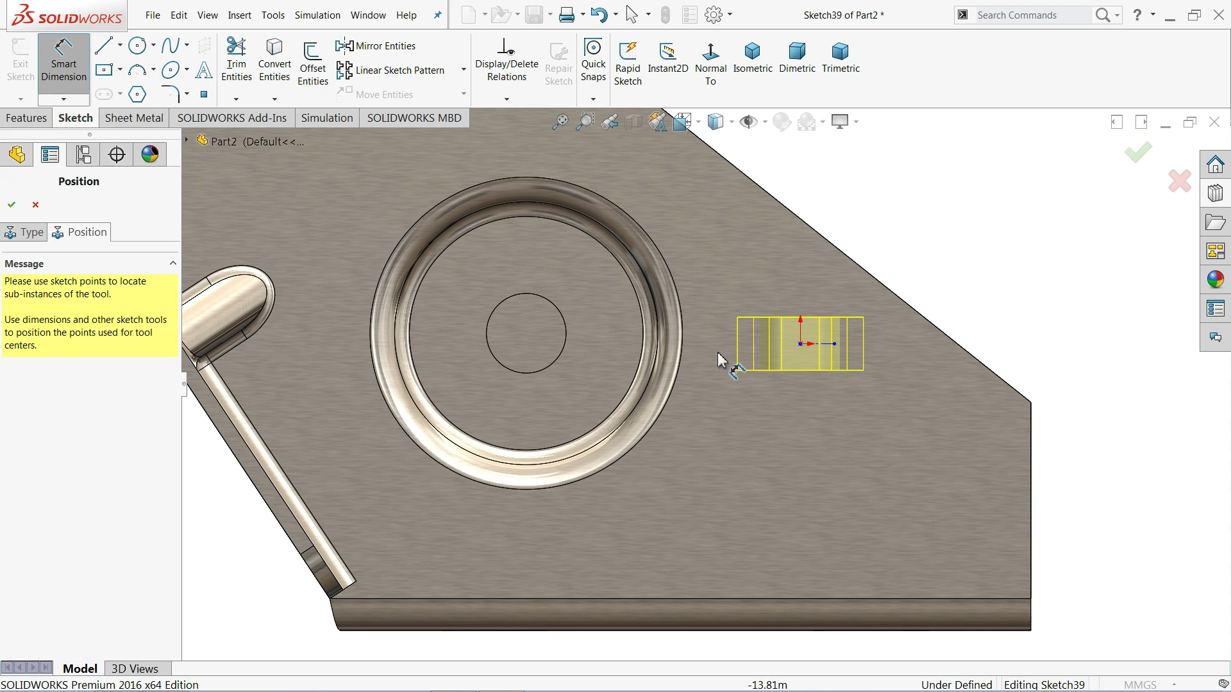
left_click(801, 345)
left_click(1032, 448)
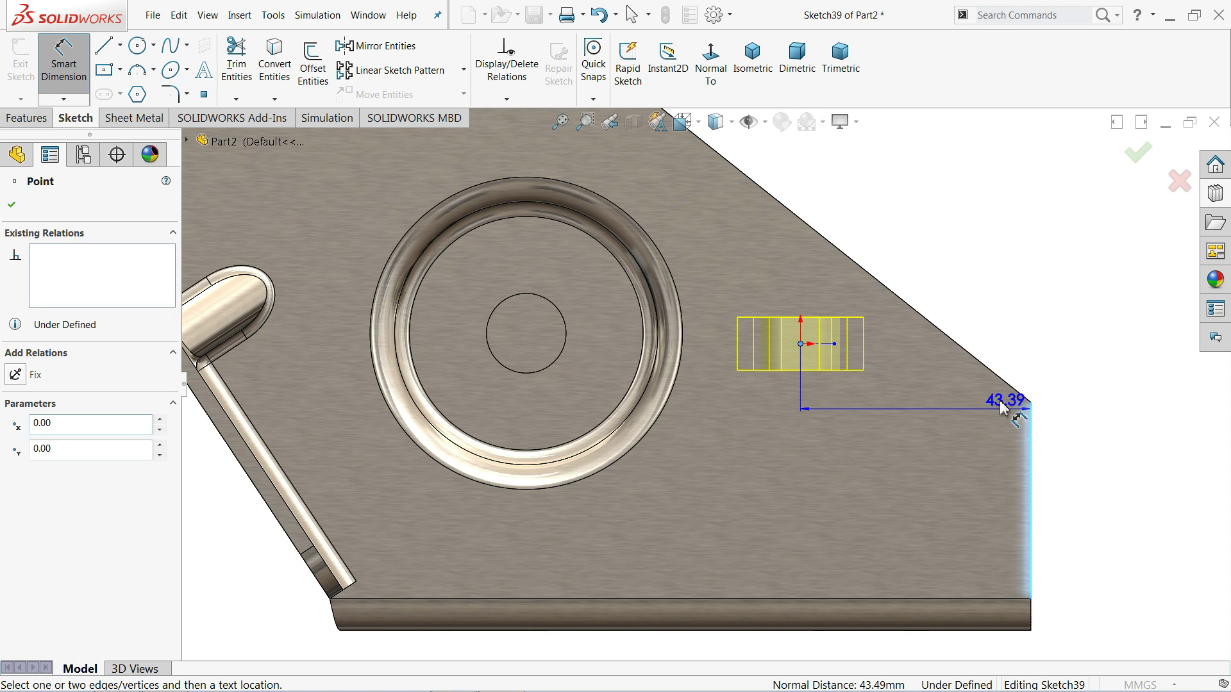
left_click(916, 225)
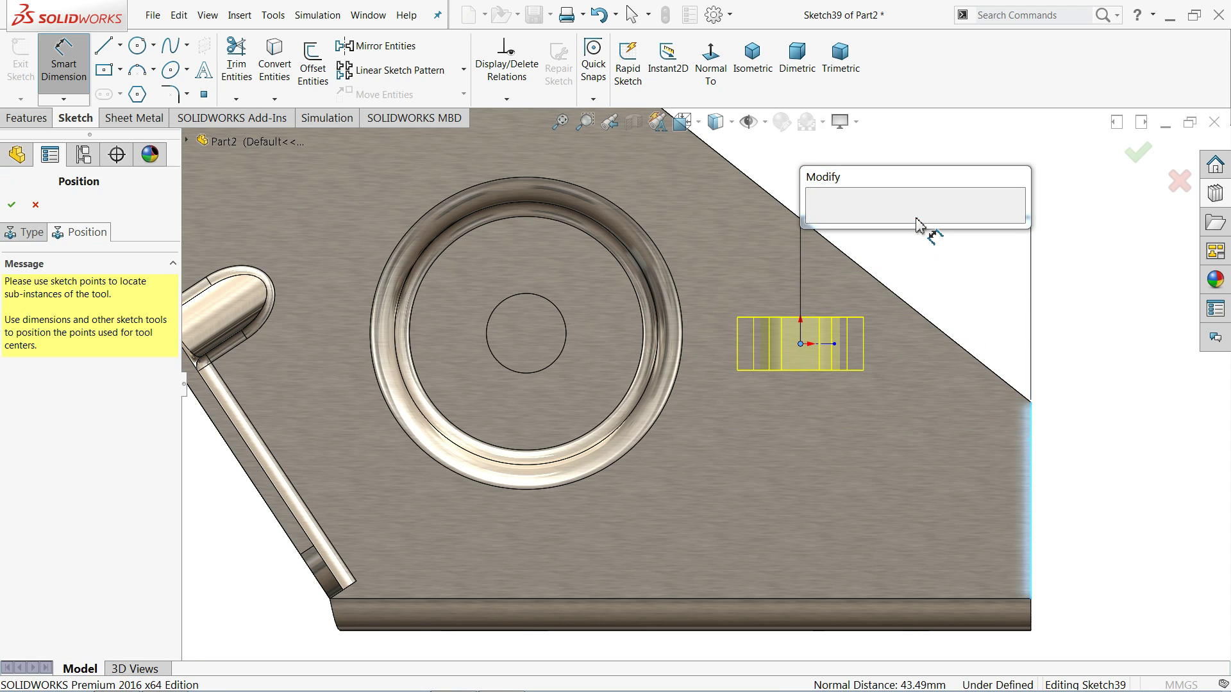
key("Escape")
key("Return")
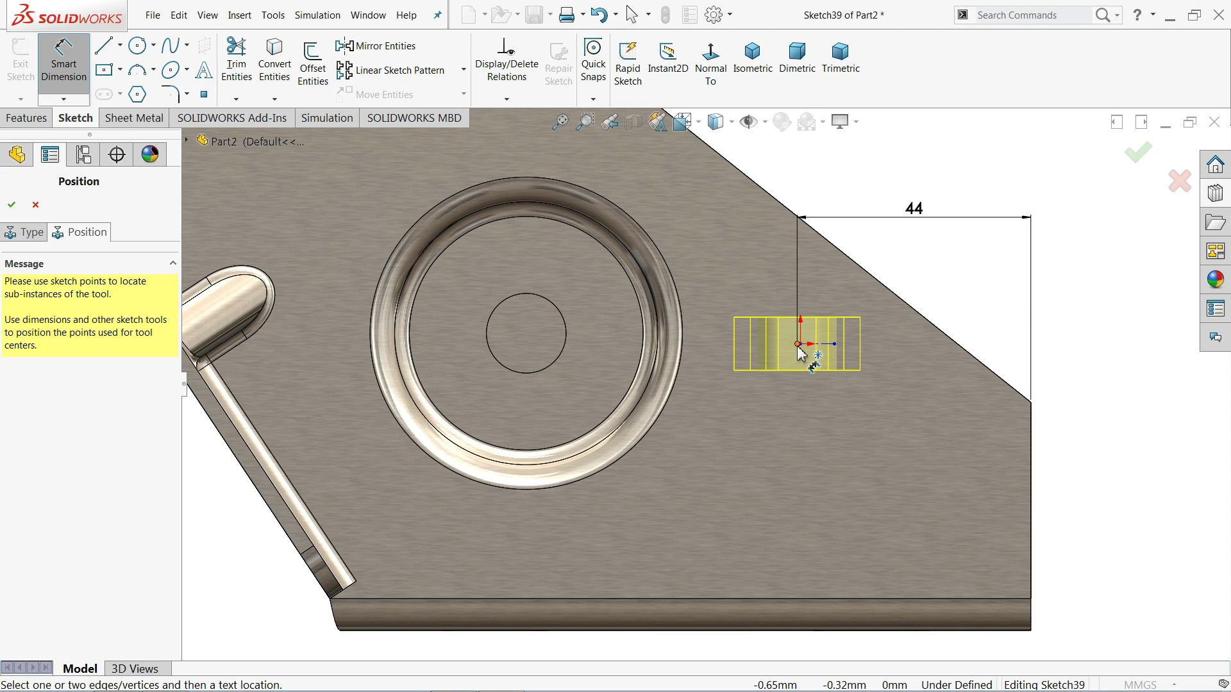
Step: Position the lance's centre 11 mm vertically above the corner where the sloped and vertical end edges meet, and finish placing the lance
left_click(797, 344)
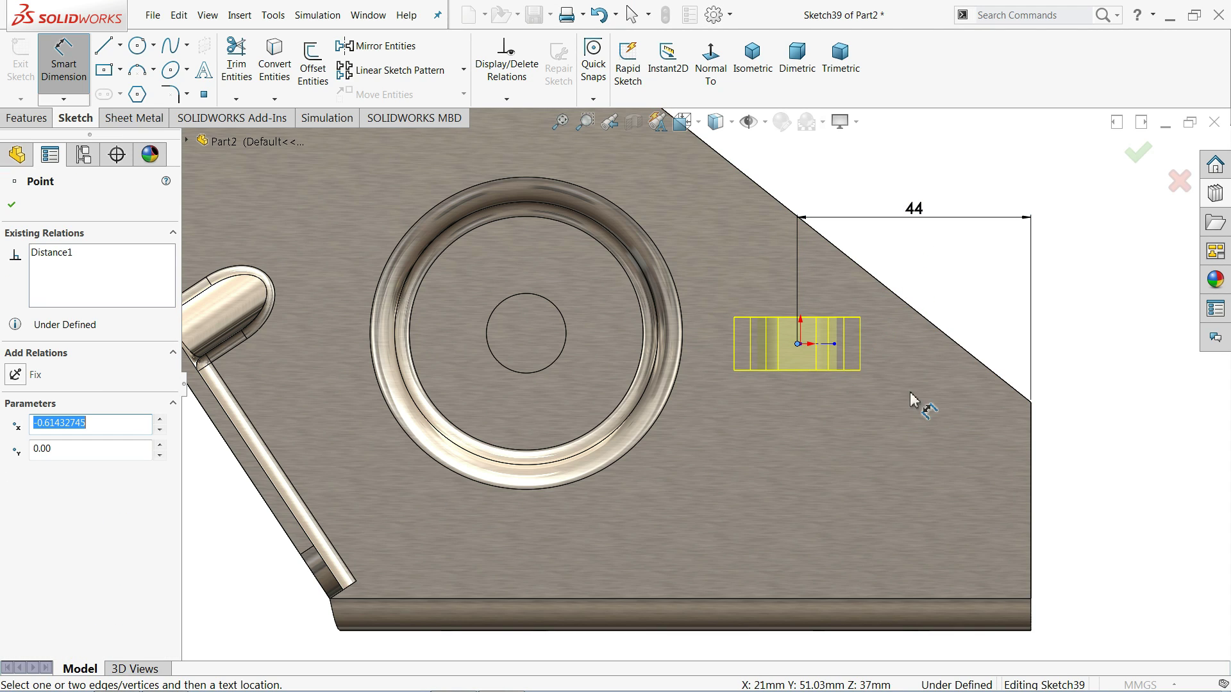
left_click(1030, 402)
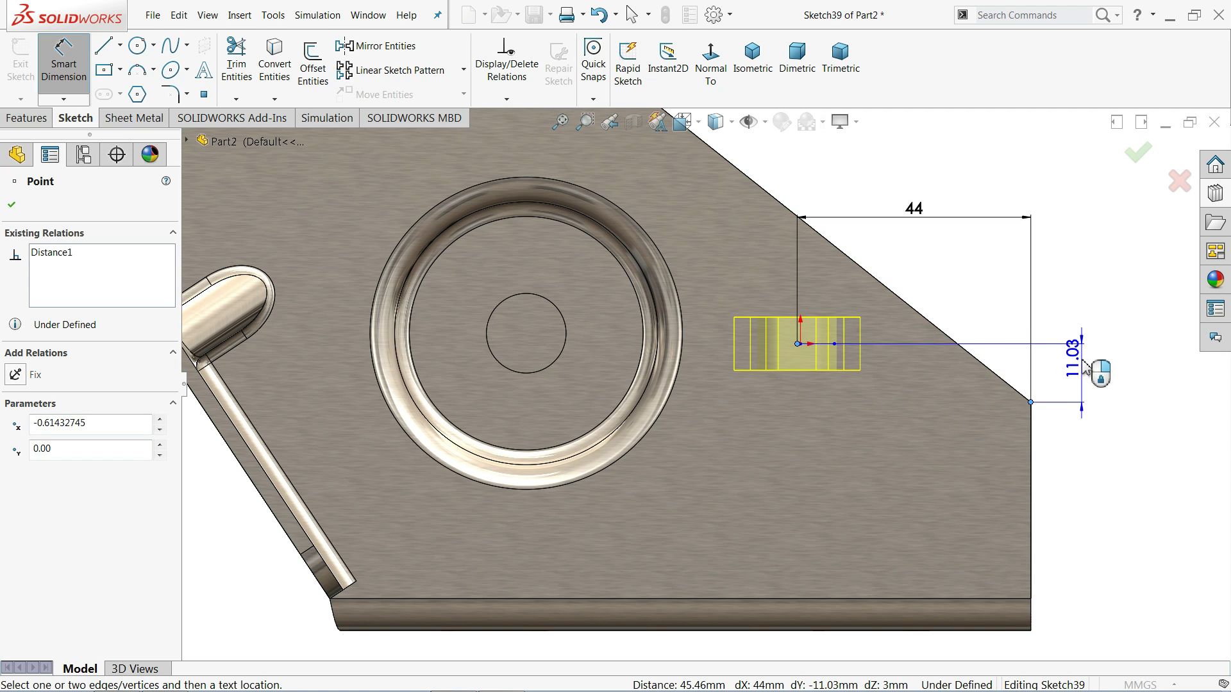
left_click(1083, 363)
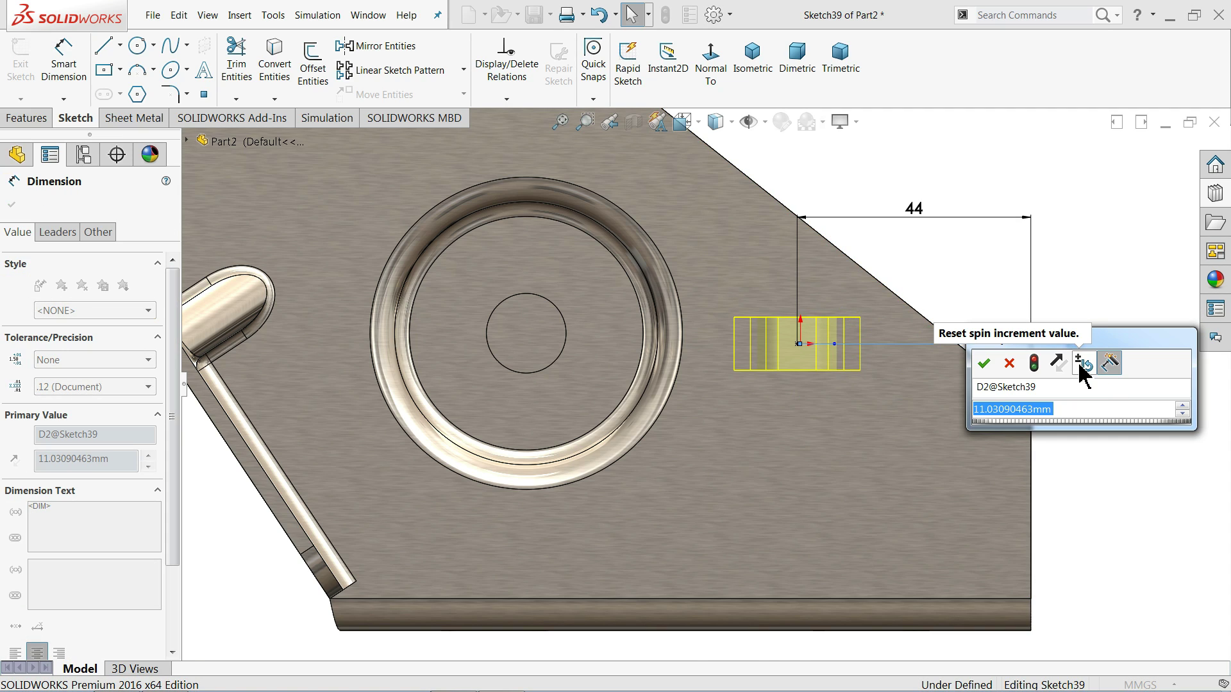
type("11")
key("Return")
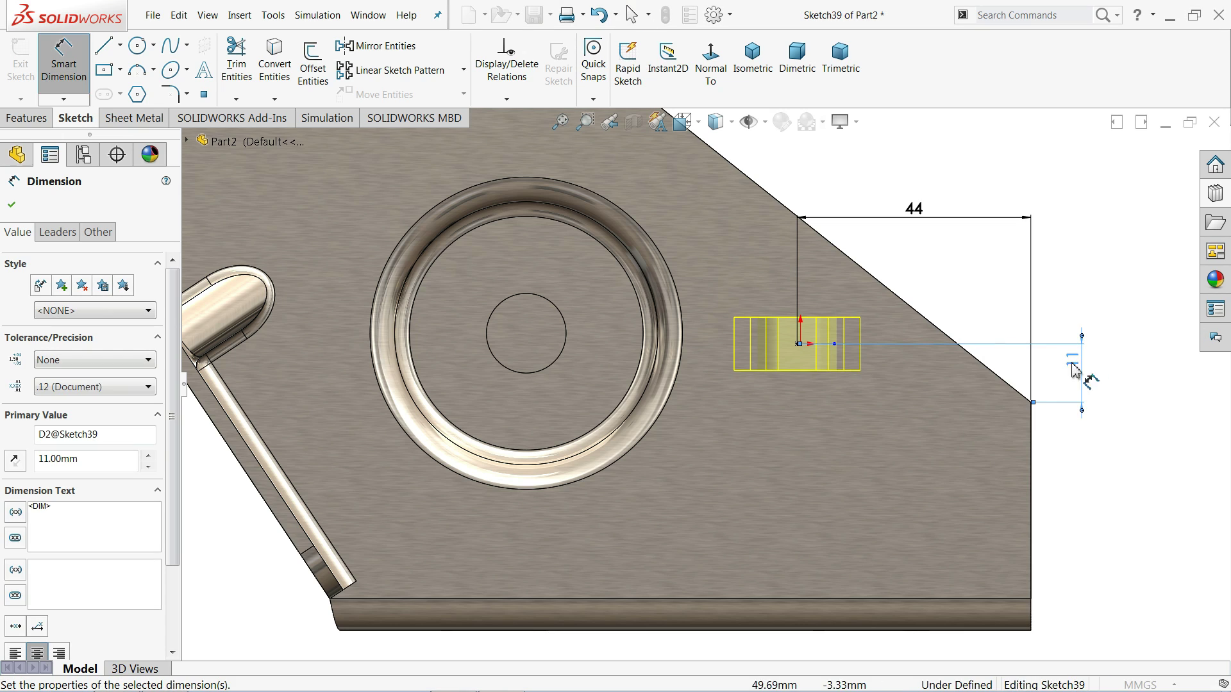
left_click(11, 204)
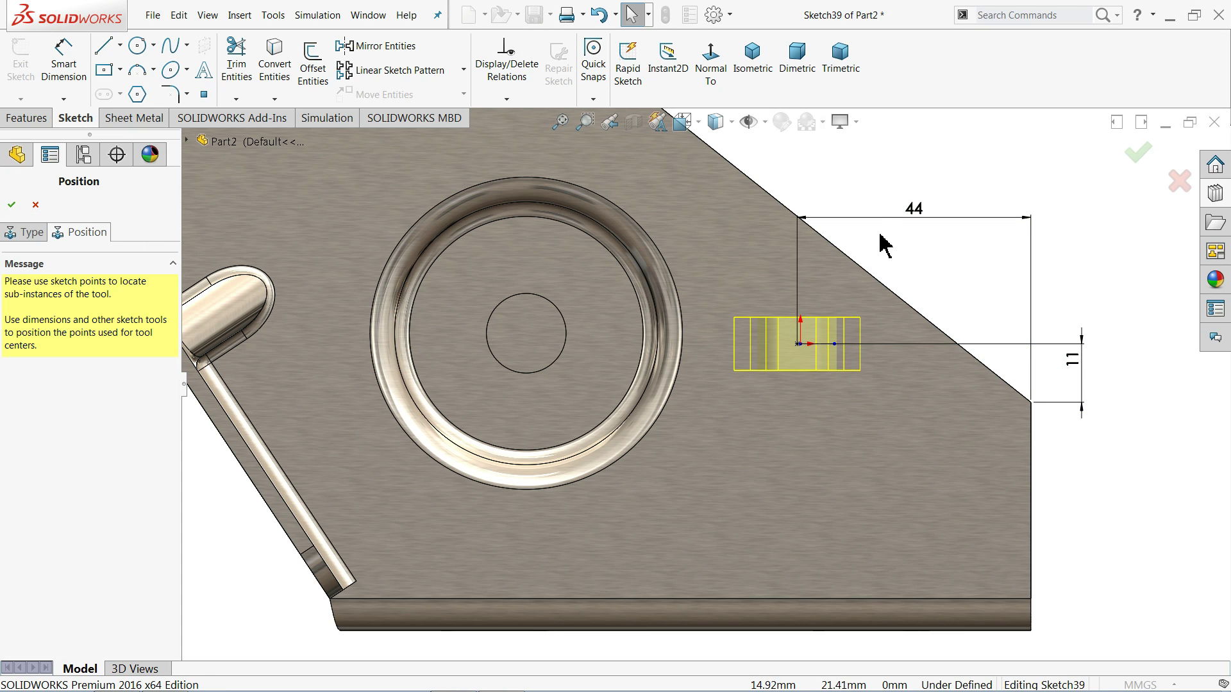
left_click(761, 74)
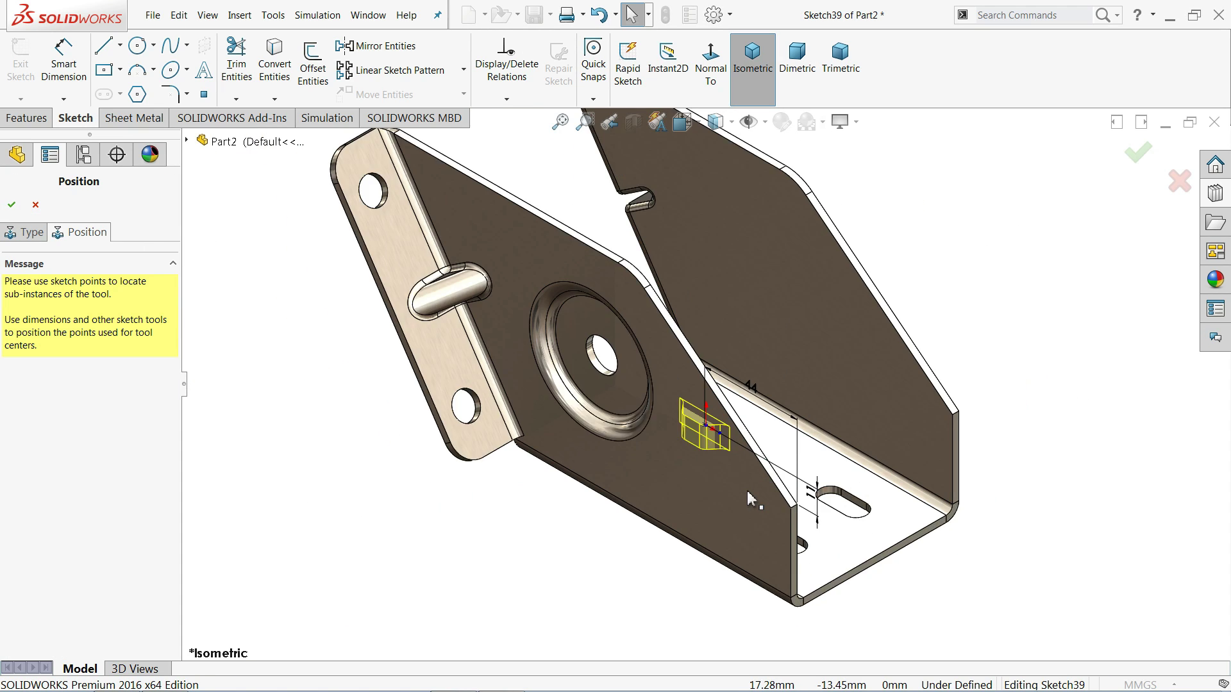
left_click(11, 204)
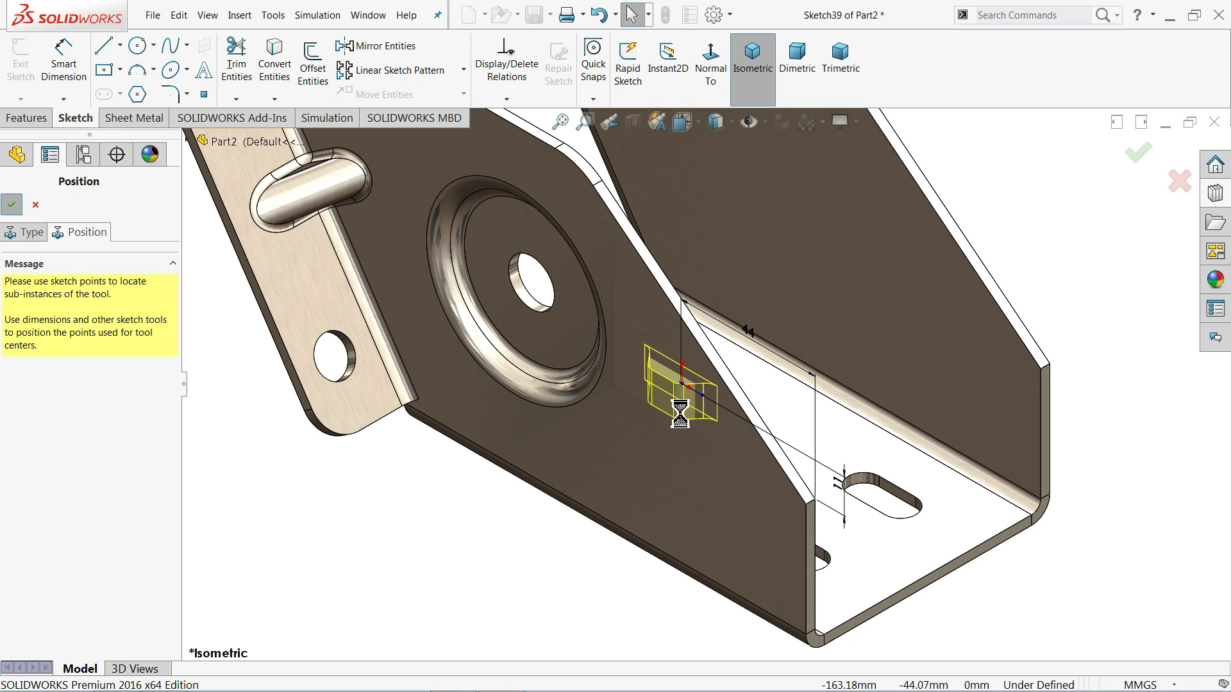
Step: Set up a linear pattern of the bridge lance using the near flange's vertical end edge as the first direction
middle_click_drag(728, 509, 564, 301)
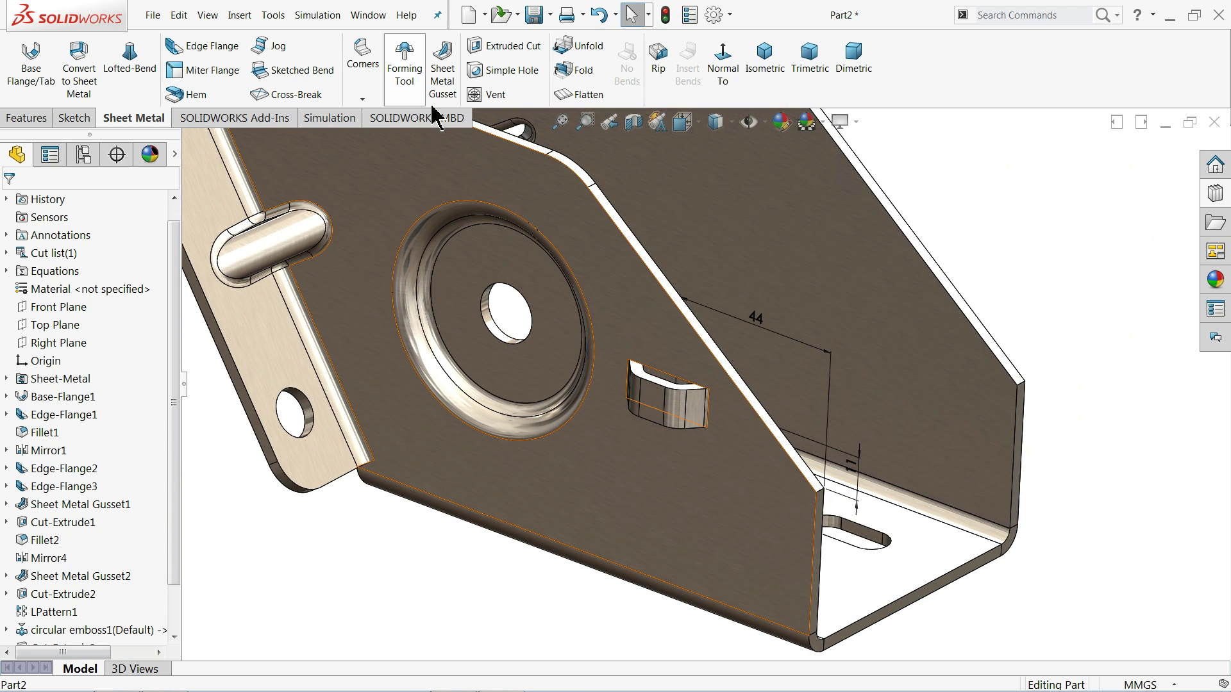
left_click(25, 119)
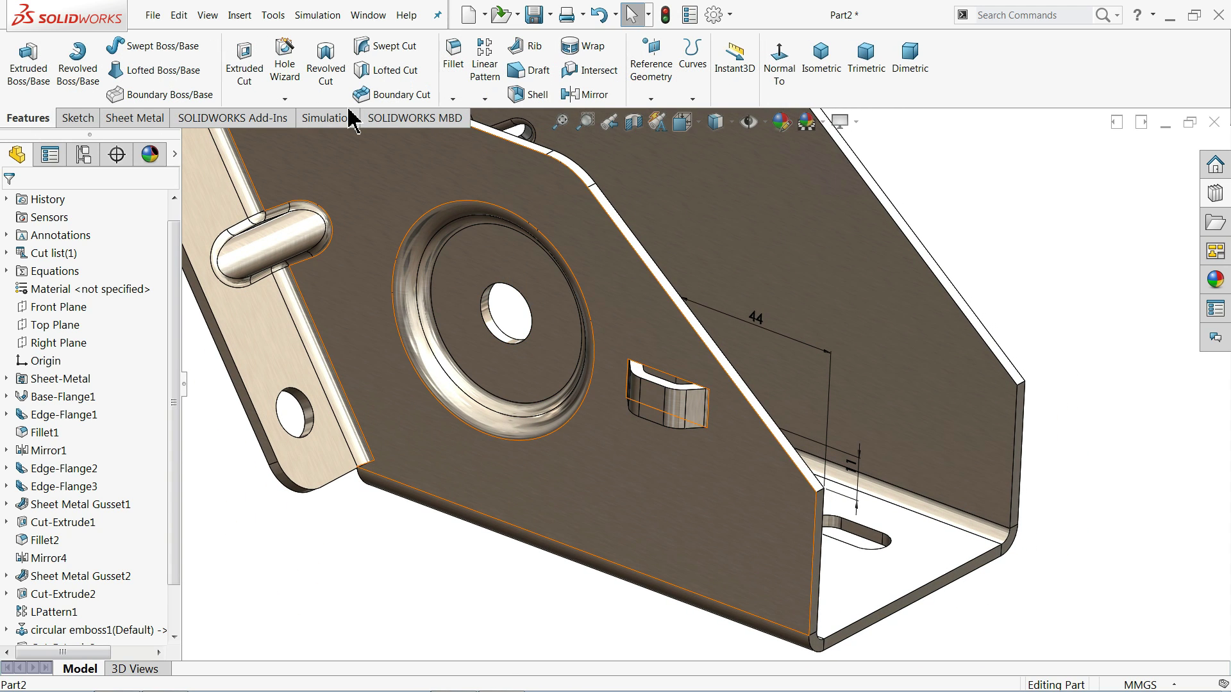
left_click(484, 68)
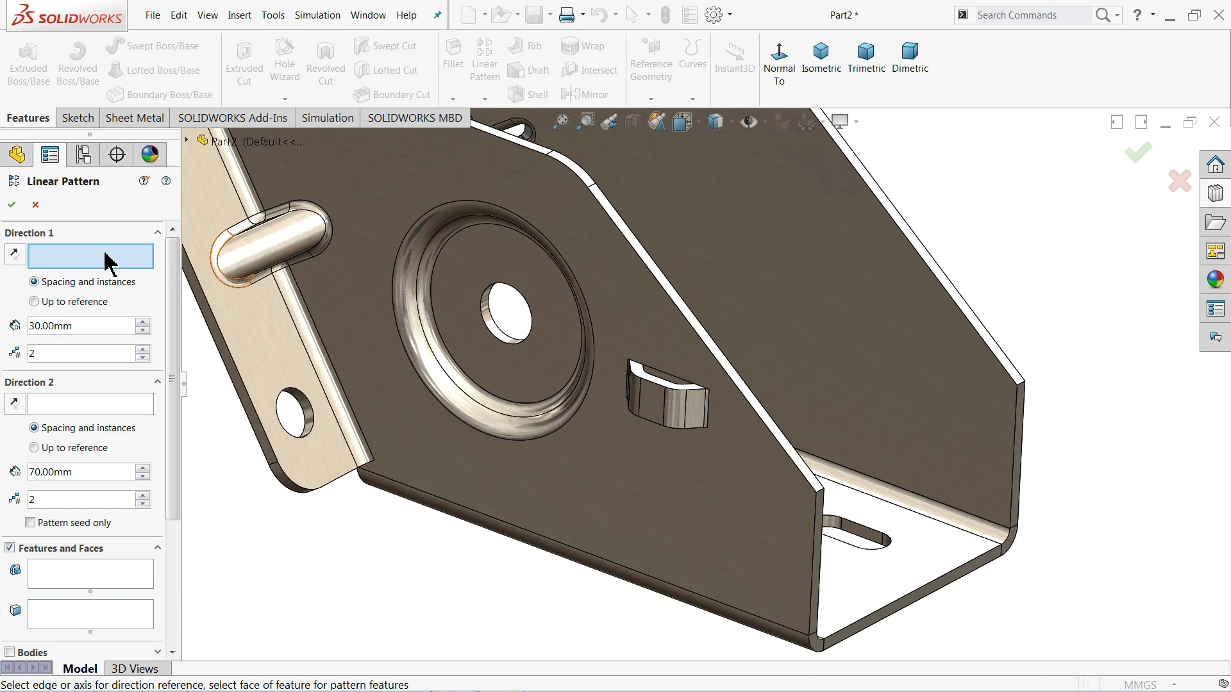
left_click(819, 539)
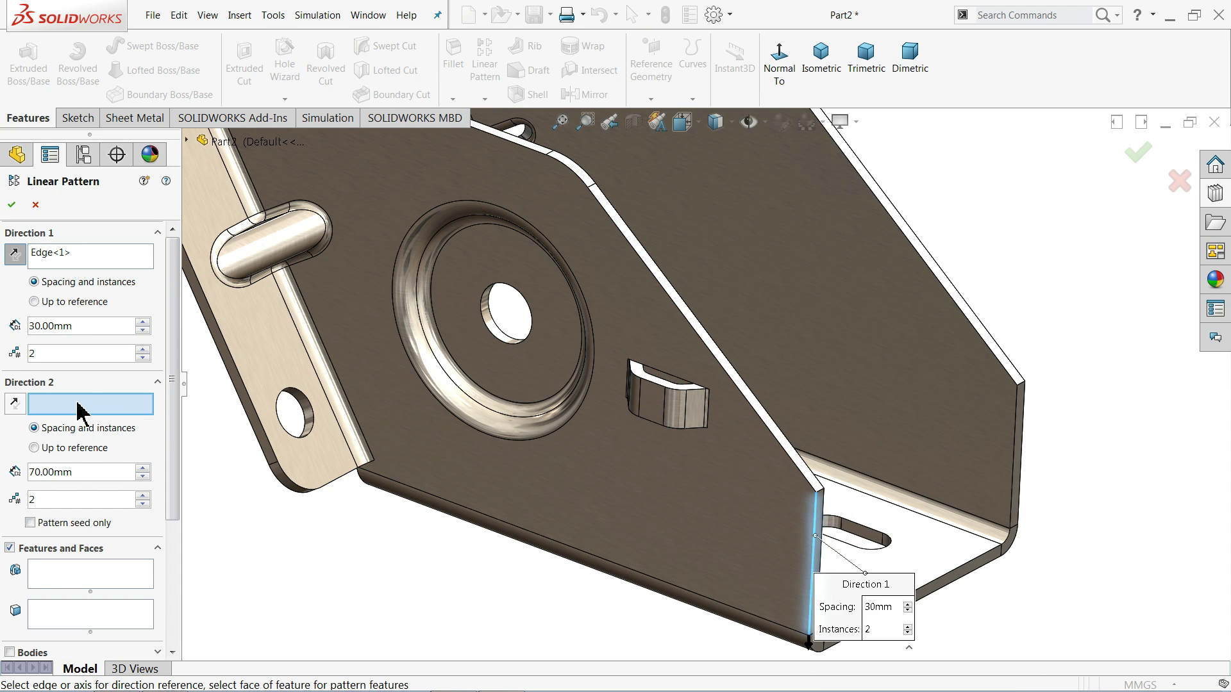
left_click(89, 579)
left_click(657, 413)
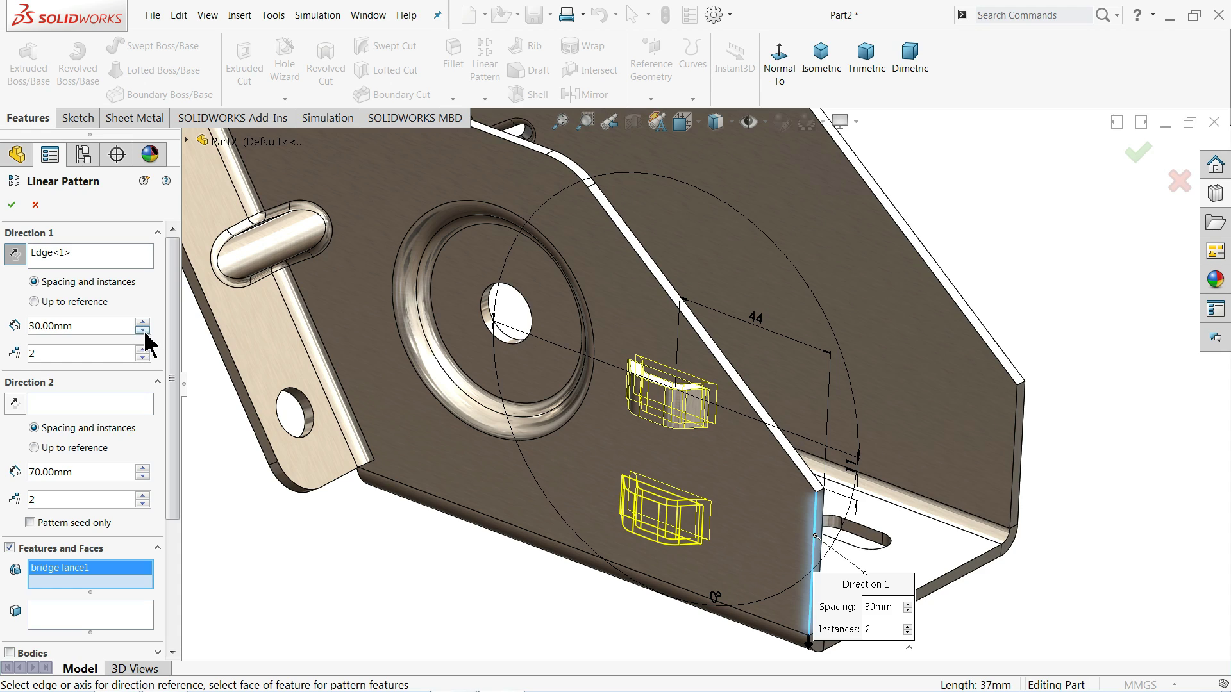
Step: Set the lance pattern to 15 mm spacing with 3 instances and complete it
type("15")
key("Return")
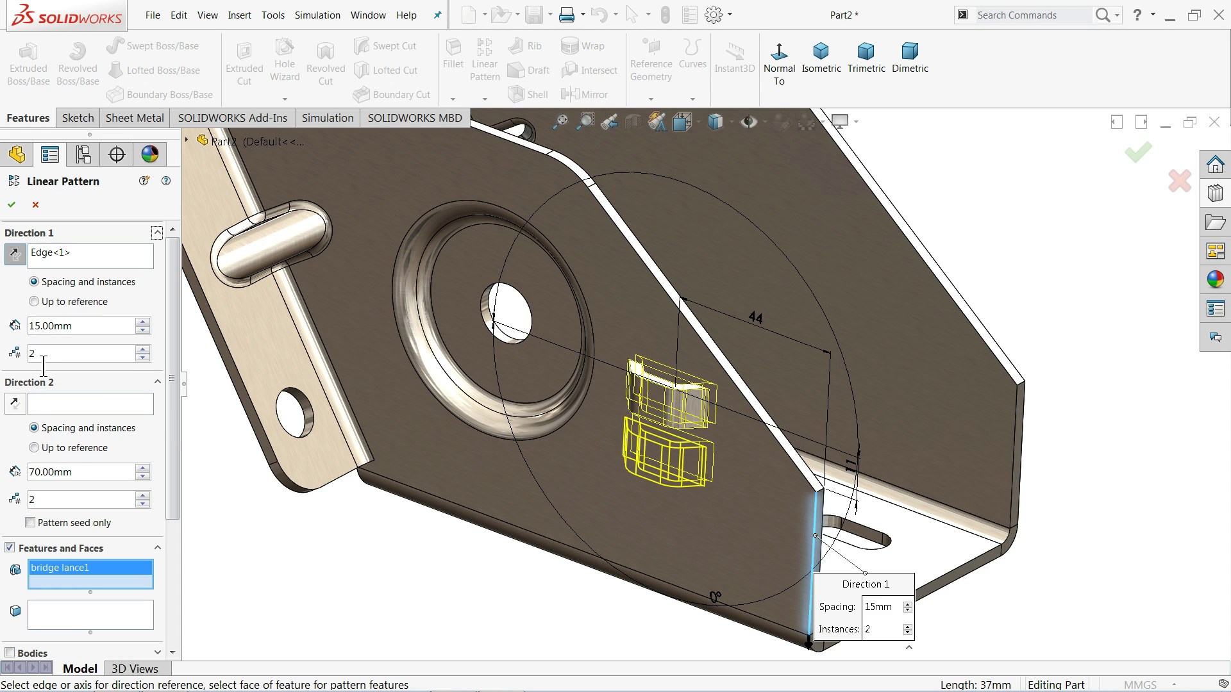
left_click(141, 358)
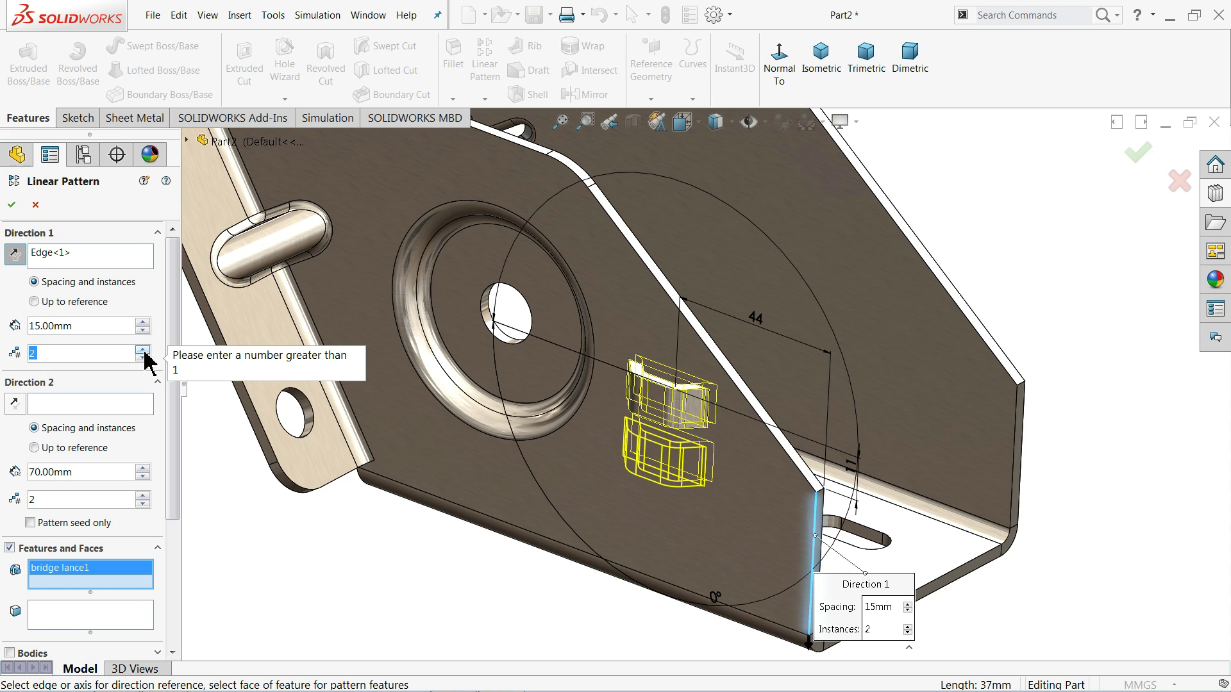
left_click(143, 350)
mouse_move(425, 542)
middle_mouse_down()
mouse_move(449, 500)
mouse_move(418, 532)
middle_mouse_up()
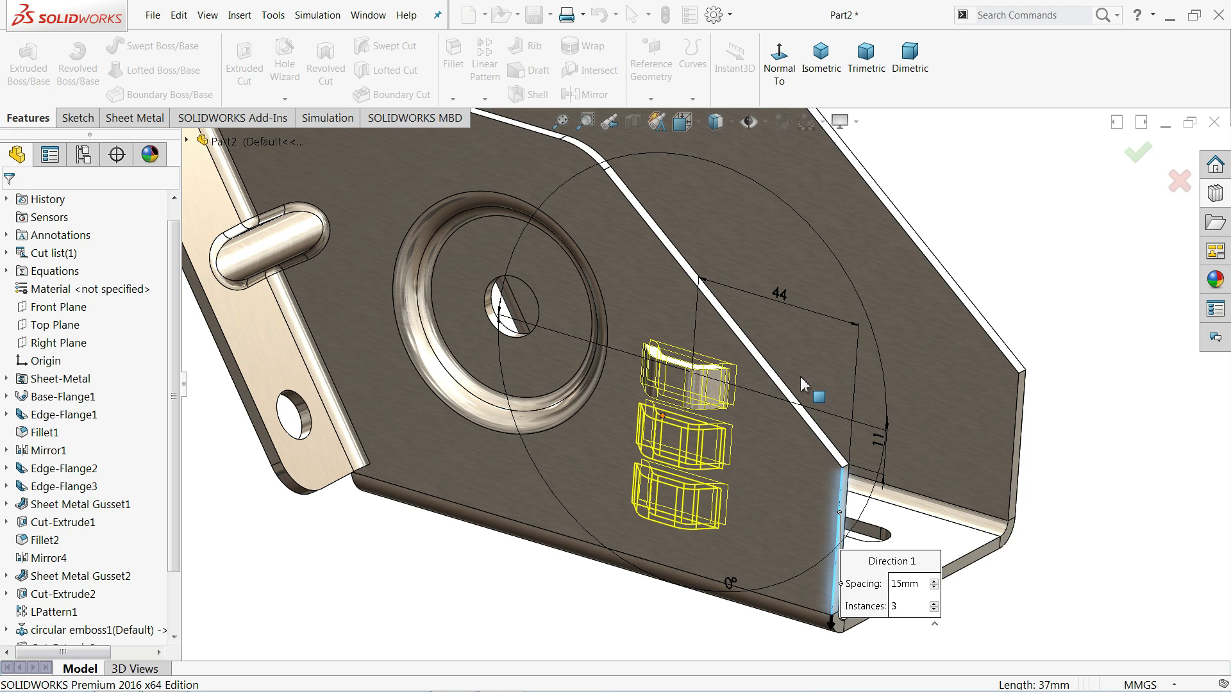
scroll(737, 400, "down", 3)
Step: Mirror the circular emboss and its centre hole about the Front Plane onto the opposite flange
mouse_move(737, 404)
middle_mouse_down()
mouse_move(652, 357)
mouse_move(736, 410)
middle_mouse_up()
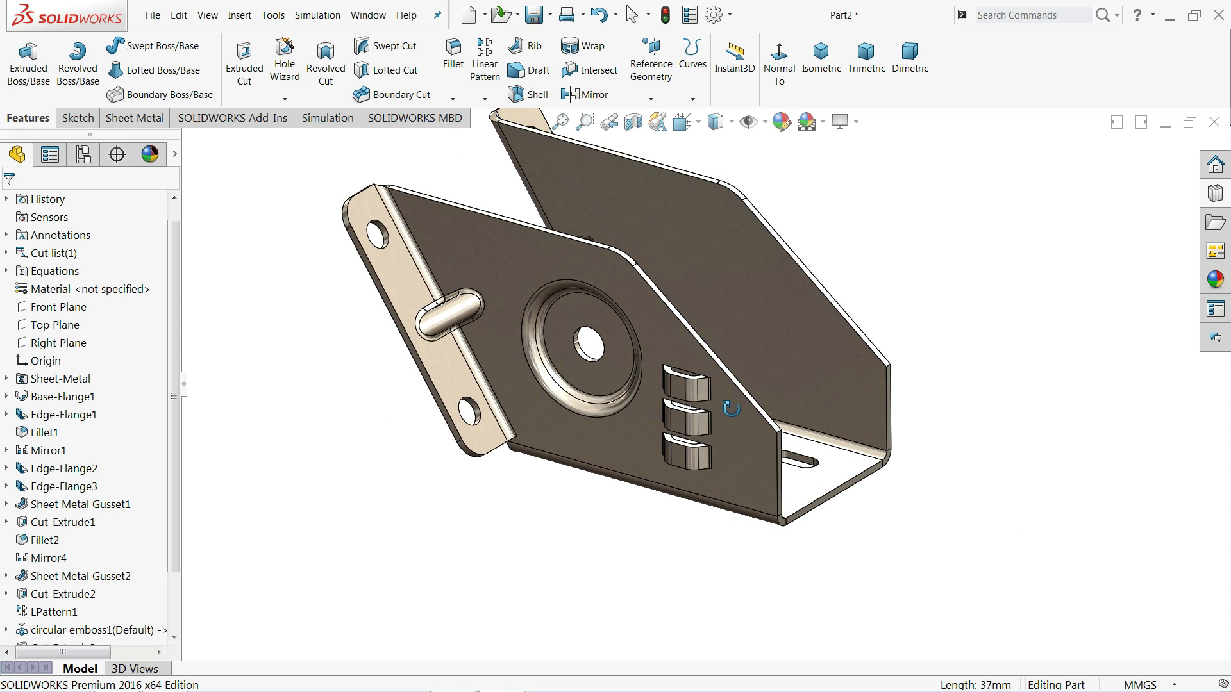
left_click(64, 309)
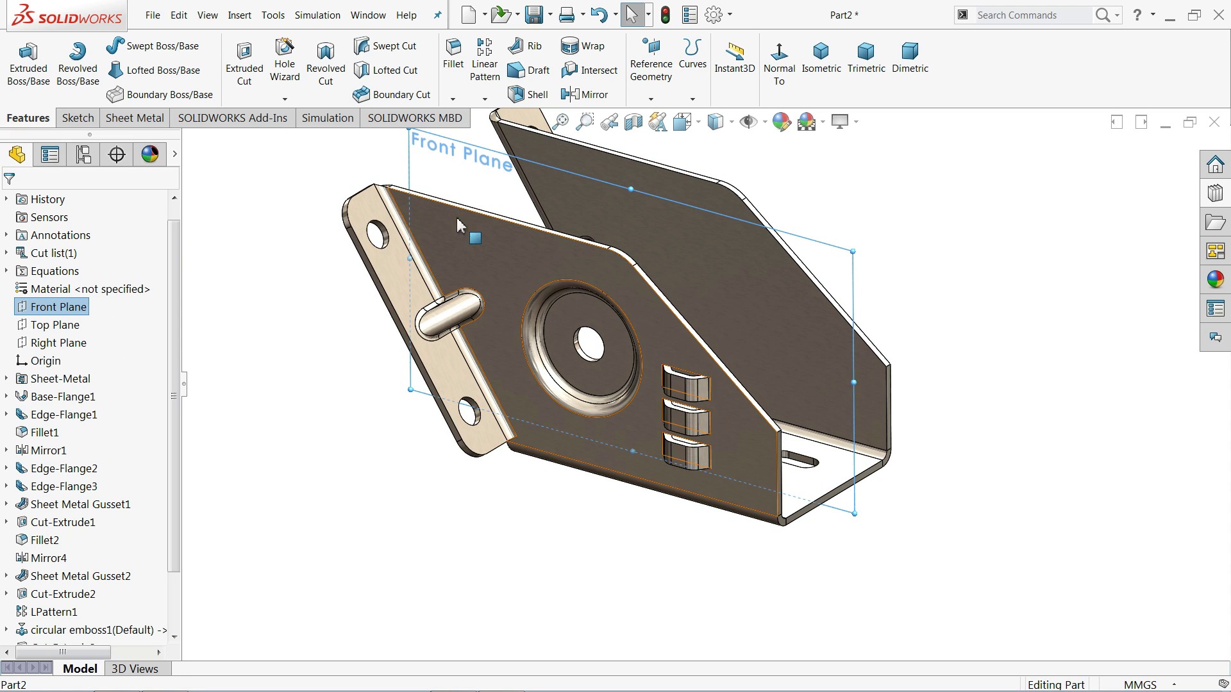
left_click(585, 94)
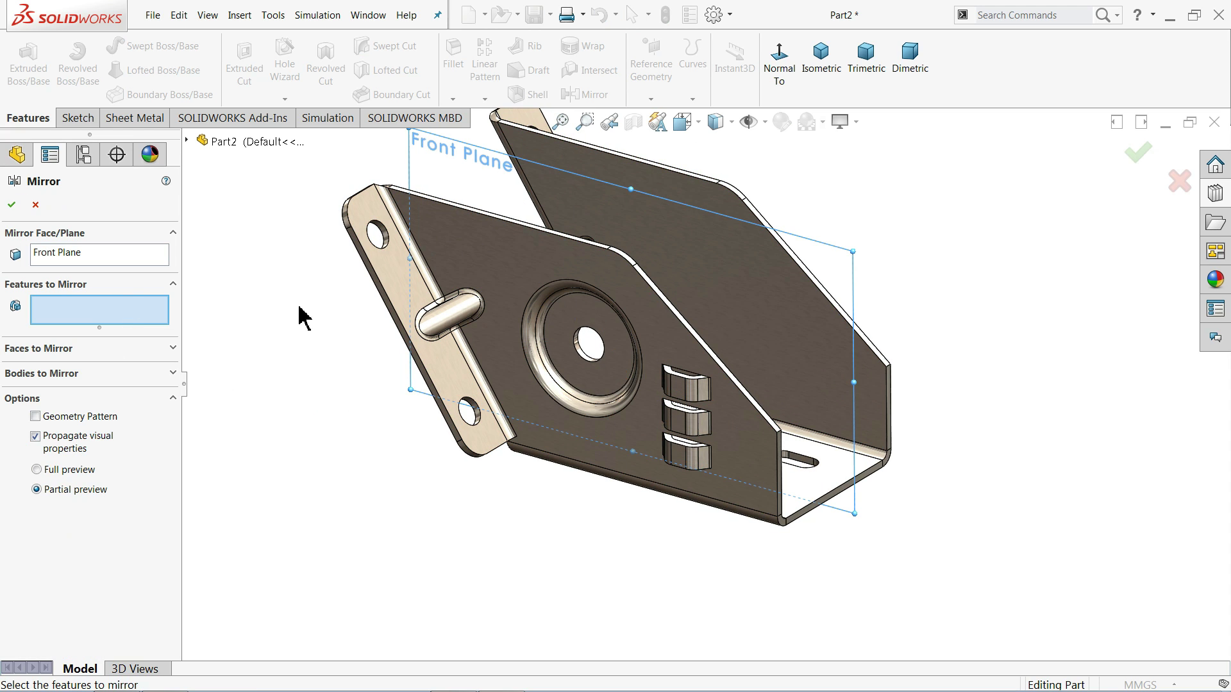
left_click(575, 318)
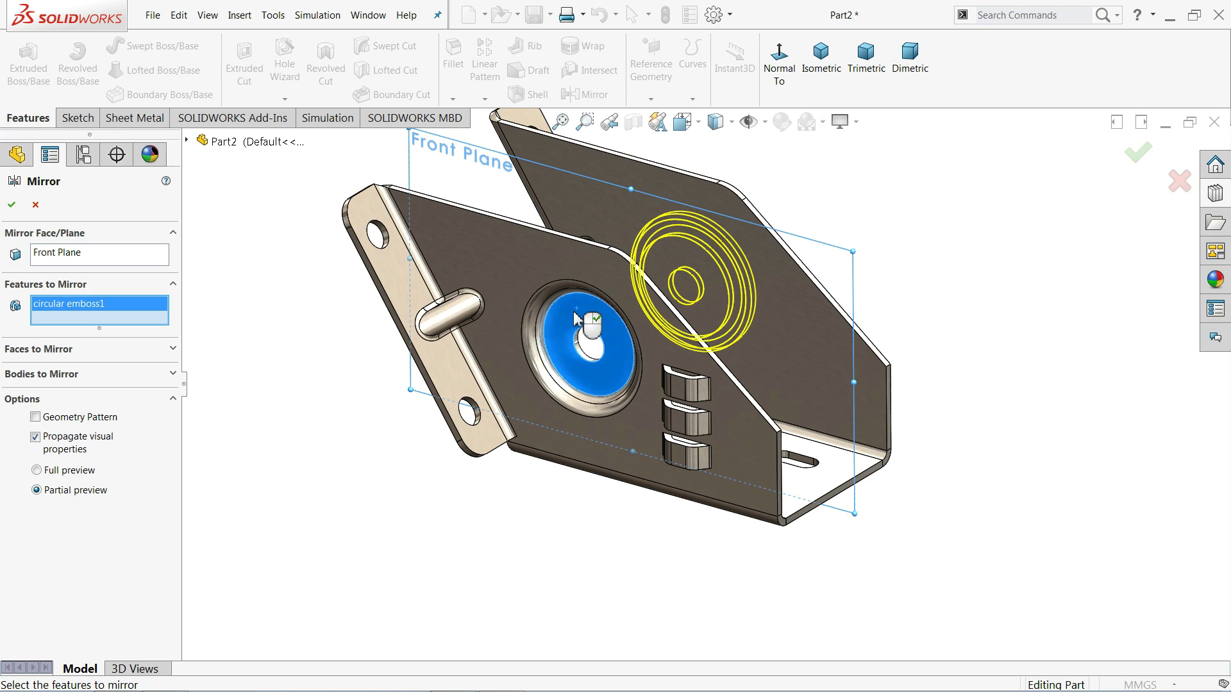
left_click(581, 355)
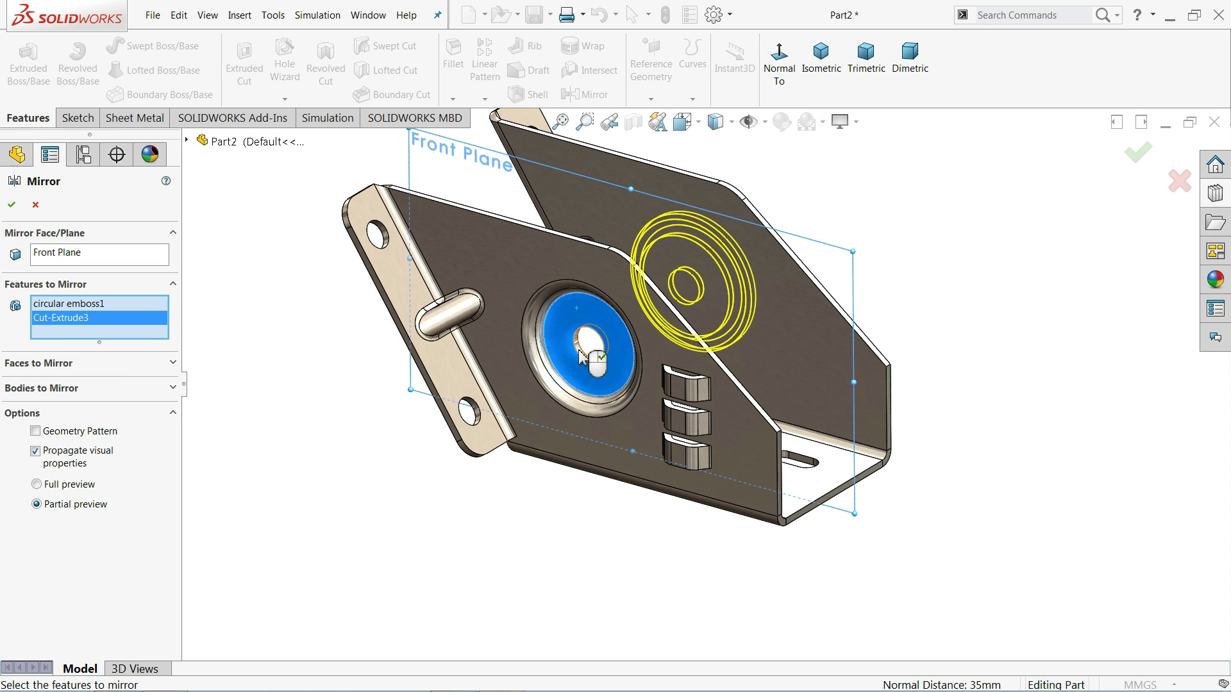
left_click(12, 207)
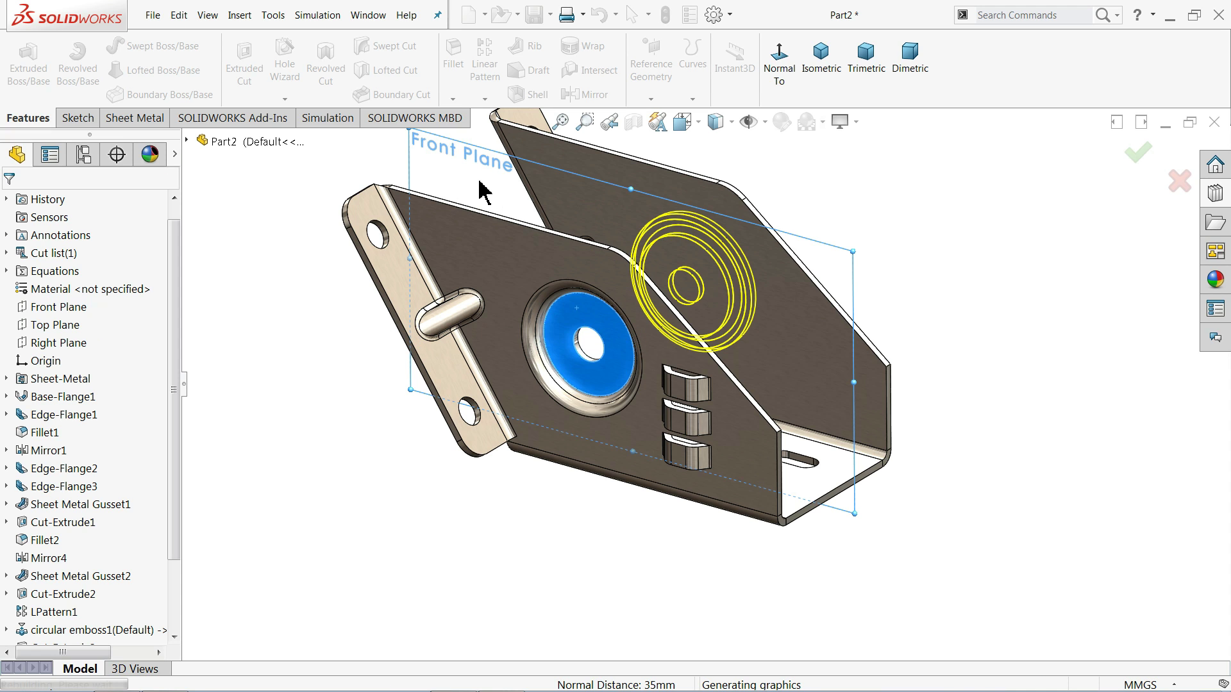
Step: Mirror the bridge lance and its linear pattern about the Front Plane onto the opposite flange
middle_click_drag(486, 196, 332, 387)
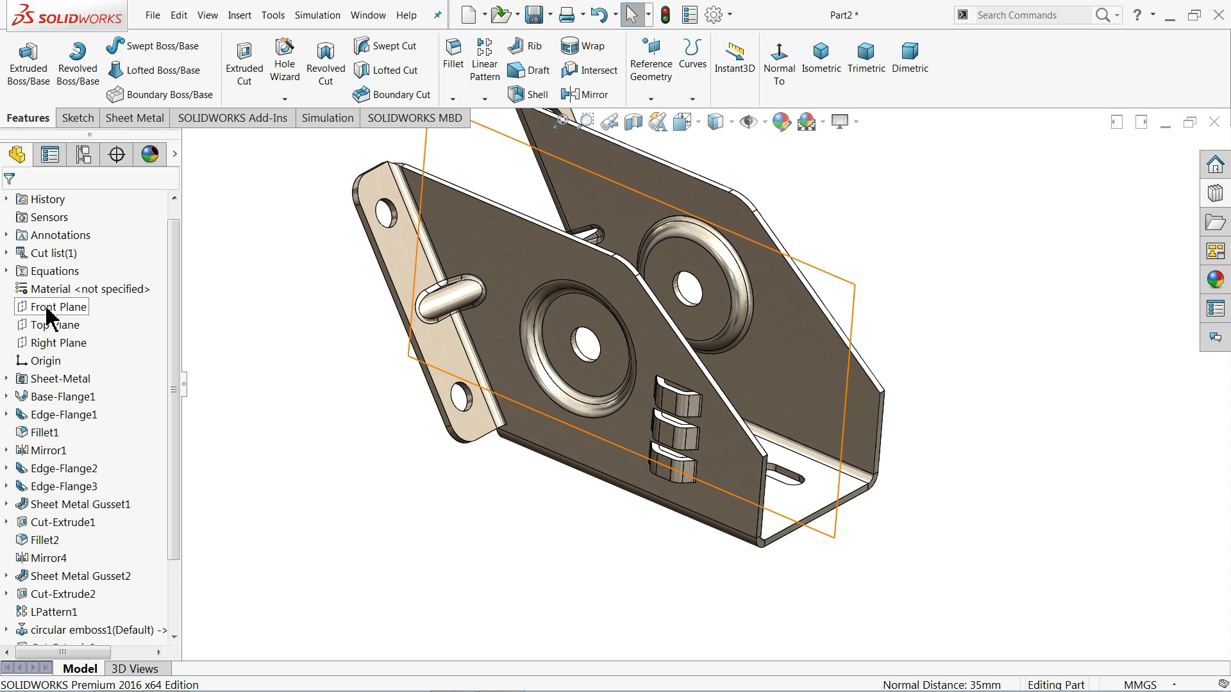
left_click(50, 308)
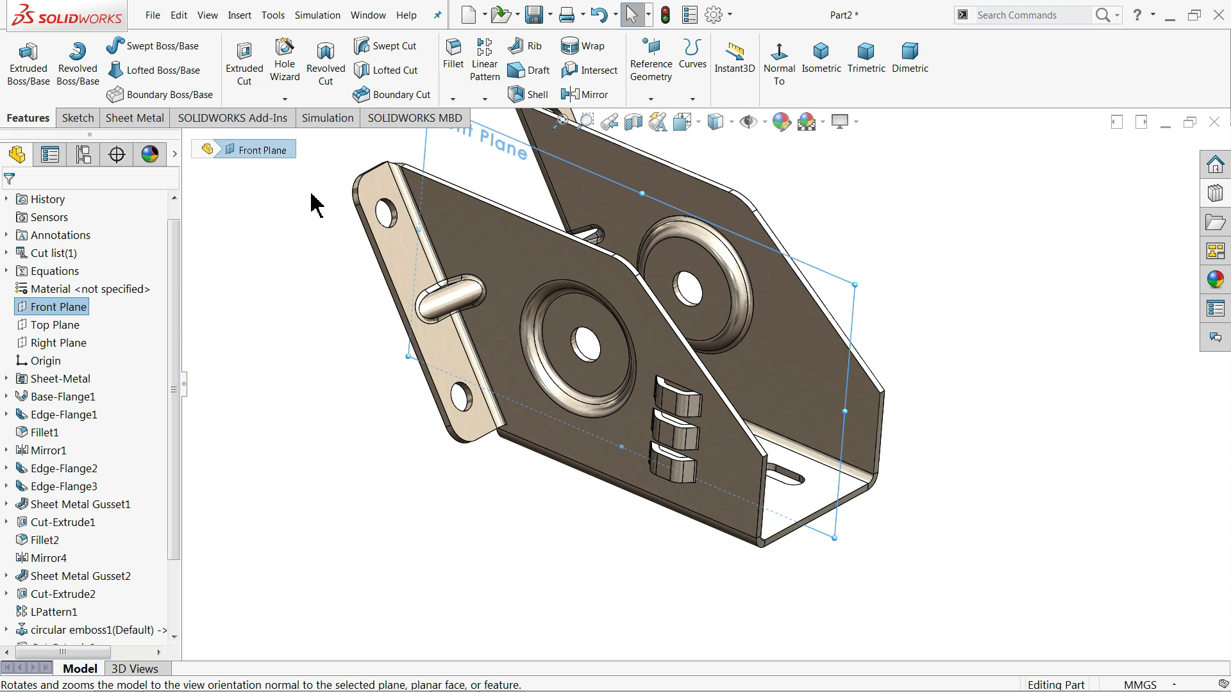
left_click(586, 95)
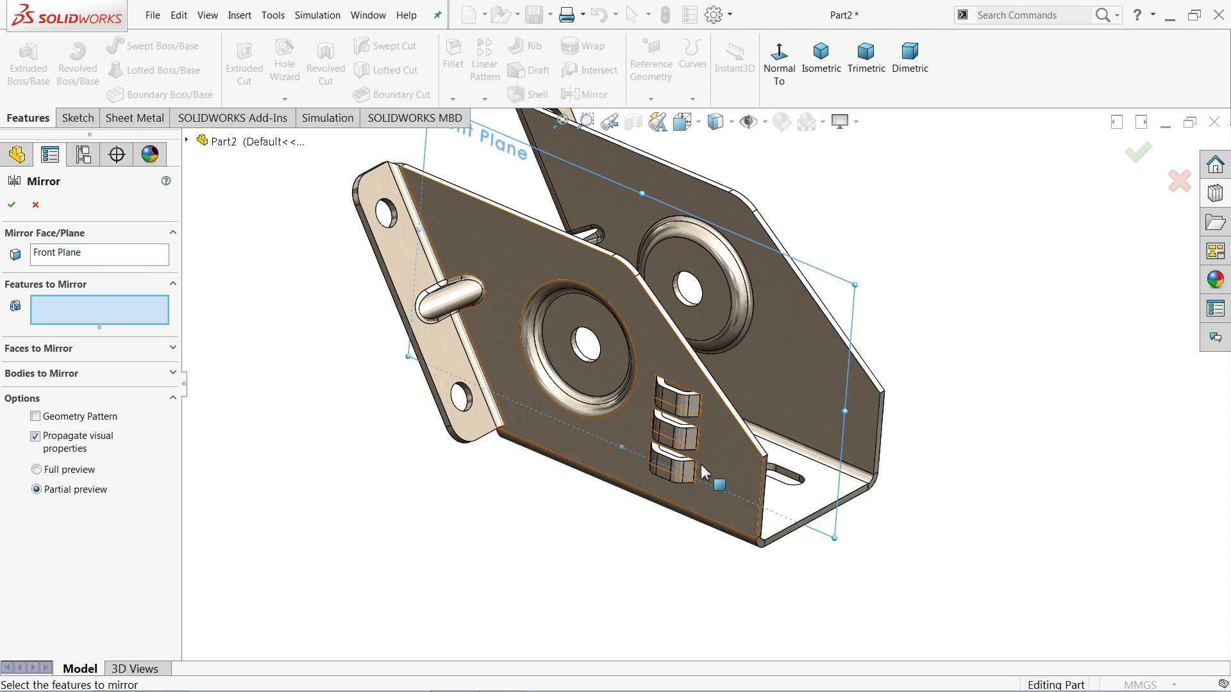
scroll(714, 481, "down", 3)
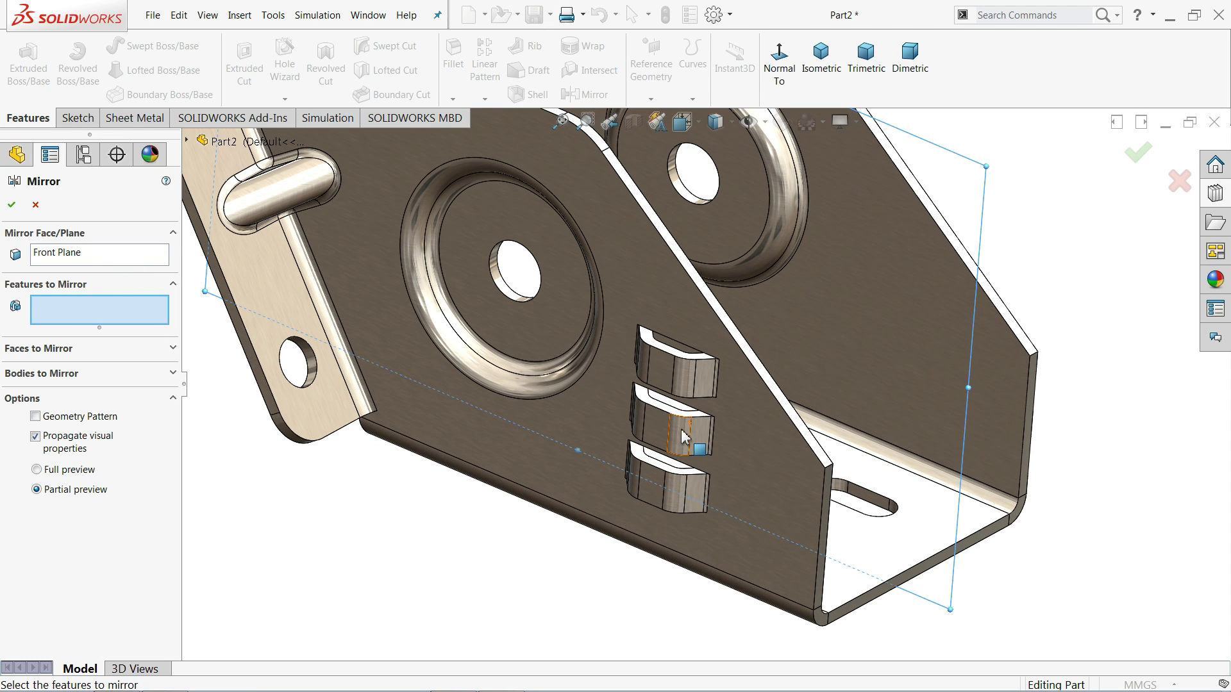
left_click(186, 140)
scroll(266, 593, "down", 1)
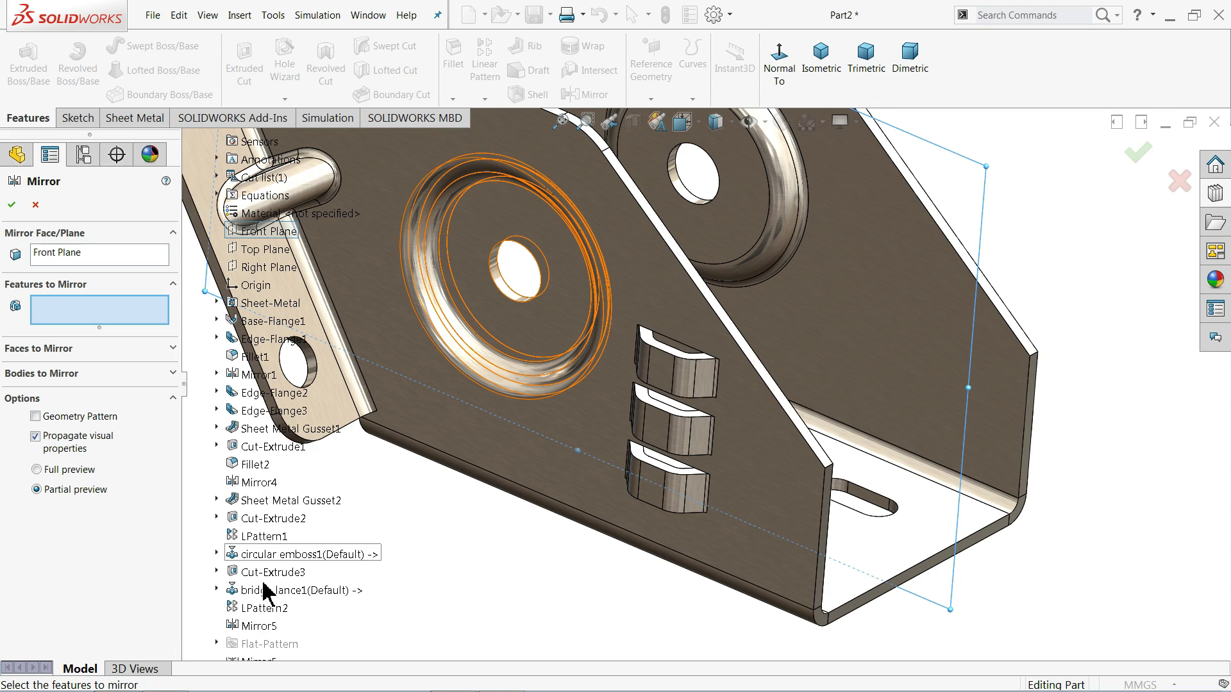
left_click(256, 612)
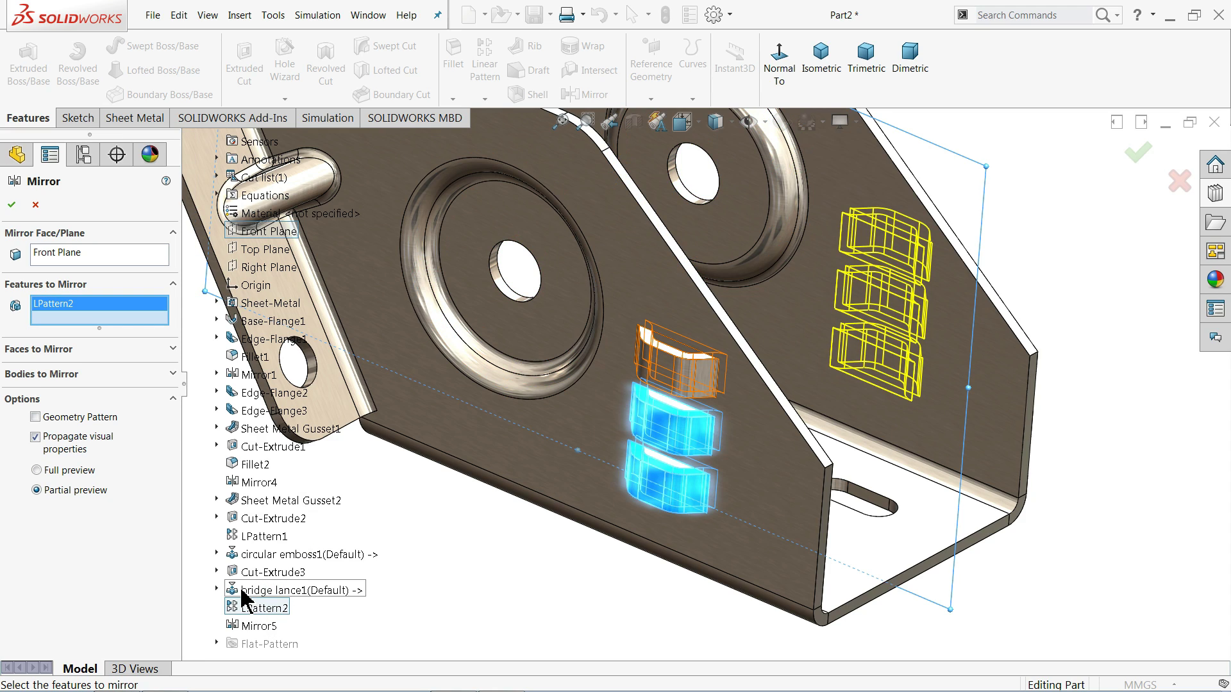
left_click(260, 591)
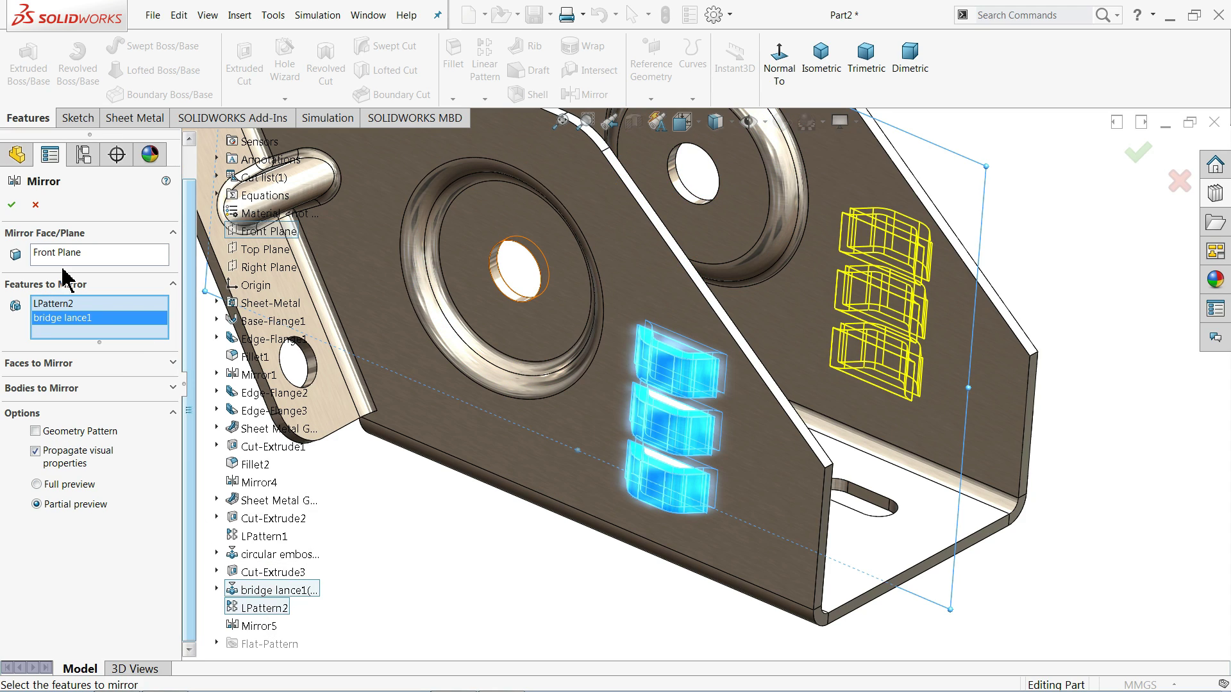
left_click(11, 204)
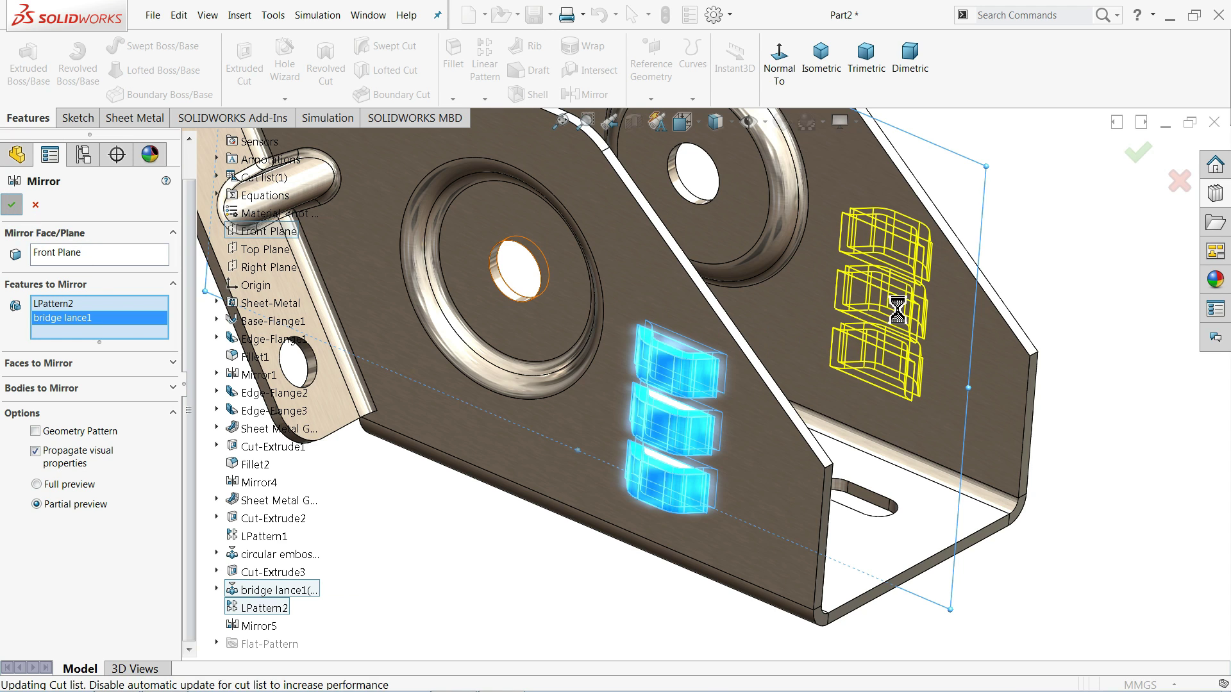
key("f")
mouse_move(896, 332)
middle_mouse_down()
mouse_move(847, 344)
mouse_move(906, 329)
mouse_move(866, 351)
mouse_move(907, 347)
middle_mouse_up()
key("Escape")
scroll(763, 320, "down", 3)
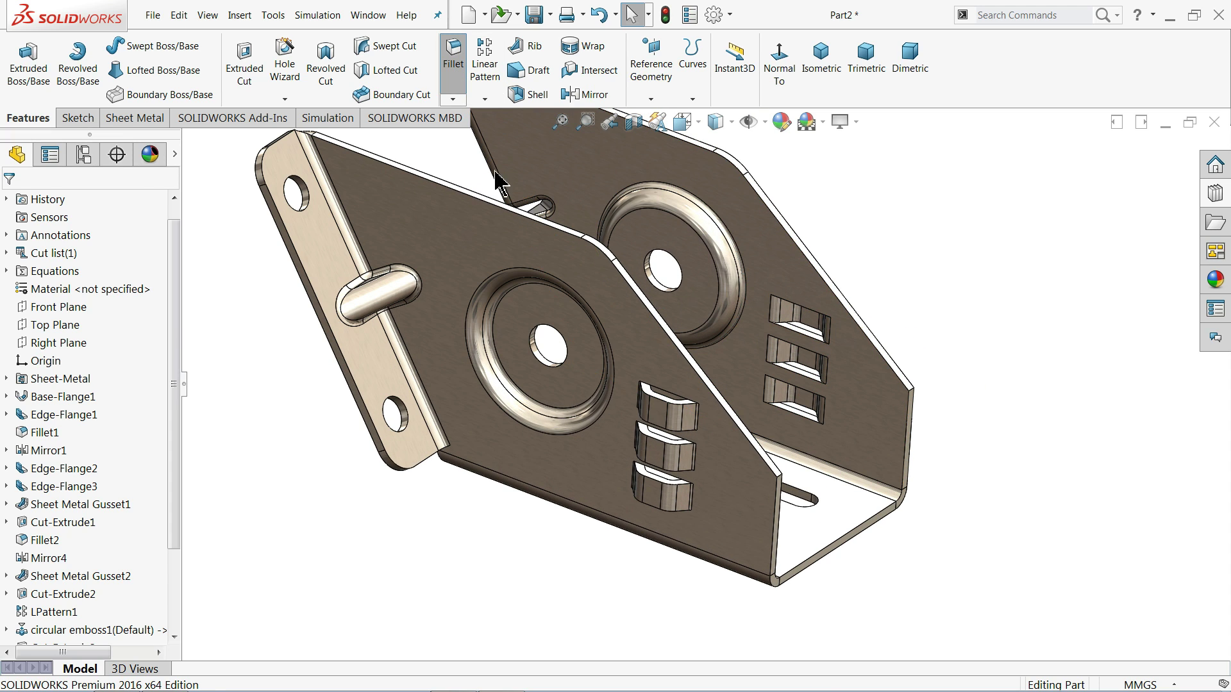
left_click(782, 479)
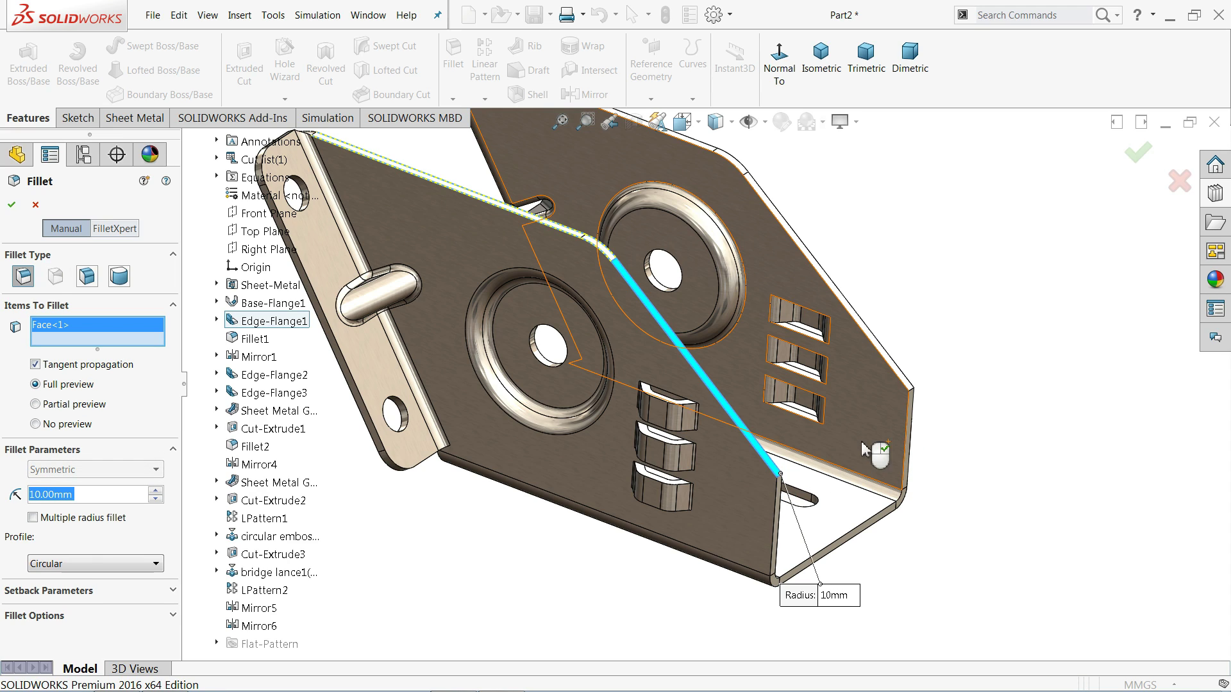
right_click(91, 330)
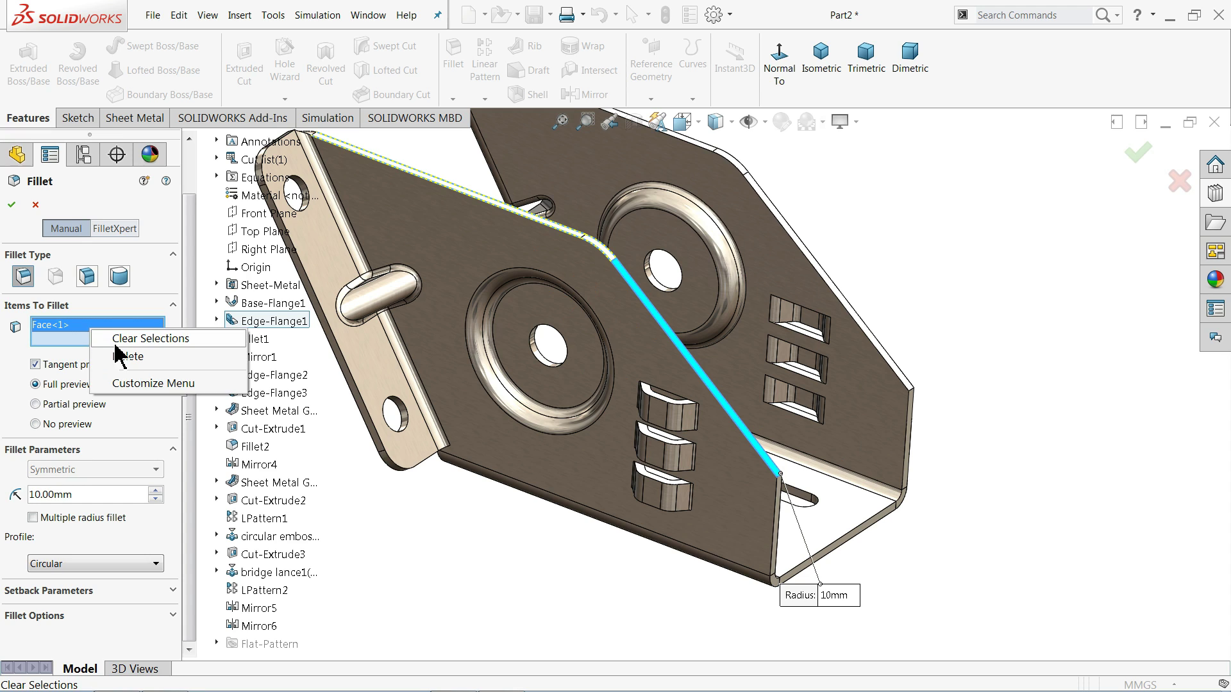
left_click(147, 340)
Step: Fillet the corner edge between the sloped and vertical end edges on both side flanges with a 10 mm radius
scroll(818, 495, "down", 5)
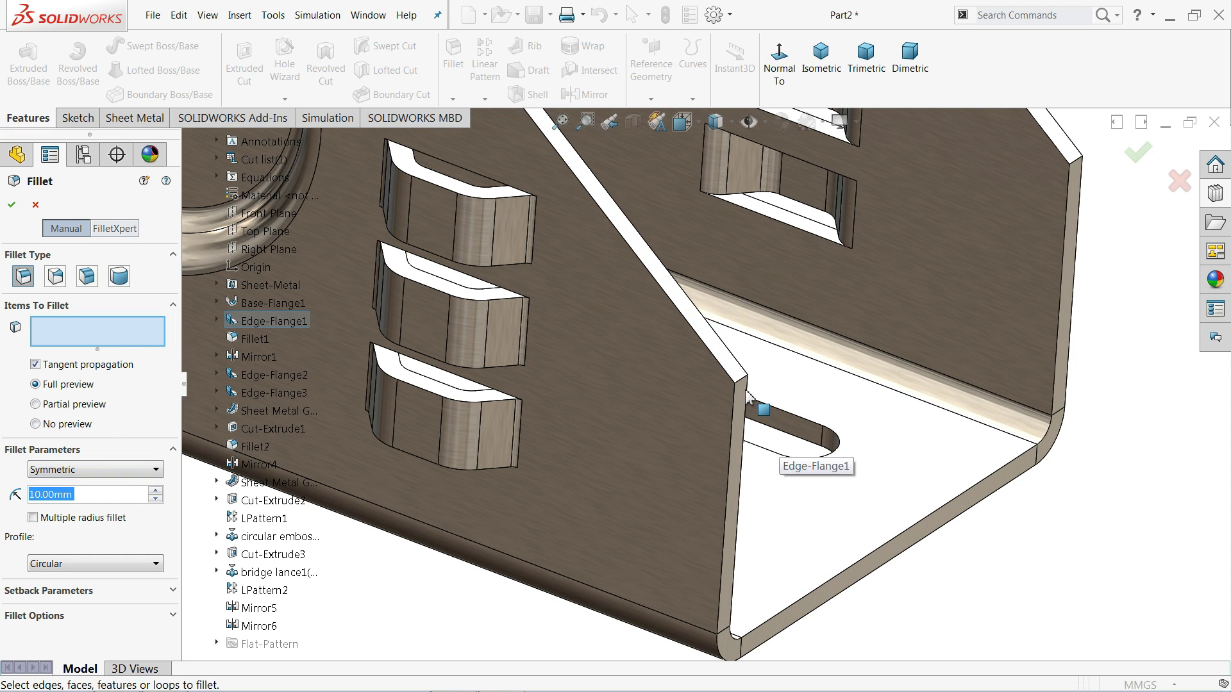
left_click(741, 386)
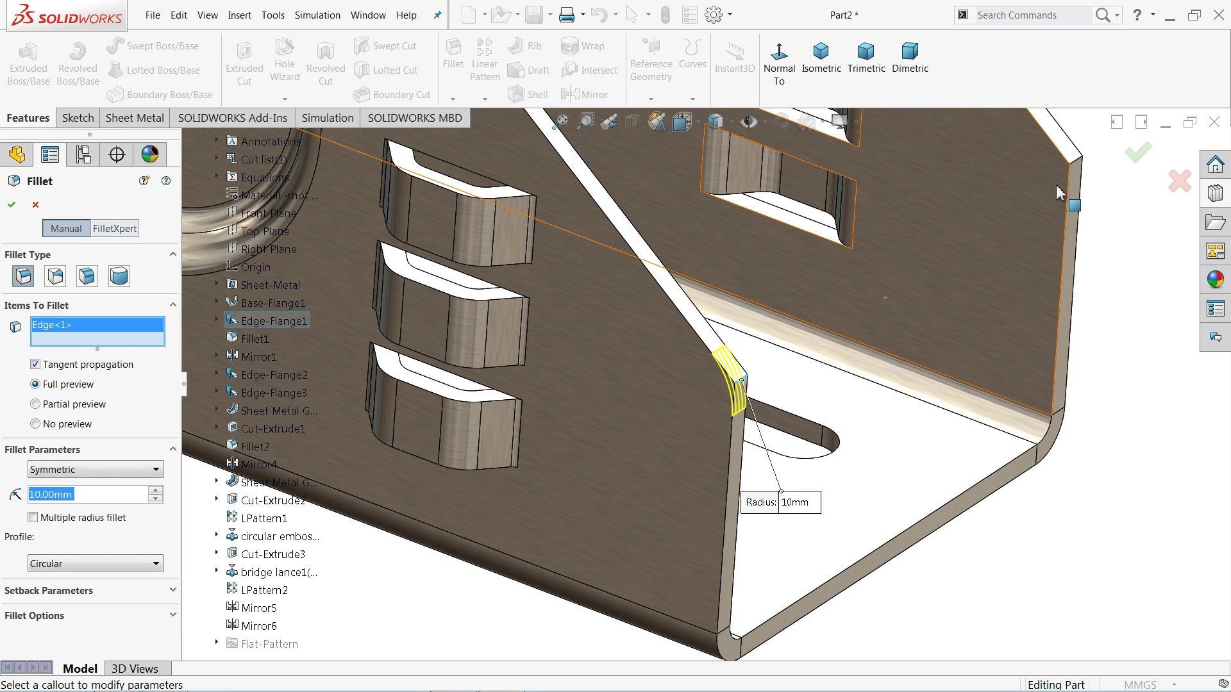
left_click(1079, 189)
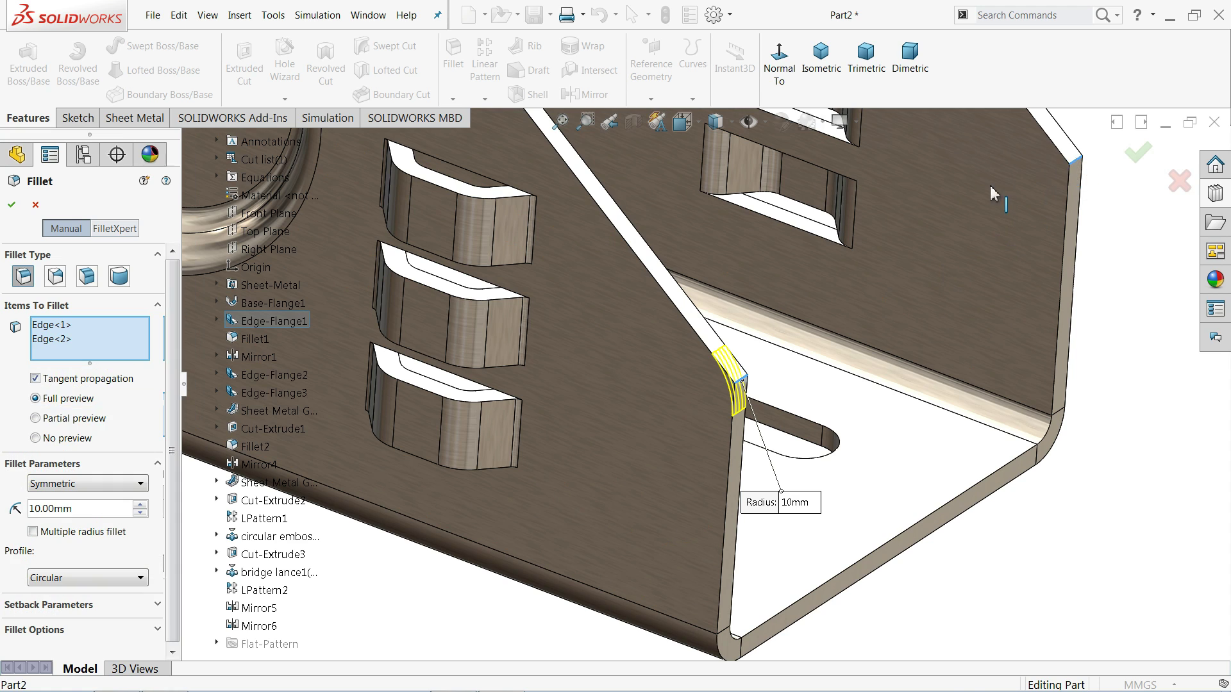
left_click(12, 204)
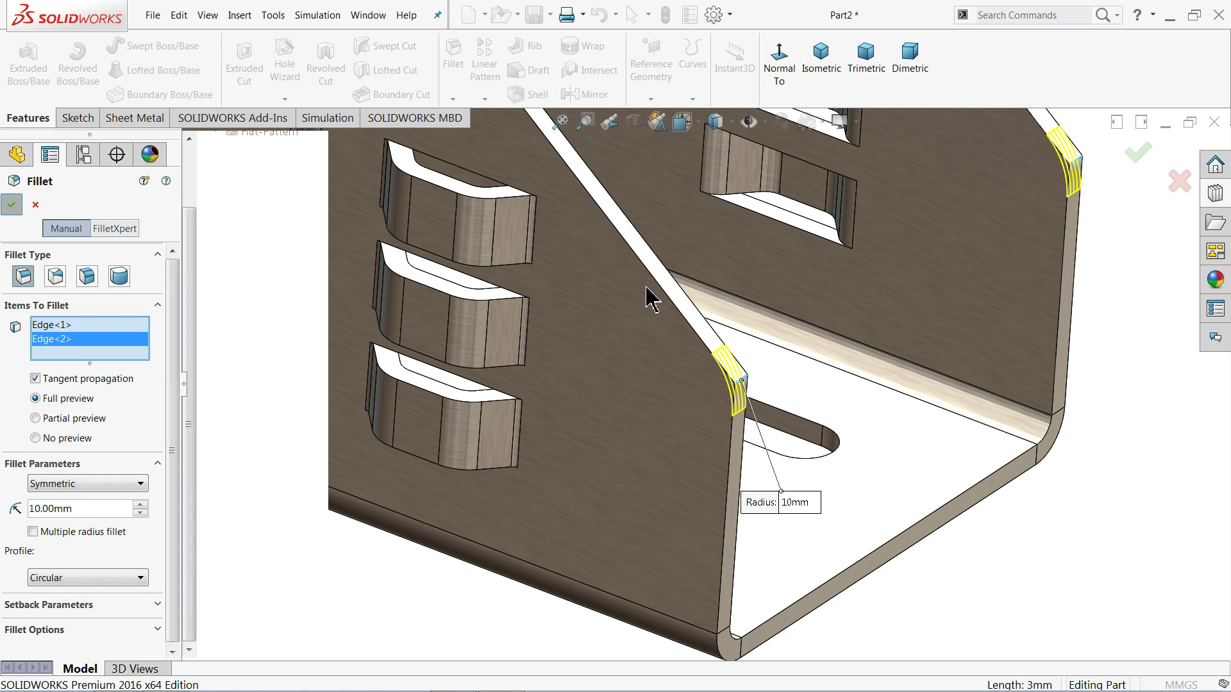
scroll(683, 372, "down", 6)
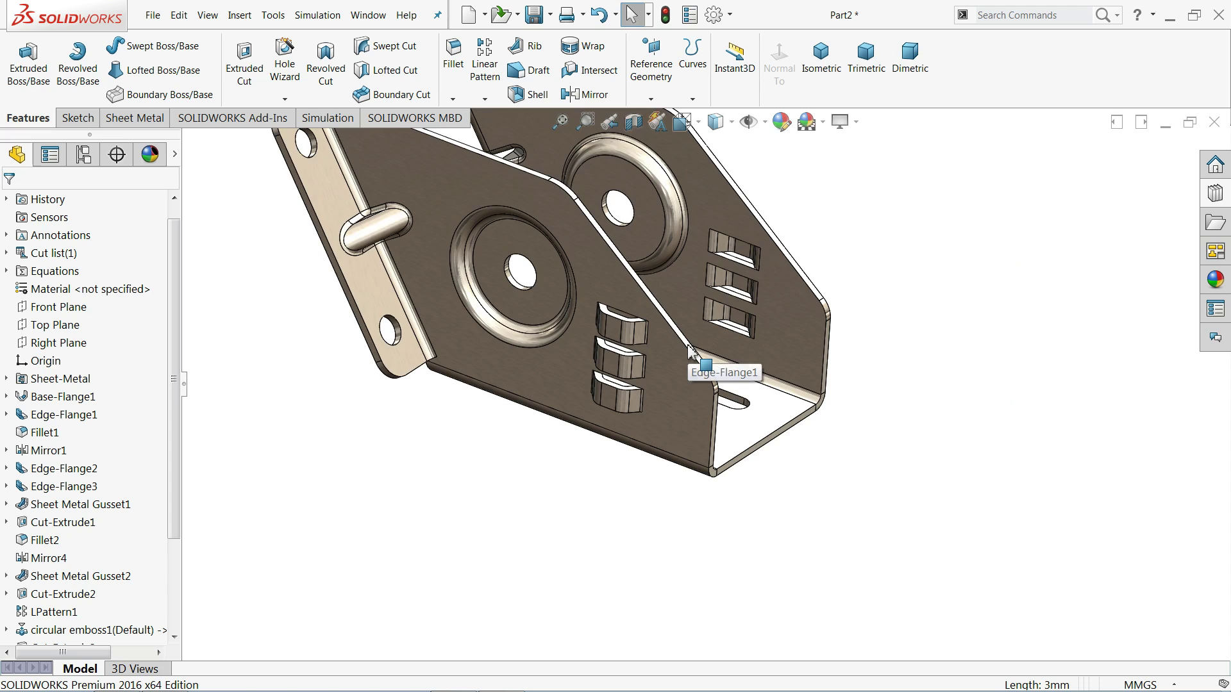
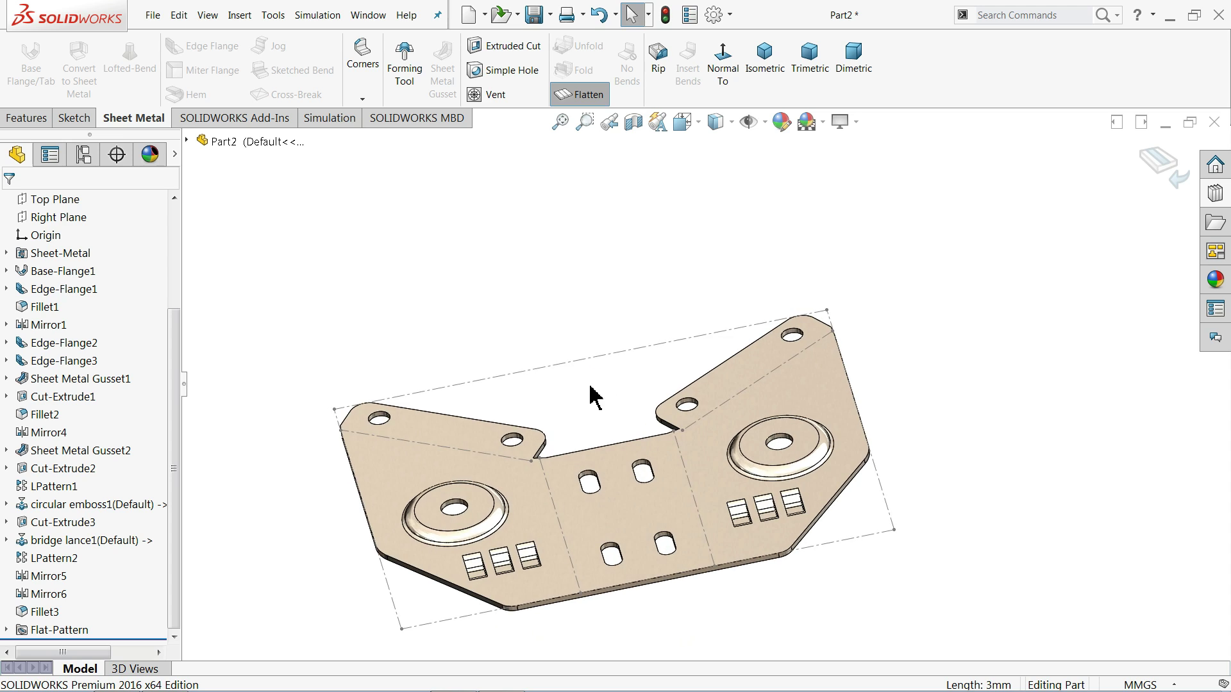
Step: Start a DXF export of the flat pattern to the Desktop under the file name "exercise sheet metal"
scroll(648, 497, "down", 5)
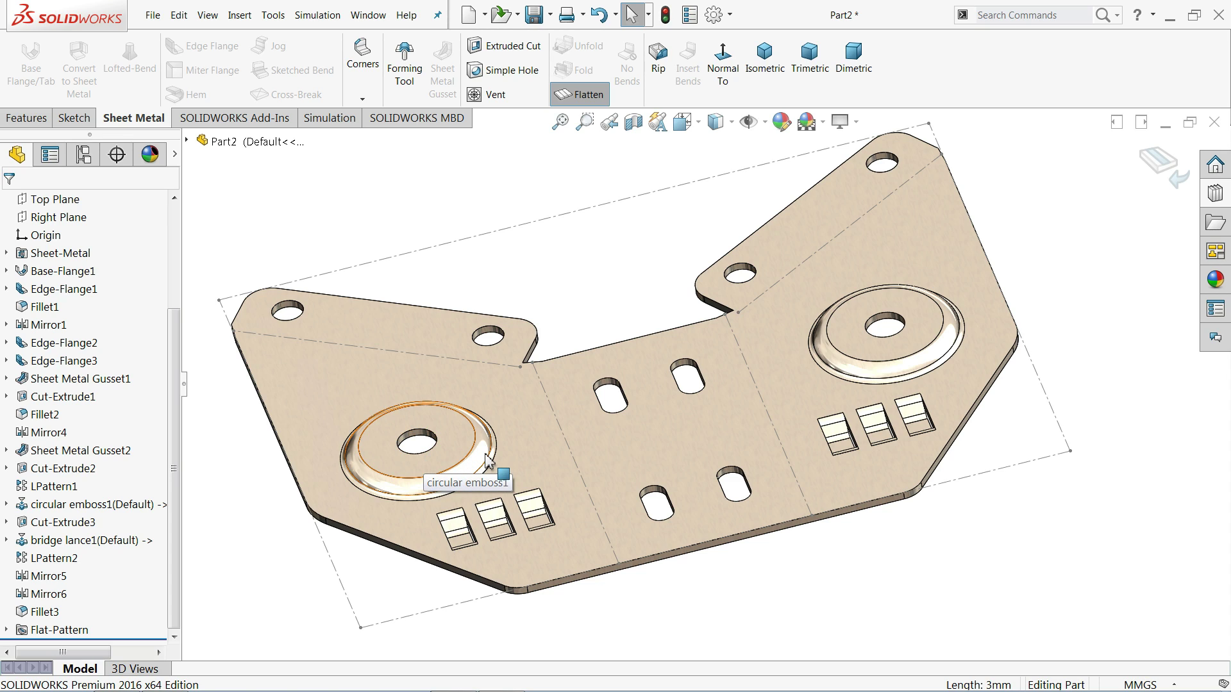
middle_click_drag(443, 468, 583, 555)
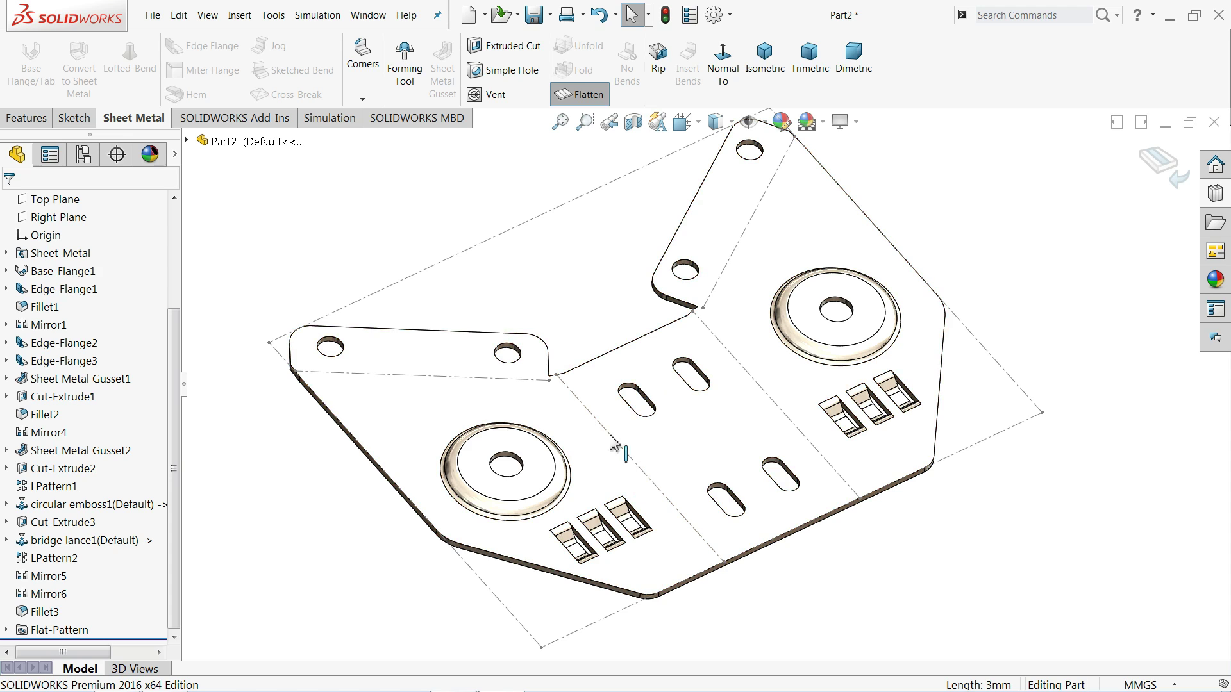
right_click(599, 392)
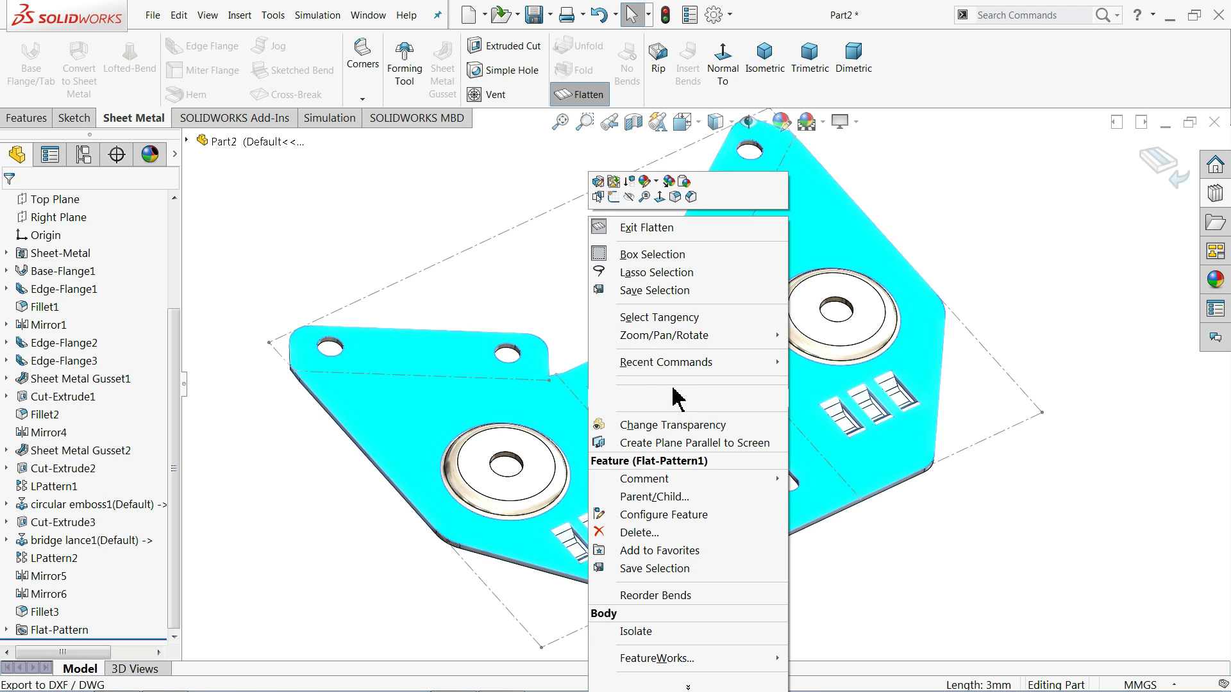
left_click(674, 393)
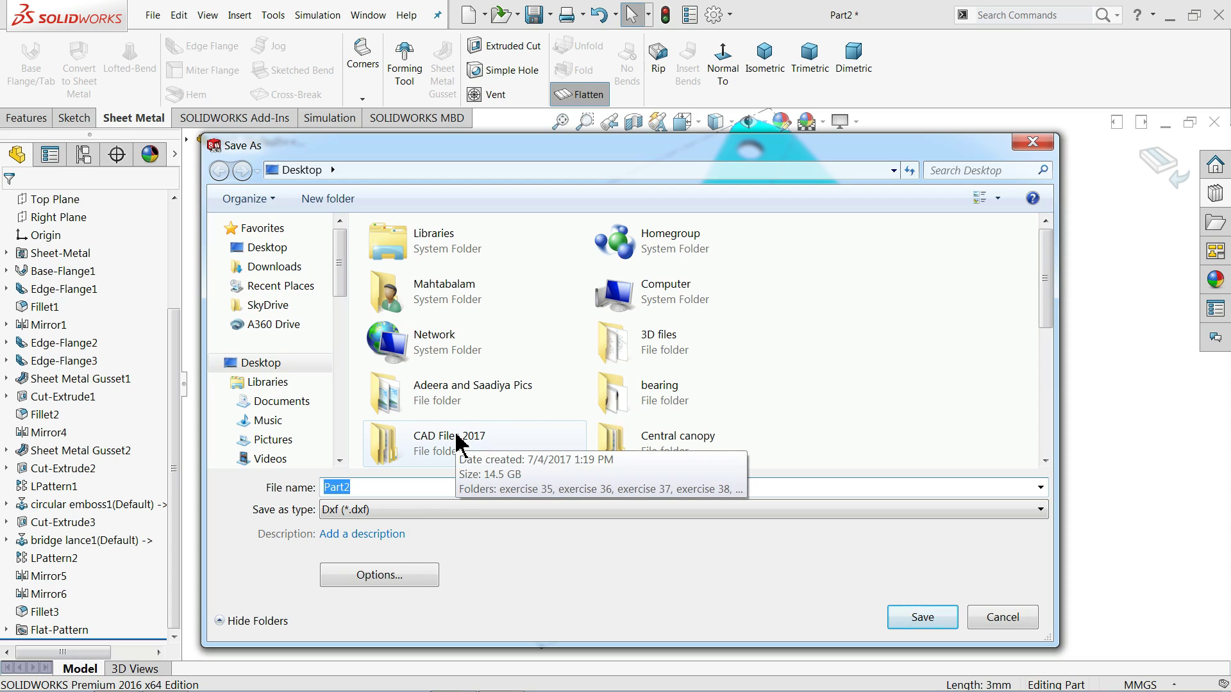
left_click(370, 510)
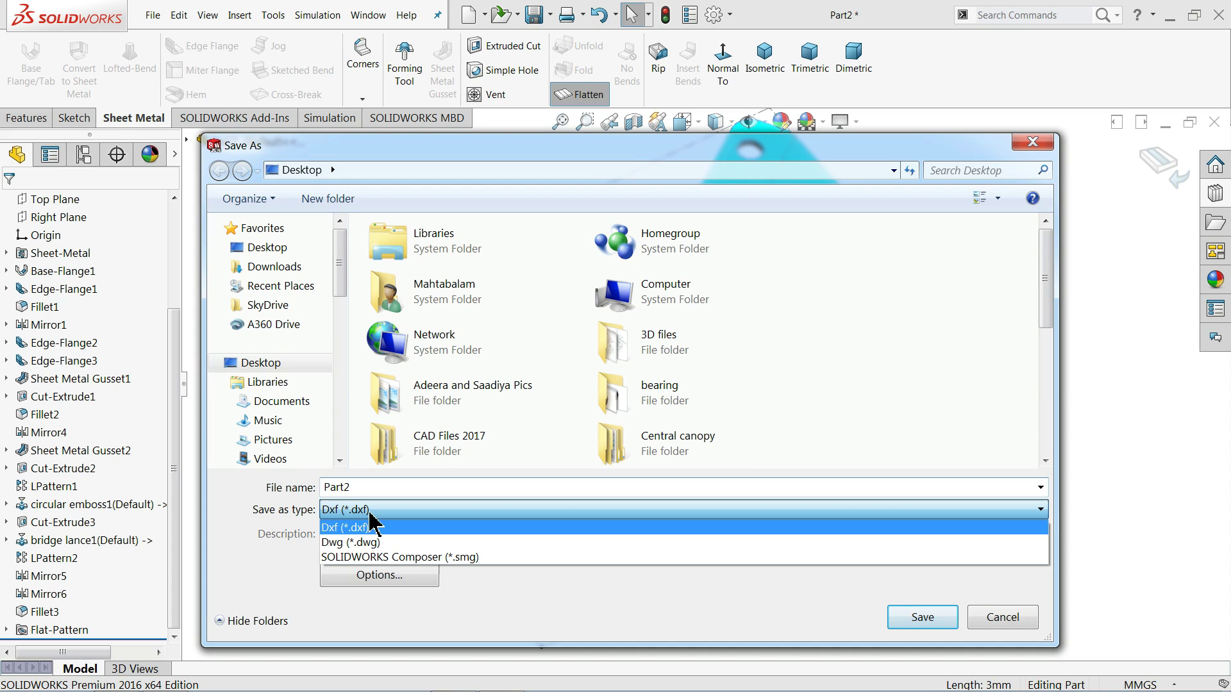
left_click(370, 522)
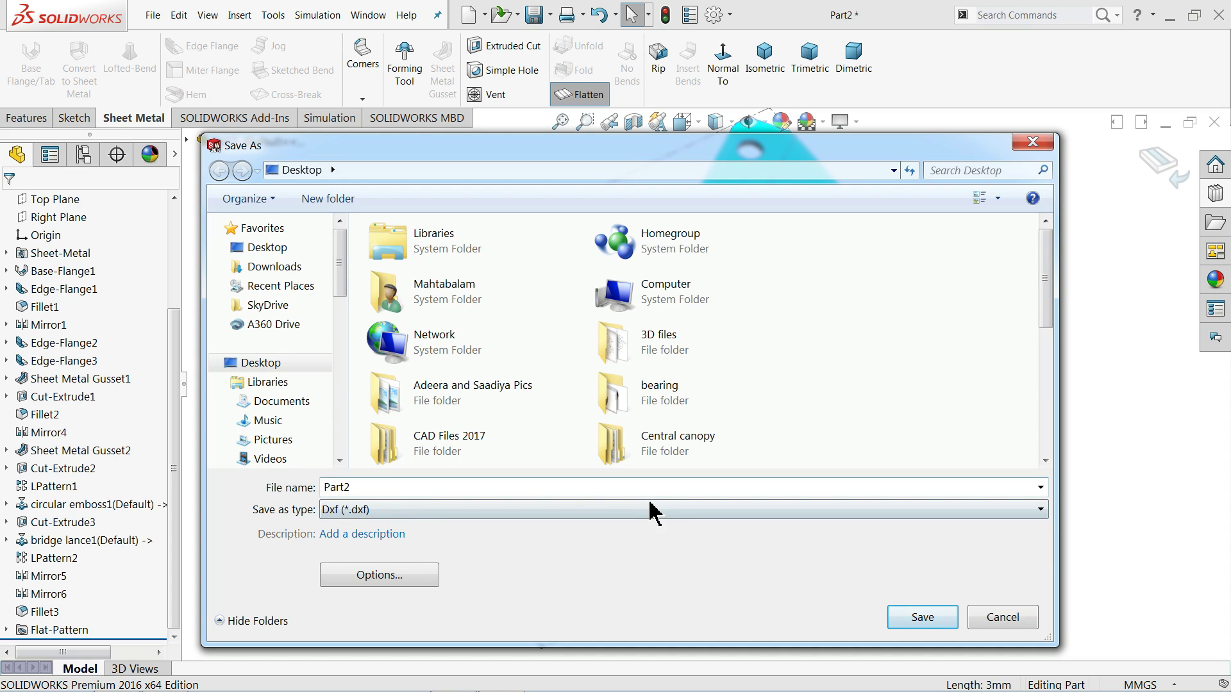
left_click(330, 489)
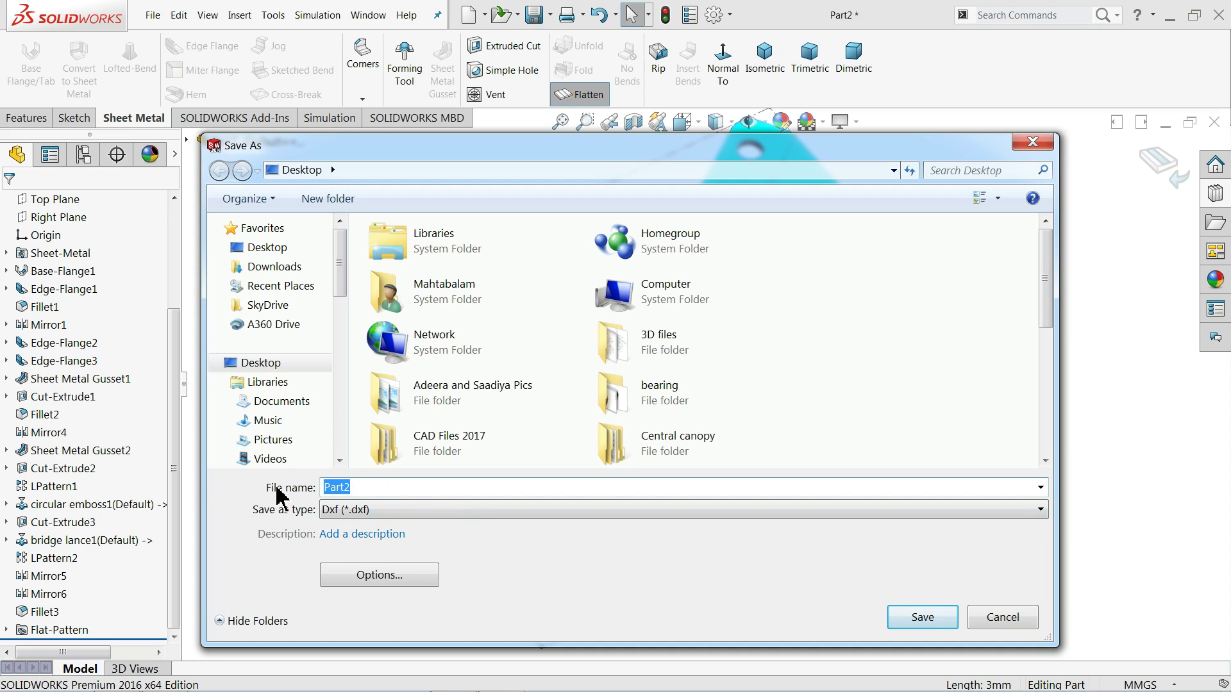
type("exercise sheet metal")
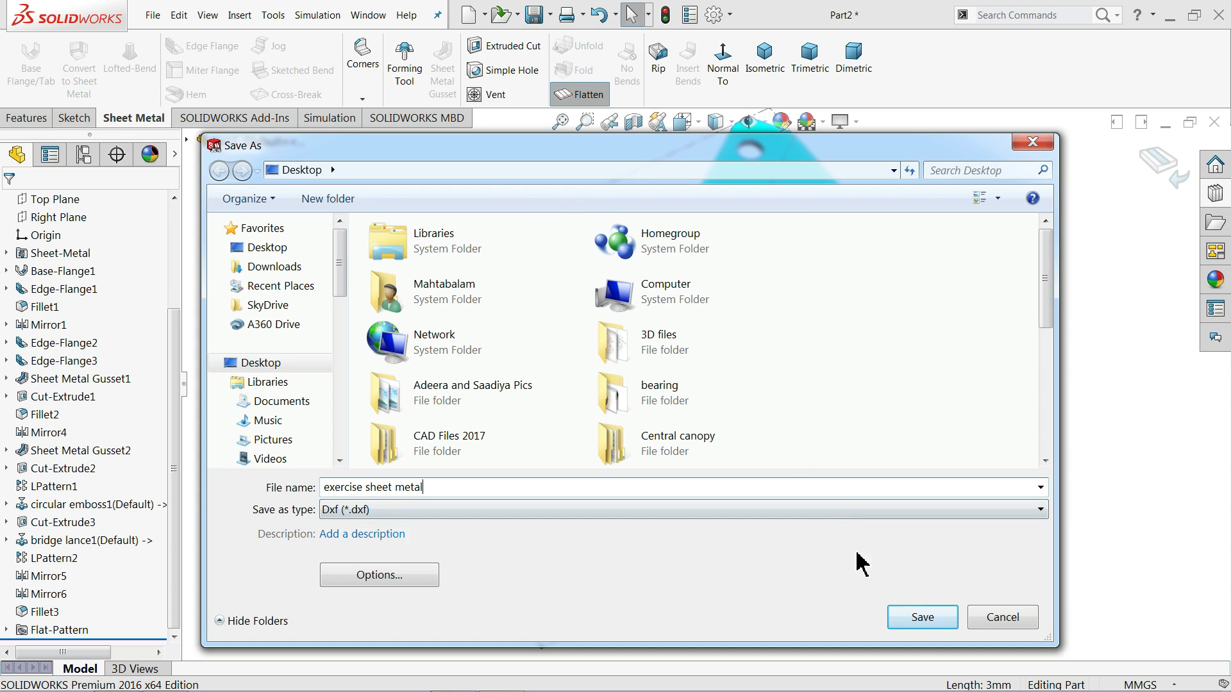
left_click(916, 619)
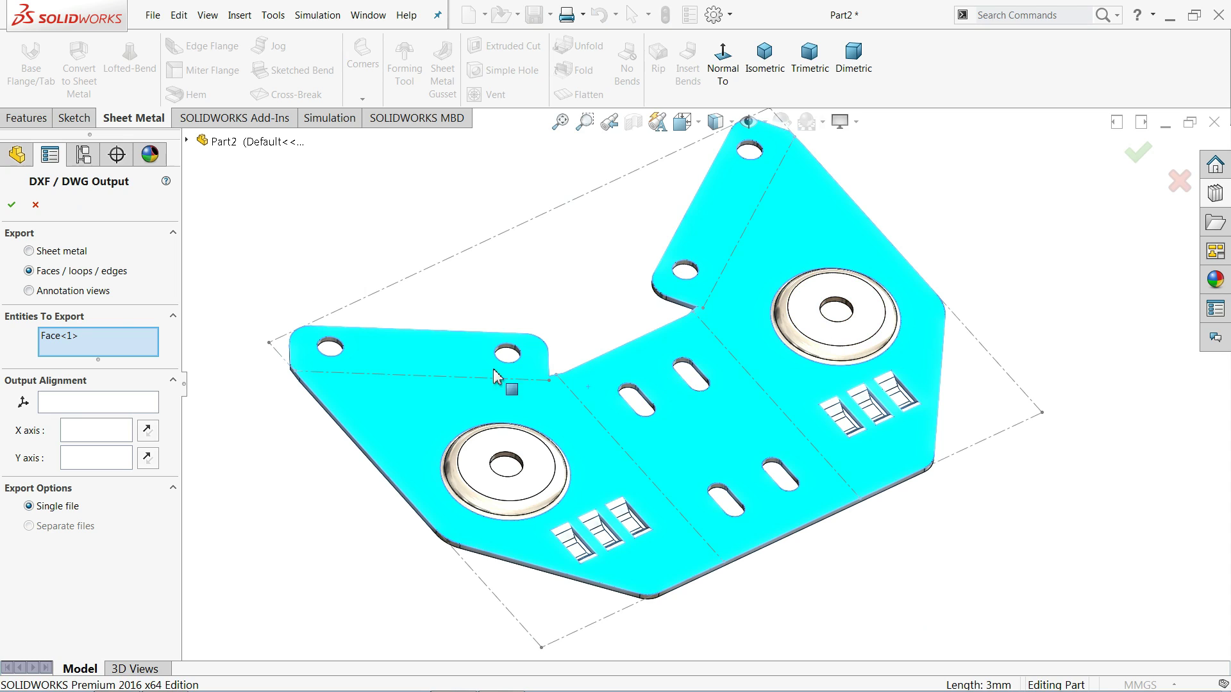
Step: Export the part as sheet metal with only geometry included, and save the cleaned-up DXF outline
left_click(31, 253)
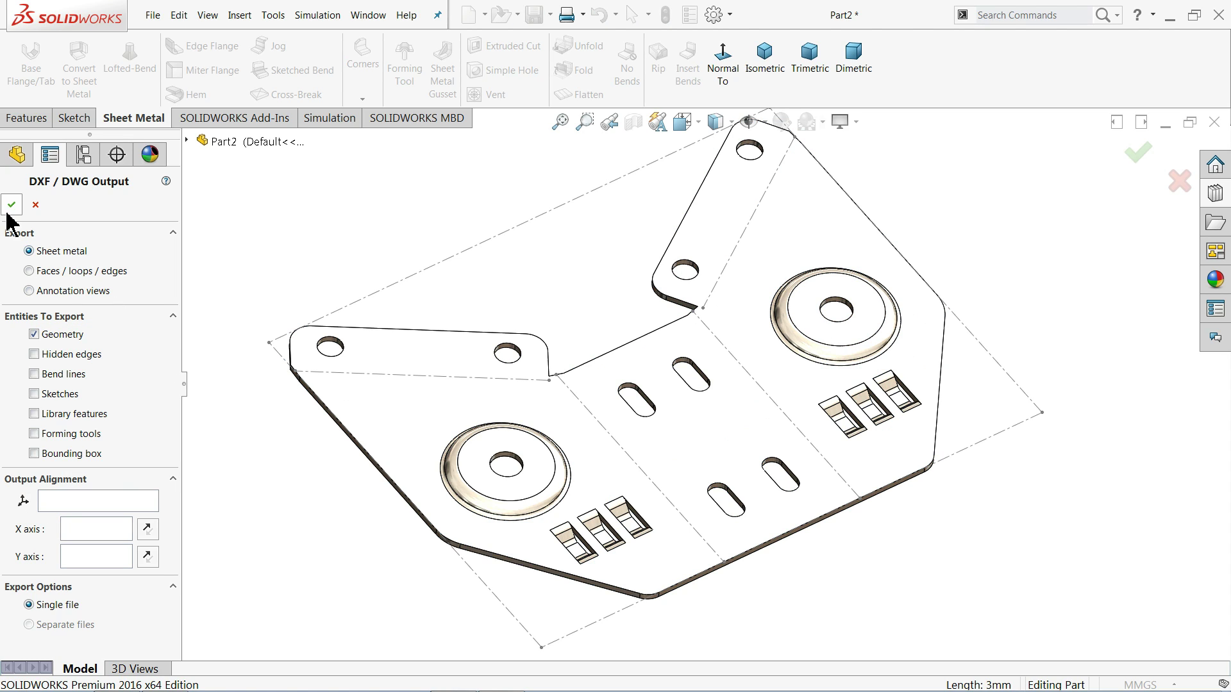
key("Return")
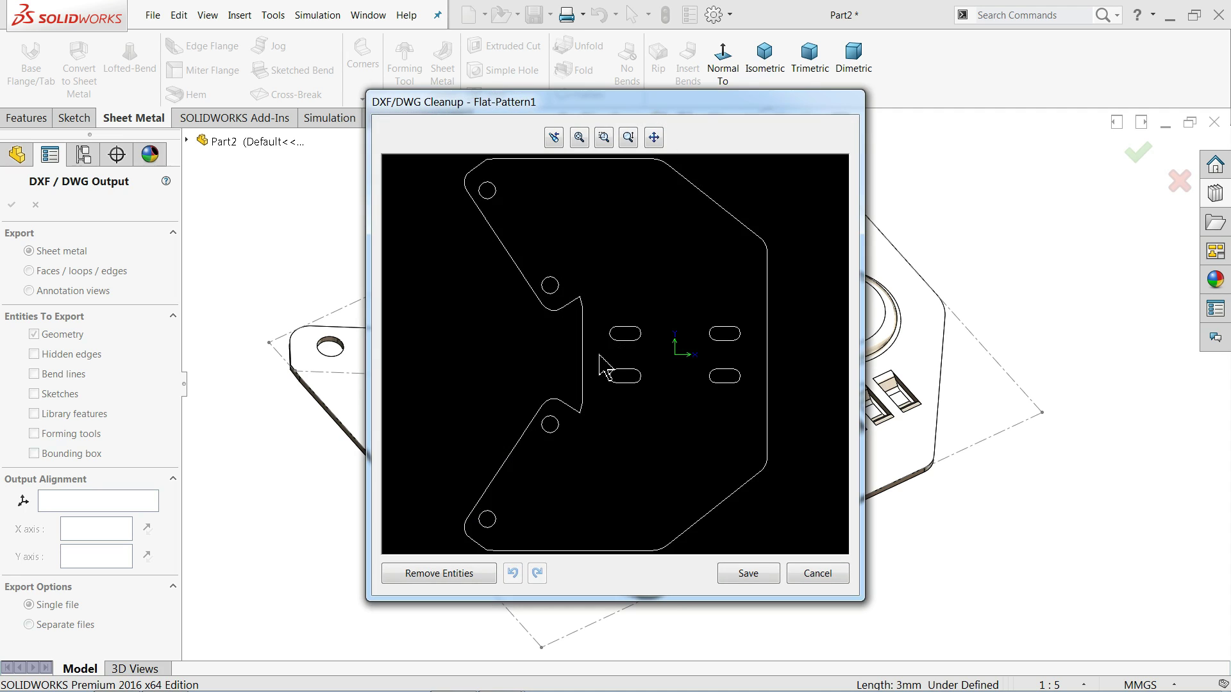
scroll(645, 410, "up", 2)
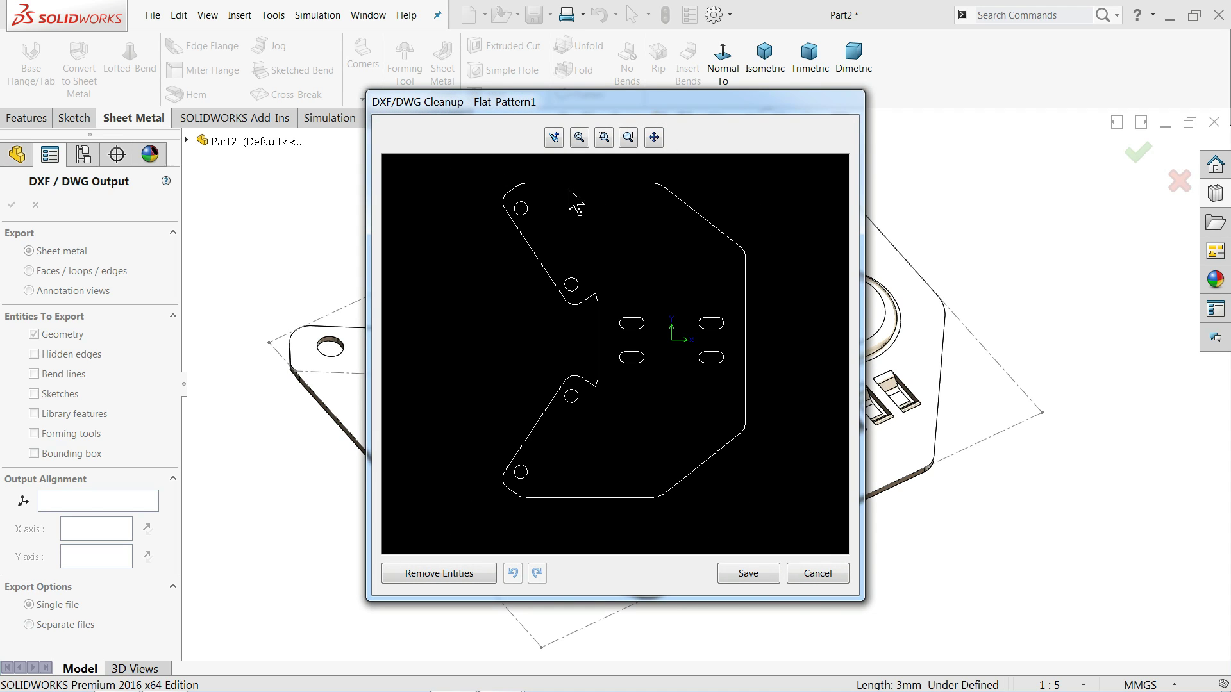
left_click(744, 571)
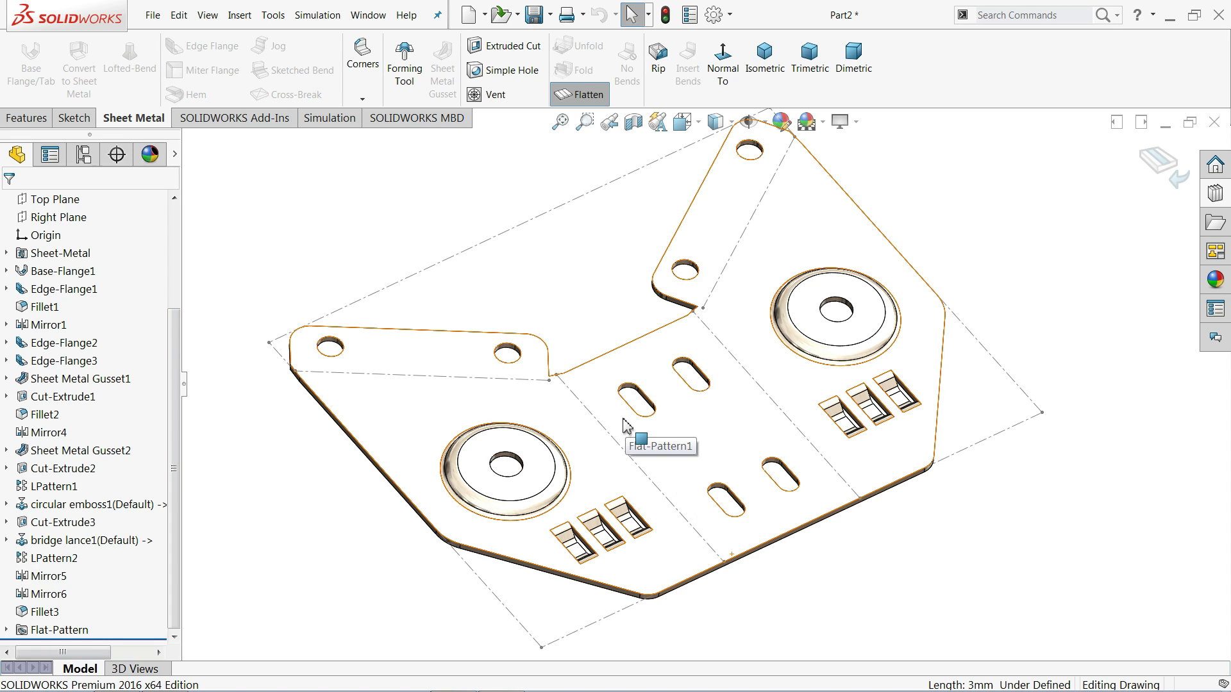
Step: Exit the flattened state to return the bracket to its folded form
left_click(593, 98)
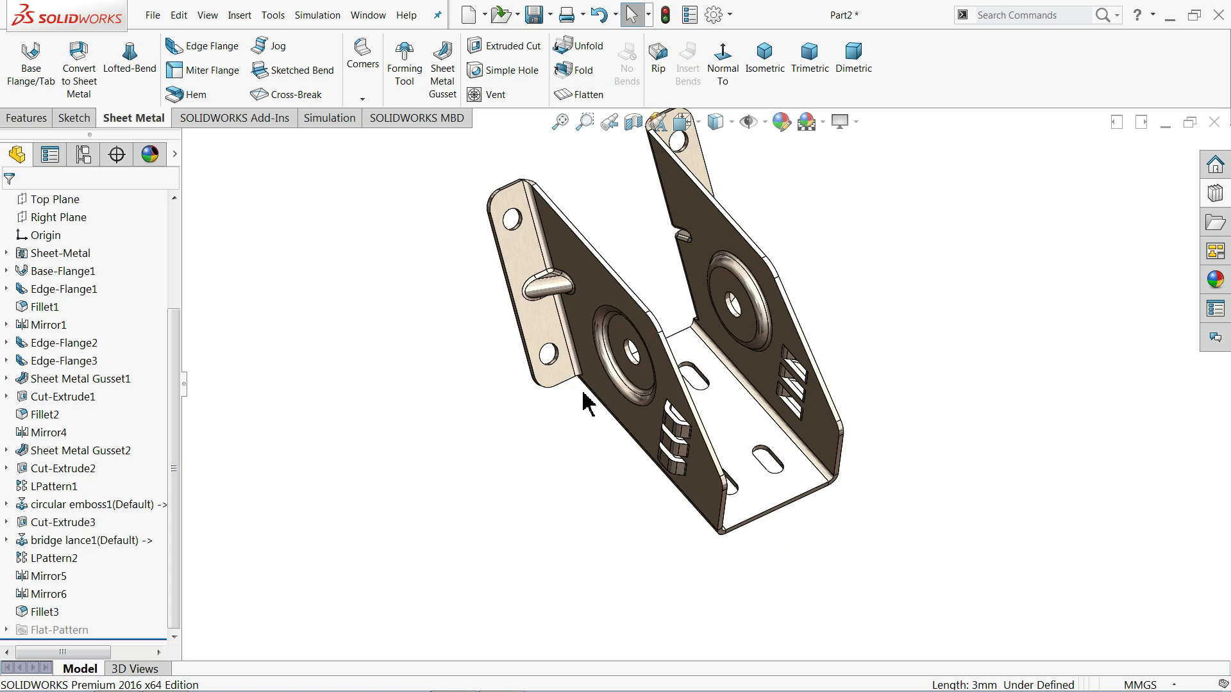
middle_click_drag(571, 426, 580, 385)
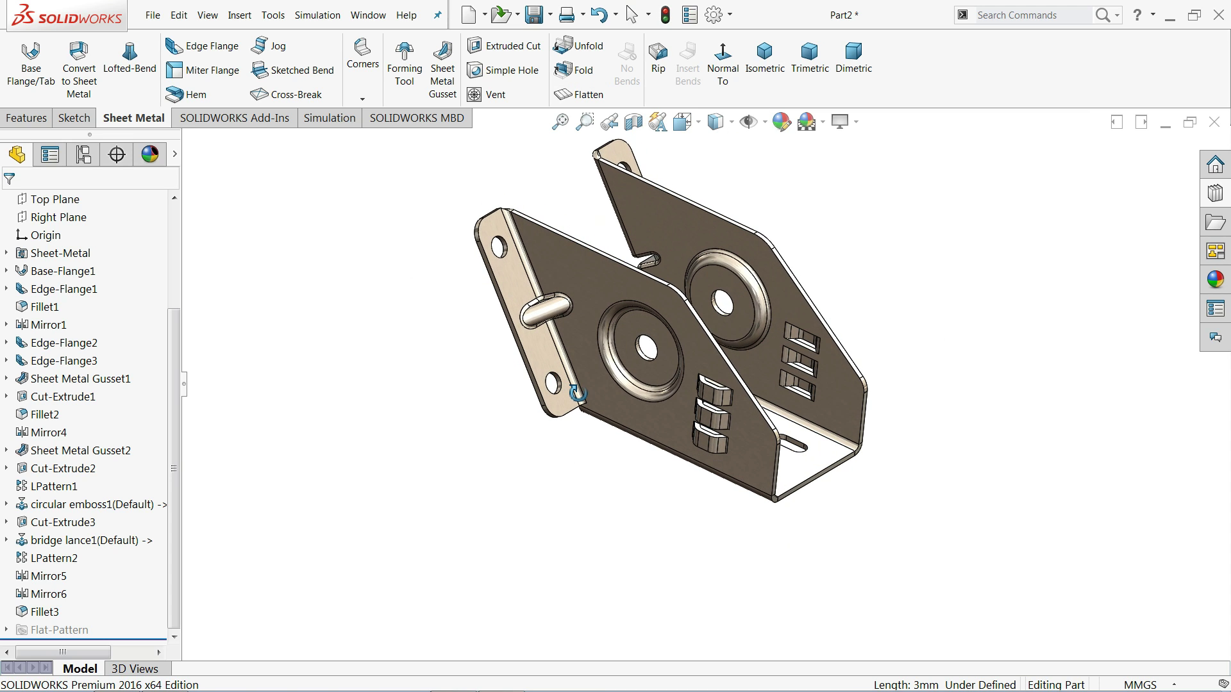
scroll(755, 282, "down", 3)
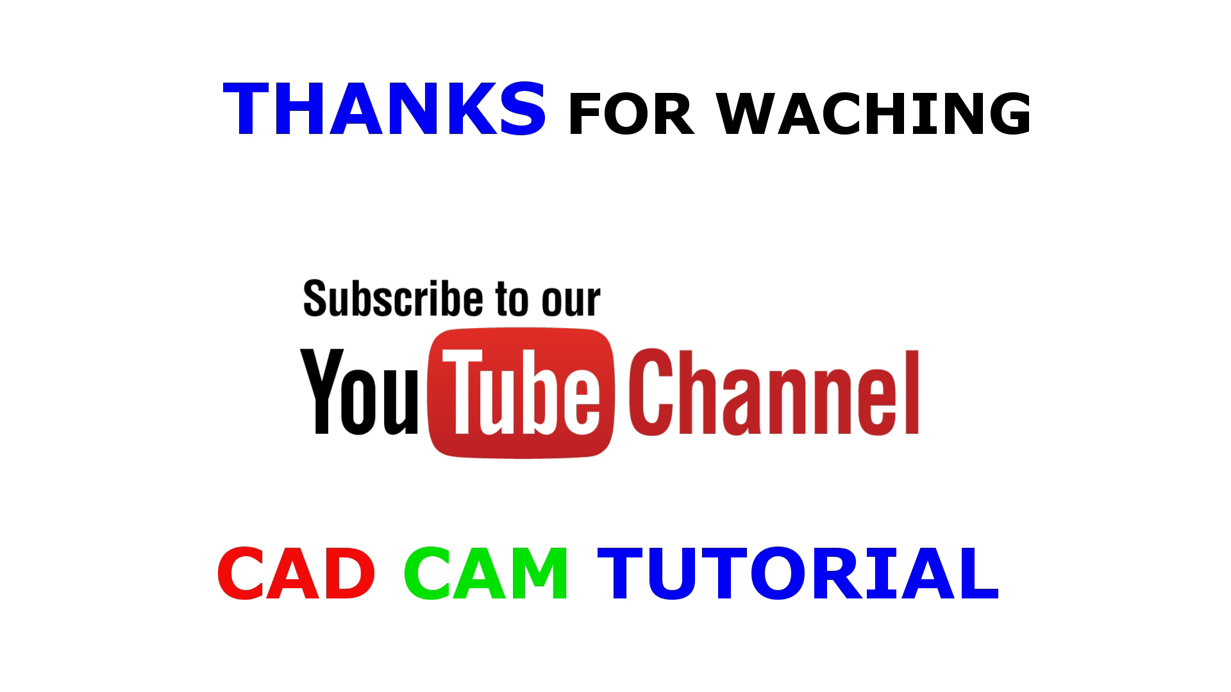